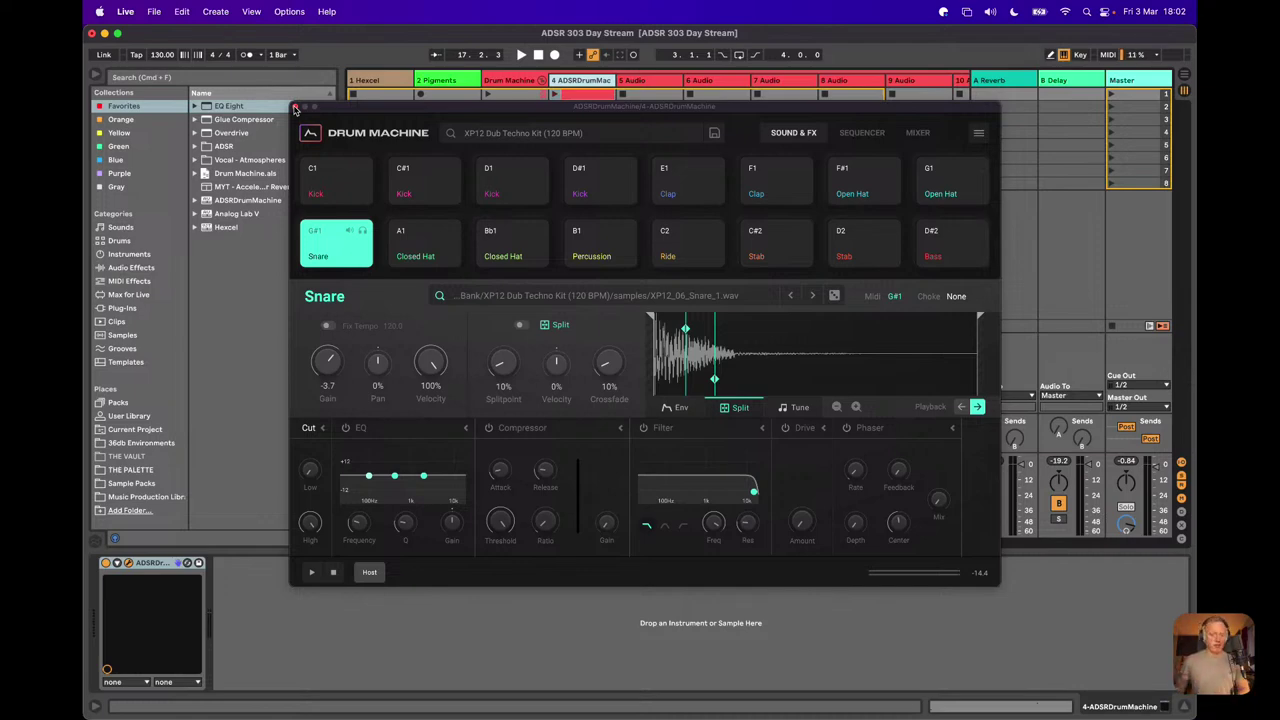
Step: Close the Drum Machine plug-in window and examine the routed drum audio tracks and the effects on the Drum Machine group
click(295, 108)
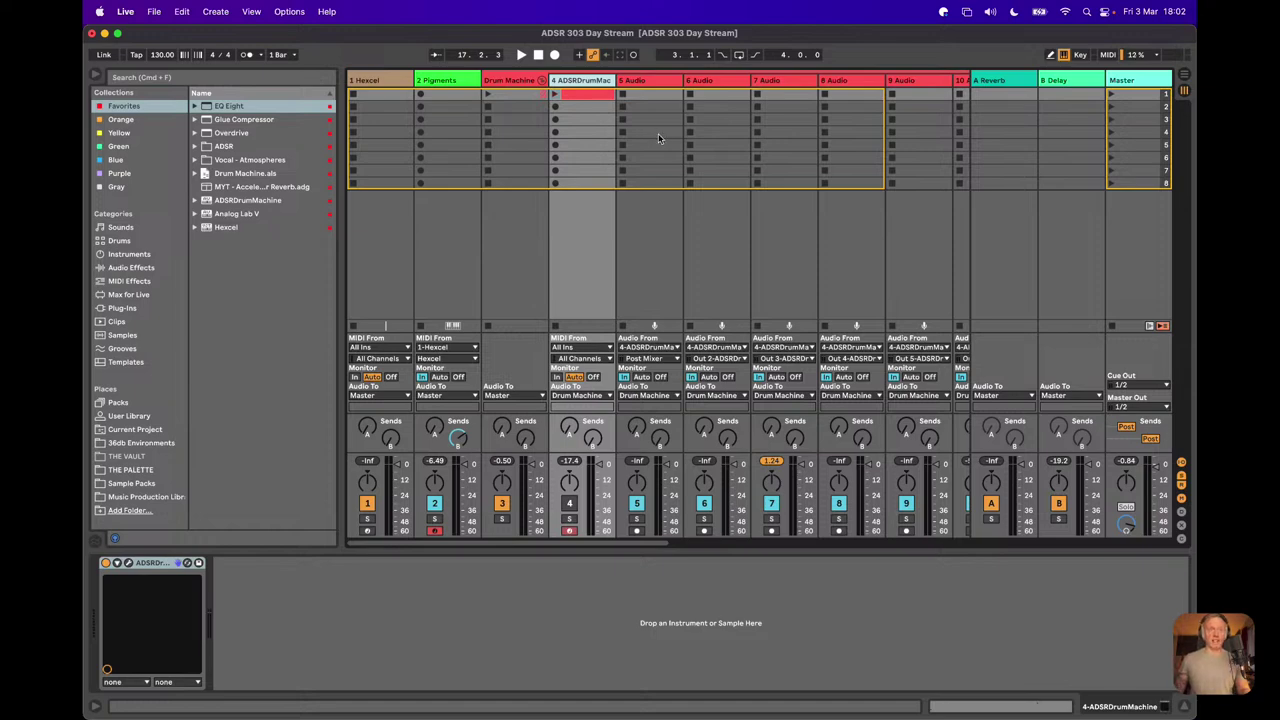
scroll(665, 135, right, 5)
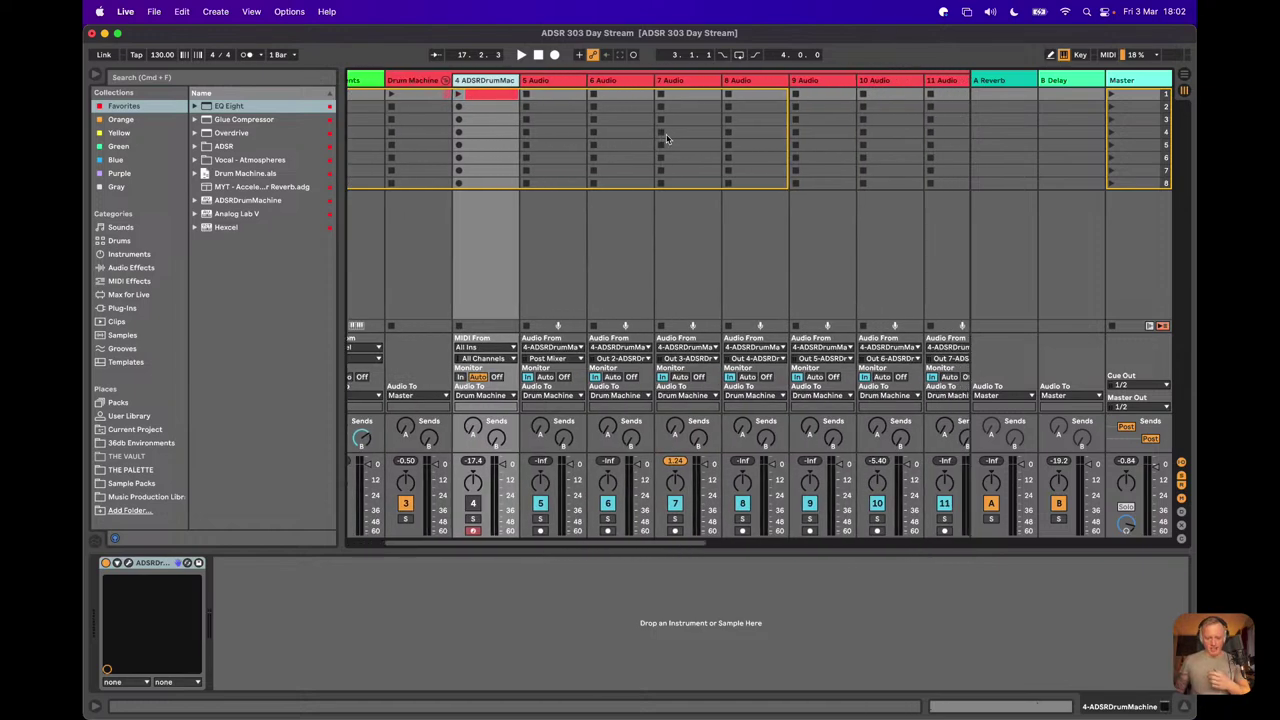
scroll(667, 138, right, 6)
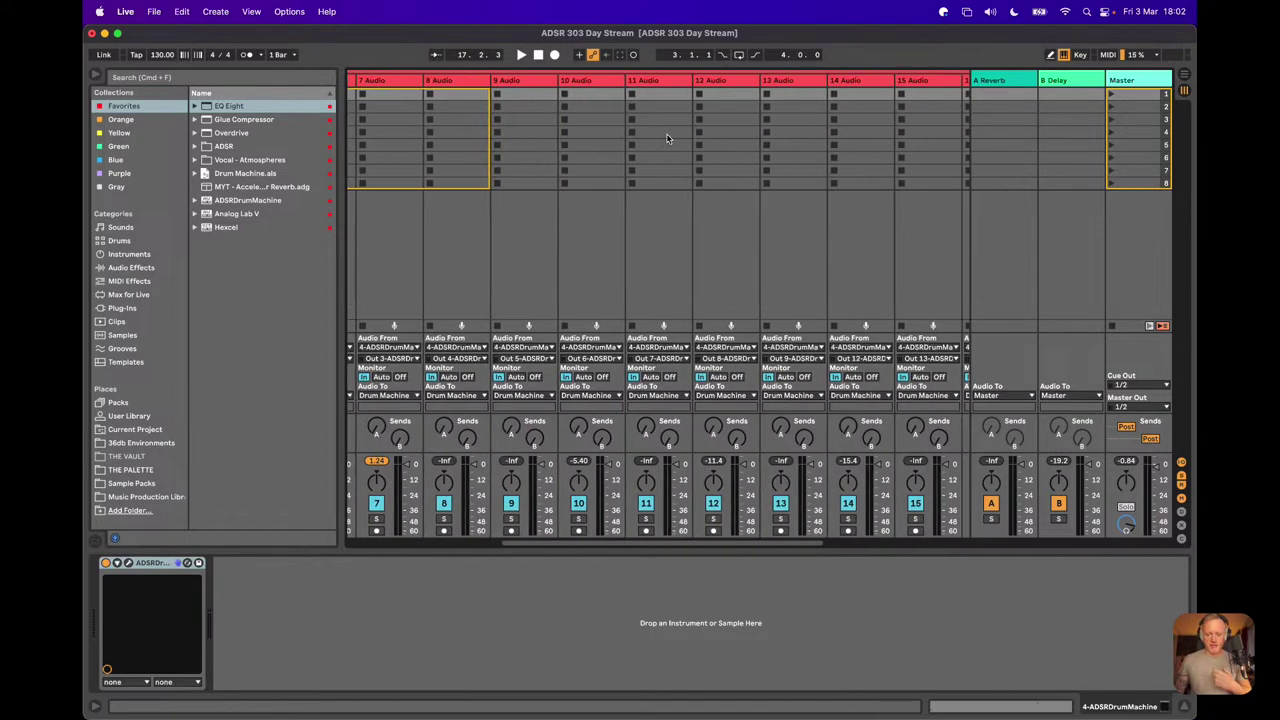
scroll(667, 138, right, 5)
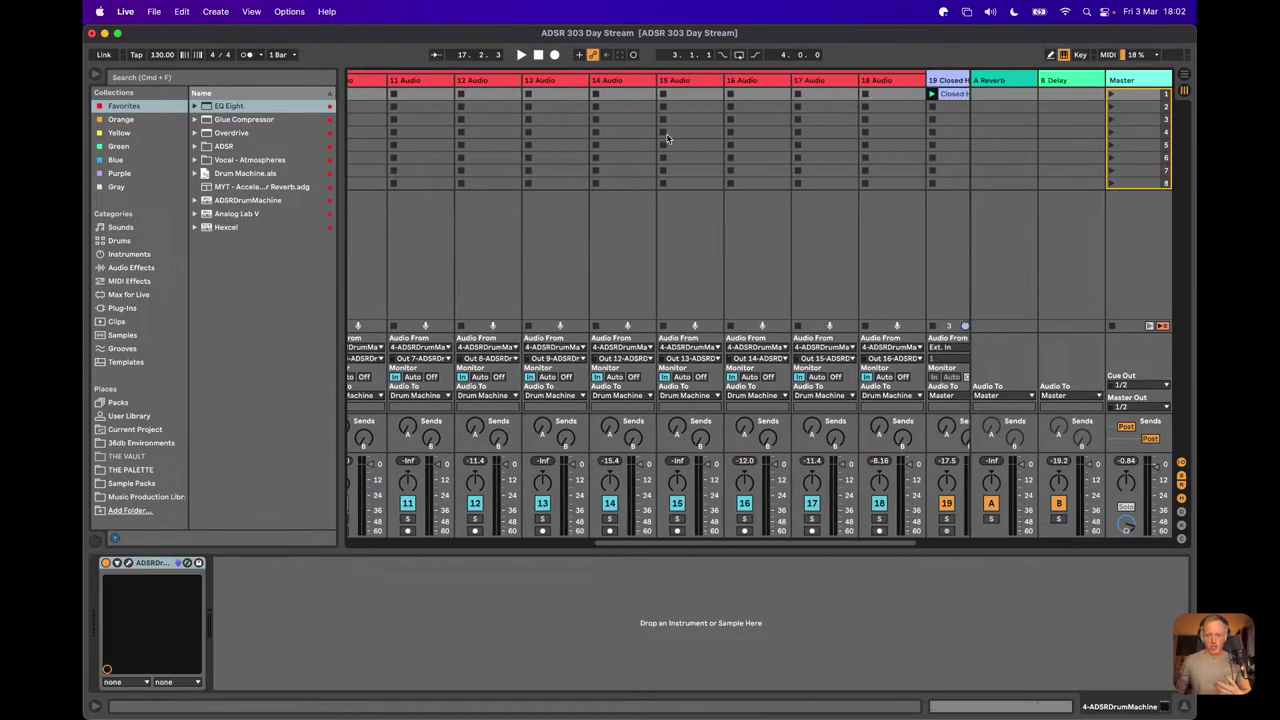
scroll(665, 136, left, 10)
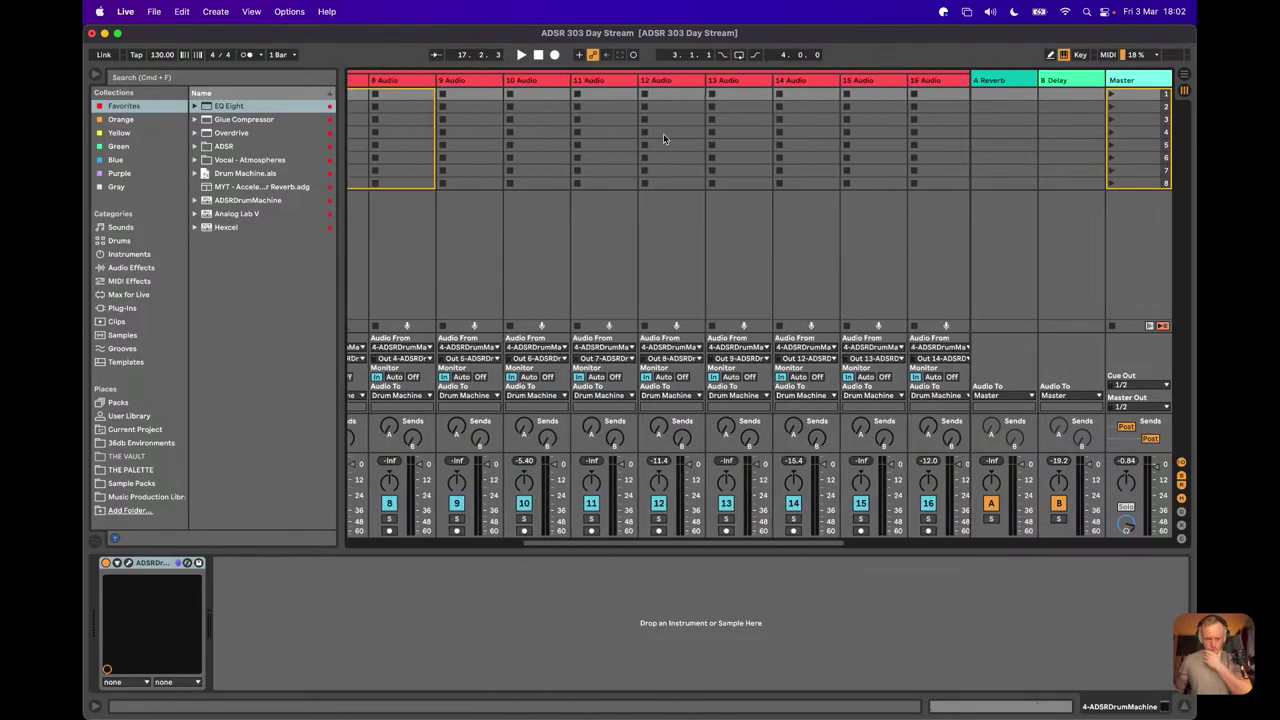
scroll(661, 138, left, 3)
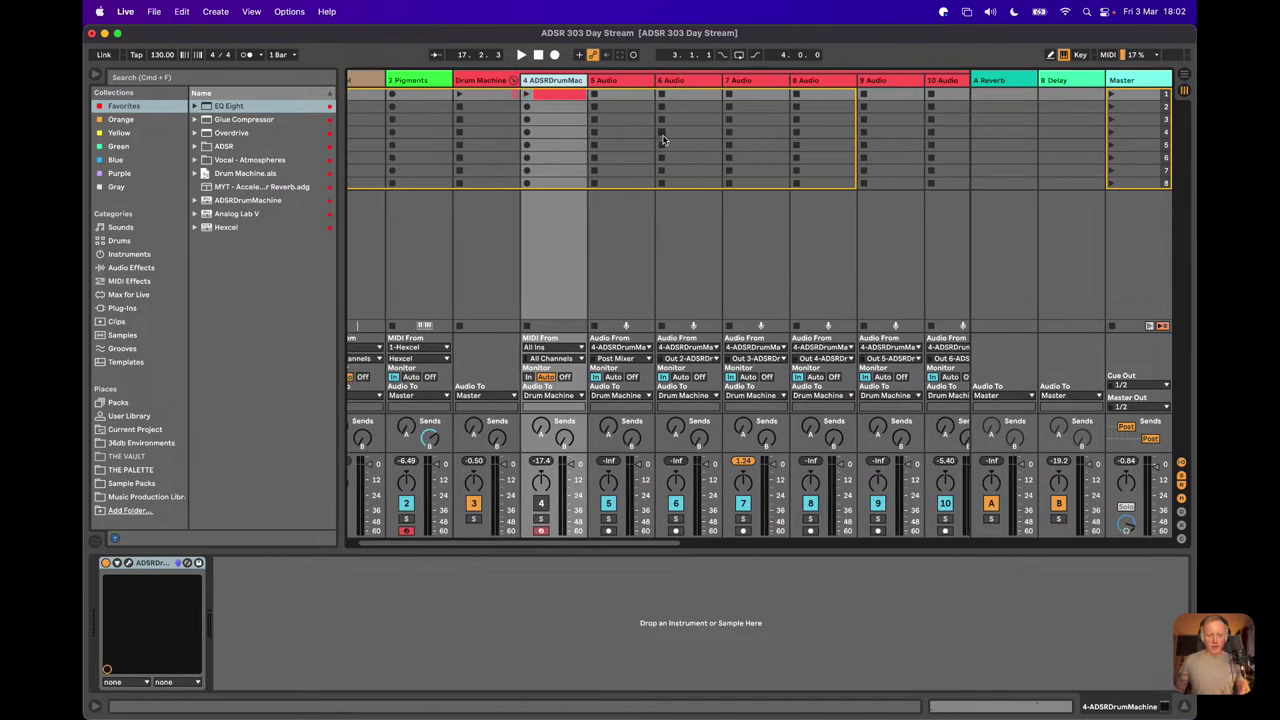
scroll(663, 140, left, 1)
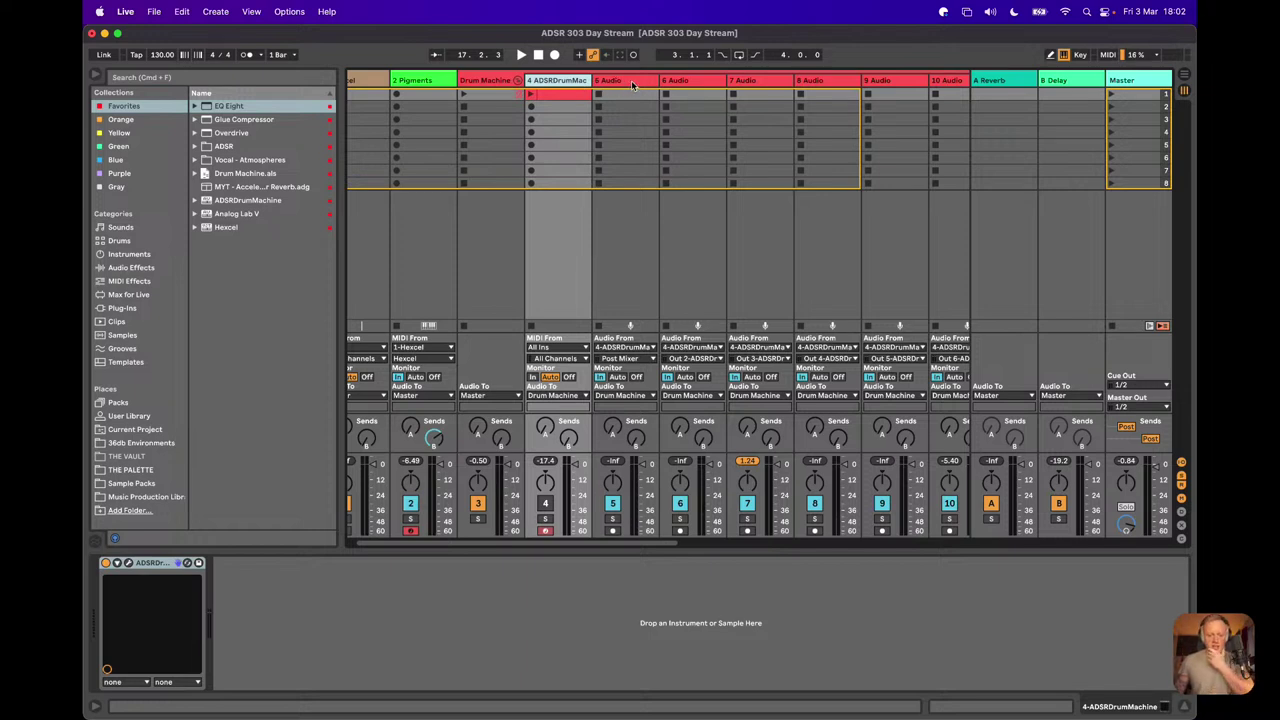
click(473, 80)
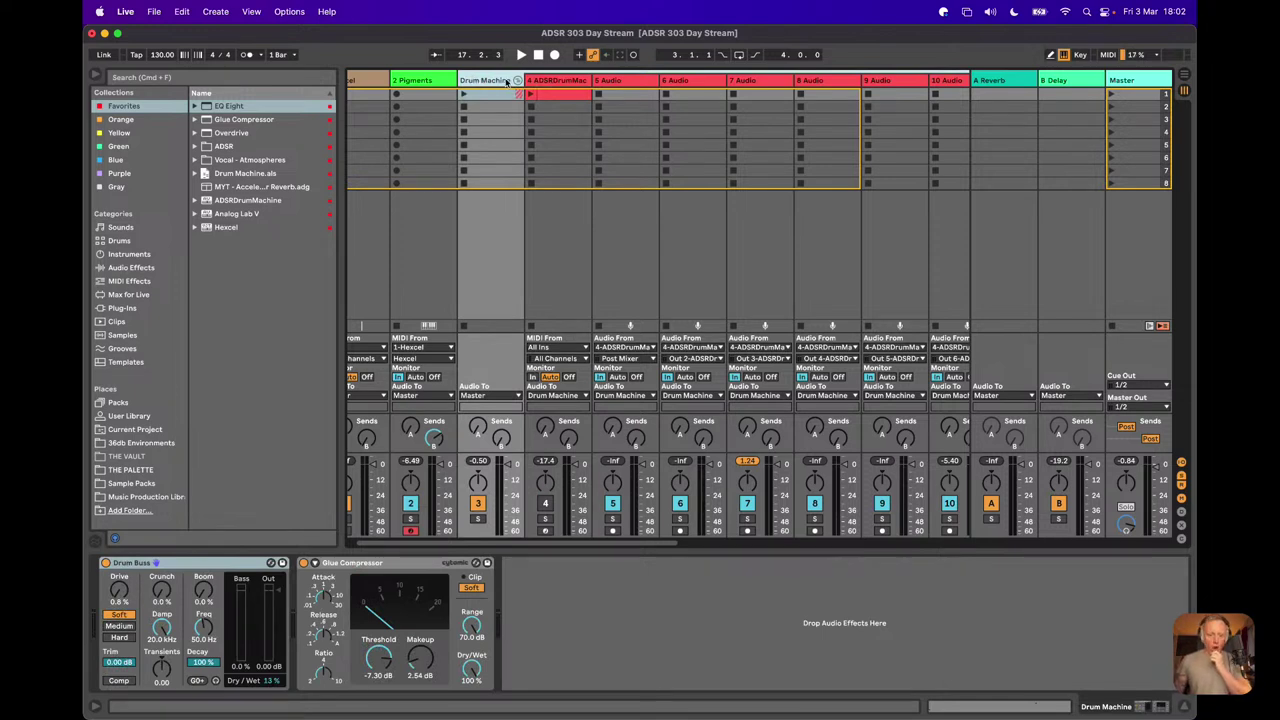
click(563, 82)
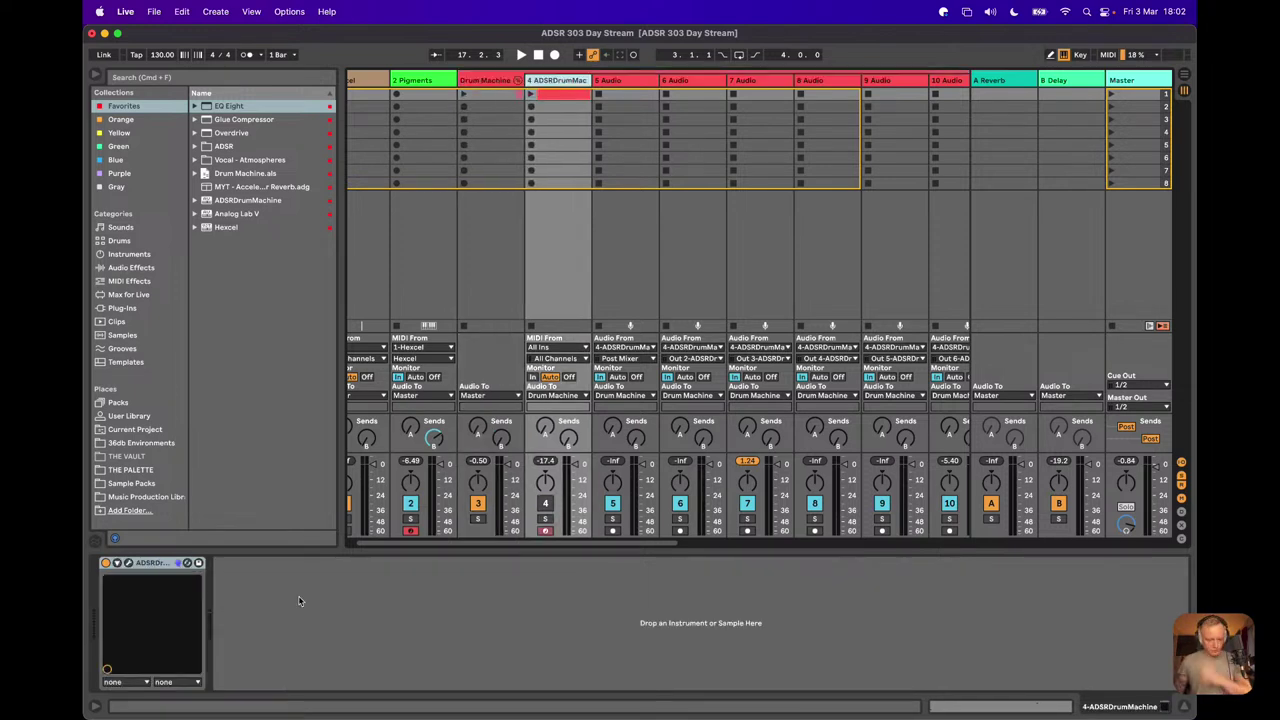
Step: Reopen the ADSRDrumMachine plug-in from track 4, set its display scale to Large, and reposition its window
click(128, 564)
drag(786, 106, 700, 105)
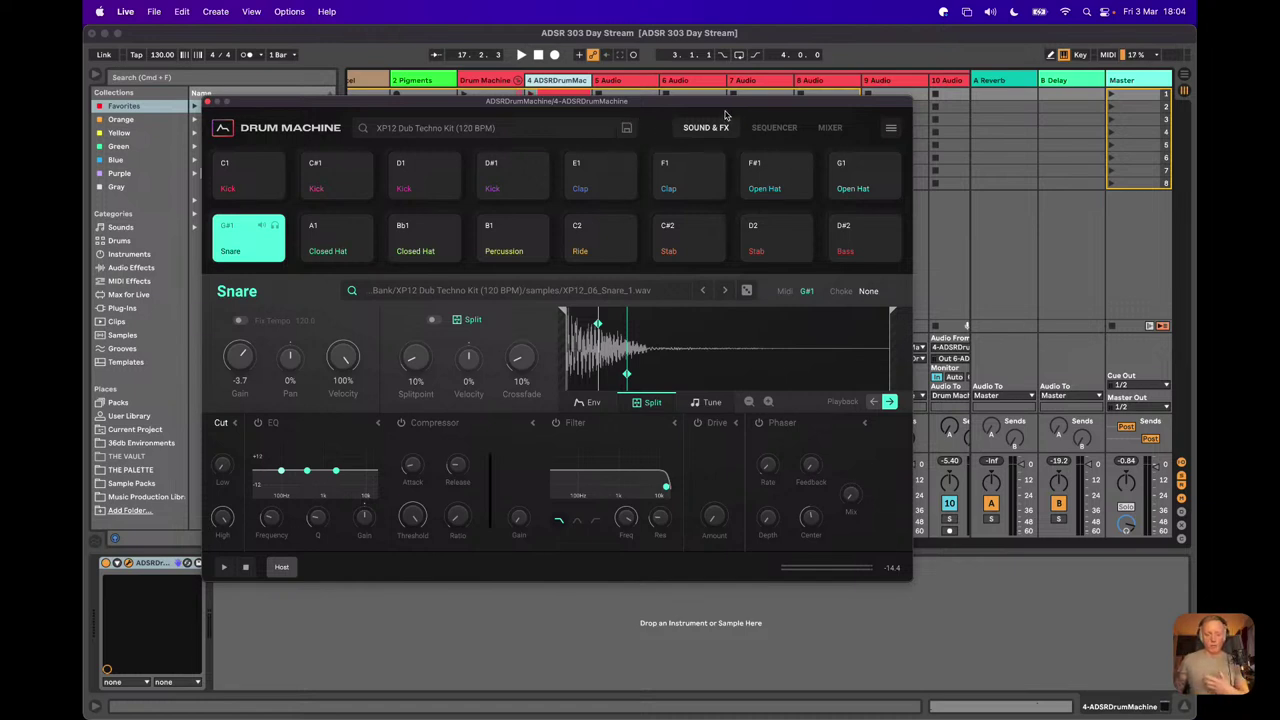
drag(726, 108, 610, 22)
click(774, 57)
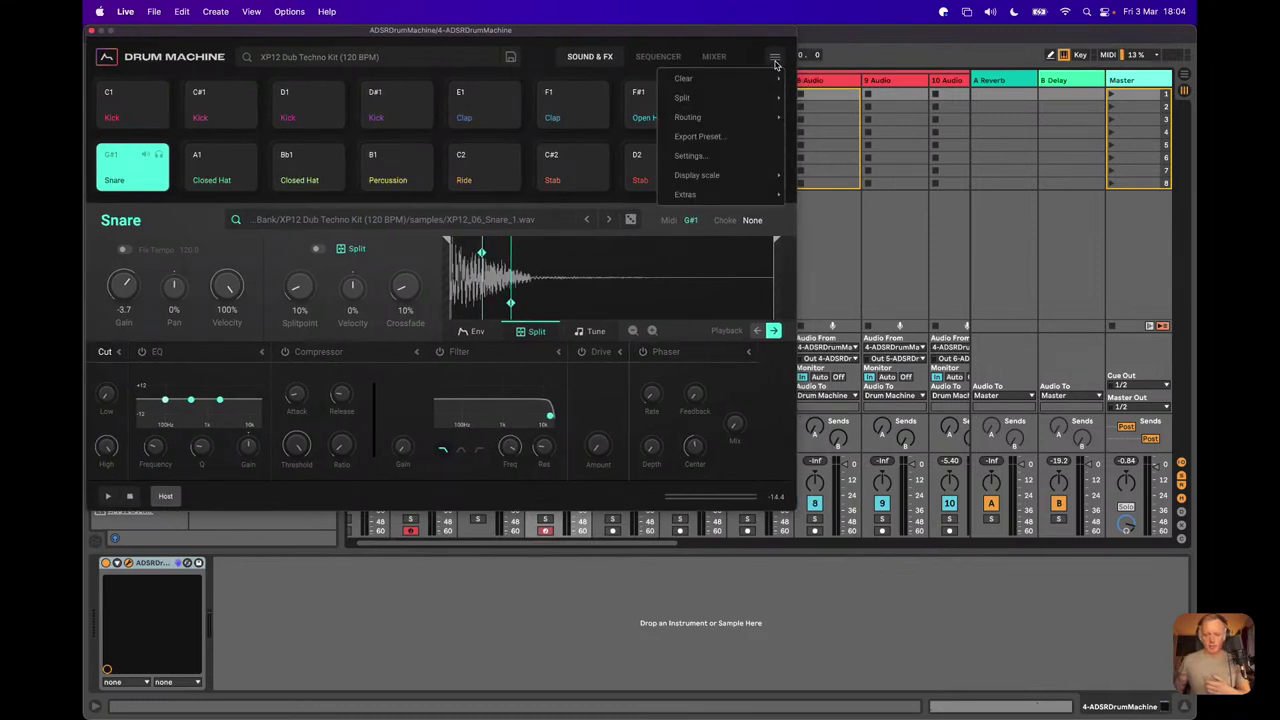
mouse_move(710, 175)
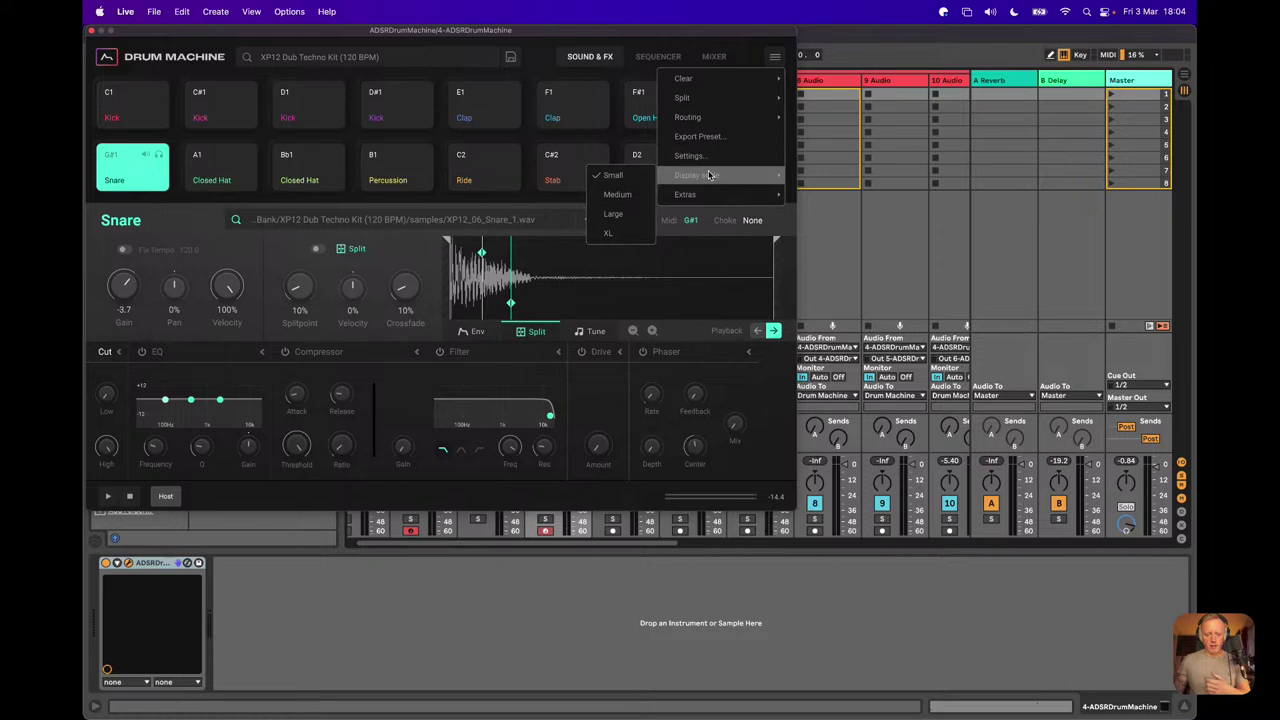
click(631, 213)
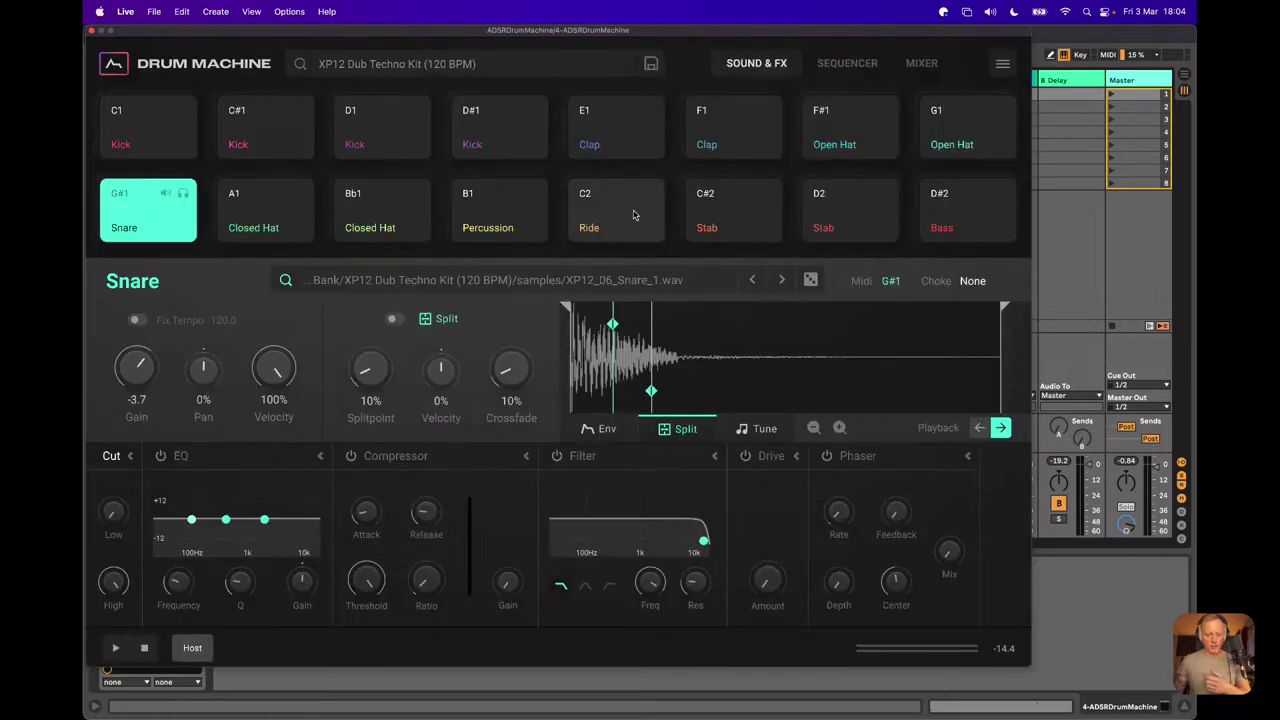
drag(620, 33, 704, 48)
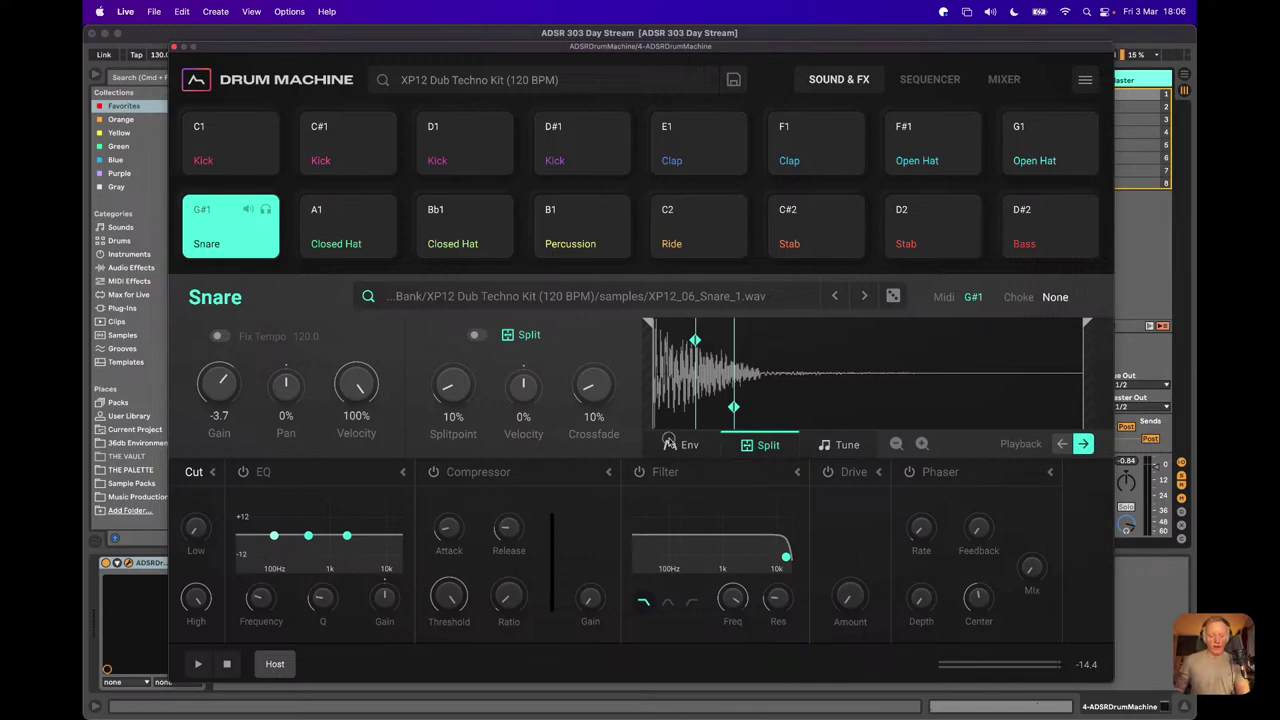
Step: View the Snare pad's envelope and tune settings
click(673, 443)
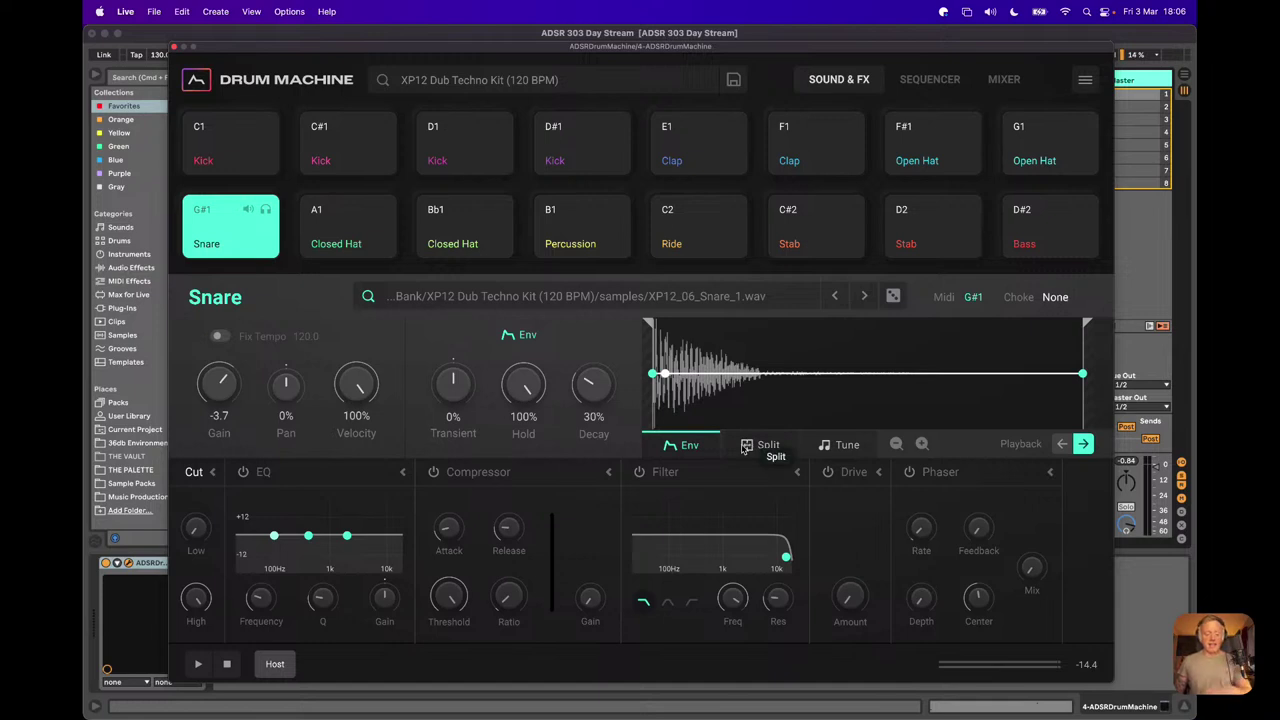
click(829, 449)
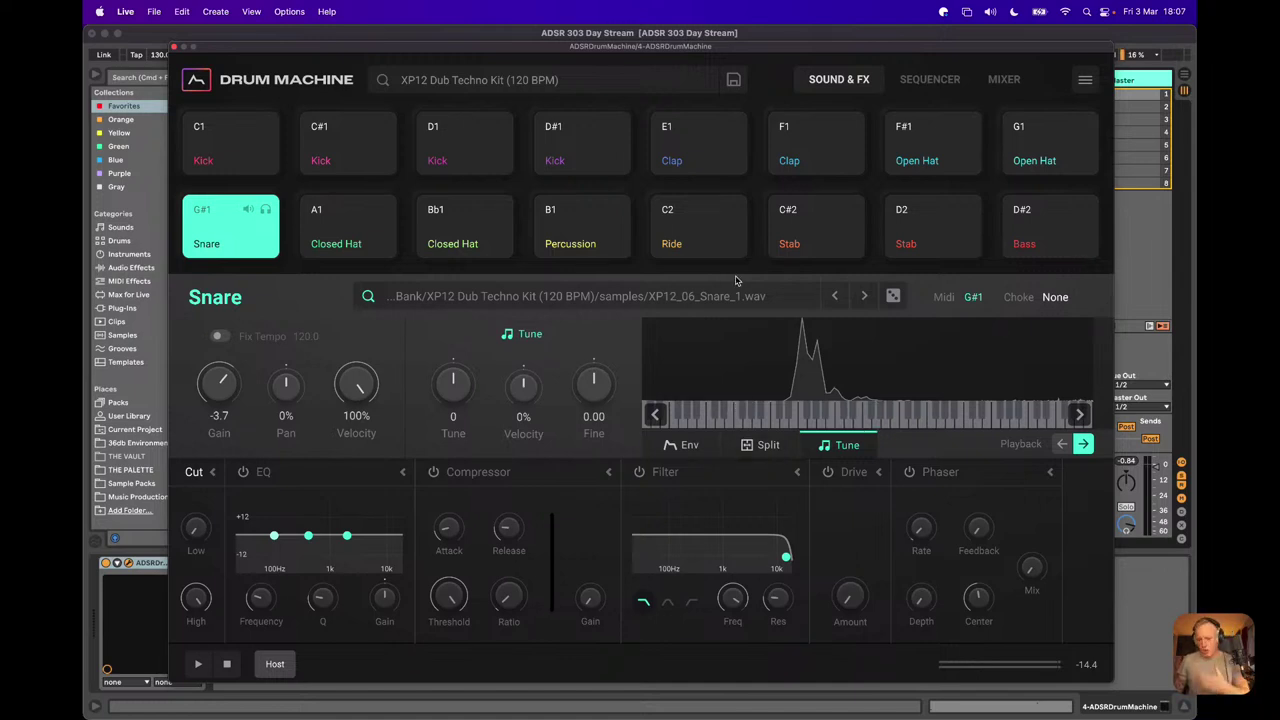
Step: Show the plug-in's sequencer and enable two bars per page in its user interface settings
click(931, 85)
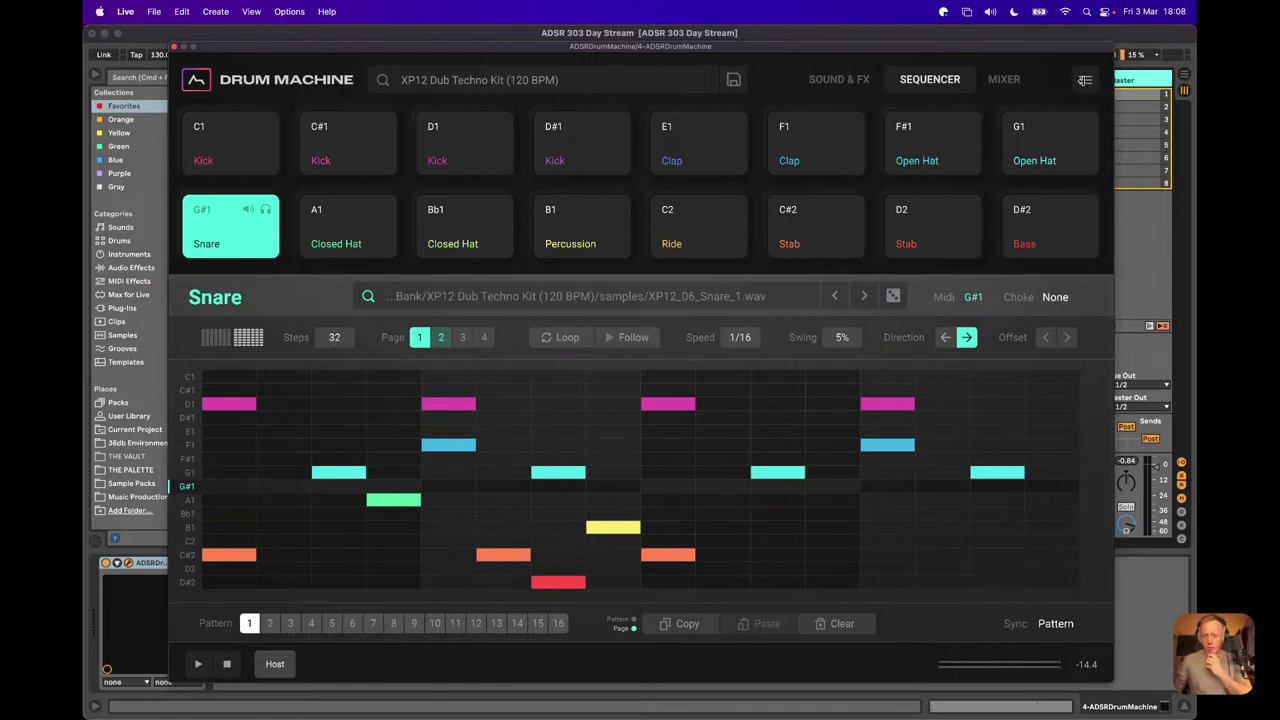
click(1085, 79)
mouse_move(991, 235)
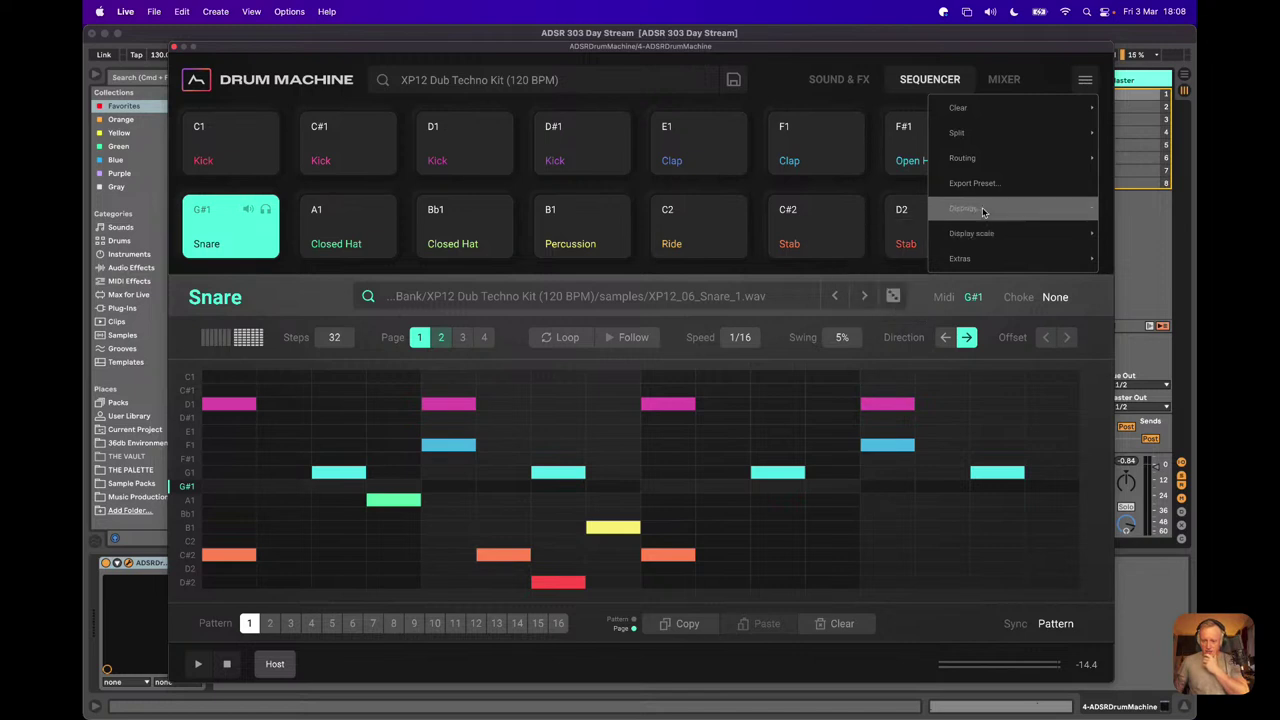
click(982, 209)
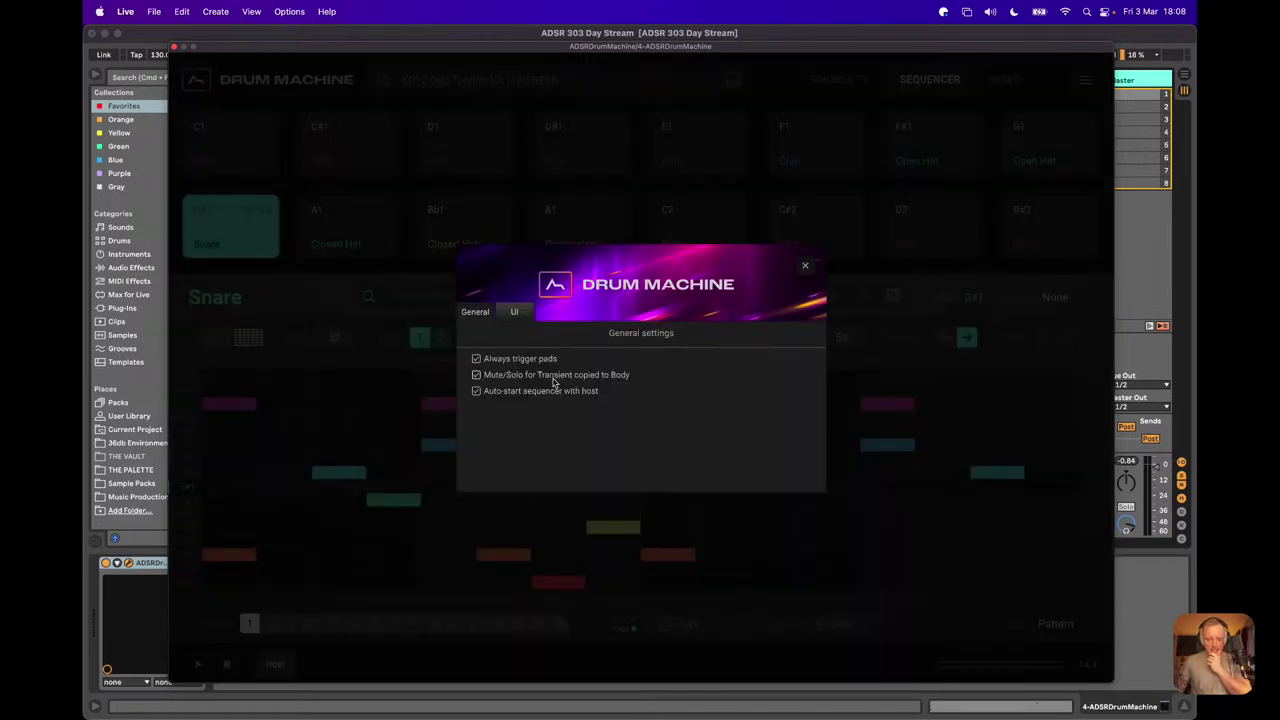
click(514, 312)
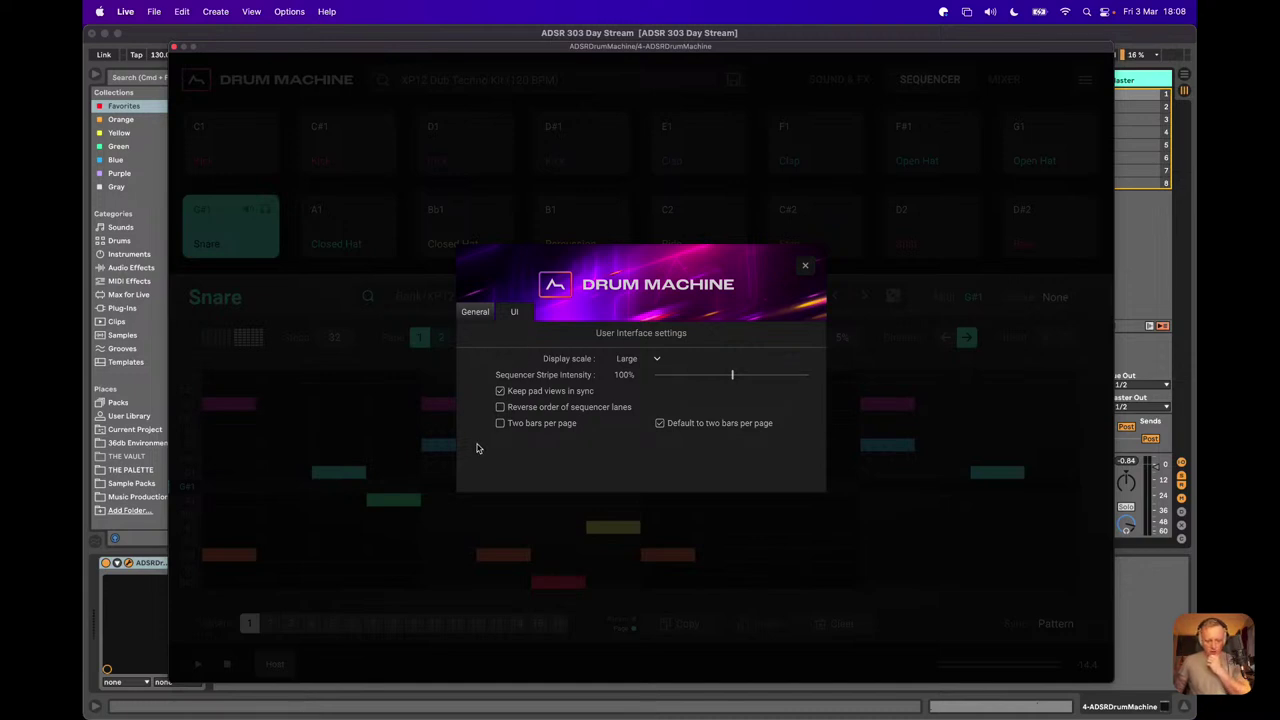
click(805, 265)
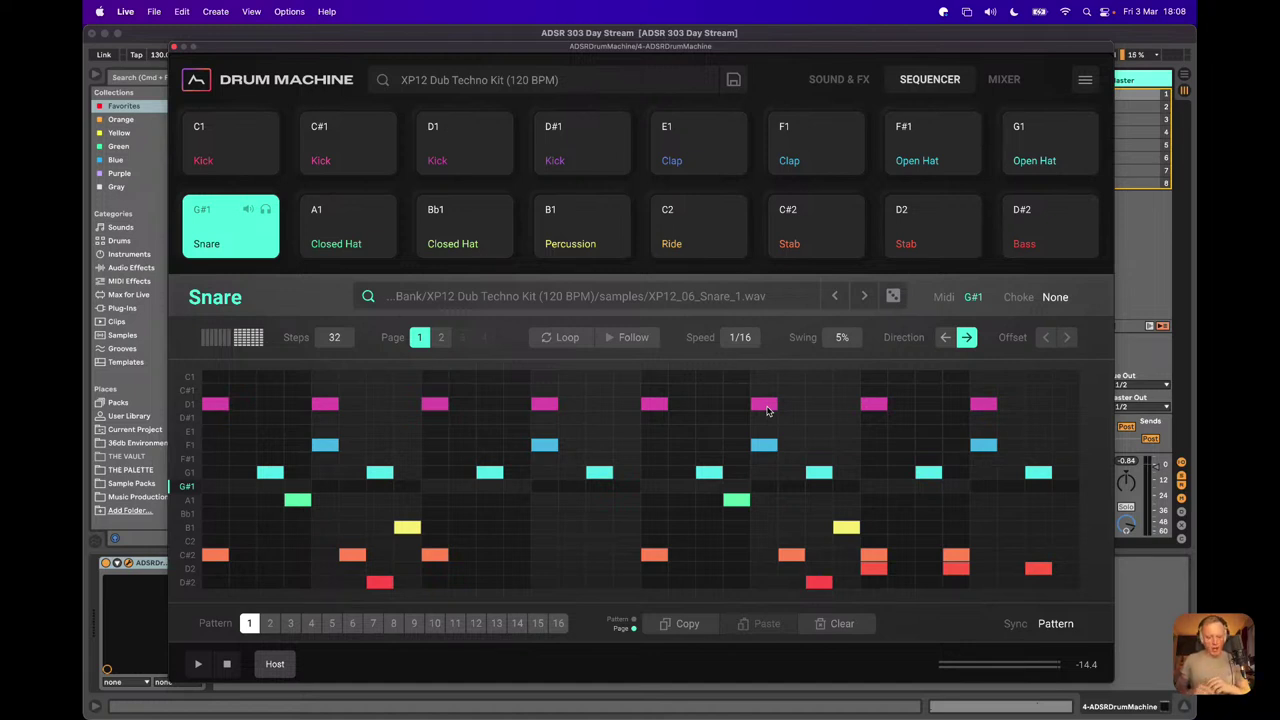
Step: Program Snare (G#1) hits on steps 2, 8, 24 and 26 while the pattern plays, and audition the result
click(213, 250)
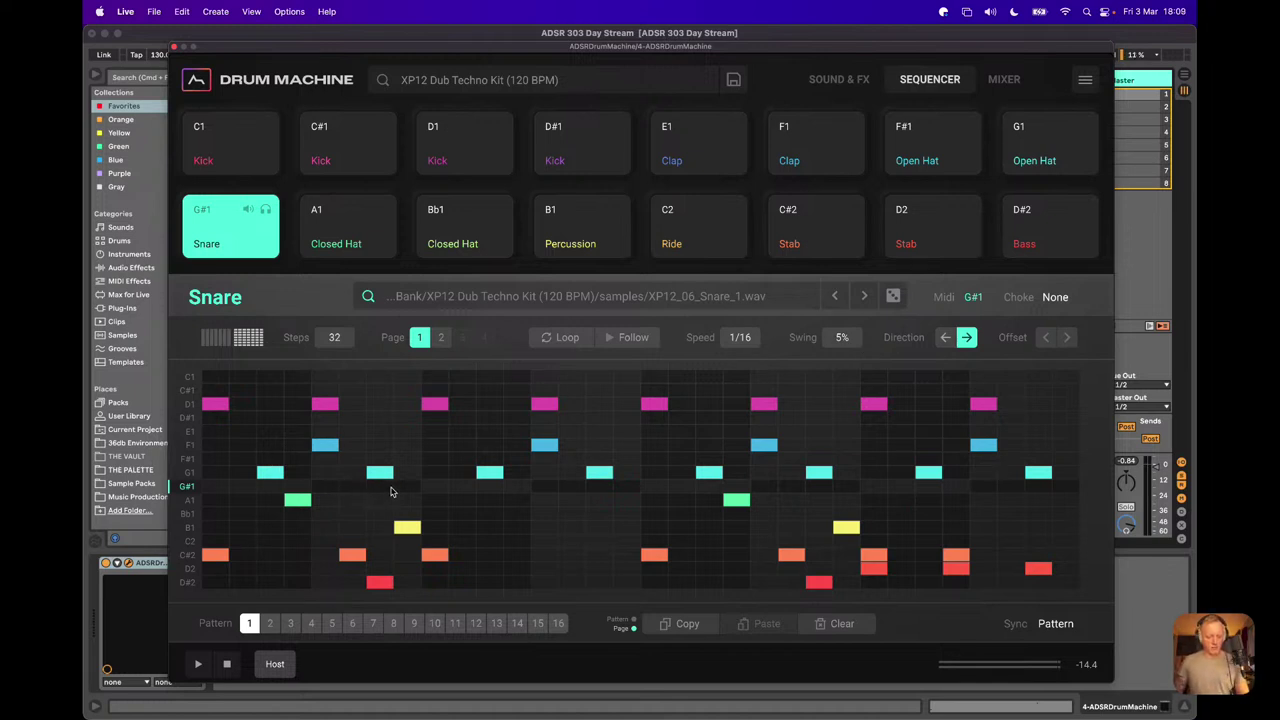
key(space)
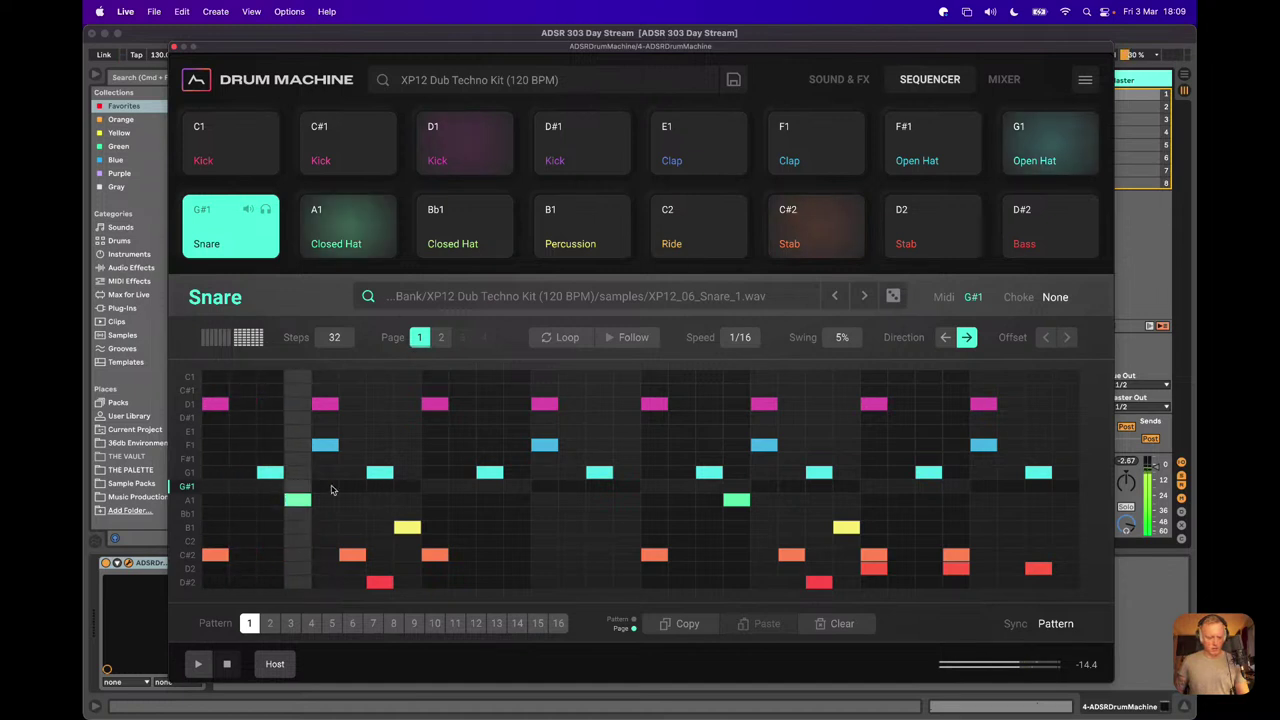
click(243, 487)
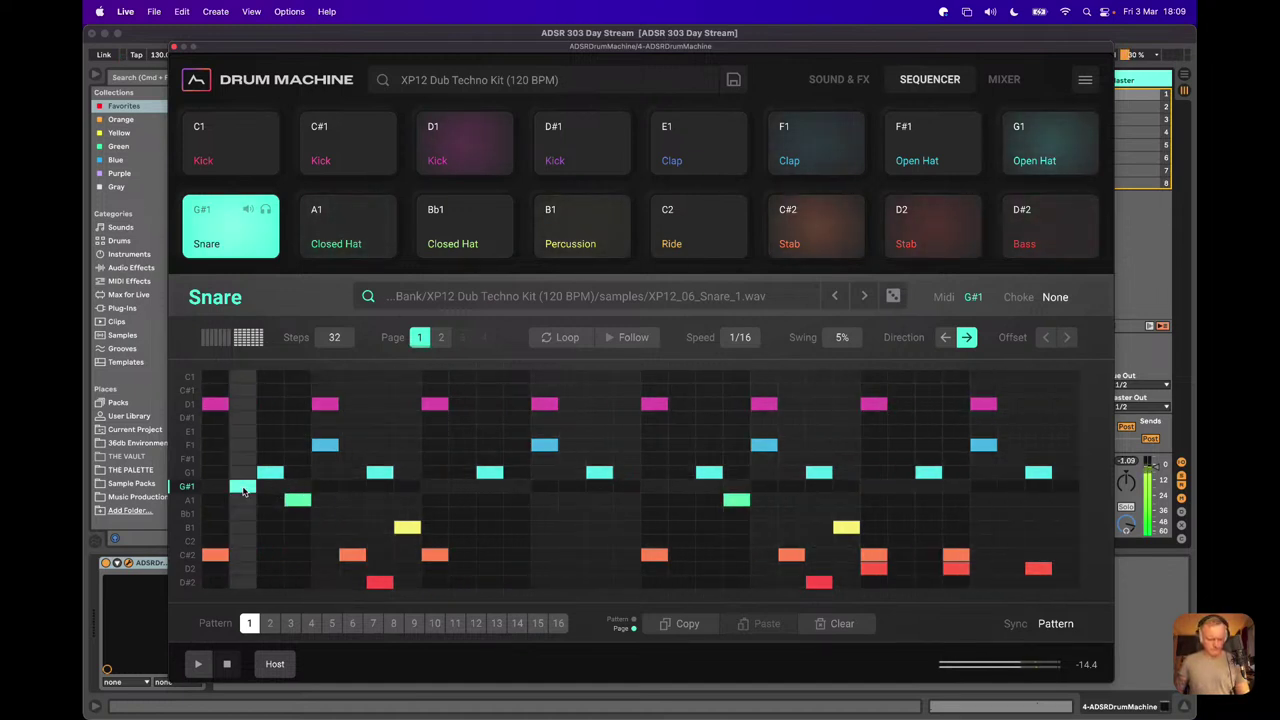
click(405, 487)
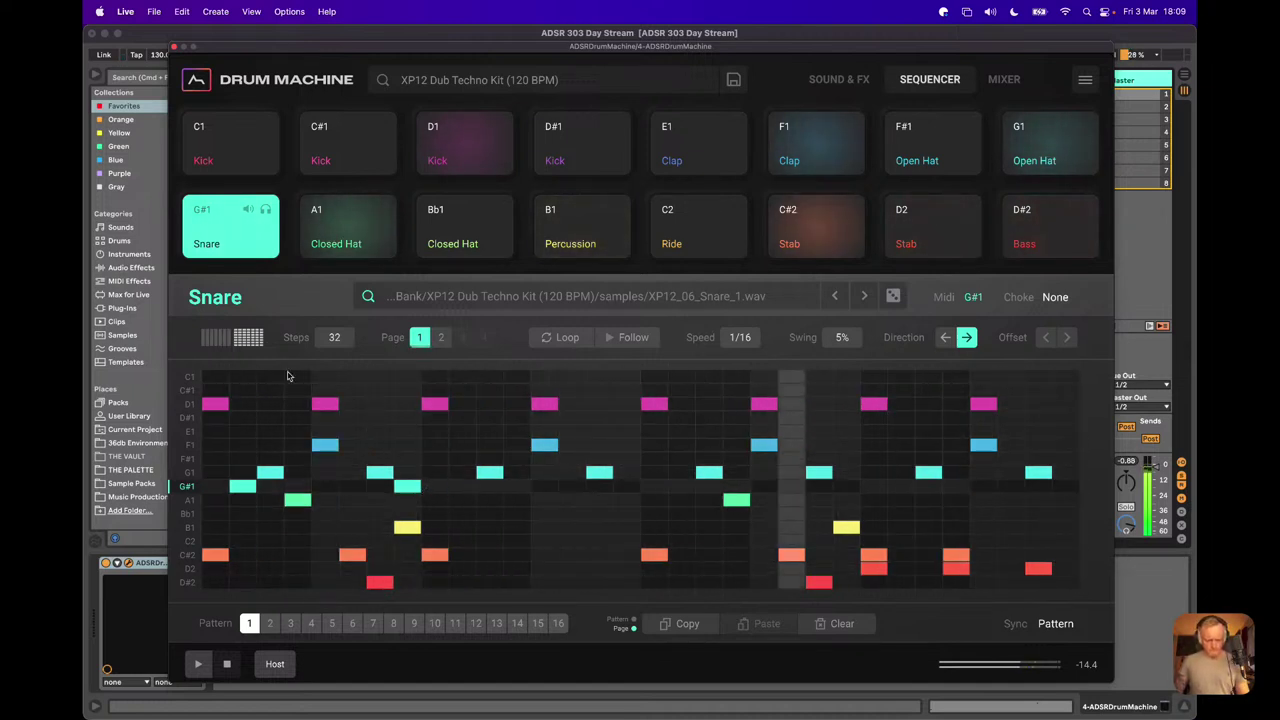
click(819, 486)
click(900, 487)
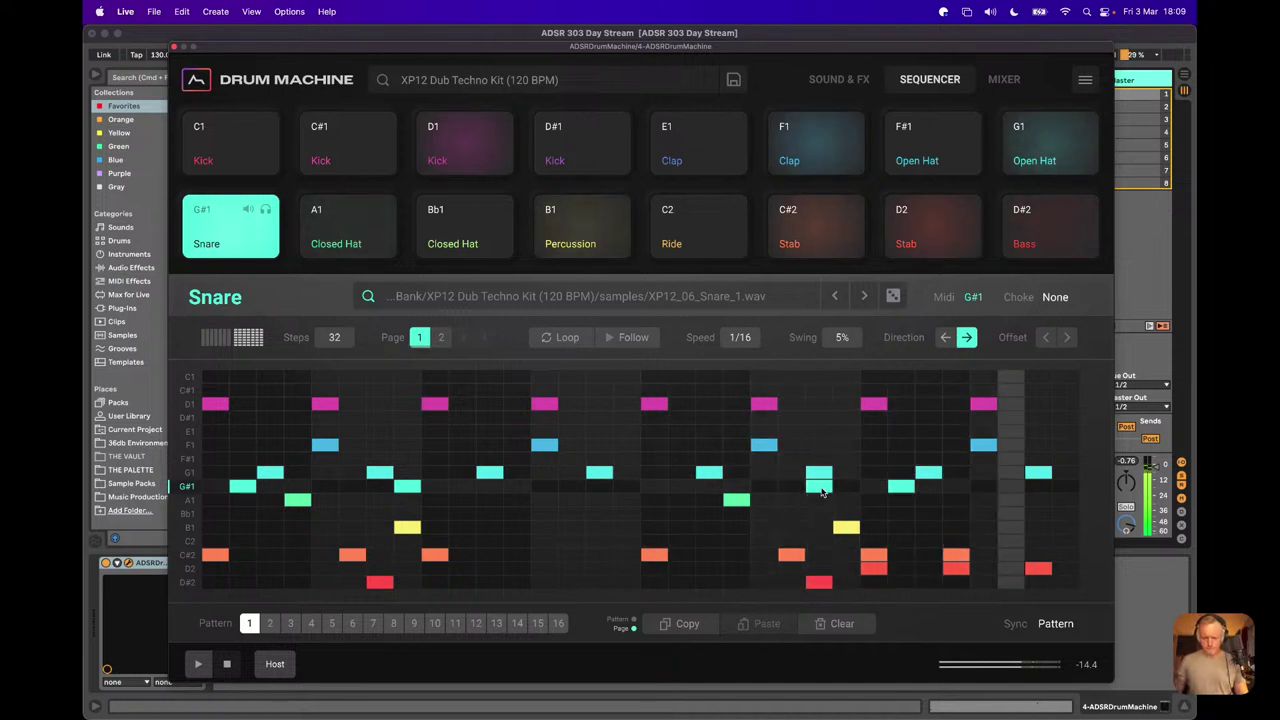
click(819, 486)
click(846, 486)
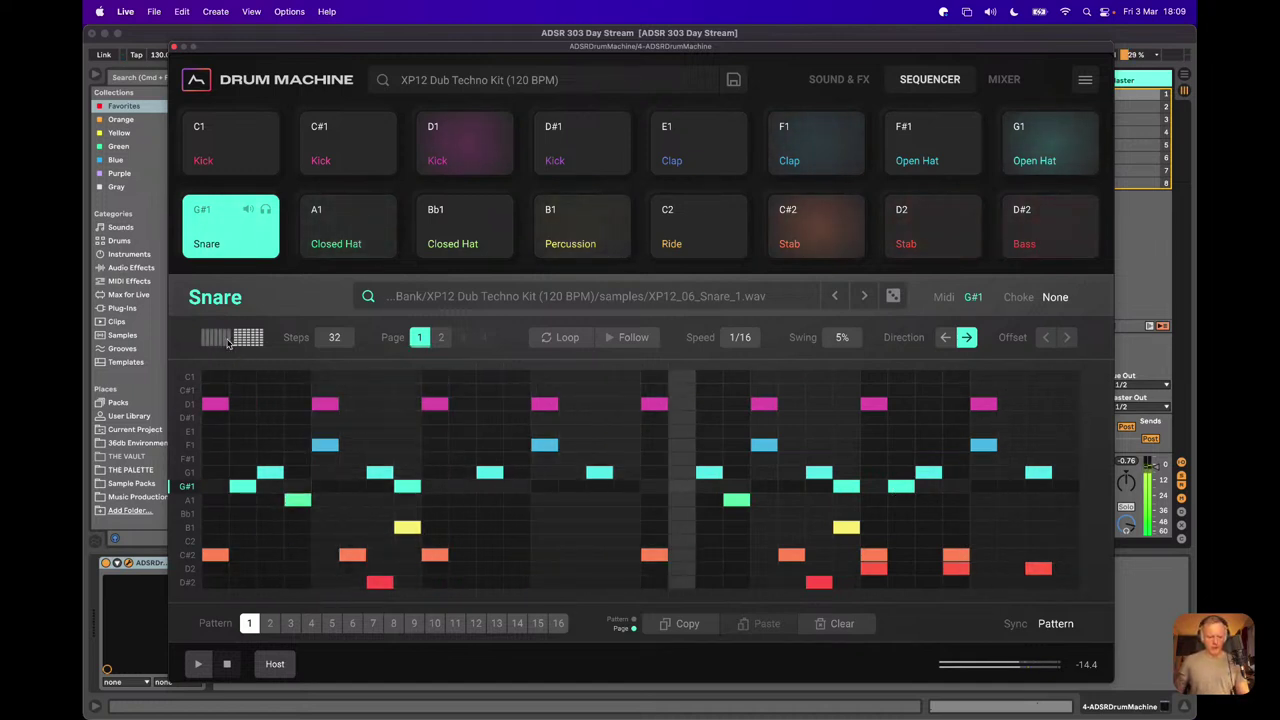
key(space)
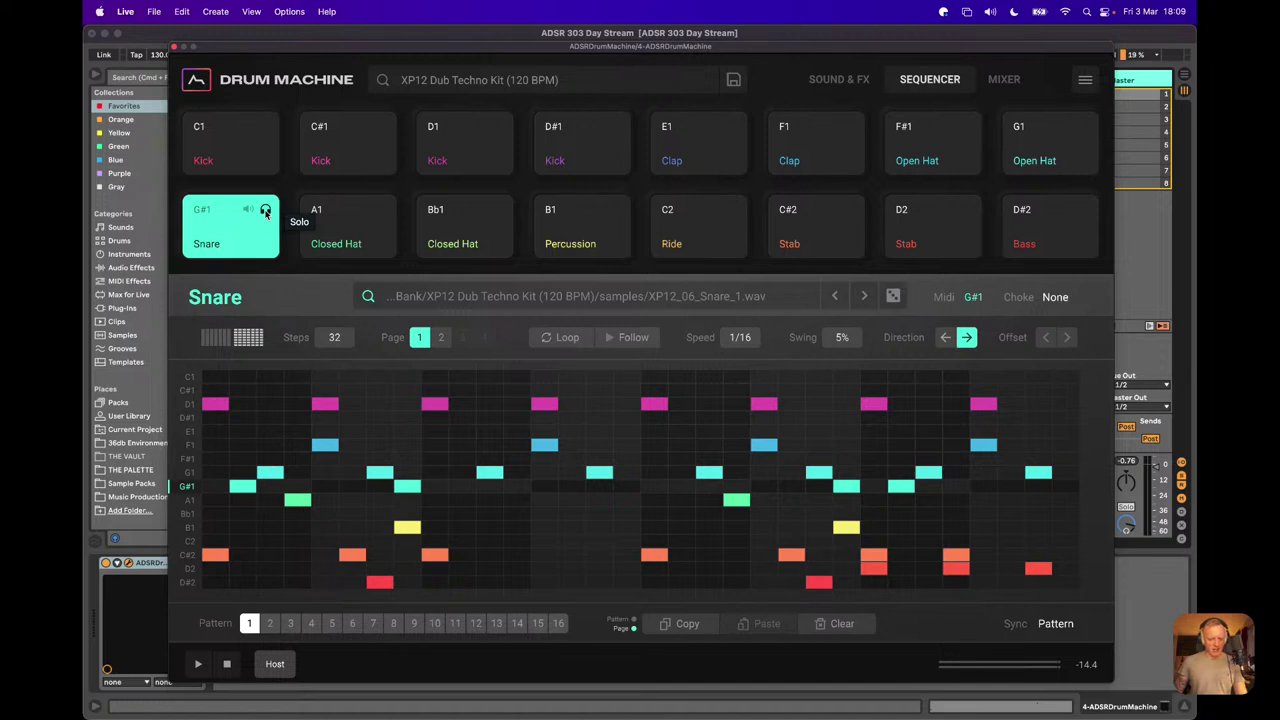
key(space)
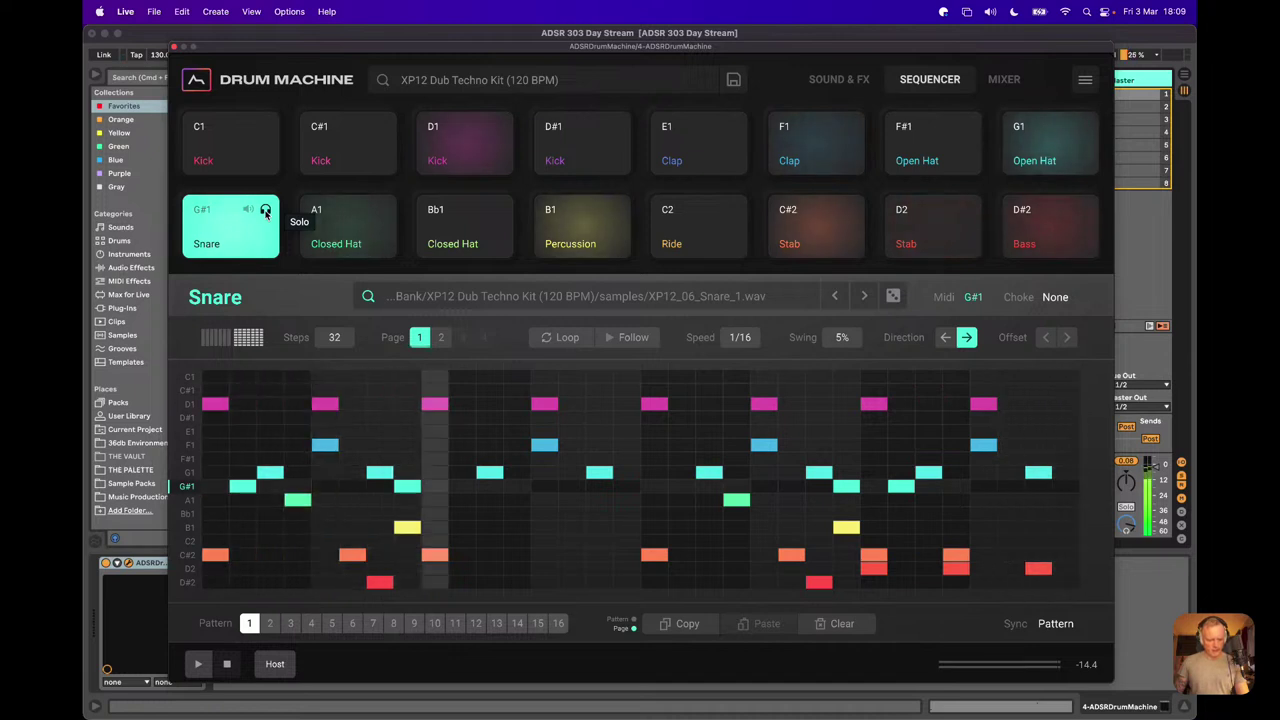
key(space)
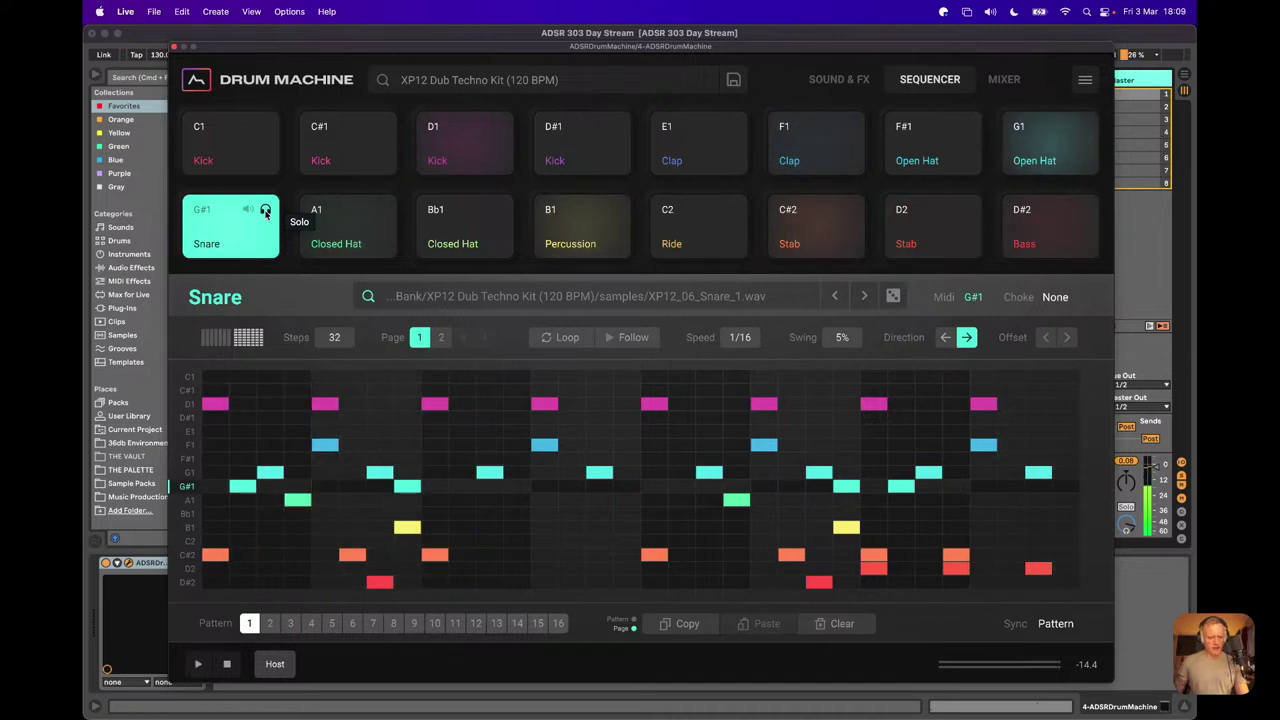
Step: In the Snare's single-lane view, remove the subdivisions from steps 1, 5, 6 and 7, divide step 8 into three, and play the pattern
click(215, 340)
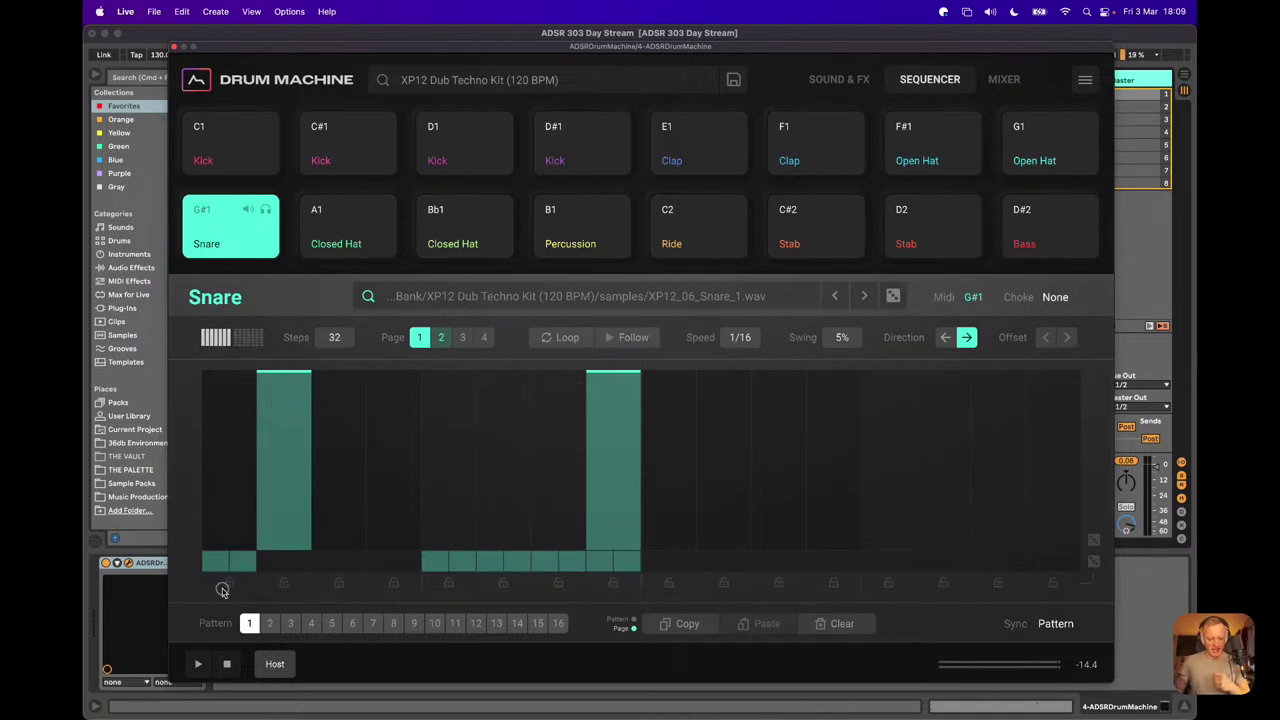
click(222, 589)
click(443, 577)
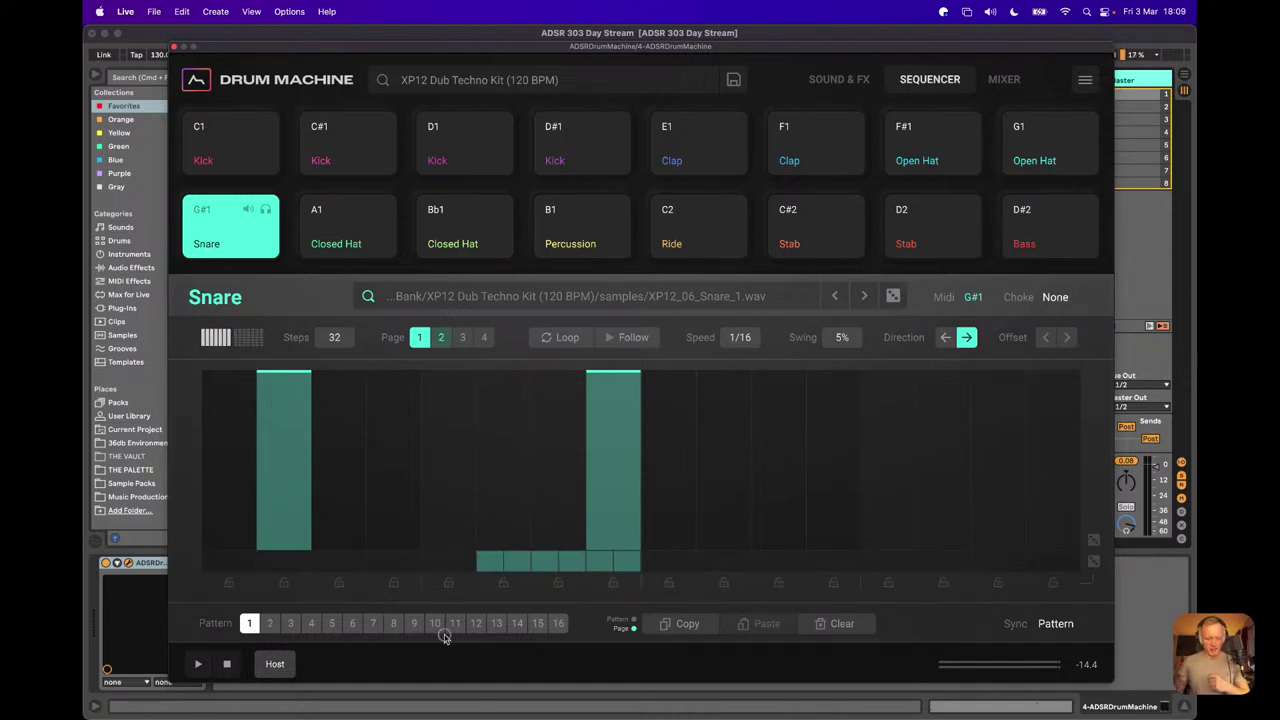
click(501, 598)
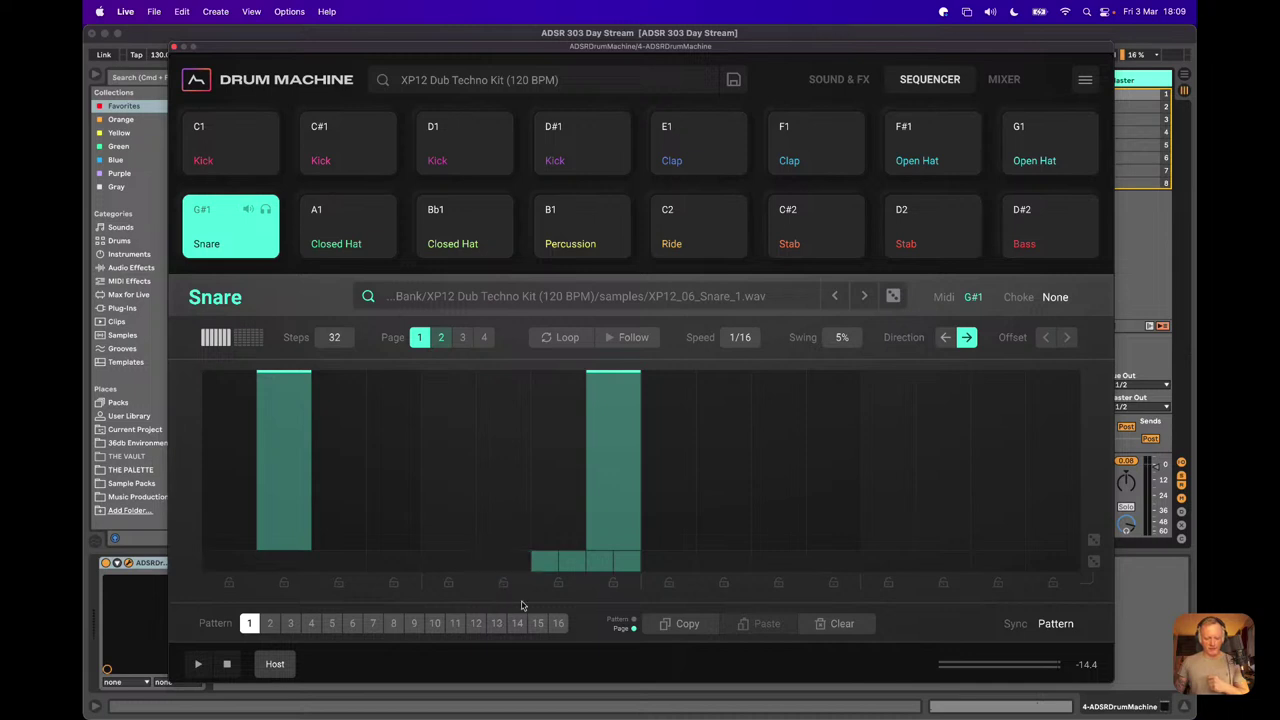
click(576, 586)
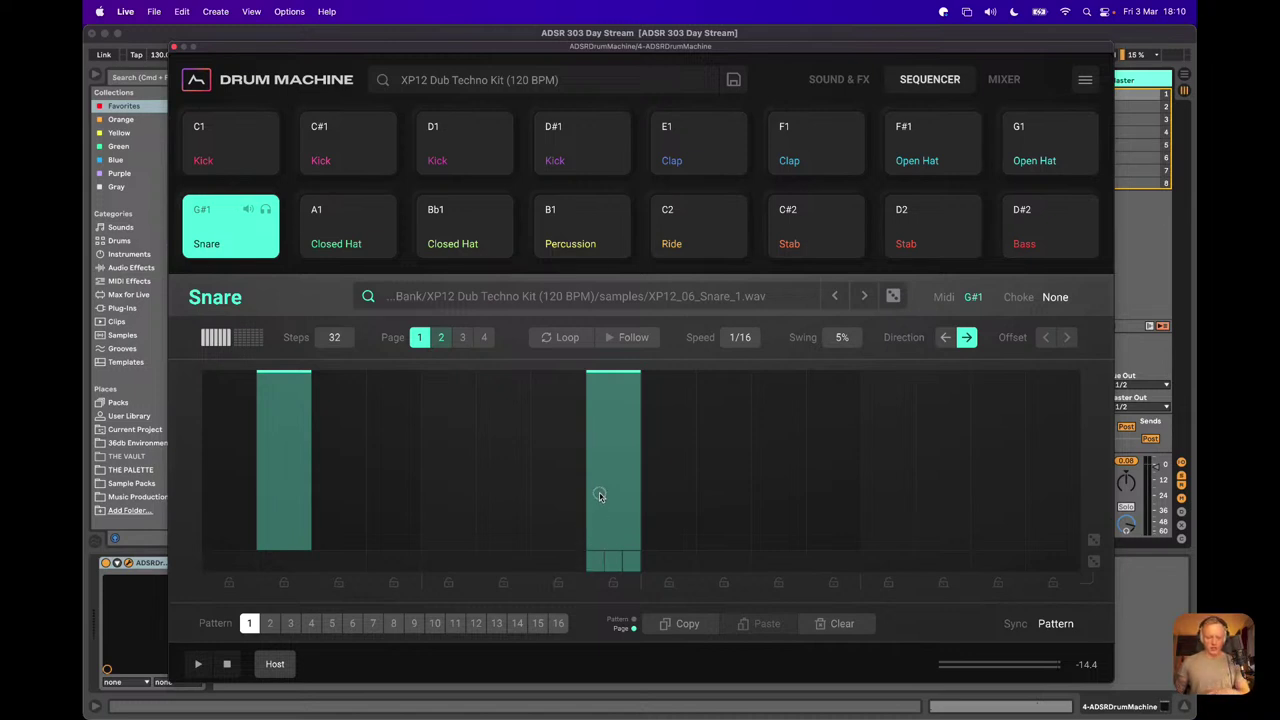
key(space)
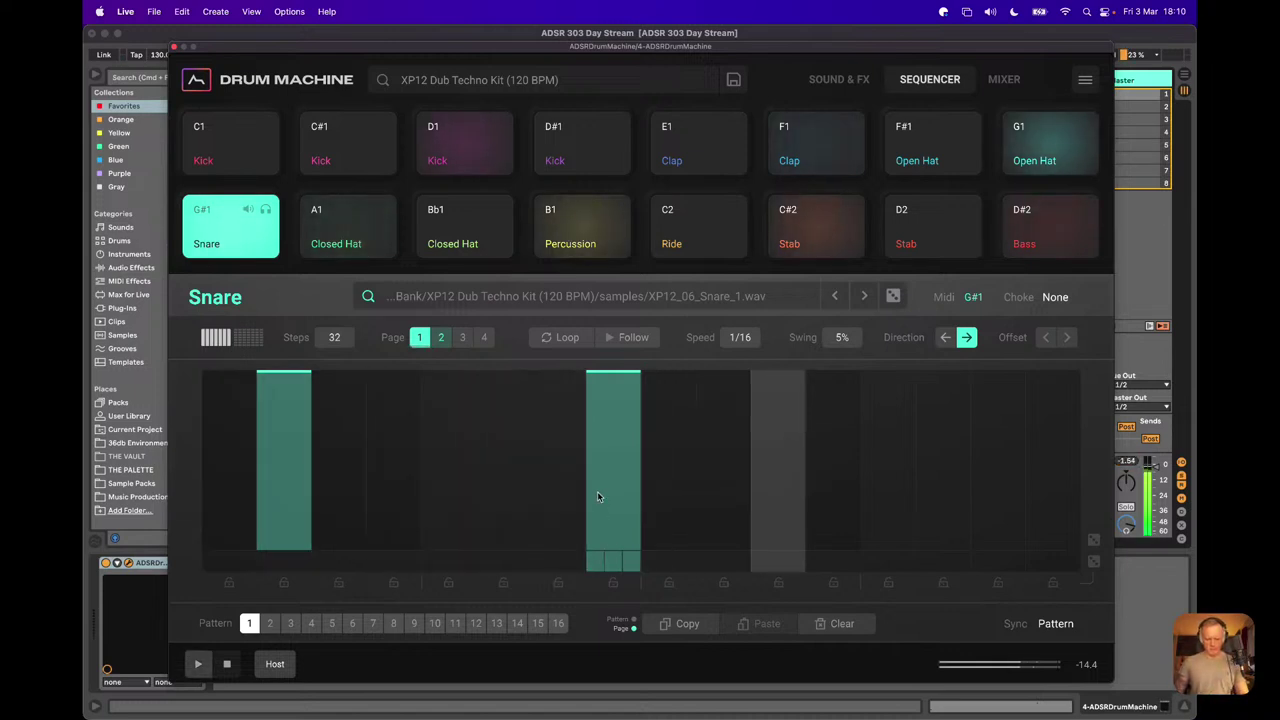
Step: Try finer subdivisions on Snare step 8 and divide step 2 into two, auditioning the pattern
key(space)
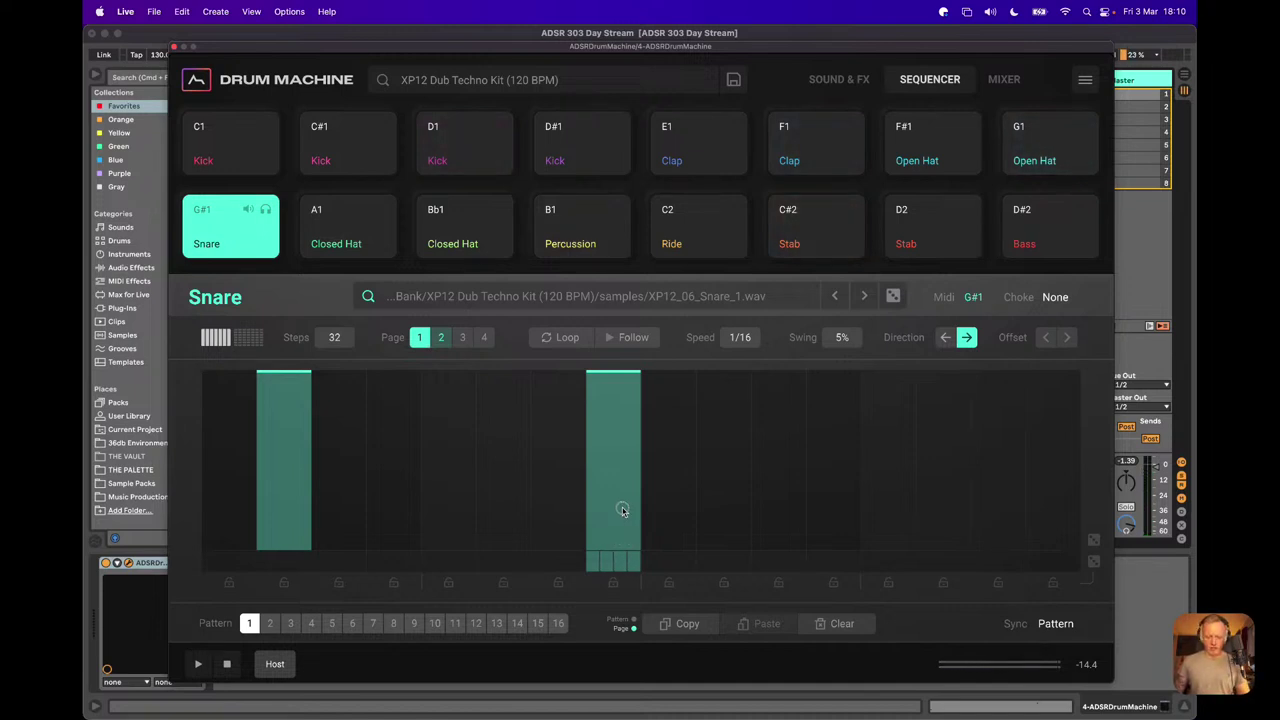
key(space)
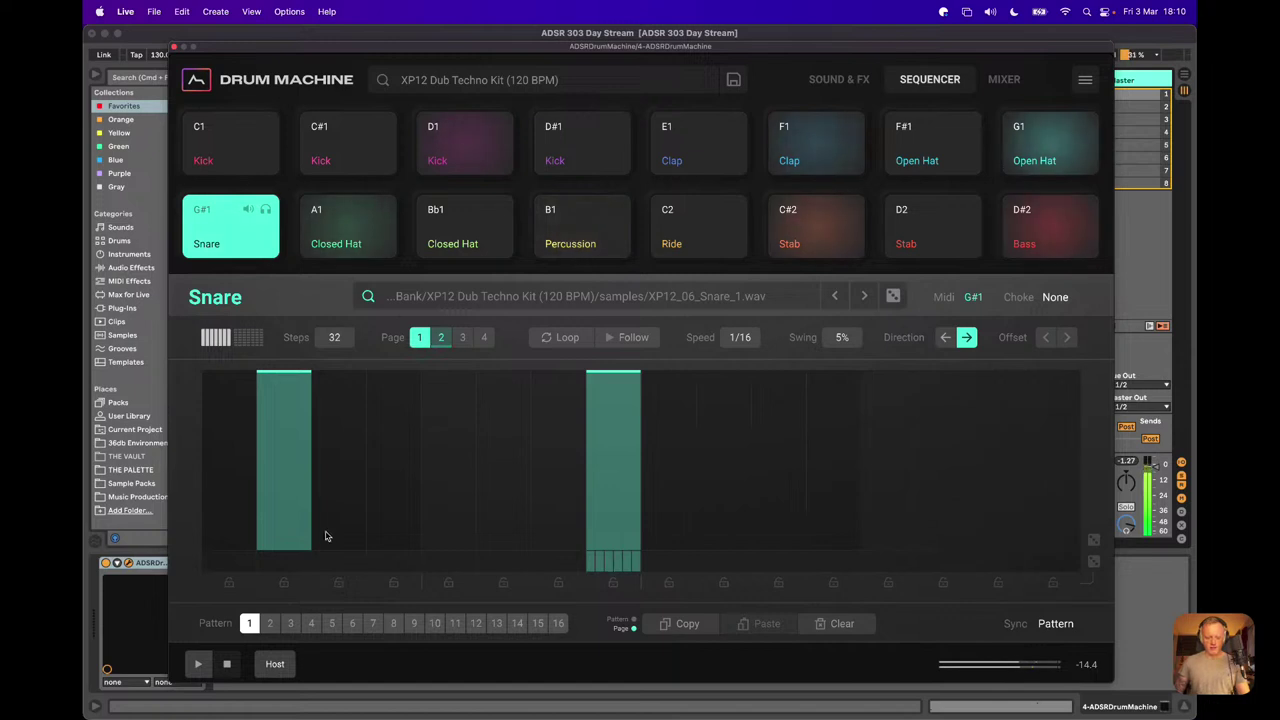
drag(293, 521, 289, 503)
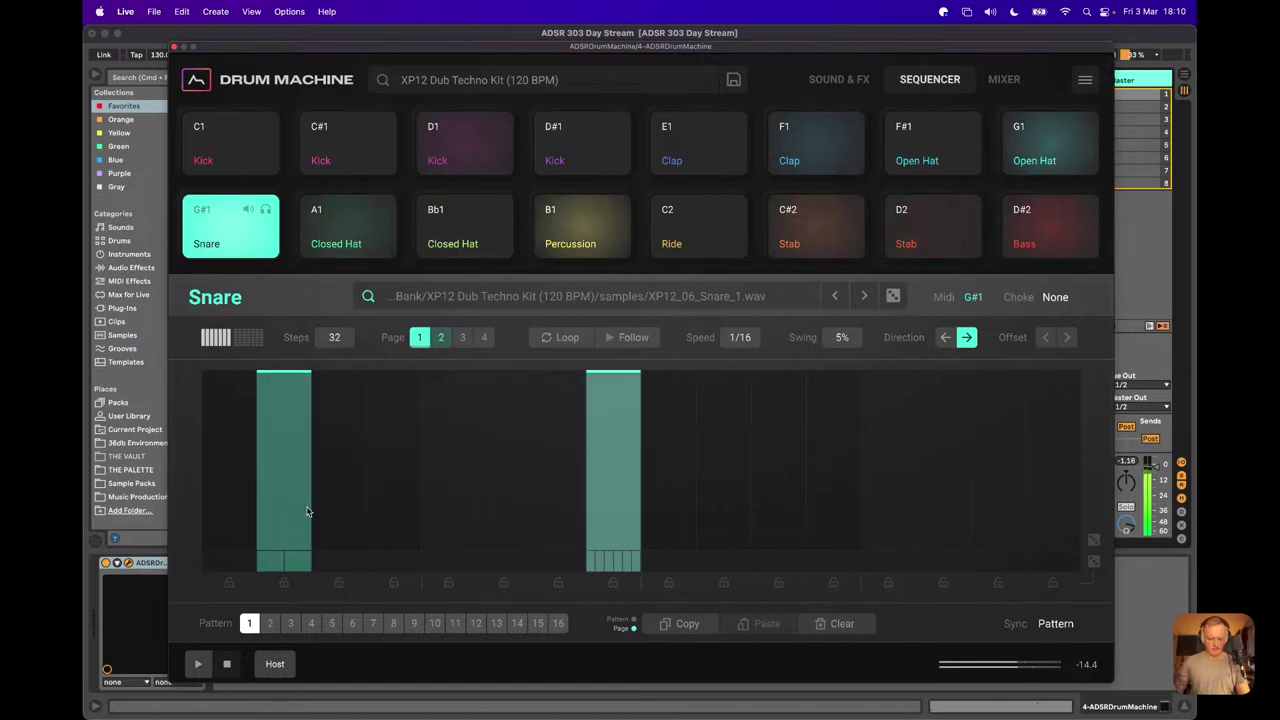
key(space)
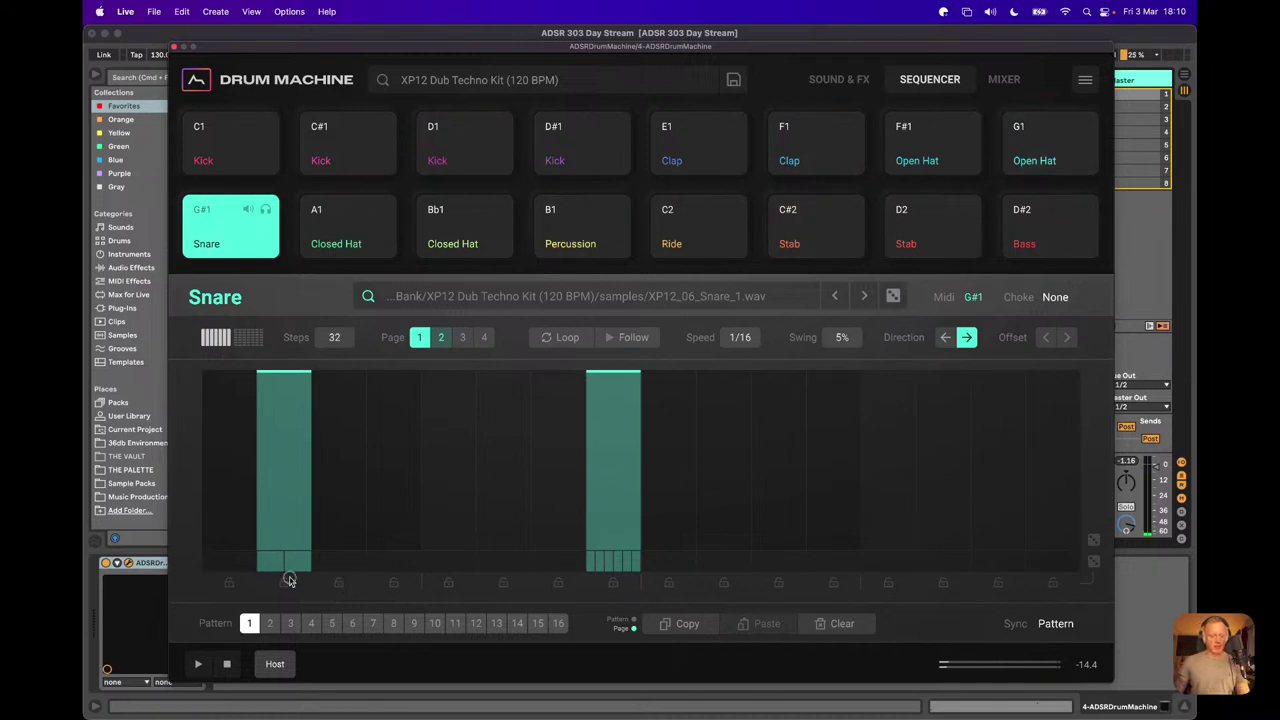
Step: Remove all subdivisions from Snare steps 2 and 8
drag(289, 580, 292, 613)
mouse_move(597, 576)
mouse_down()
mouse_move(596, 632)
mouse_move(613, 578)
mouse_up()
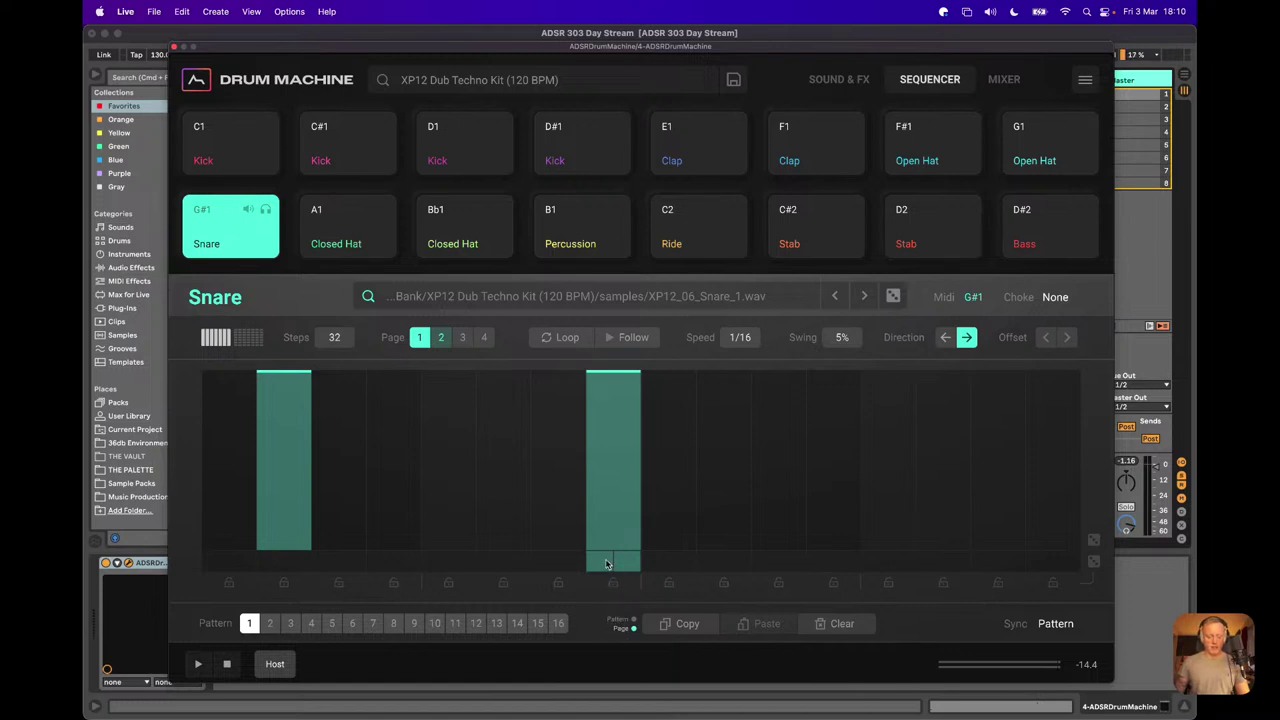
drag(605, 564, 606, 609)
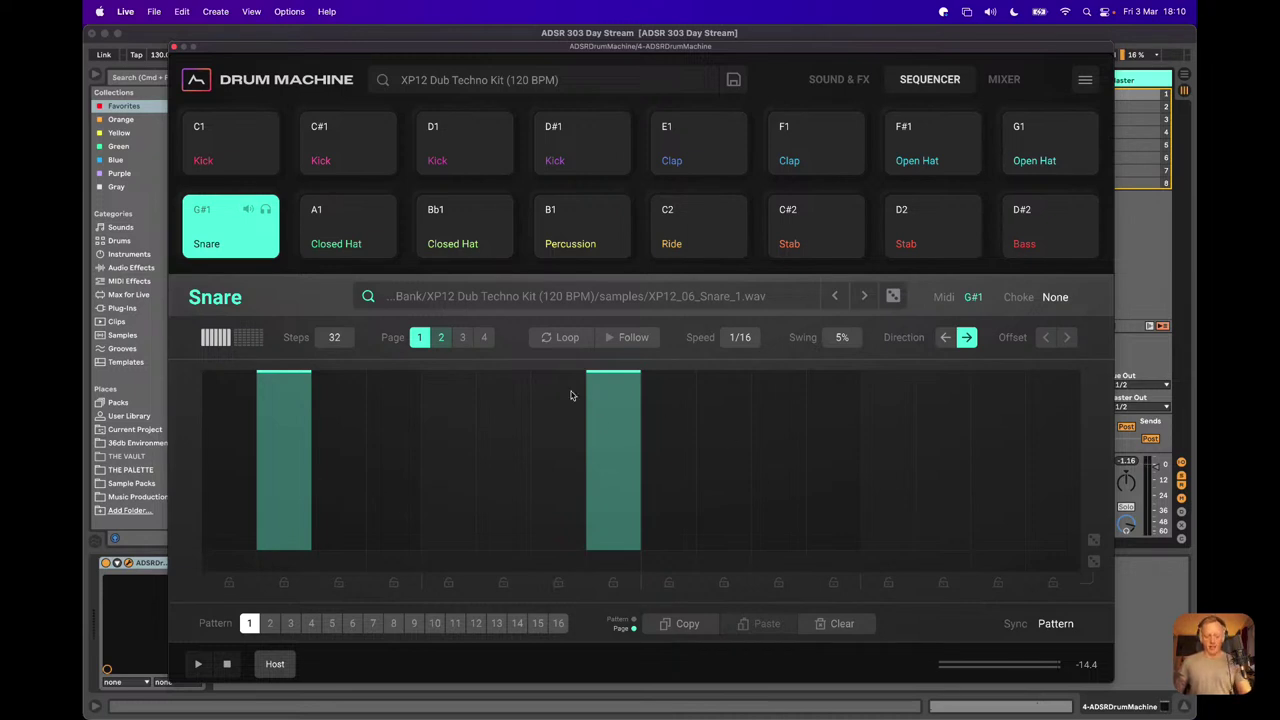
Step: Lower the velocities of Snare steps 2 and 8 on page 1, with step 8 at 96, while the pattern plays
drag(289, 409, 287, 440)
mouse_move(600, 440)
mouse_down()
mouse_move(608, 426)
mouse_move(614, 453)
mouse_up()
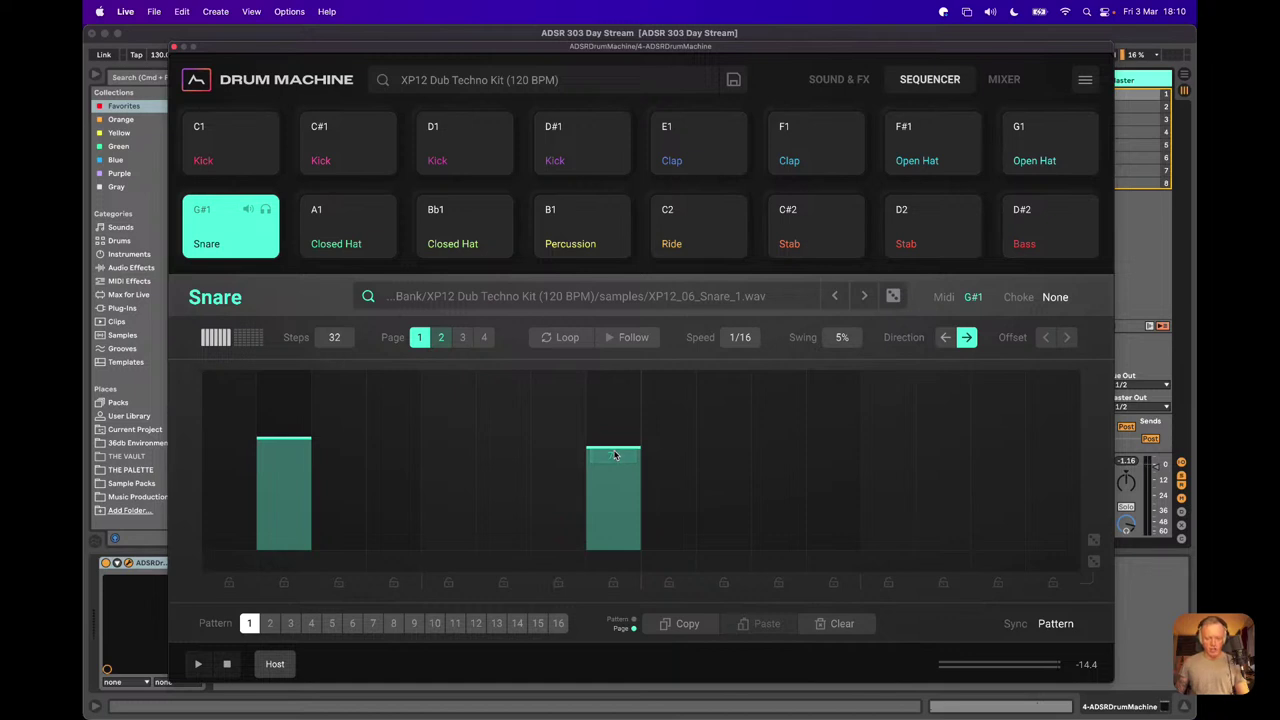
key(space)
drag(614, 455, 610, 436)
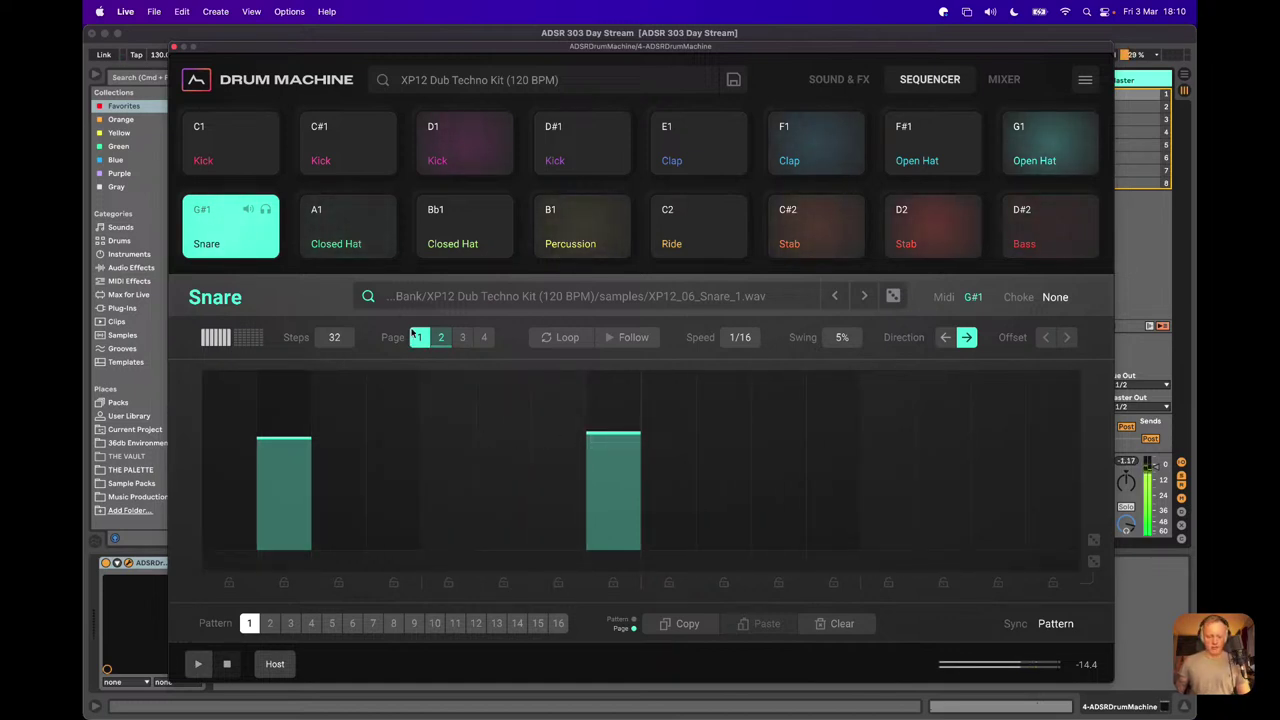
drag(264, 436, 280, 410)
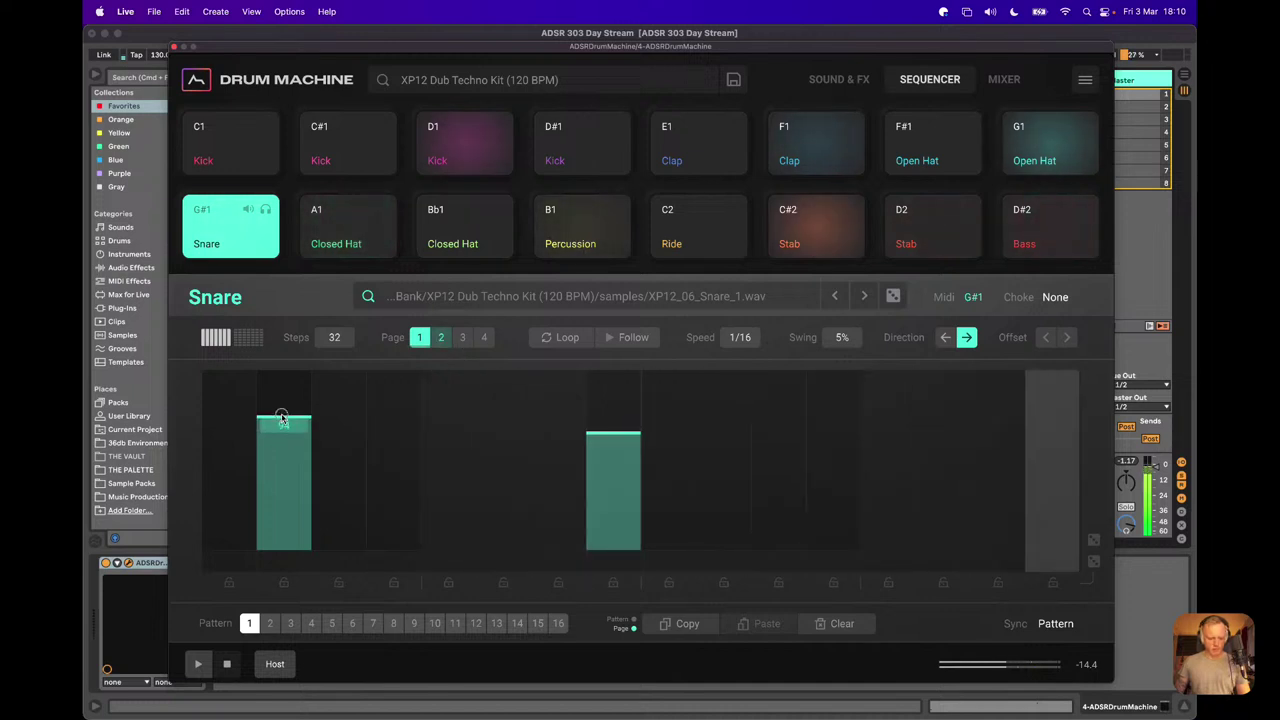
drag(594, 428, 600, 412)
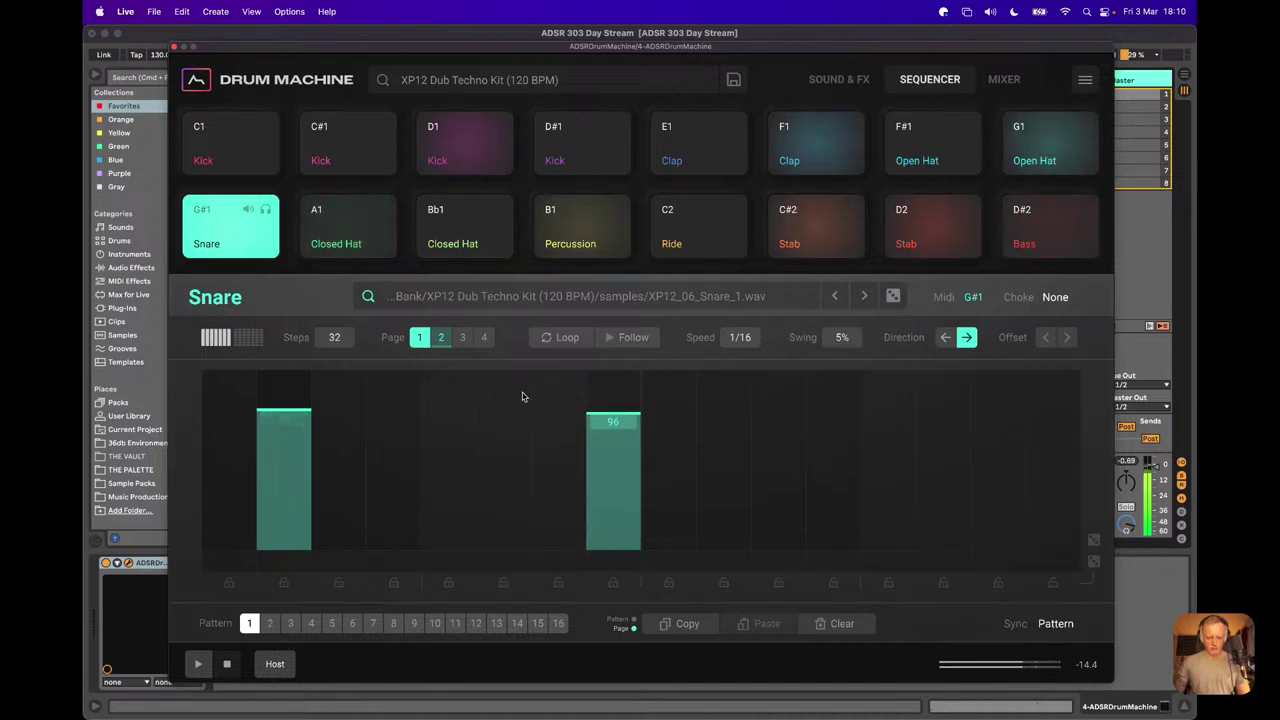
Step: On page 2, set the Snare velocities to 101 on step 24 and 108 on step 26, and return to page 1
click(441, 339)
click(613, 415)
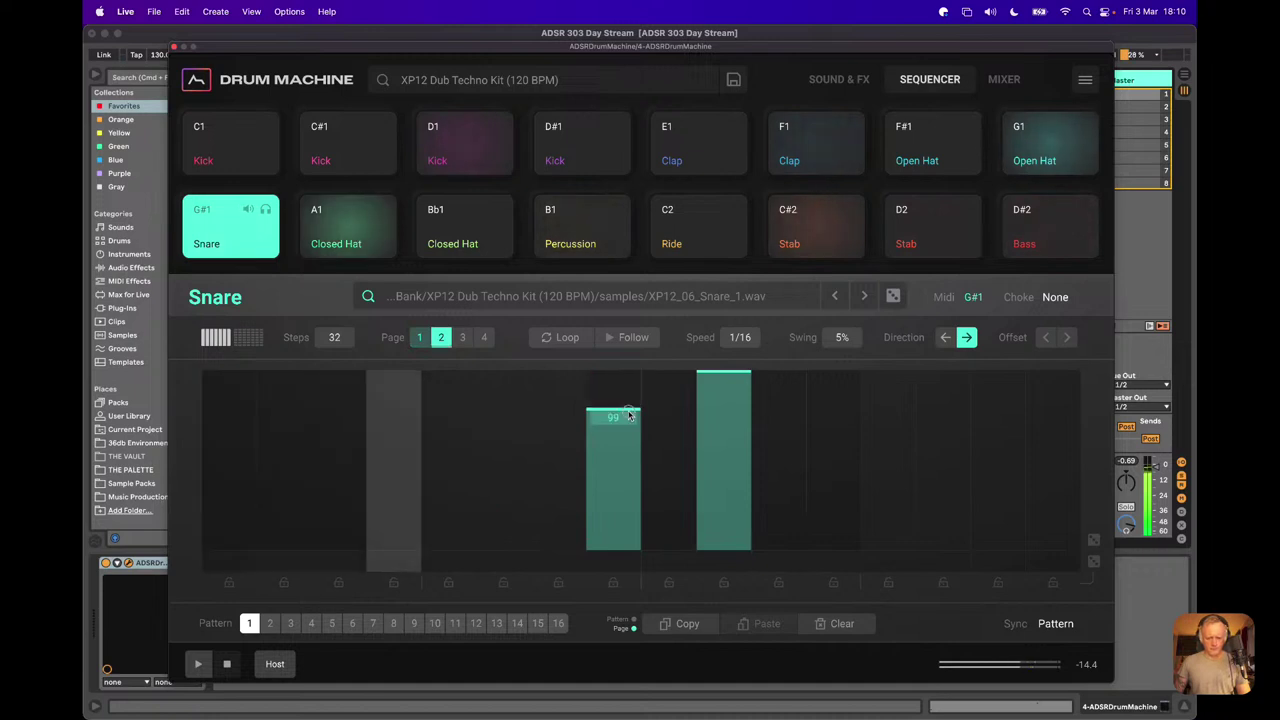
click(686, 408)
drag(686, 412, 692, 543)
click(720, 410)
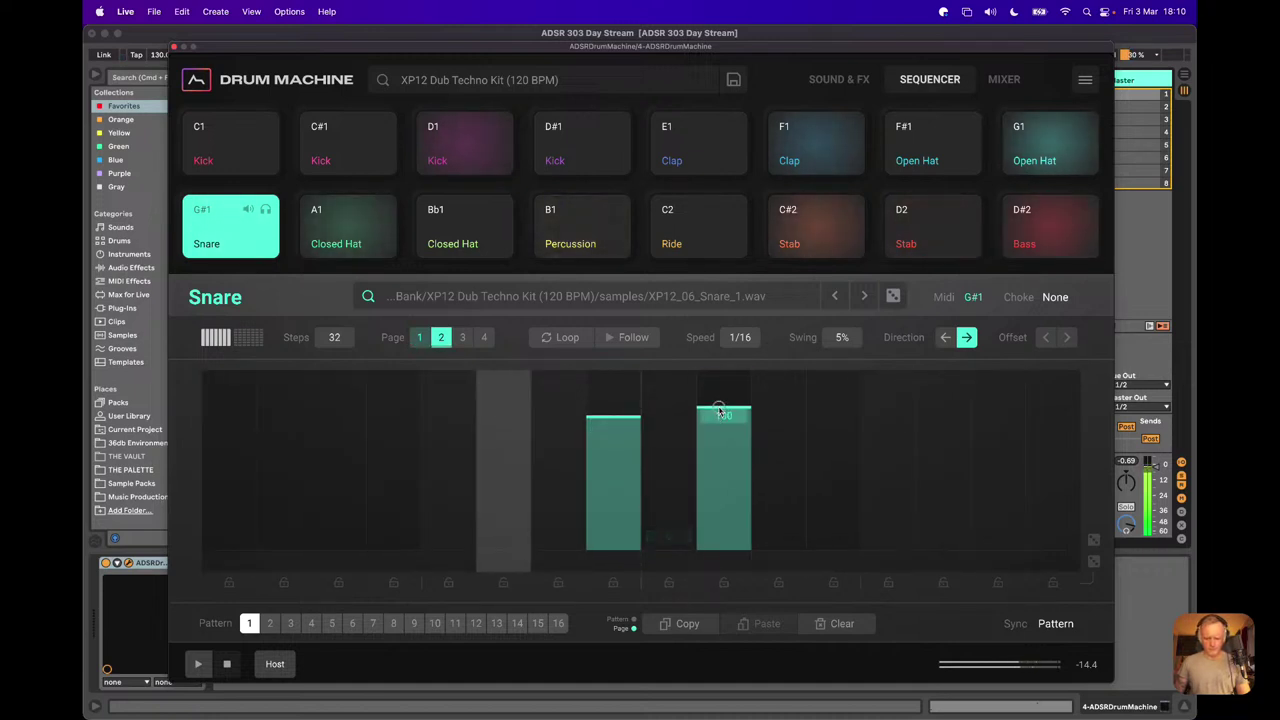
click(632, 408)
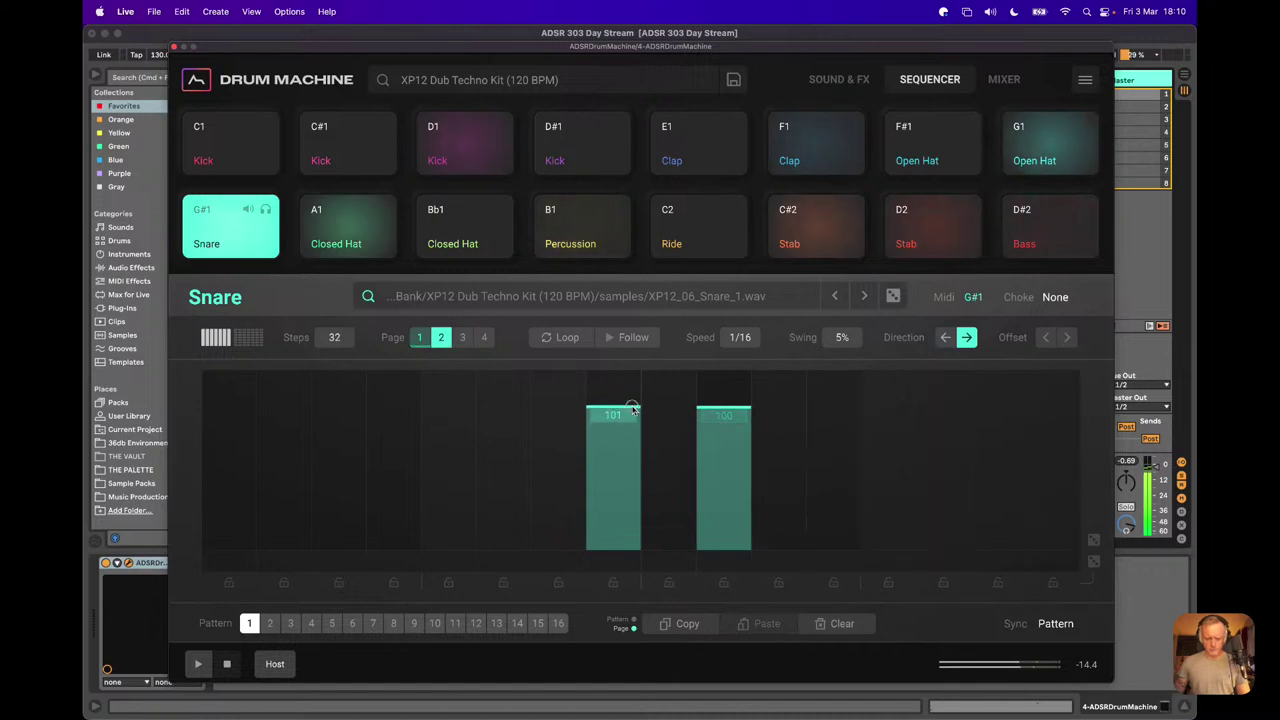
click(737, 398)
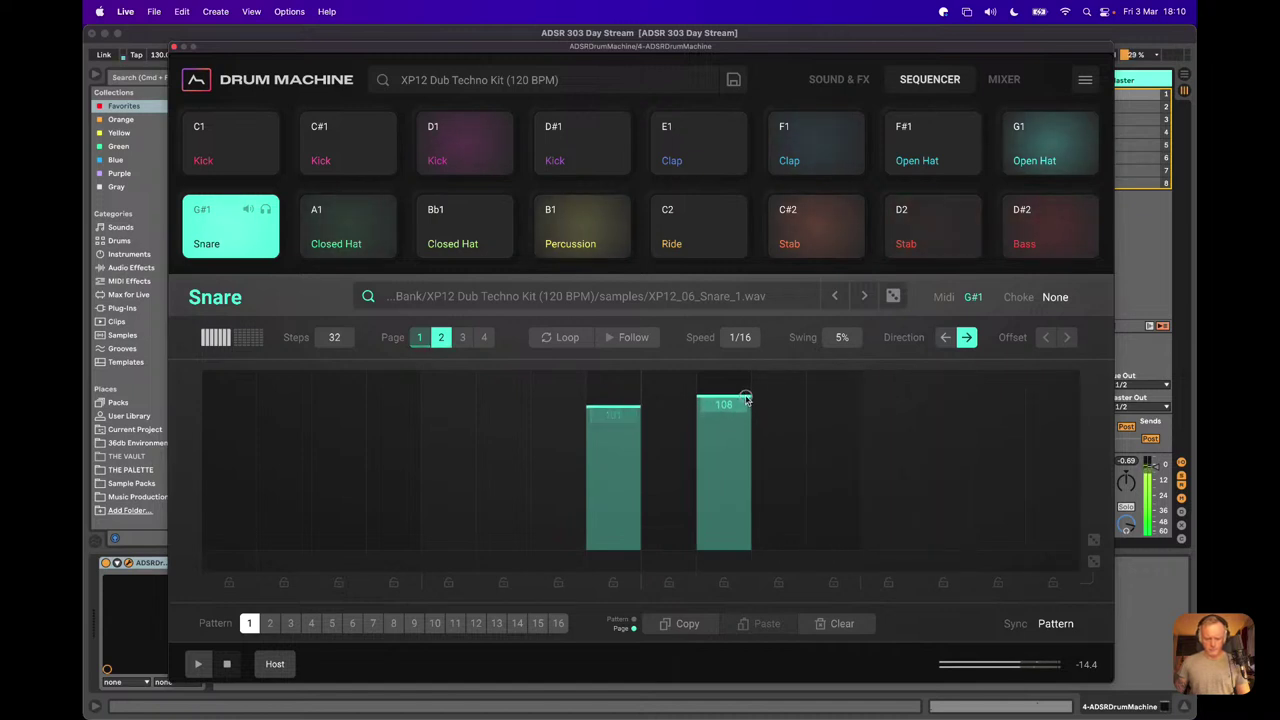
click(420, 339)
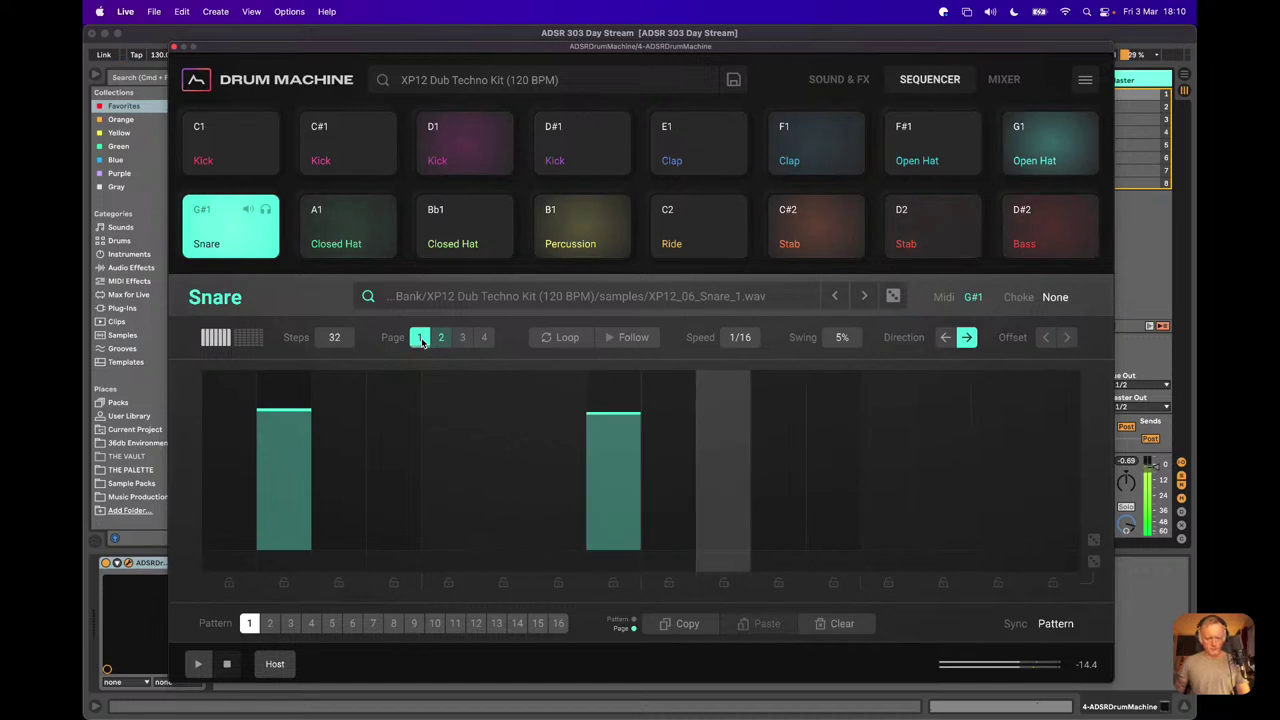
Step: Reverse the sequence's playback direction, play it in the all-lanes grid view, and restore the forward direction
click(945, 337)
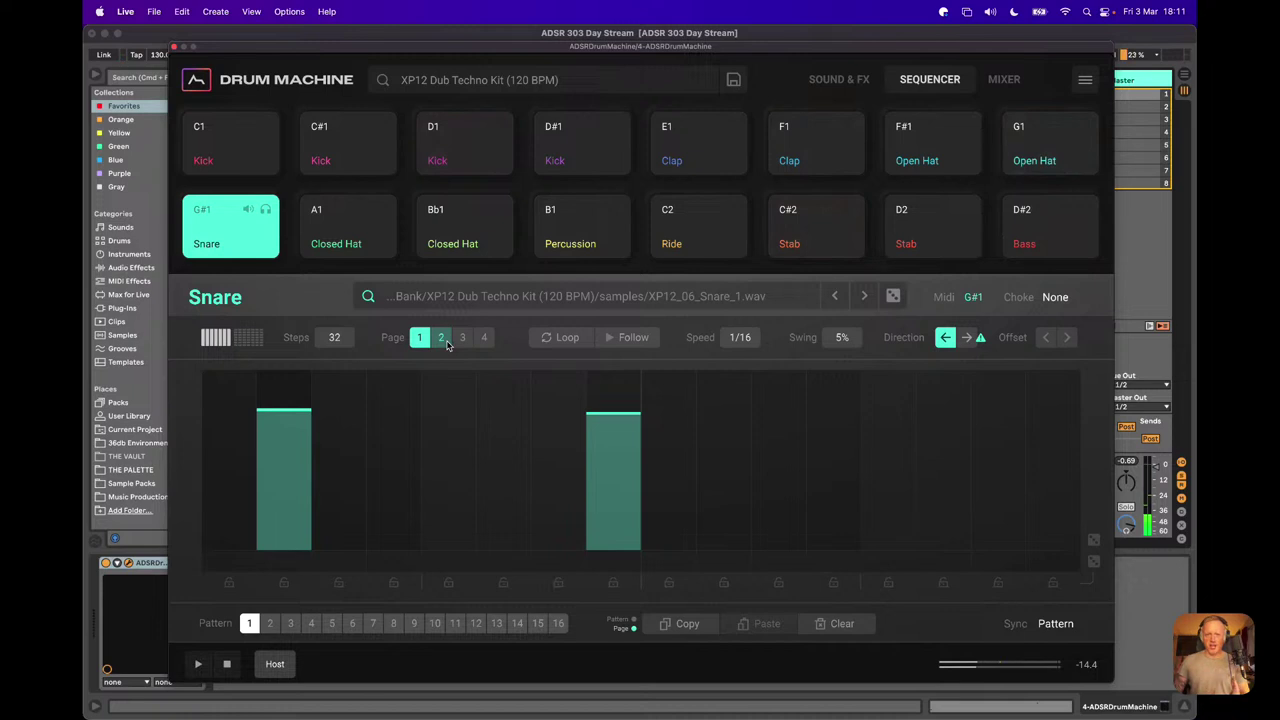
click(250, 338)
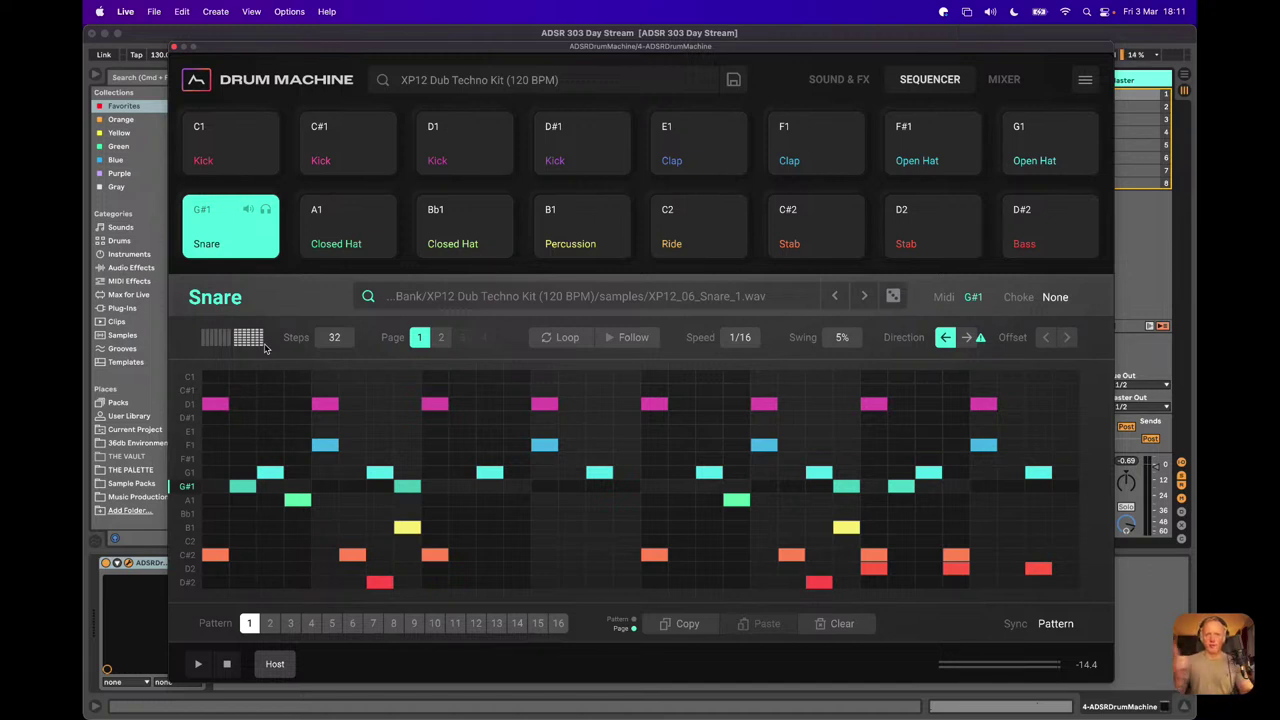
key(space)
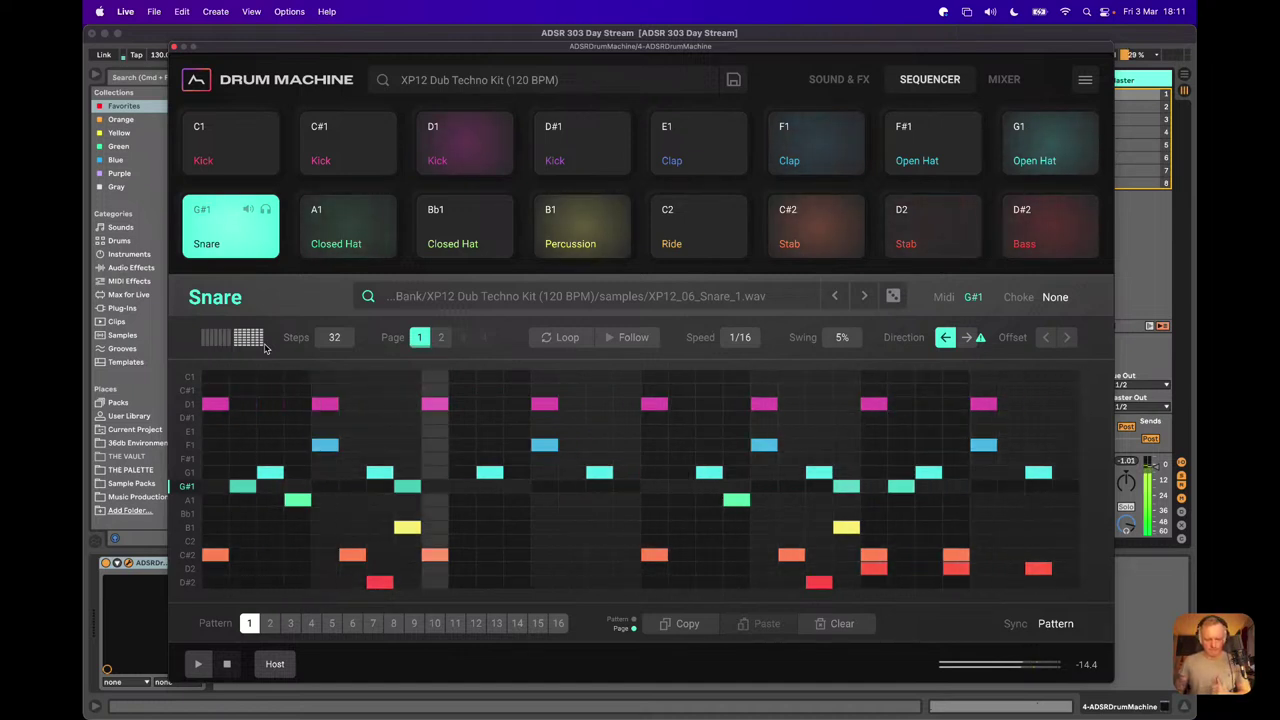
click(966, 337)
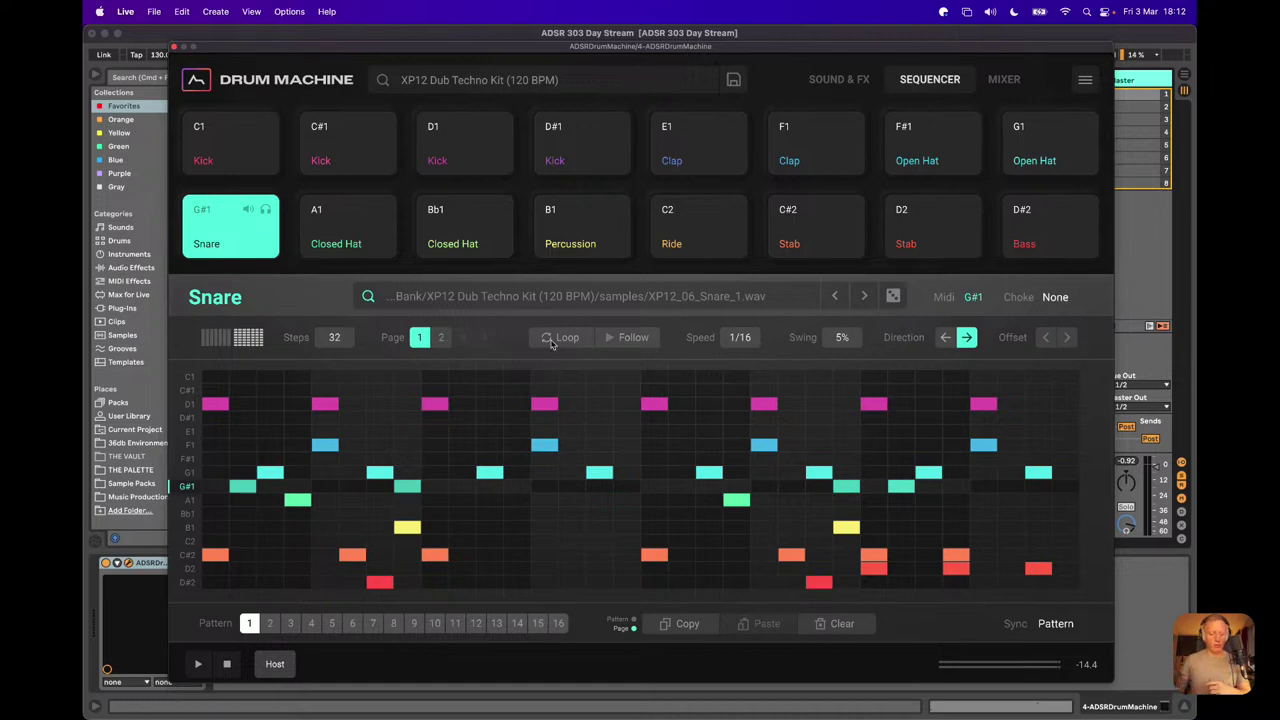
Step: Export Pattern 1 as a MIDI clip into the second slot of the ADSRDrumMachine track, enlarge its note editor and close the plug-in window
drag(398, 50, 846, 68)
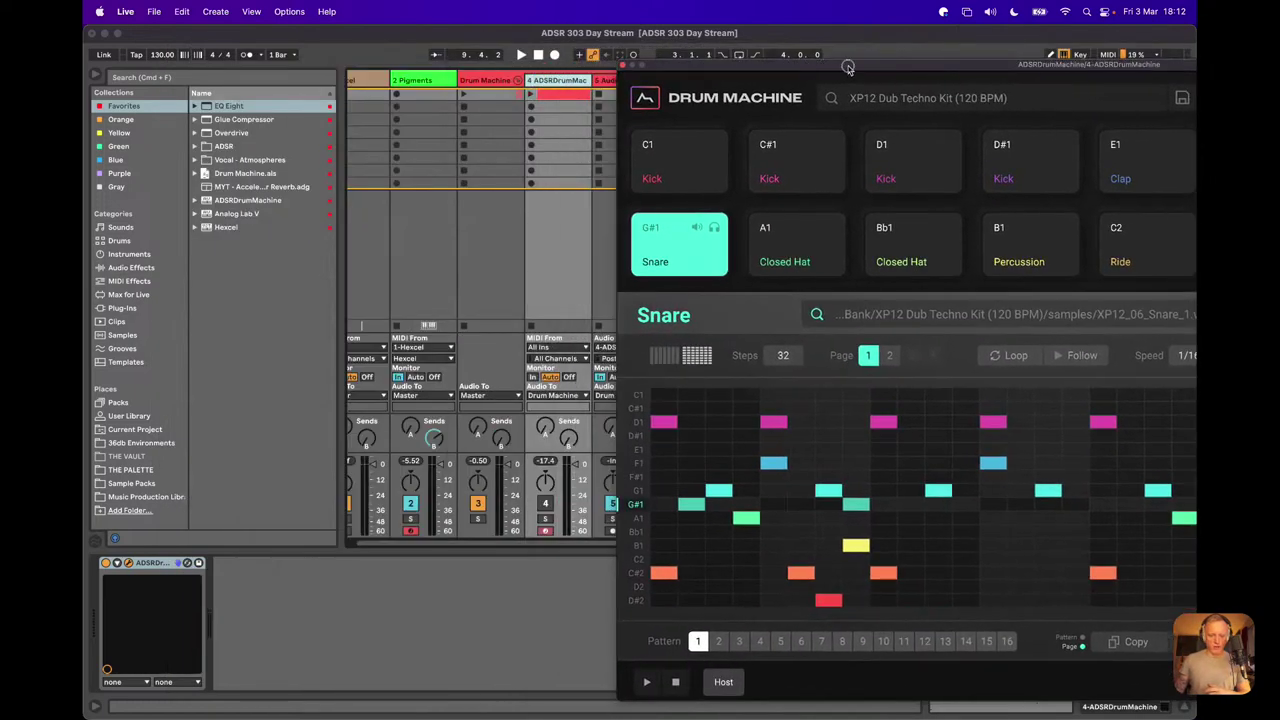
drag(698, 645, 563, 117)
click(562, 110)
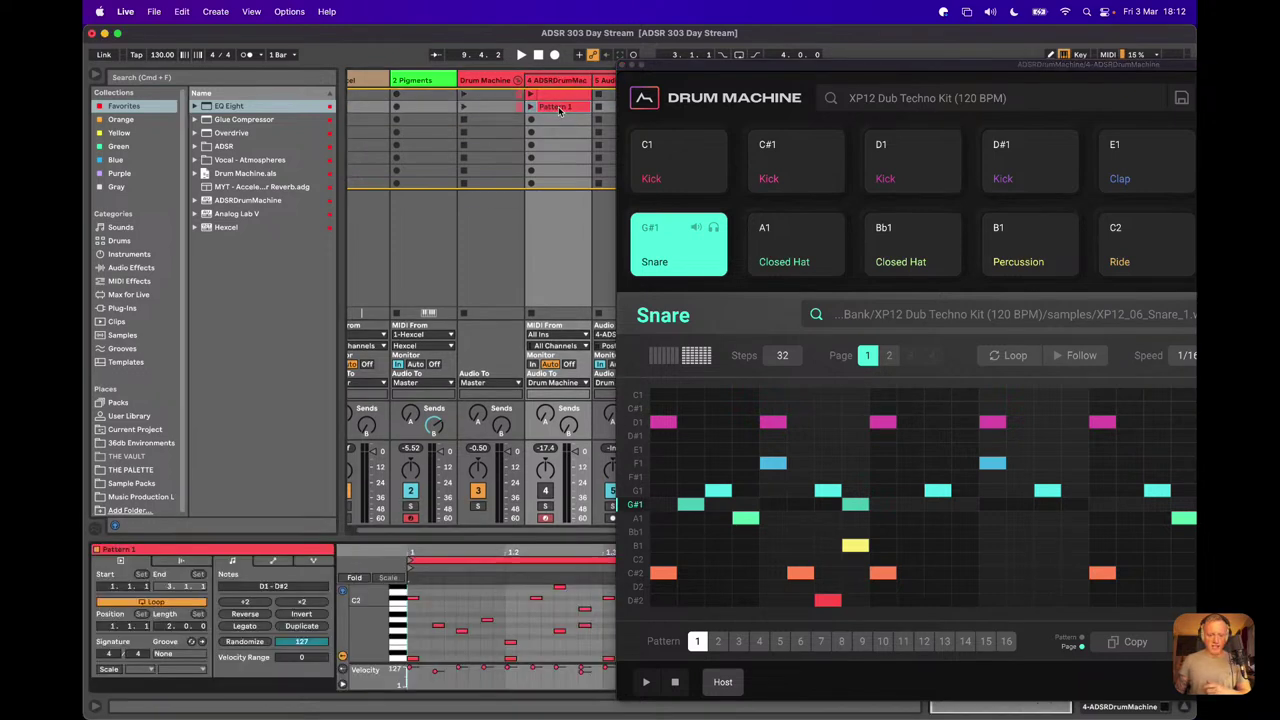
drag(530, 541, 530, 400)
click(621, 65)
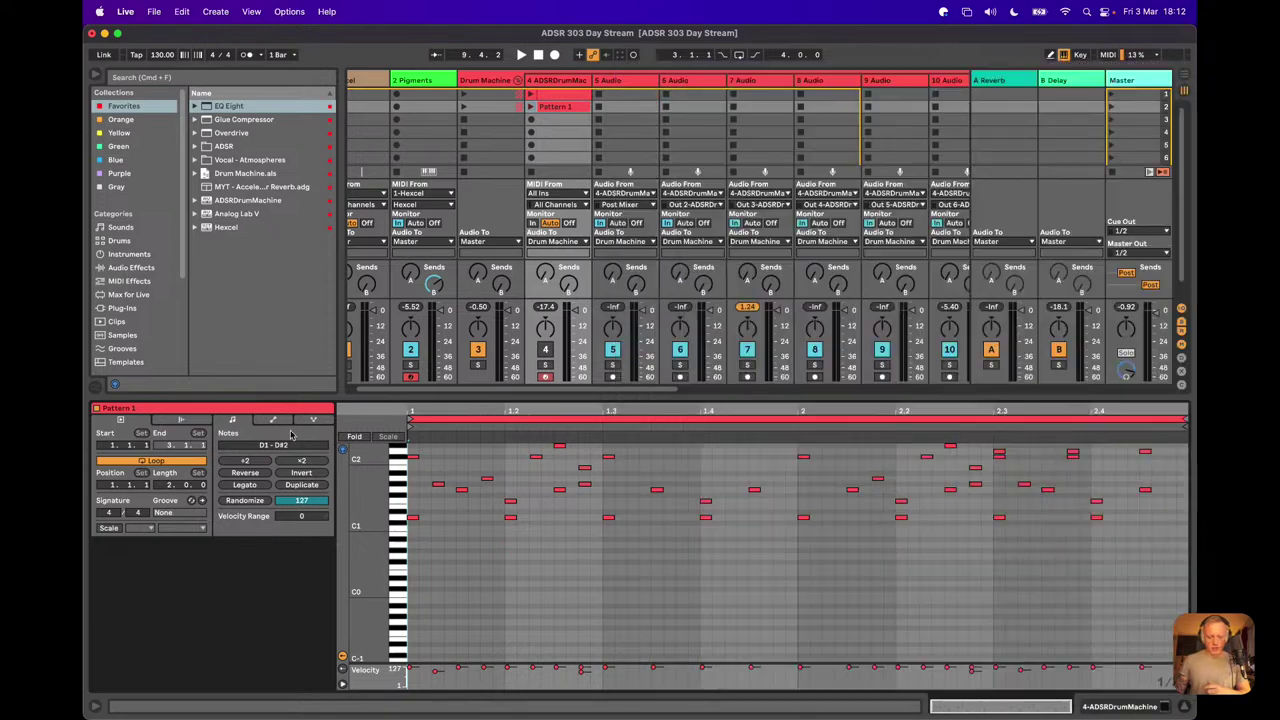
Step: Fold the Pattern 1 clip to its used notes and duplicate its loop twice to reach eight bars
click(355, 437)
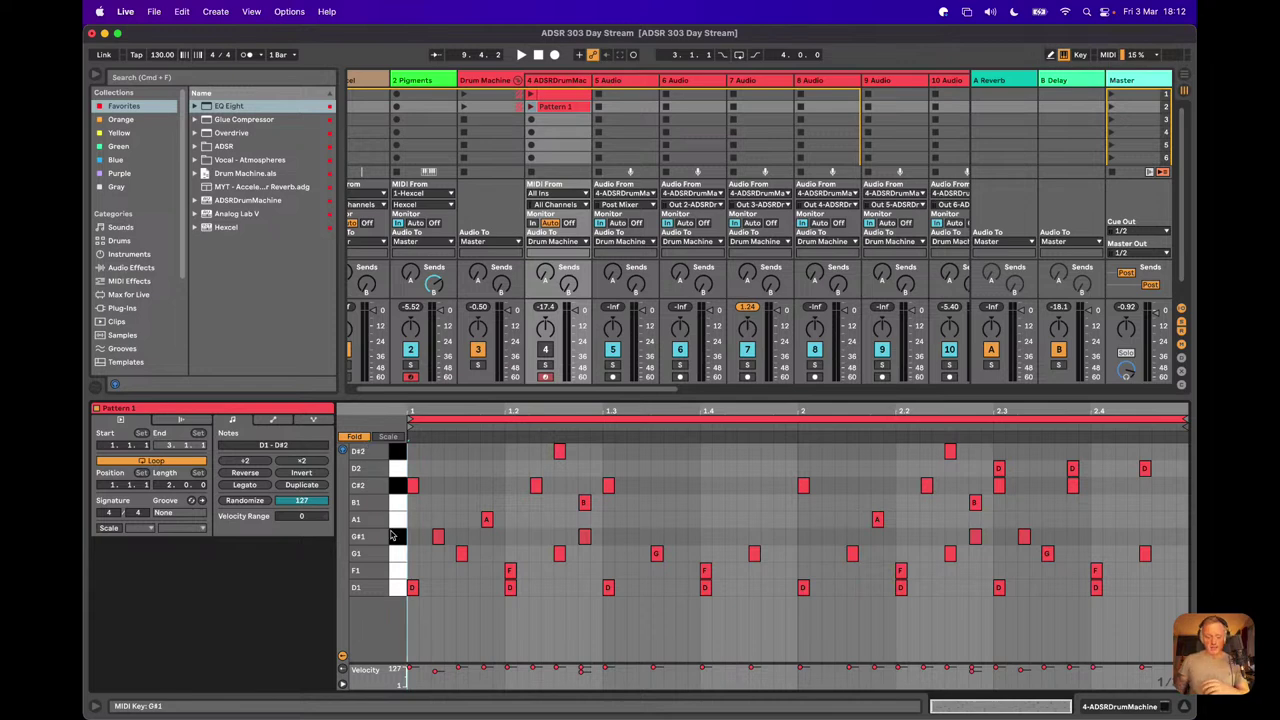
click(300, 485)
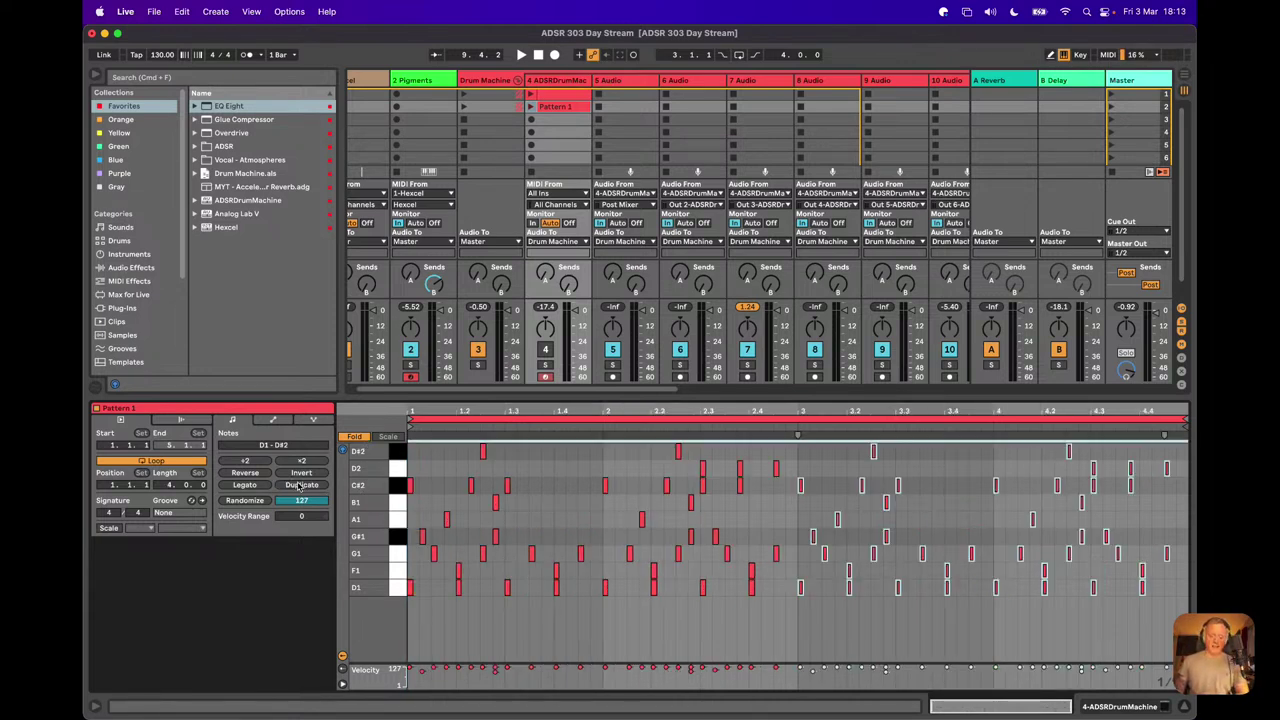
click(300, 485)
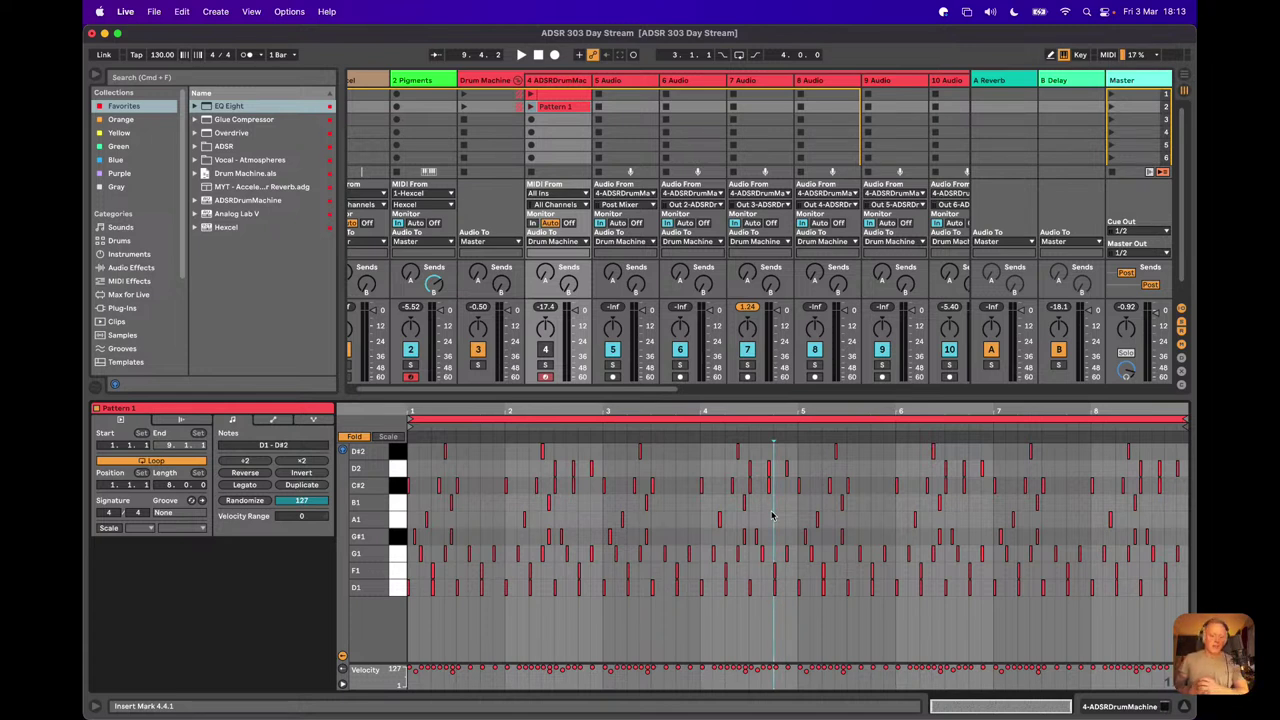
Step: Reopen the drum machine plug-in from the ADSRDrumMachine track and reposition its window to show the whole sequencer
mouse_move(1160, 714)
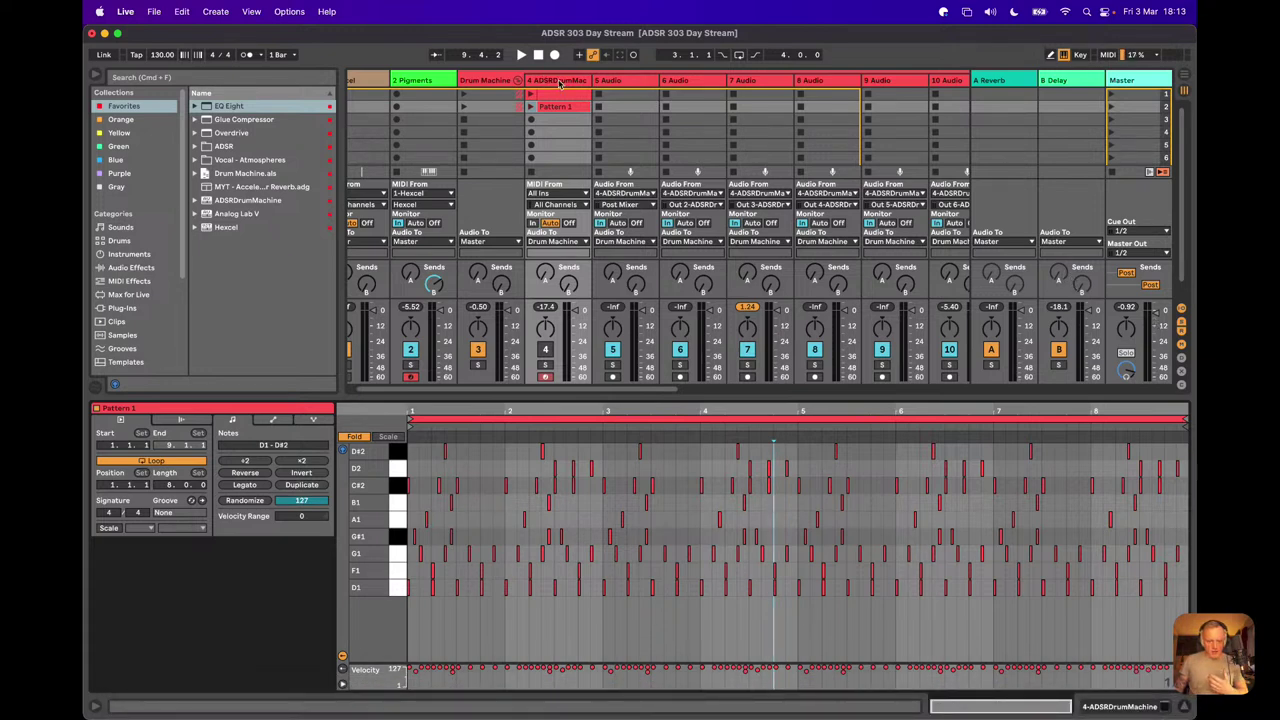
click(492, 80)
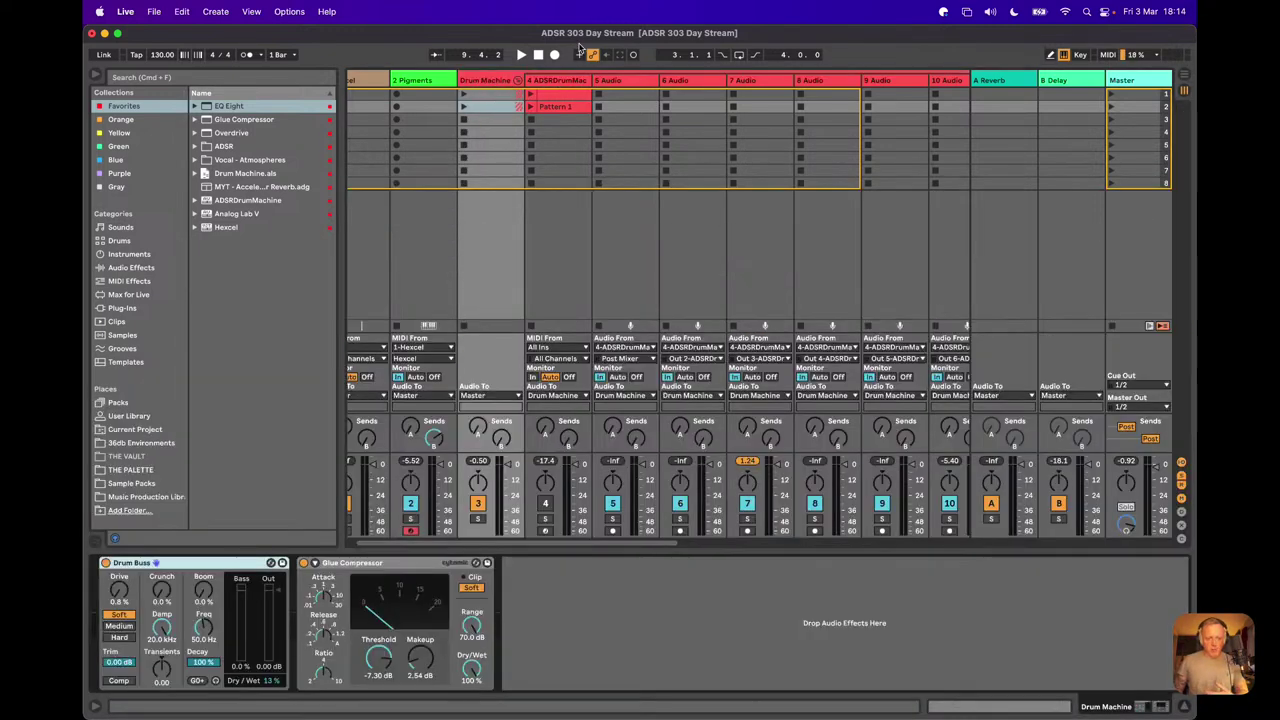
click(564, 79)
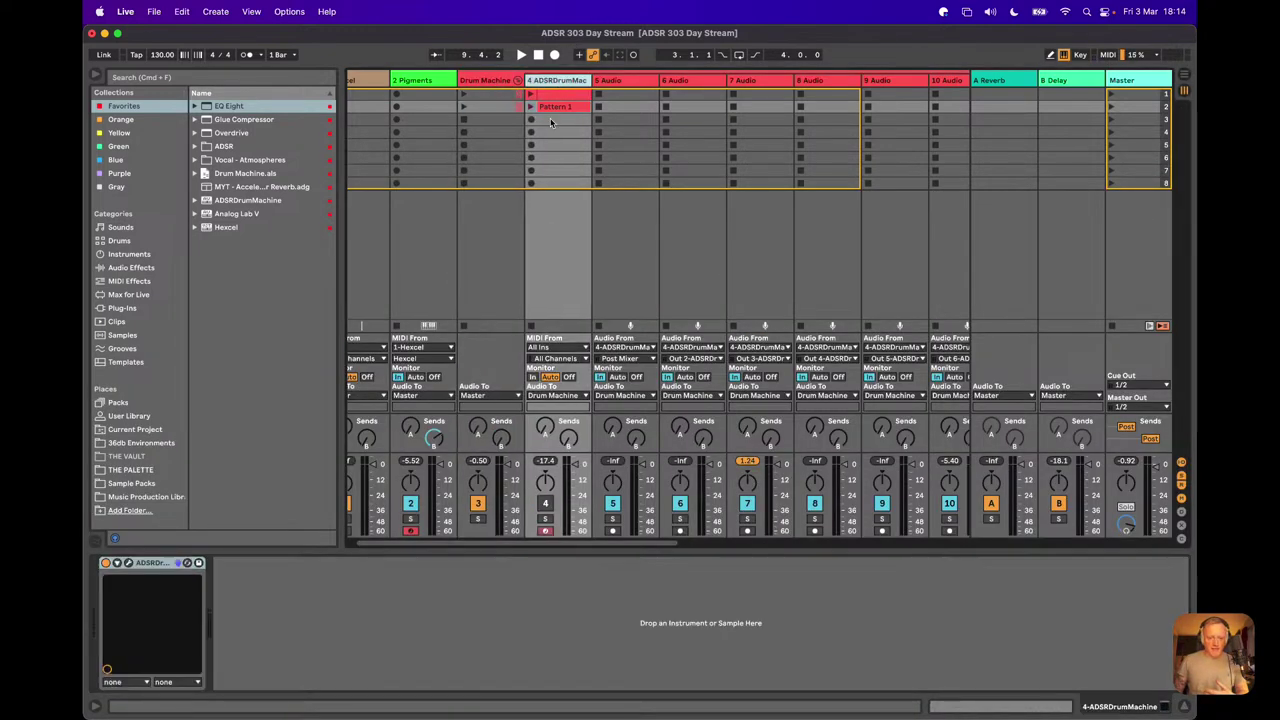
click(129, 567)
drag(589, 68, 479, 48)
Step: Audition the kit's patterns 2, 3 and 4, stopping playback with pattern 4 selected
click(313, 618)
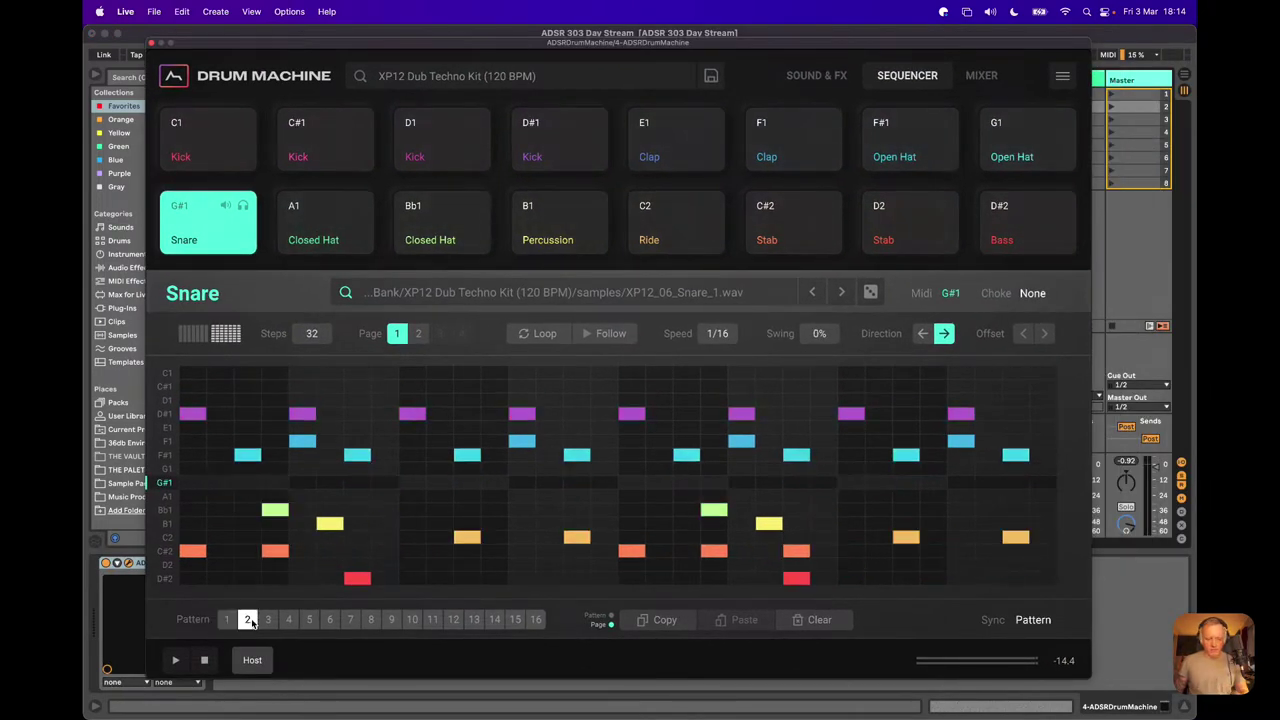
key(space)
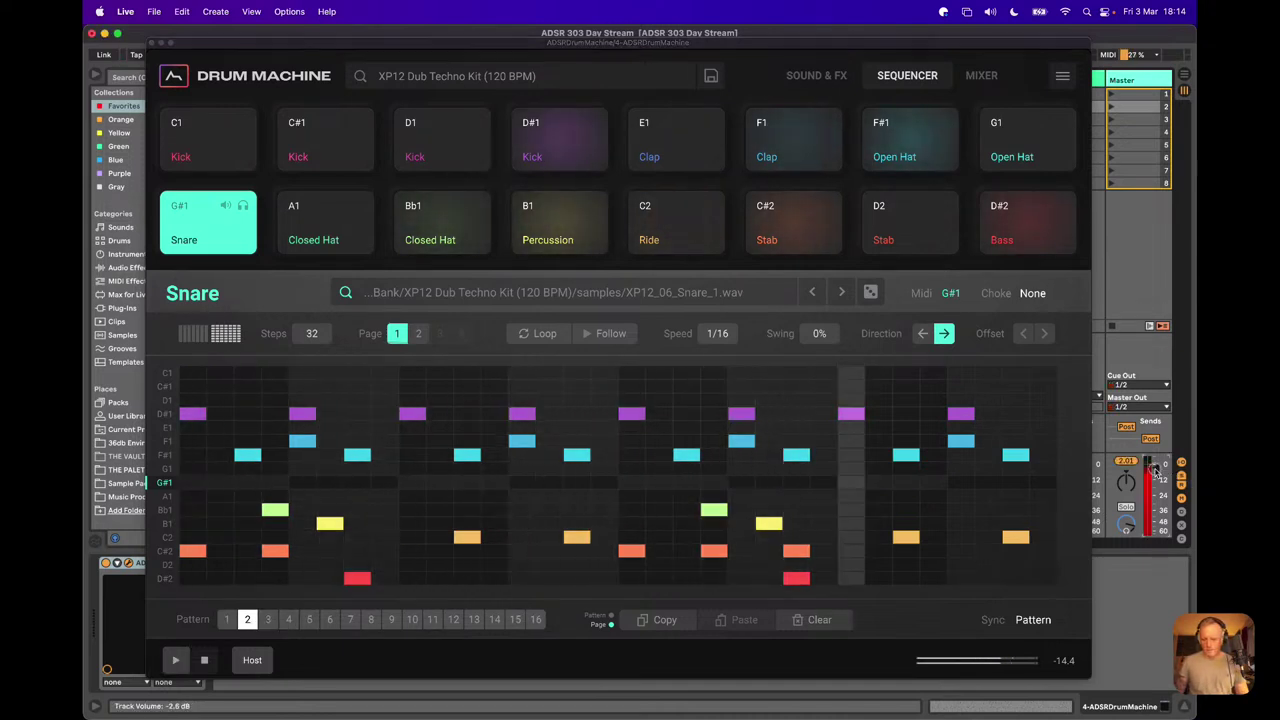
click(269, 619)
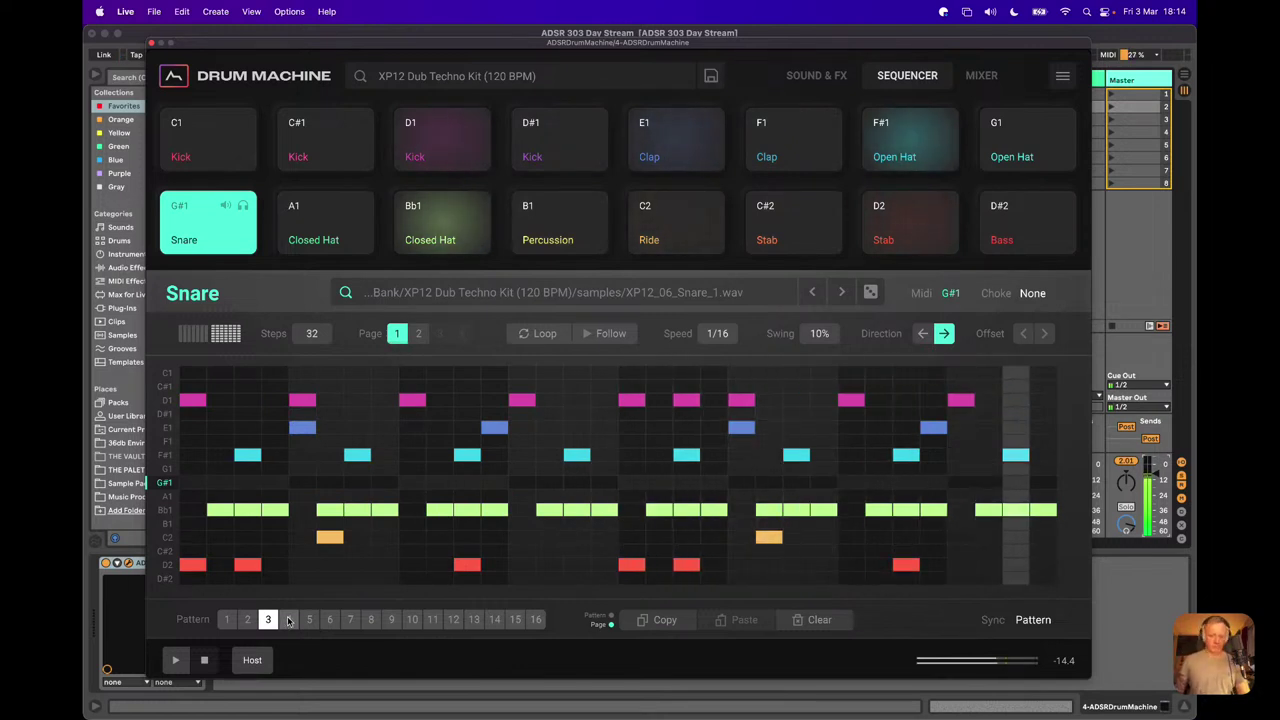
click(287, 620)
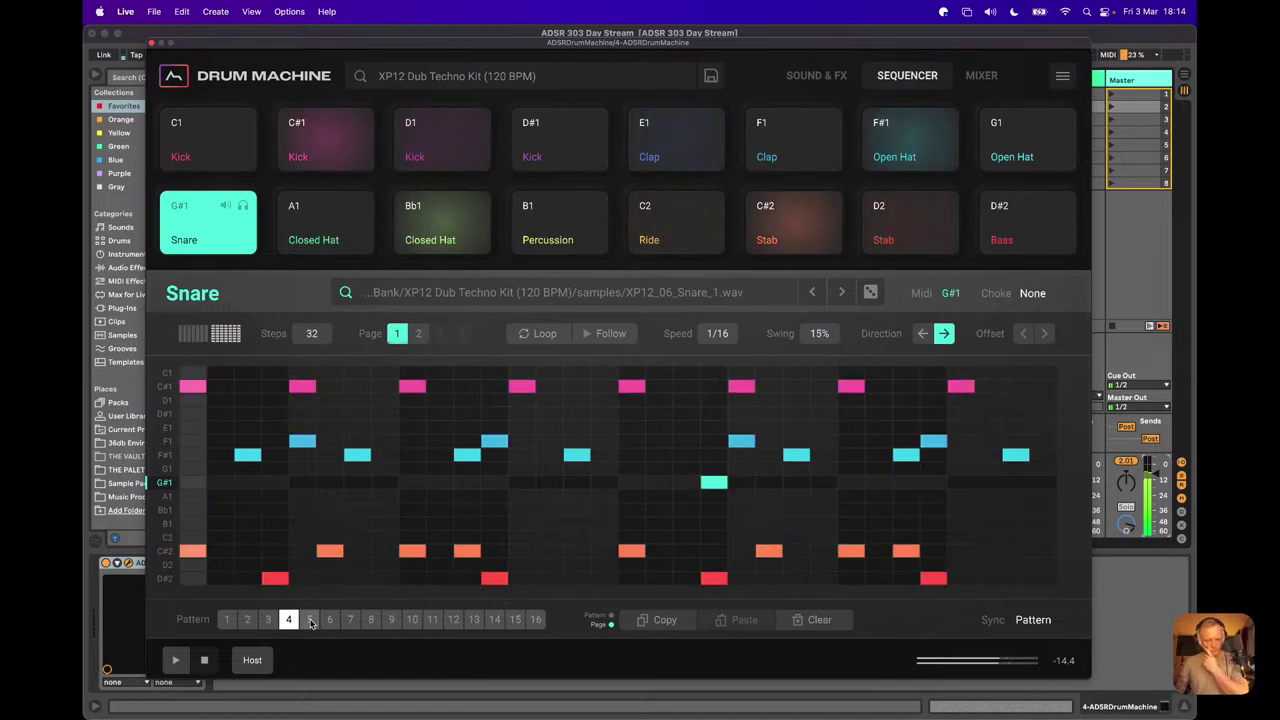
key(space)
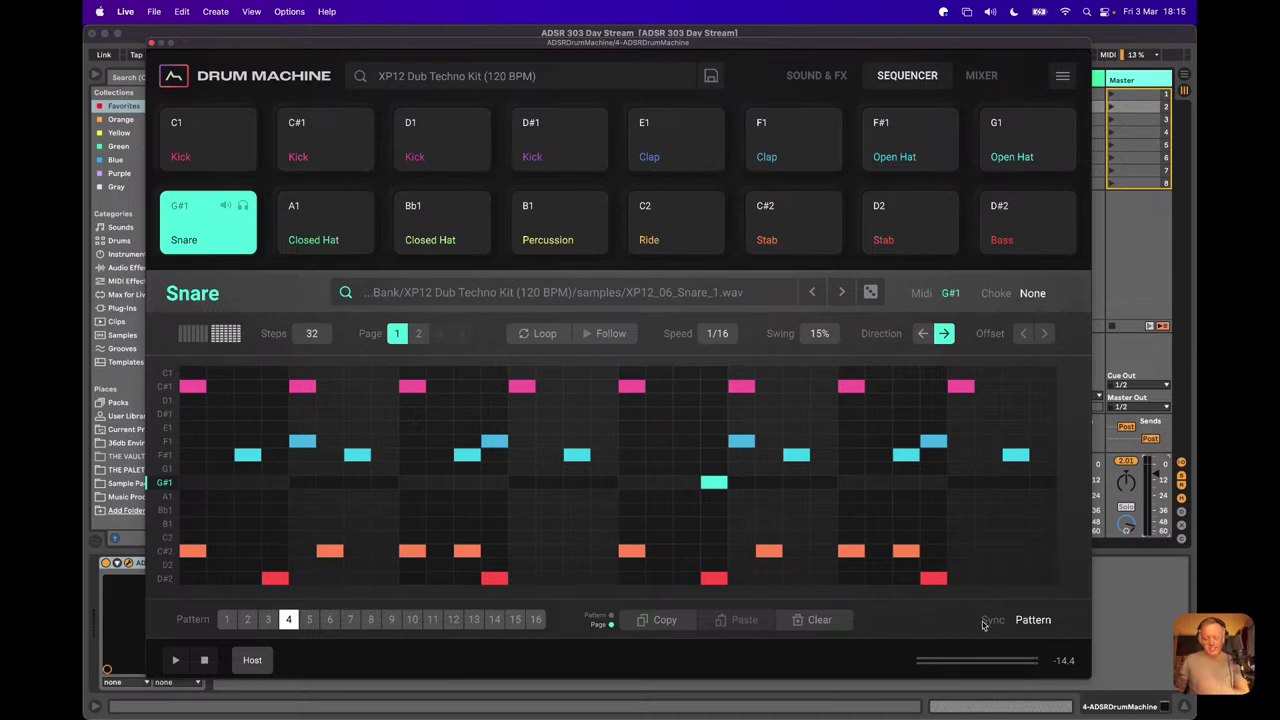
Step: View the pattern sync options and close the list on the Pattern setting
click(1019, 620)
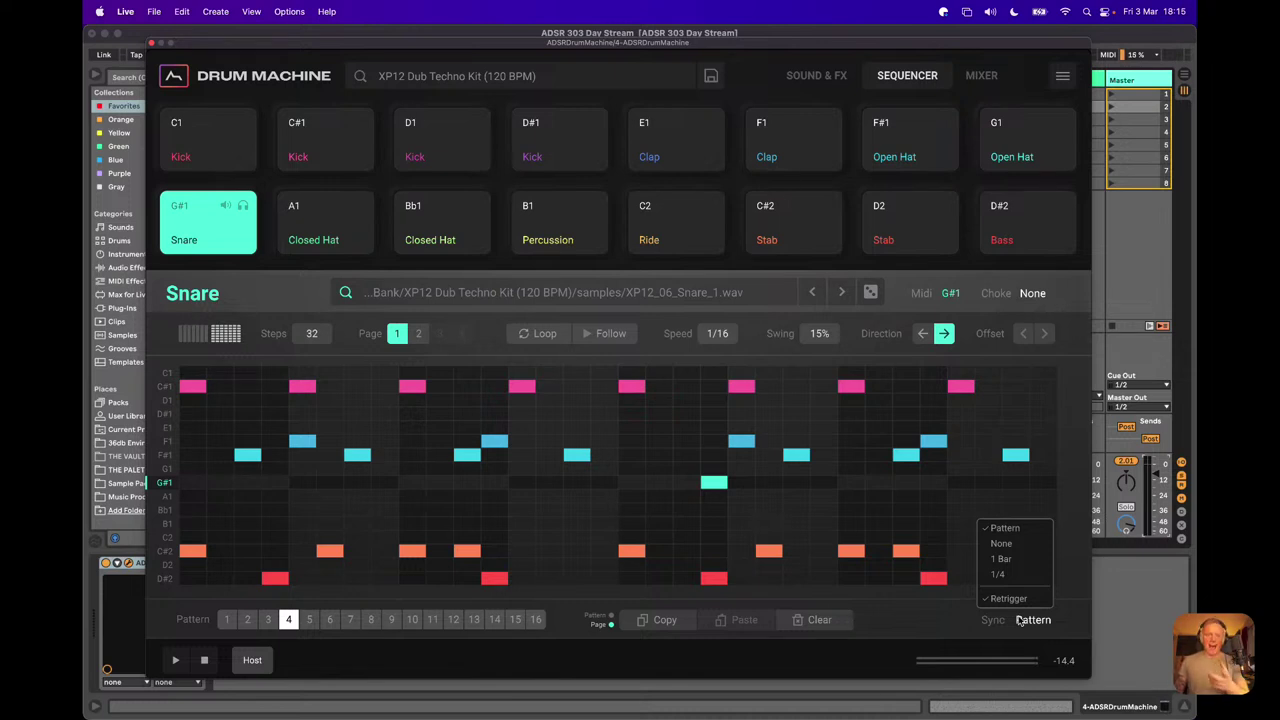
click(923, 627)
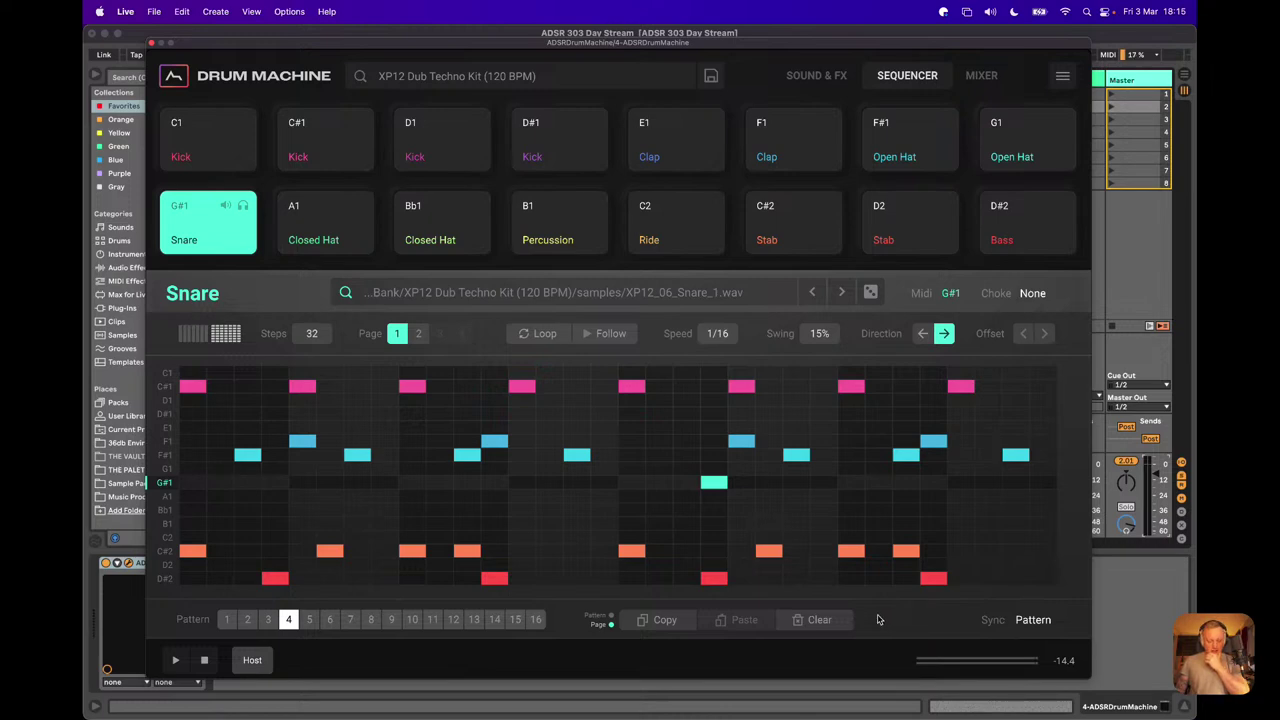
Step: Open the first clip of the ADSRDrumMachine track in the note editor and unfold it to the full keyboard
click(151, 43)
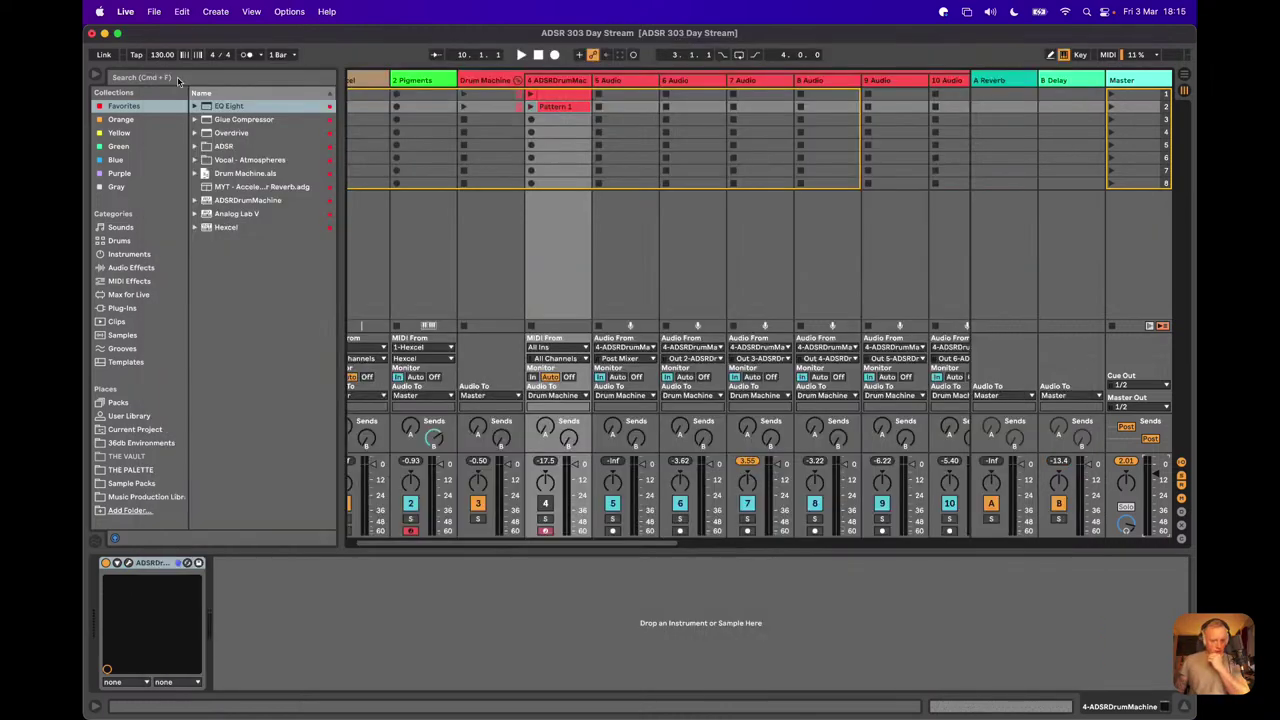
click(555, 100)
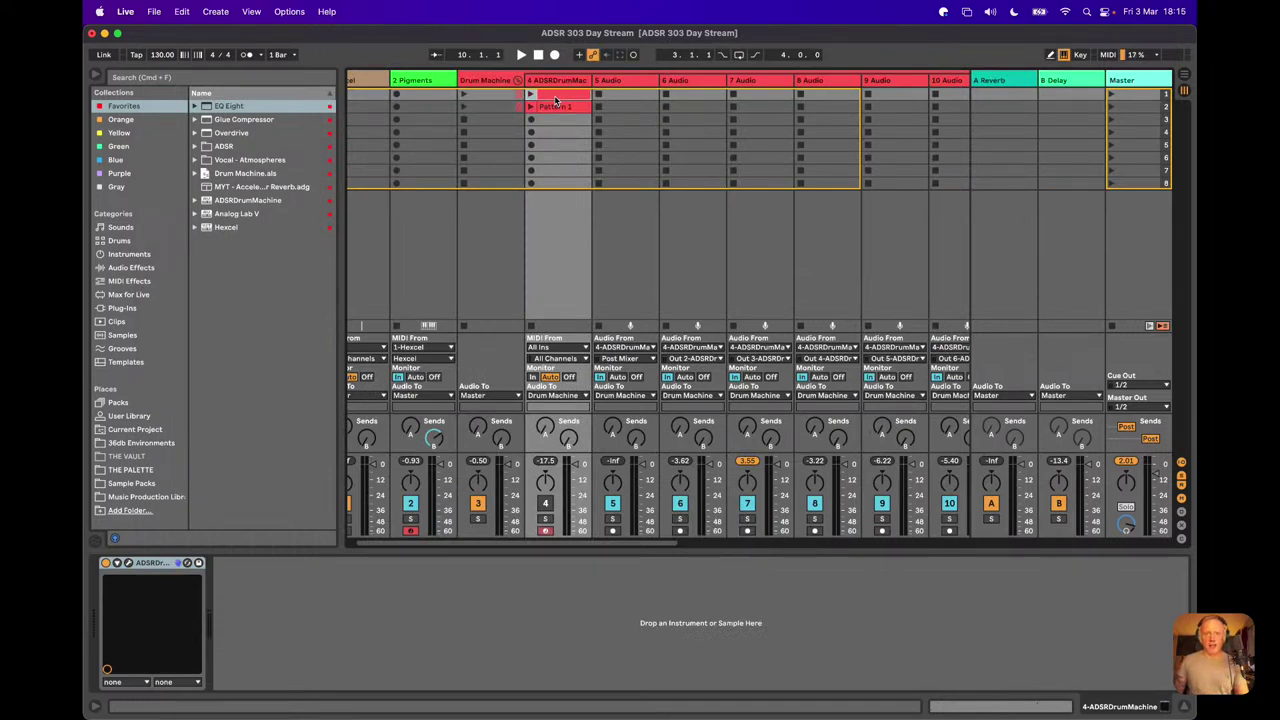
double_click(556, 102)
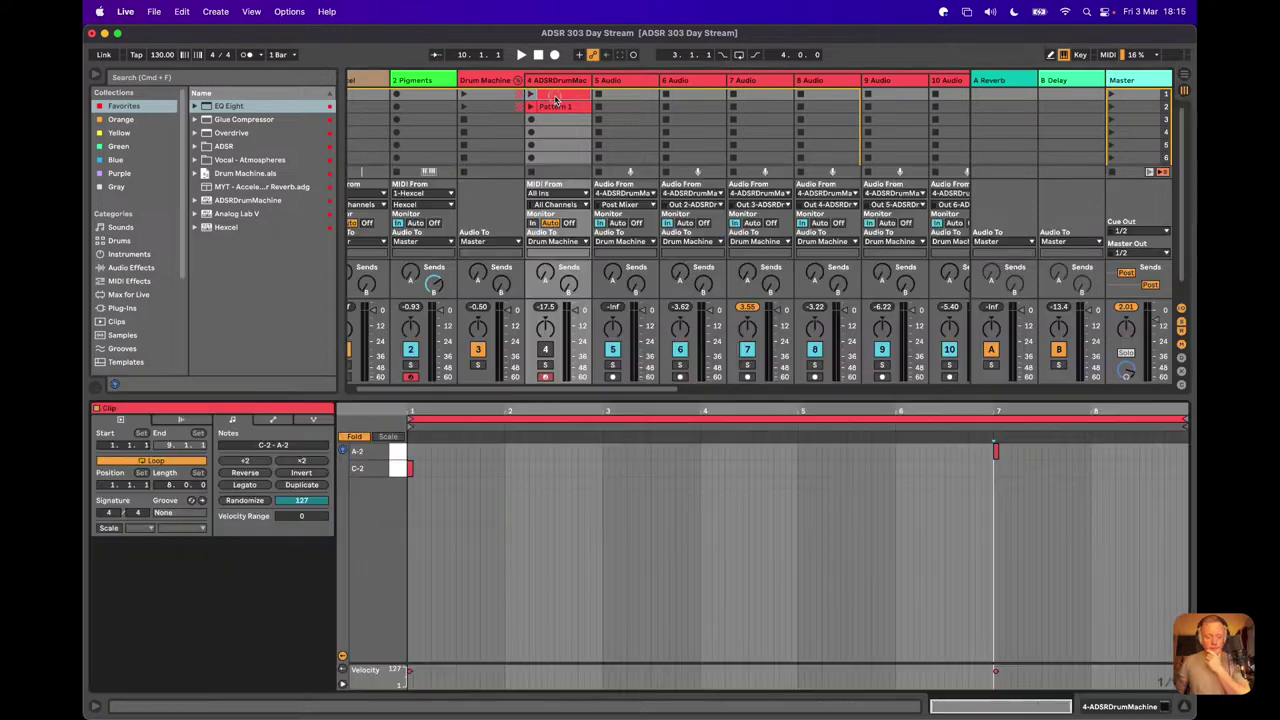
click(354, 436)
scroll(393, 576, down, 1)
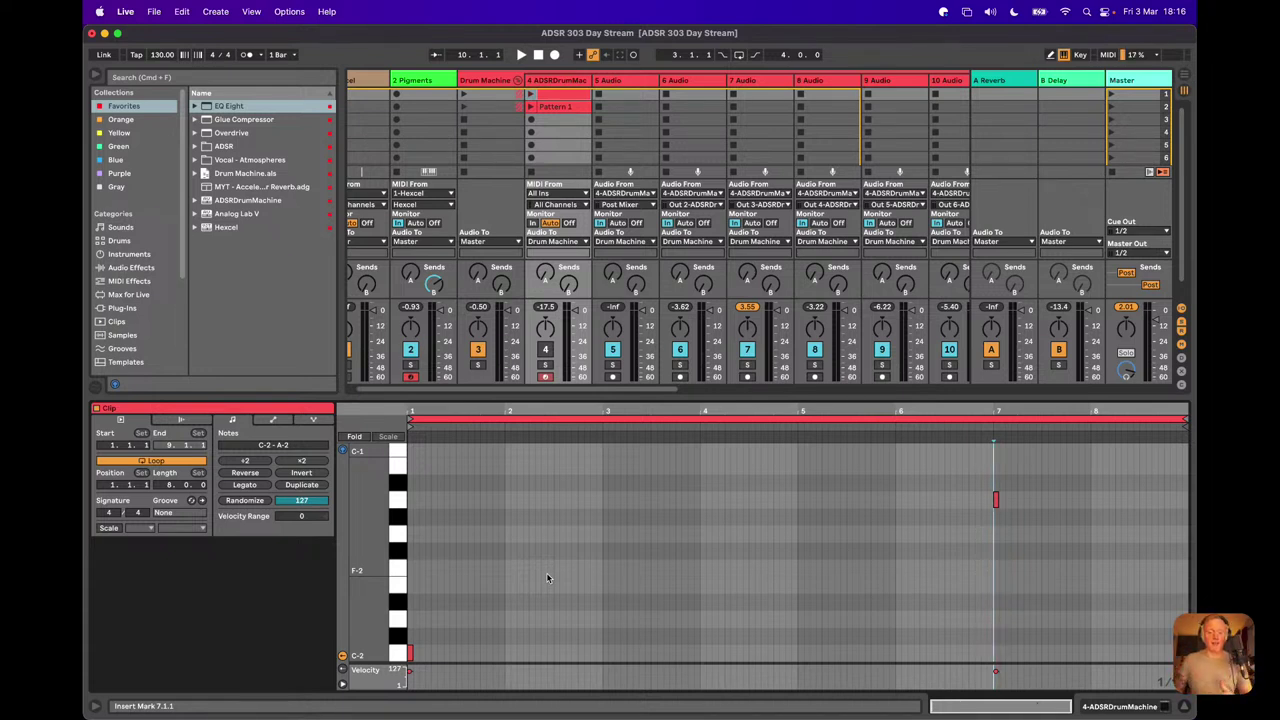
Step: Reopen the drum machine beside the clip slots, audition the track's first clip in its sequencer, and stop playback
click(558, 95)
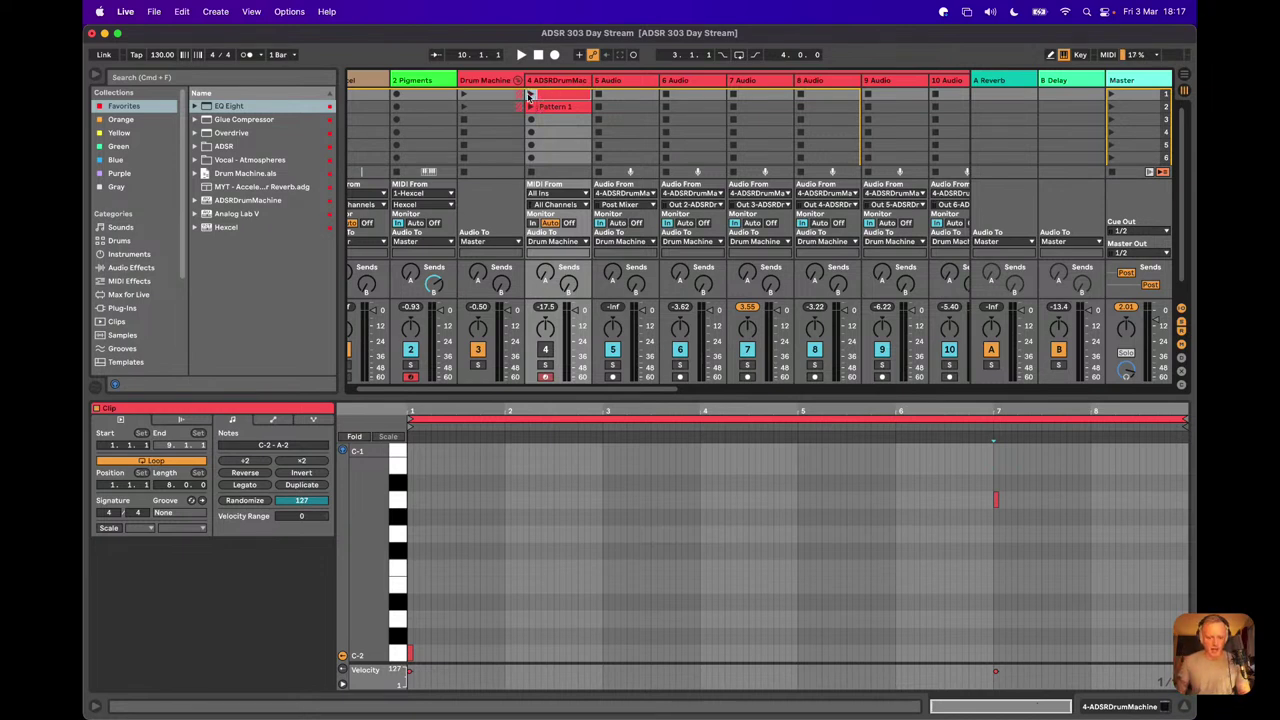
click(545, 94)
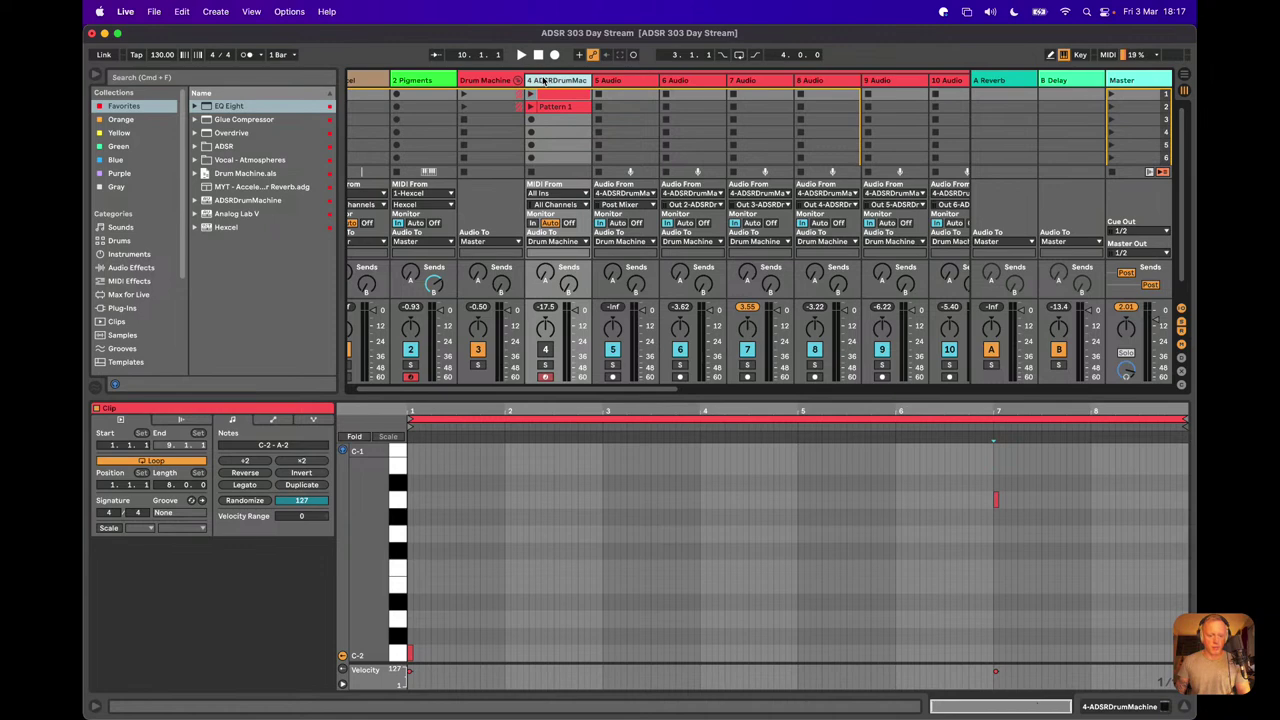
click(548, 82)
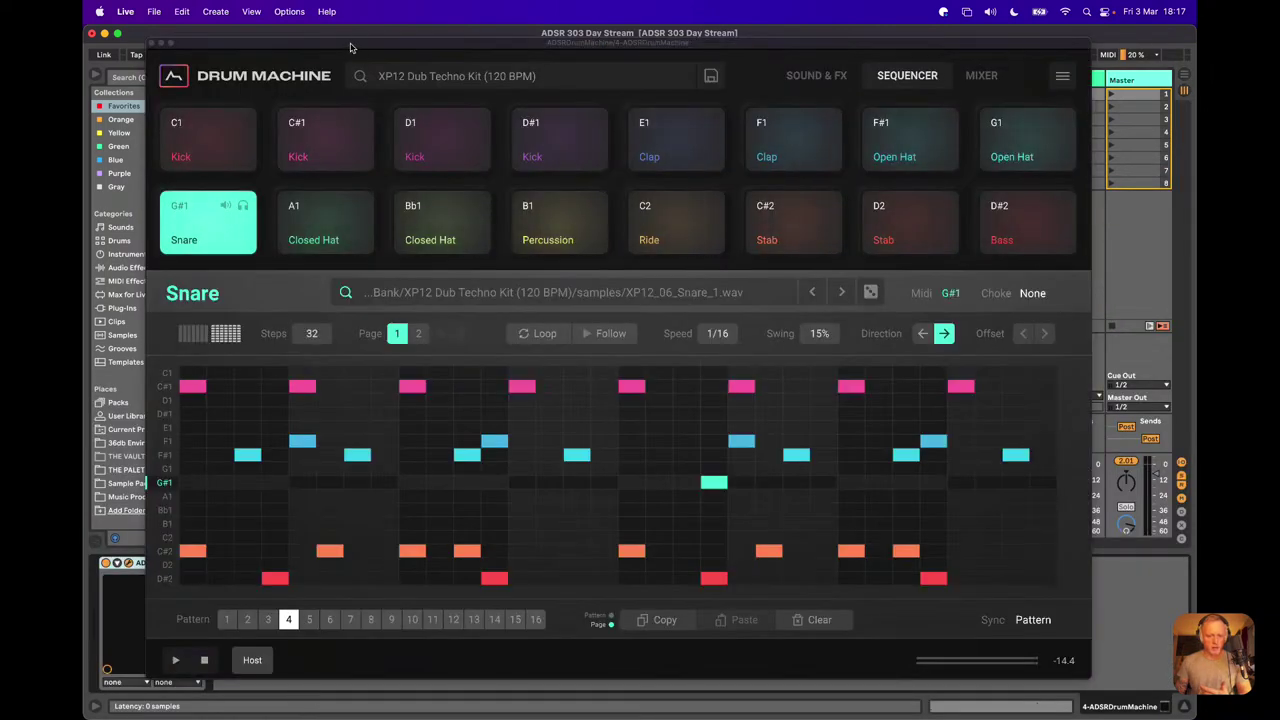
drag(229, 68, 704, 68)
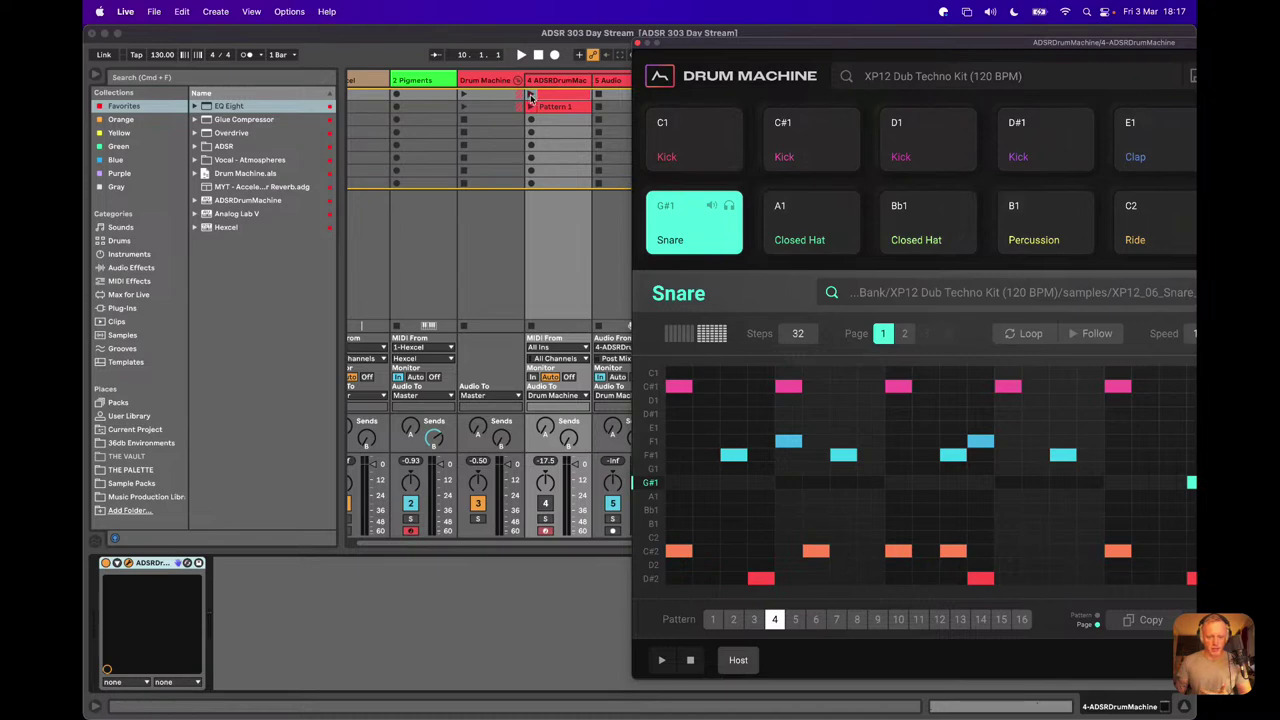
key(space)
drag(696, 48, 241, 54)
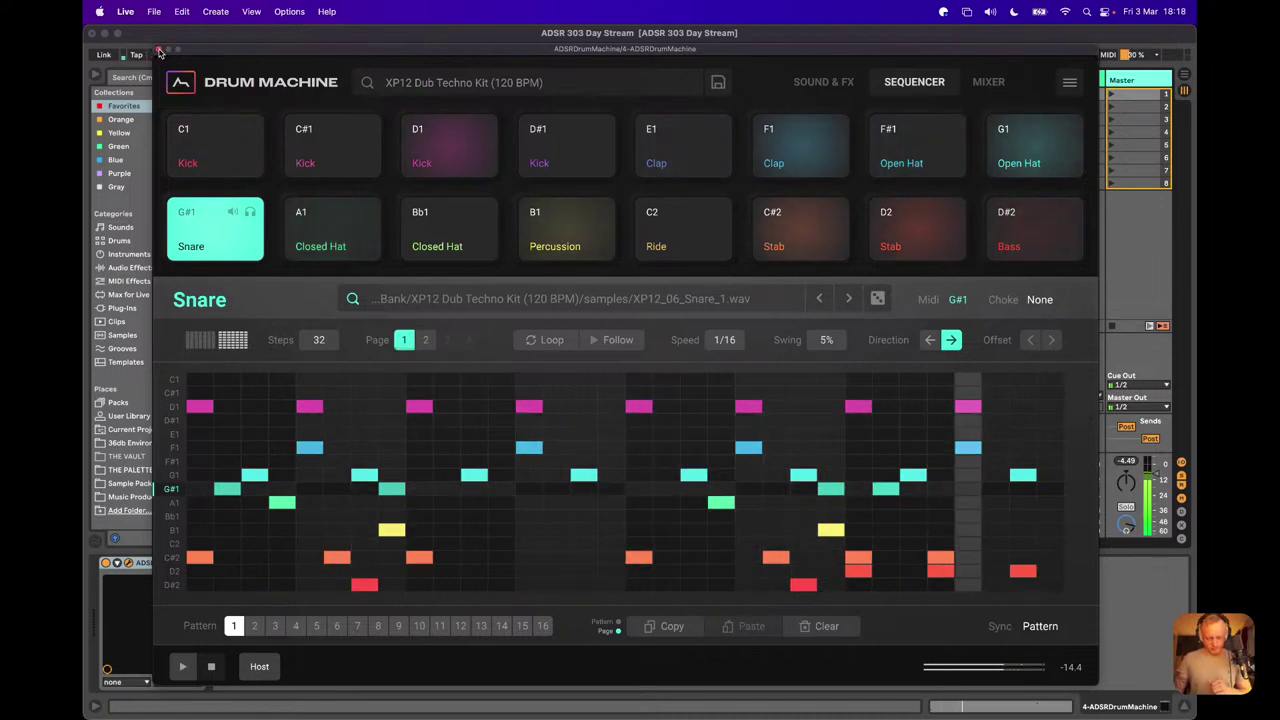
key(space)
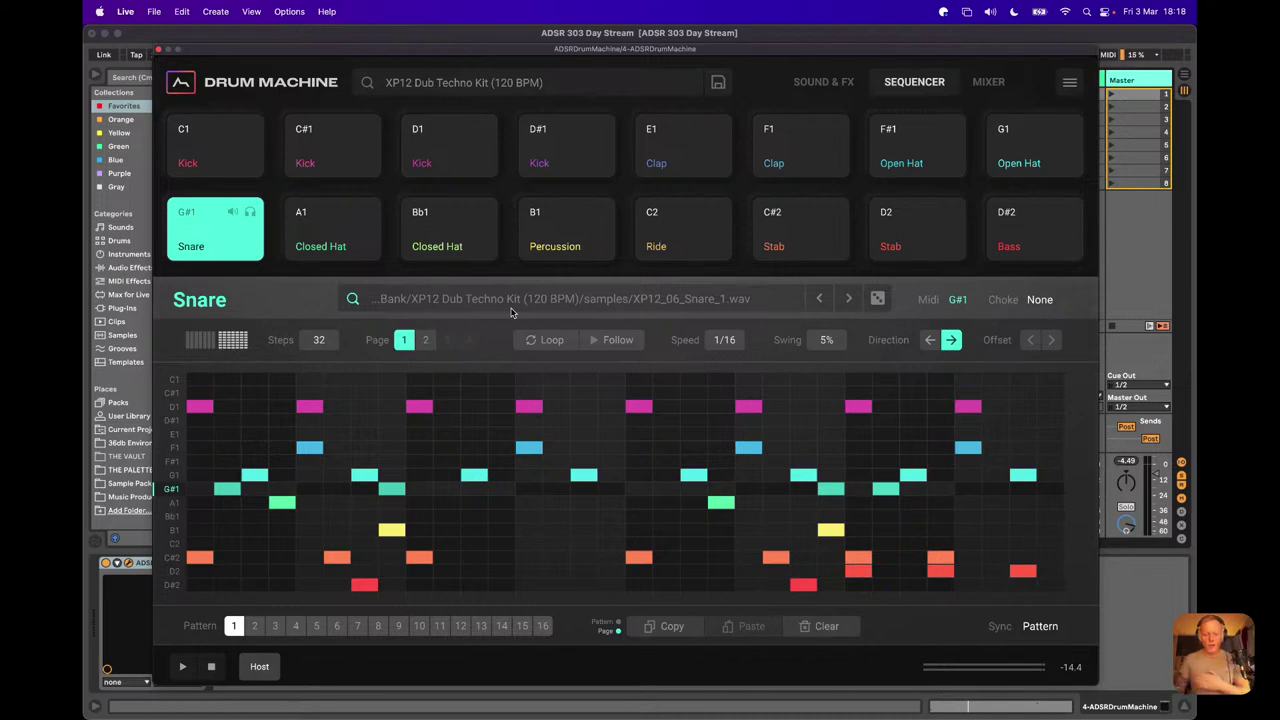
Step: Look through the drum machine's mixer channels from the first Kick to Bus 4 and back
click(988, 86)
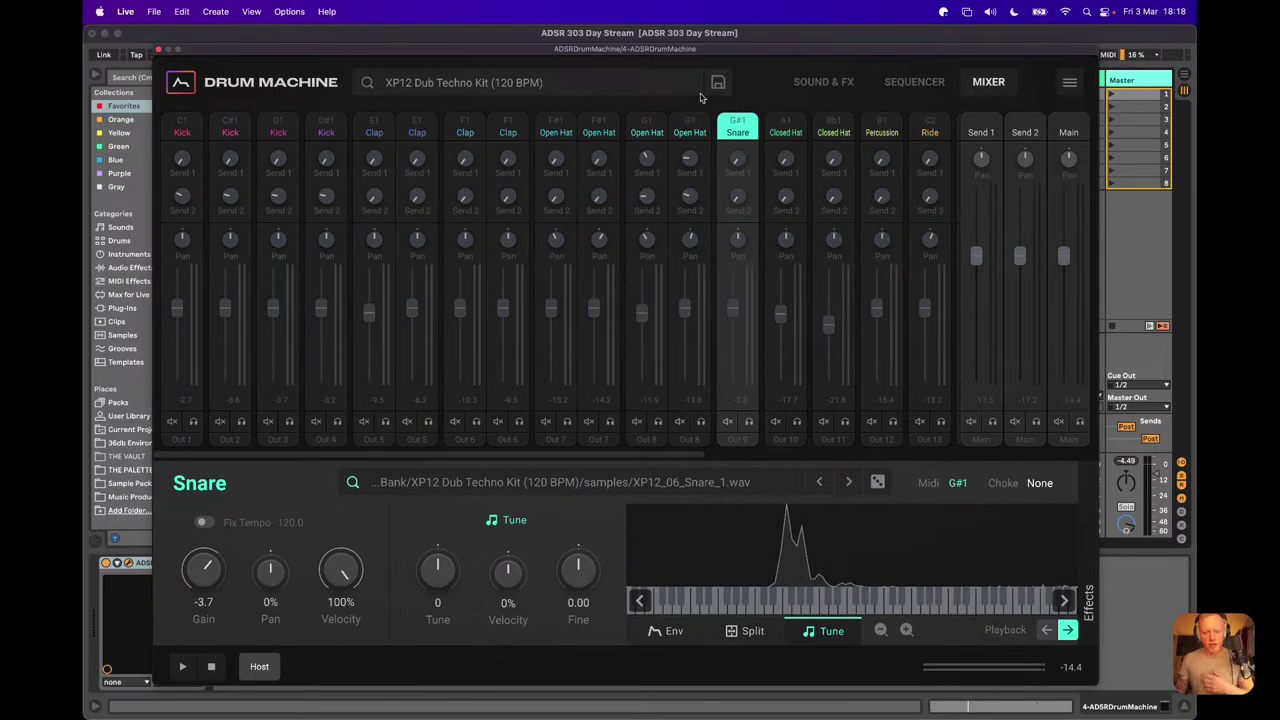
scroll(533, 112, right, 2)
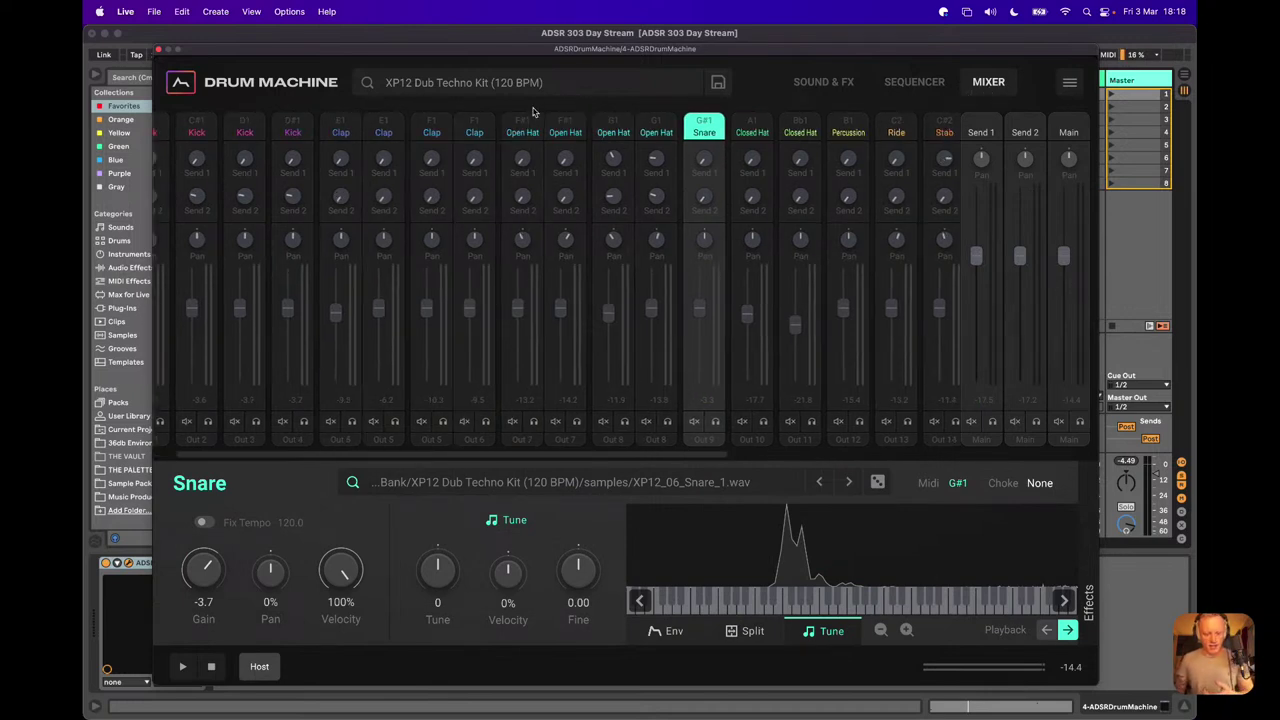
scroll(533, 112, right, 10)
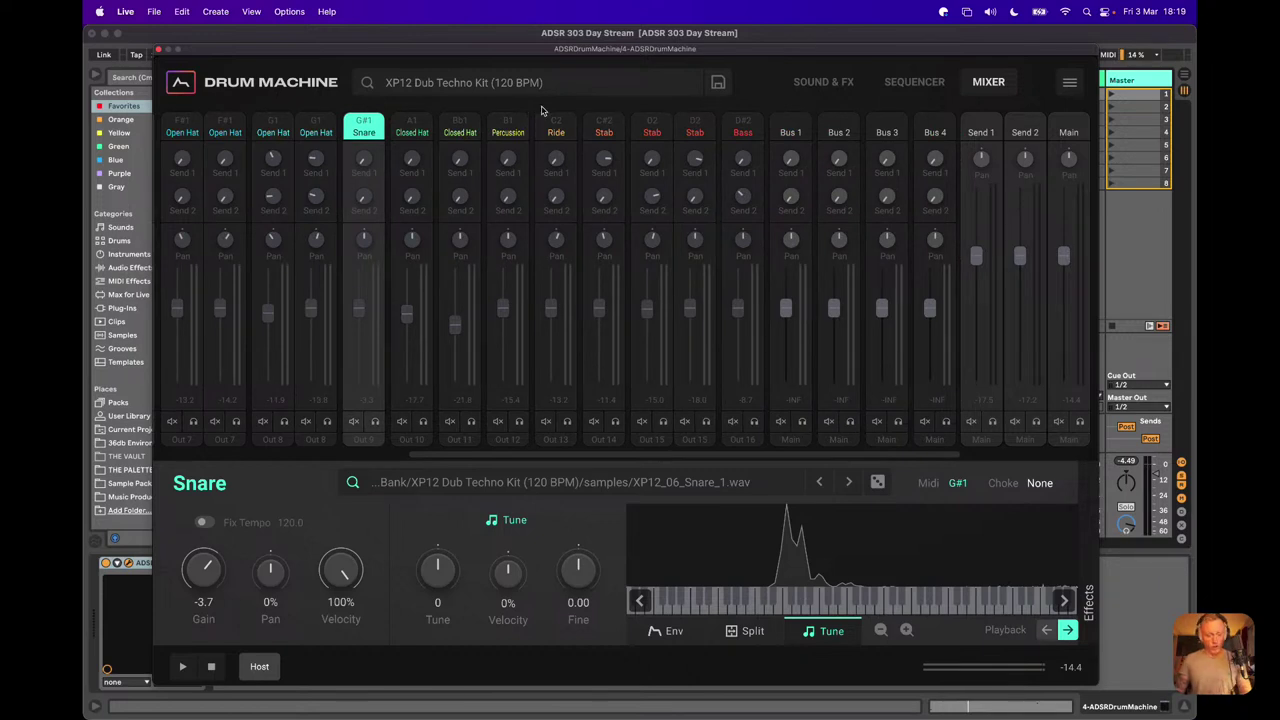
scroll(541, 110, left, 4)
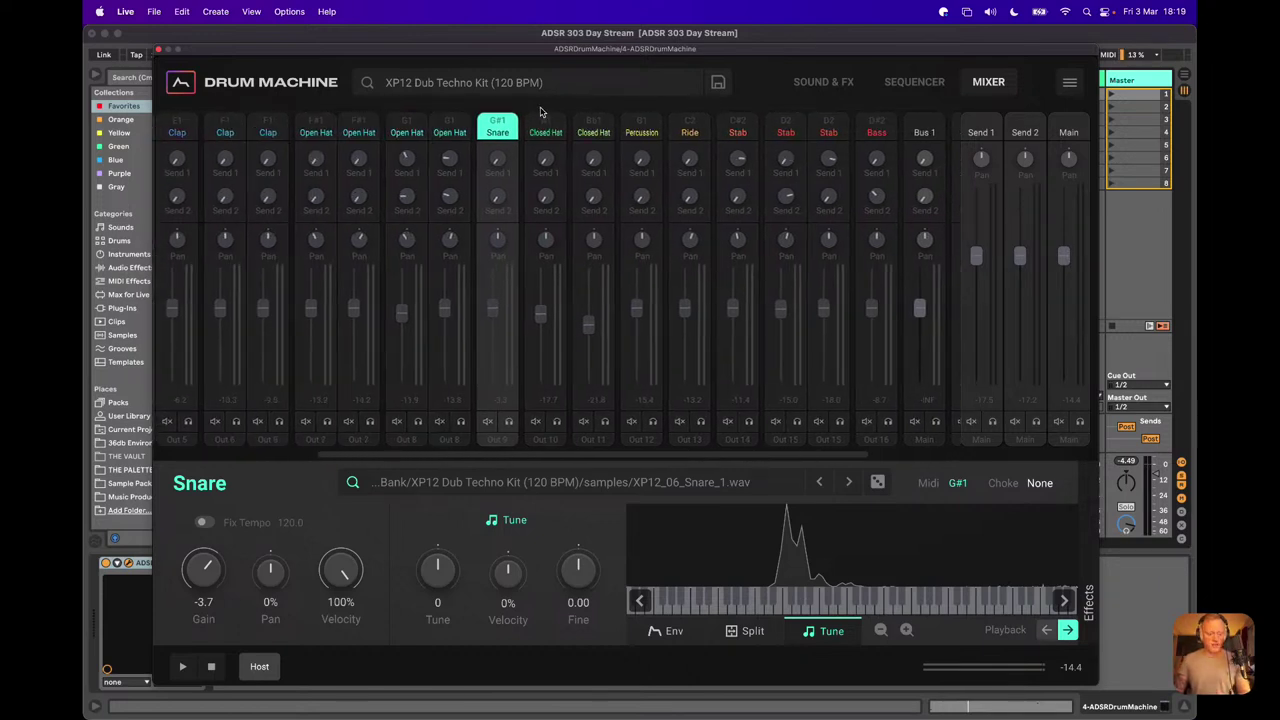
scroll(540, 112, left, 7)
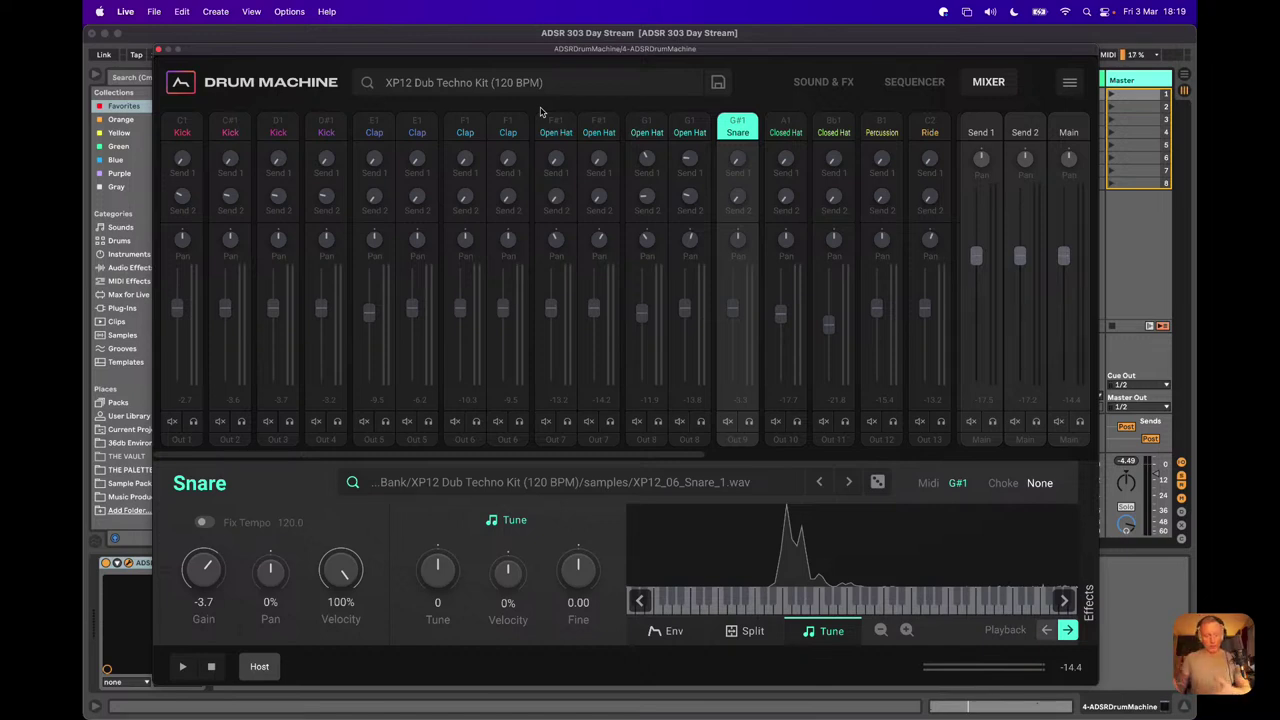
Step: View the effects on the mixer's Send 1, Send 2 and Main channels
click(977, 134)
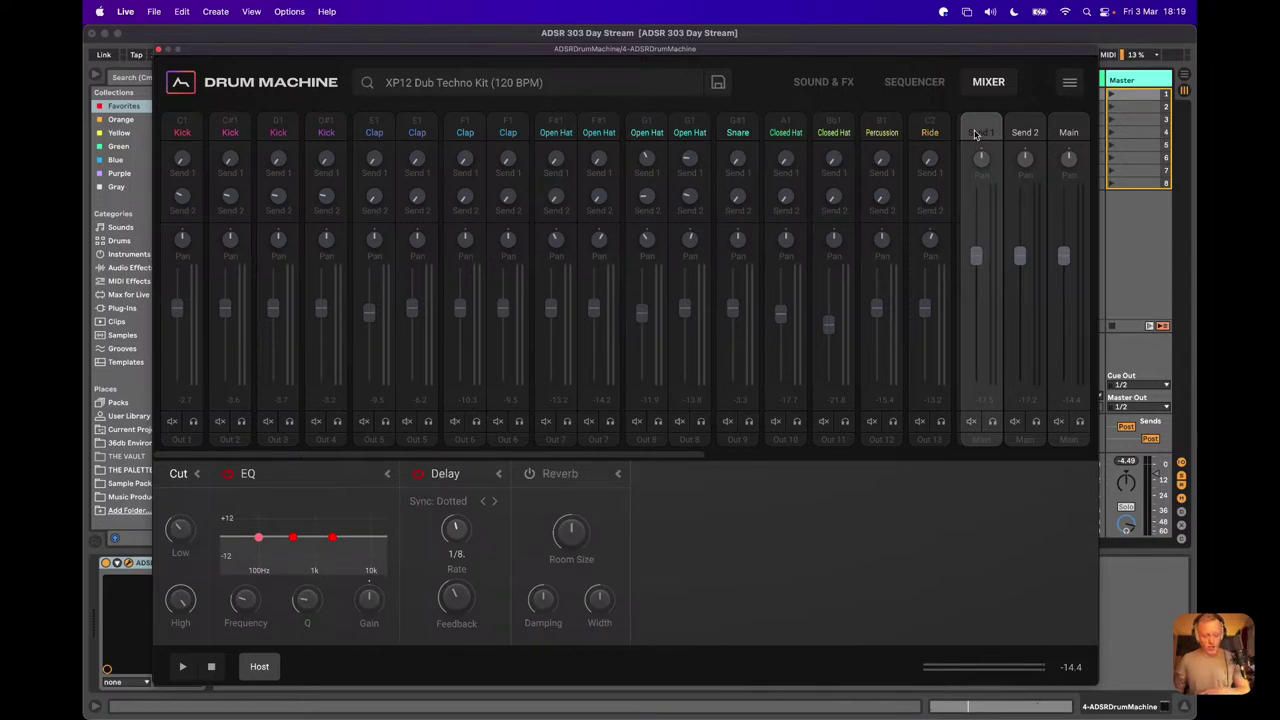
click(1028, 133)
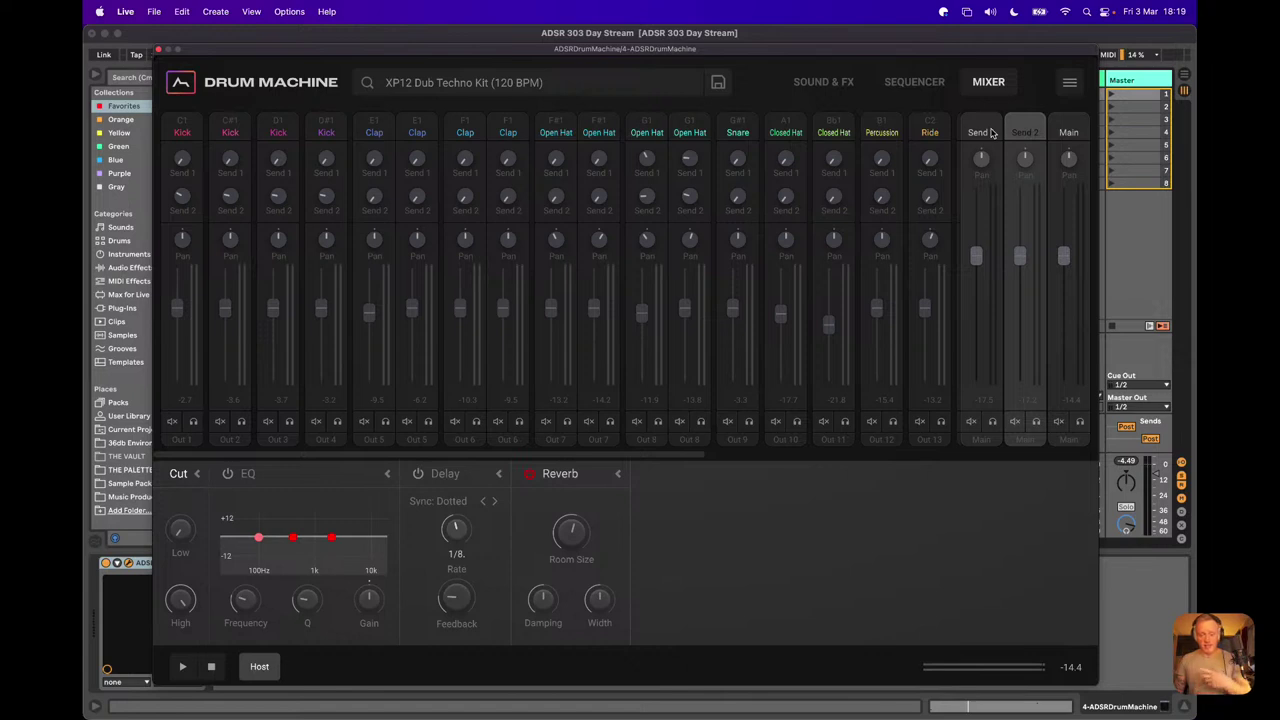
click(991, 133)
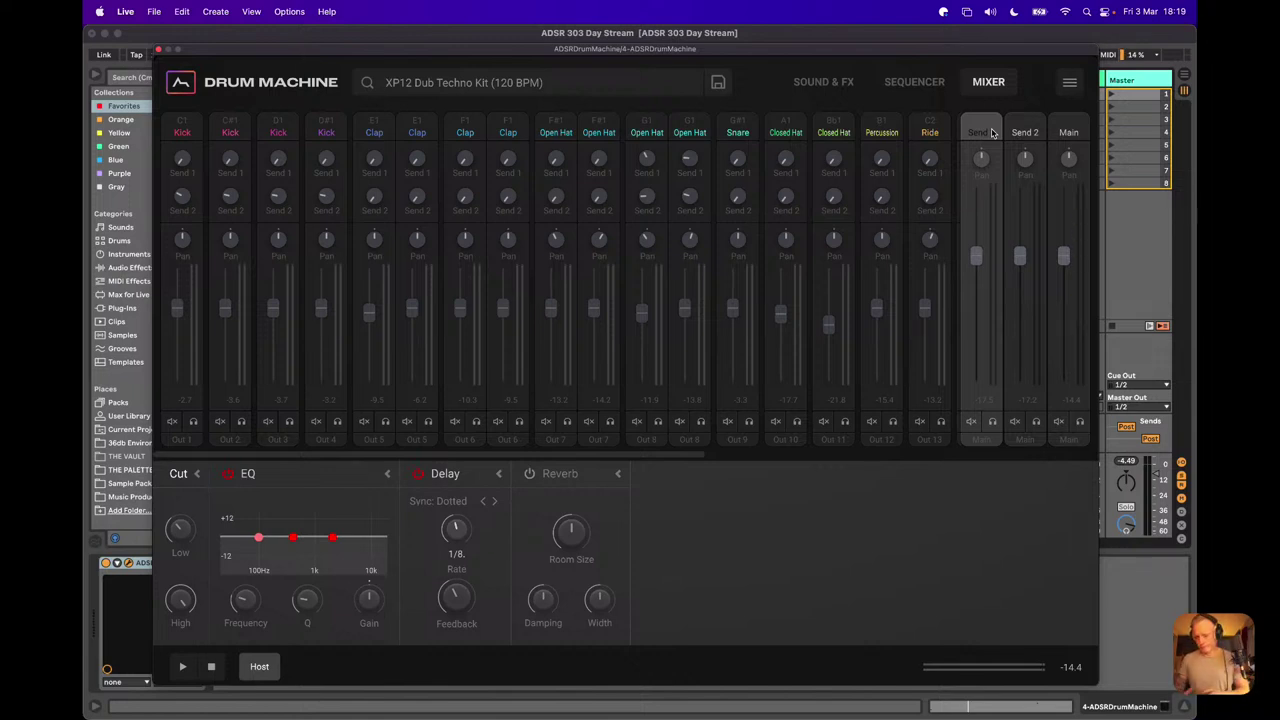
click(1022, 133)
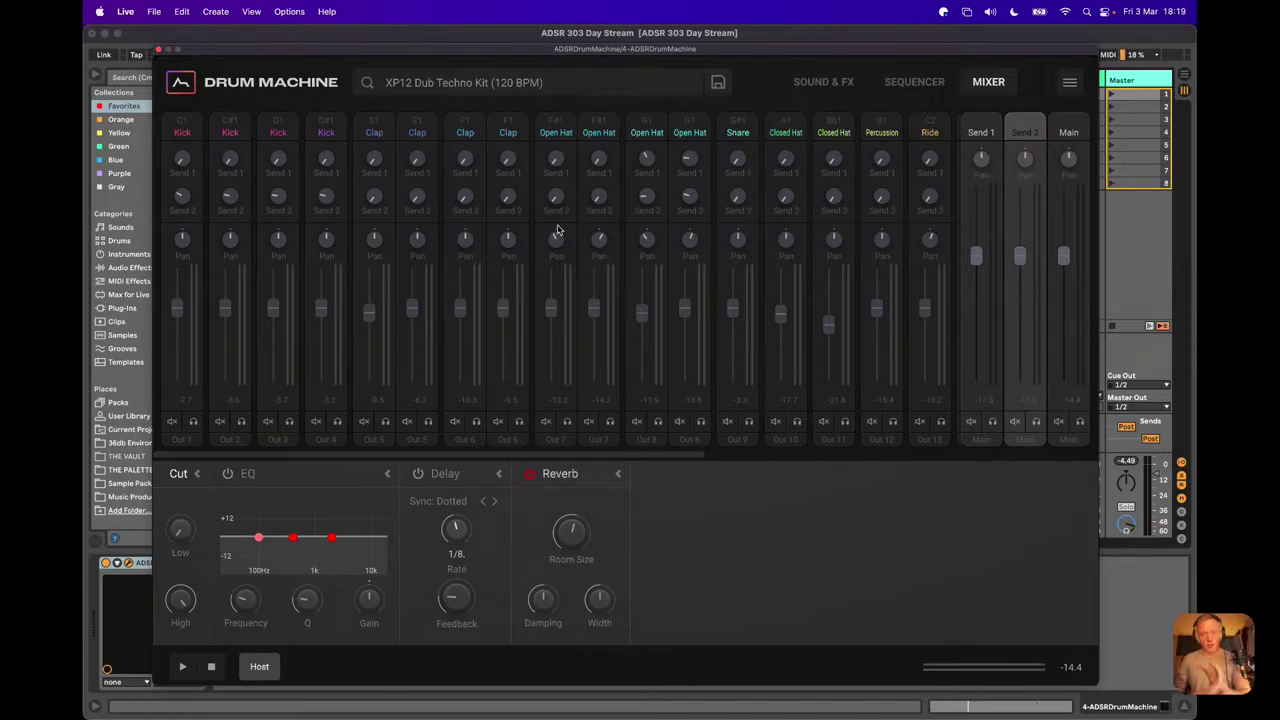
click(1072, 132)
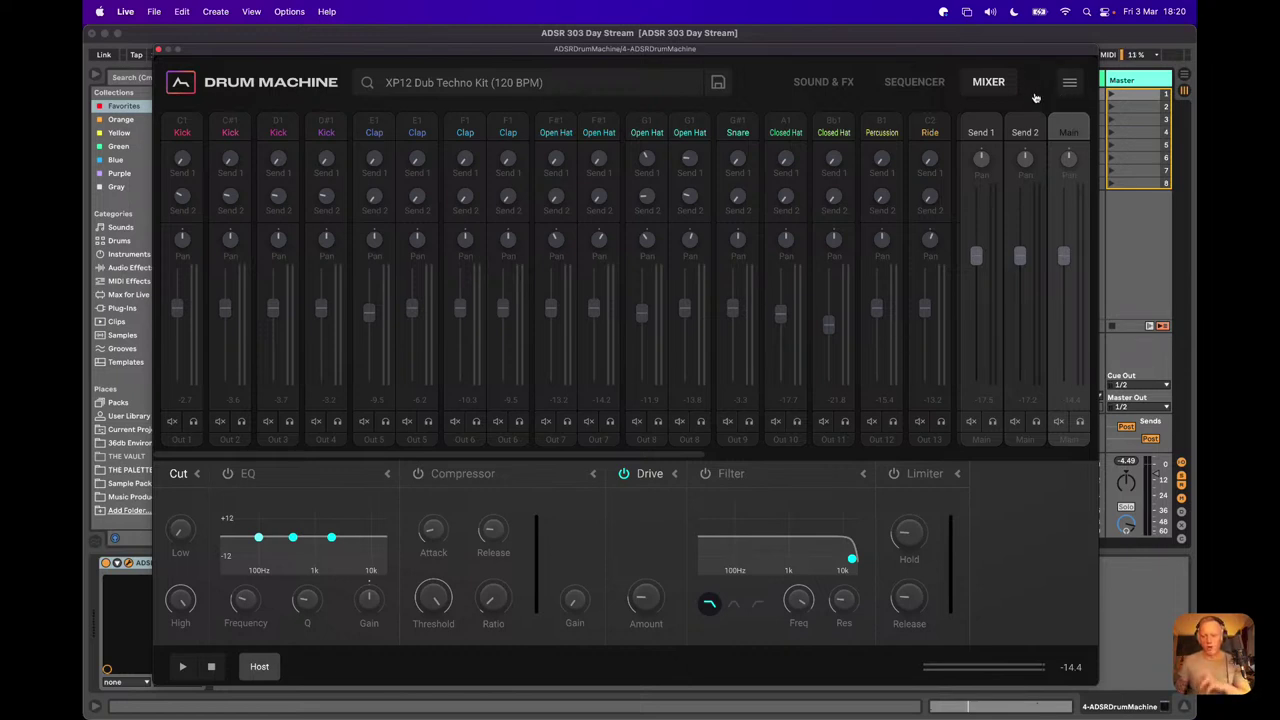
Step: Route the drum machine's pads to direct outs
click(1069, 84)
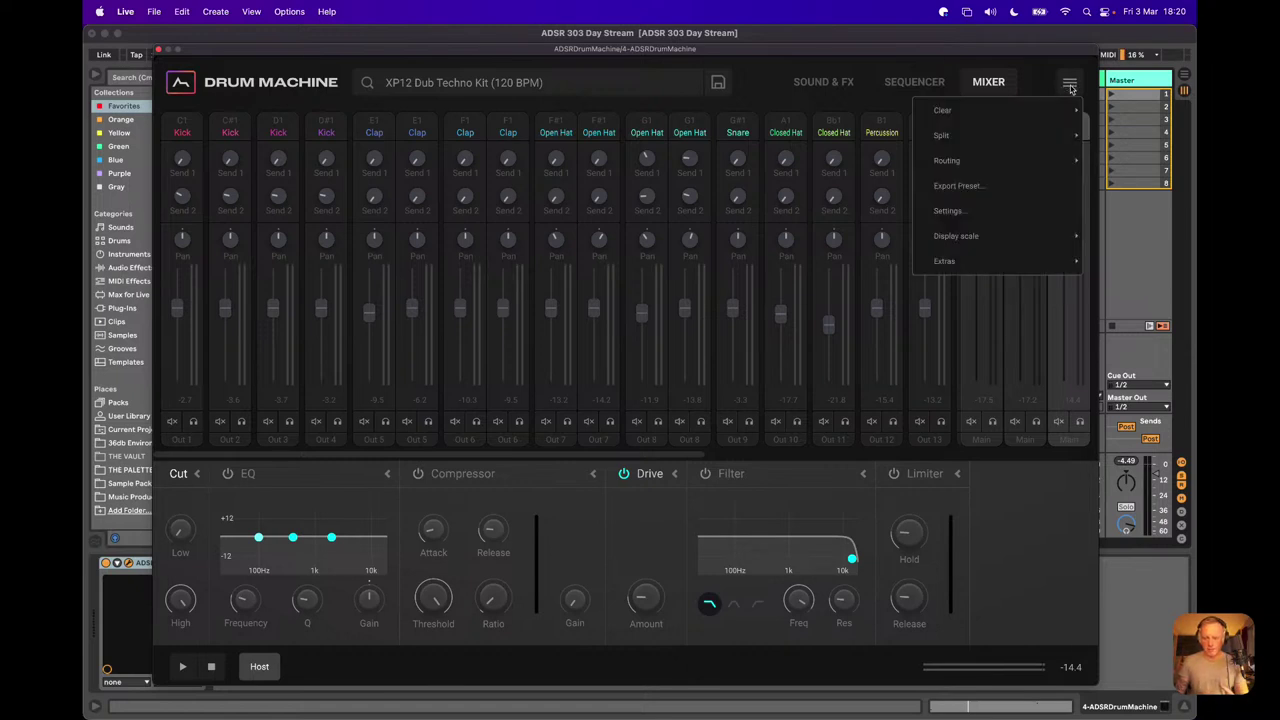
mouse_move(1007, 166)
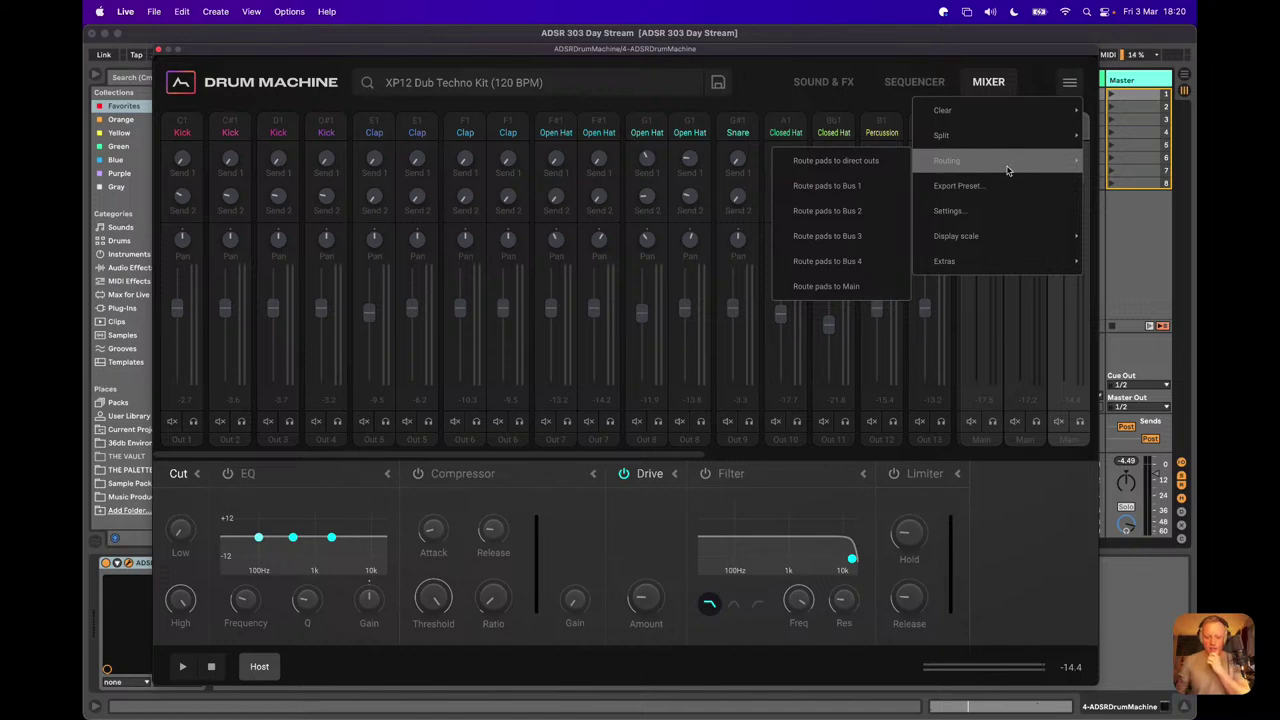
click(793, 162)
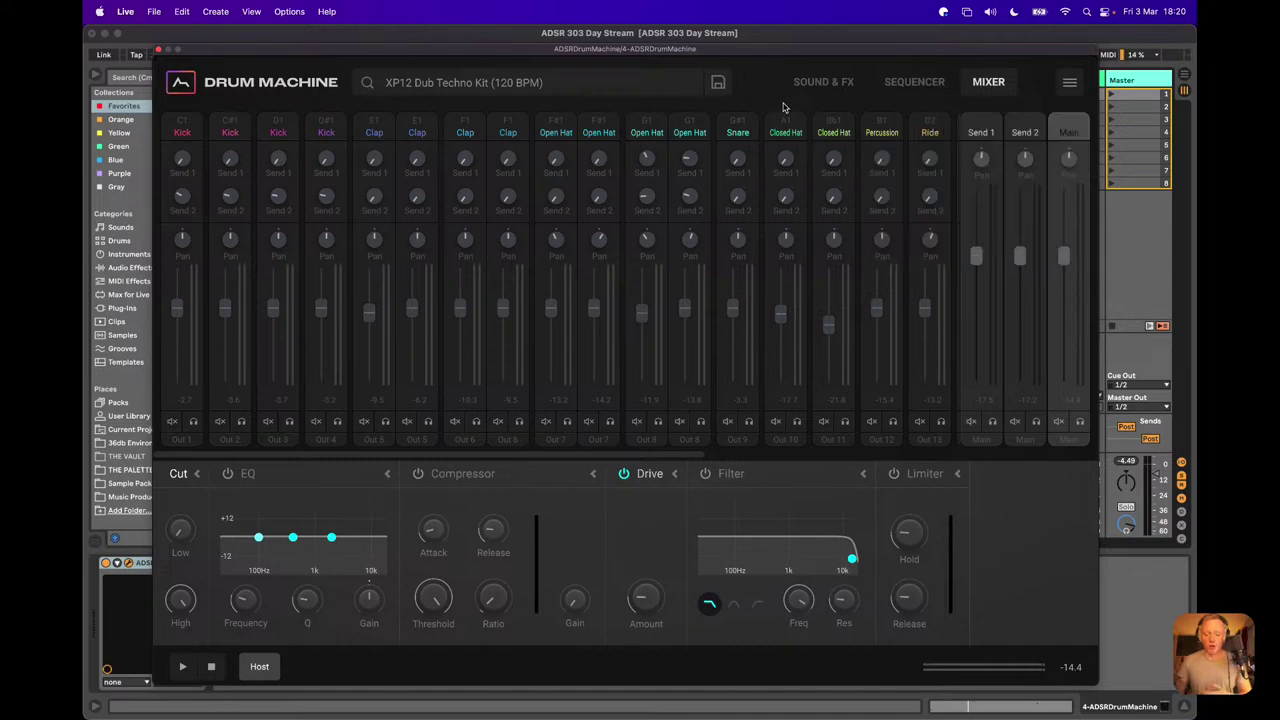
Step: View Bus 1's effects and its direct output options, leaving its output on Main
click(958, 135)
drag(649, 457, 929, 461)
click(785, 133)
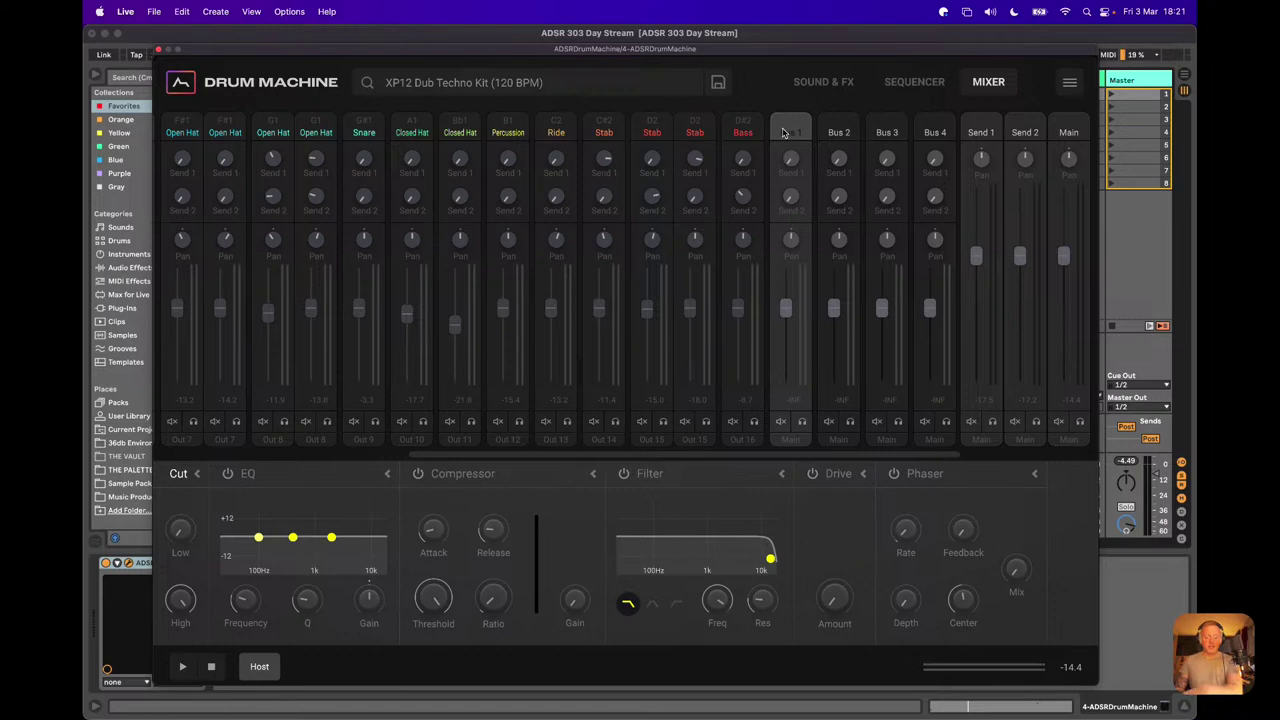
click(791, 440)
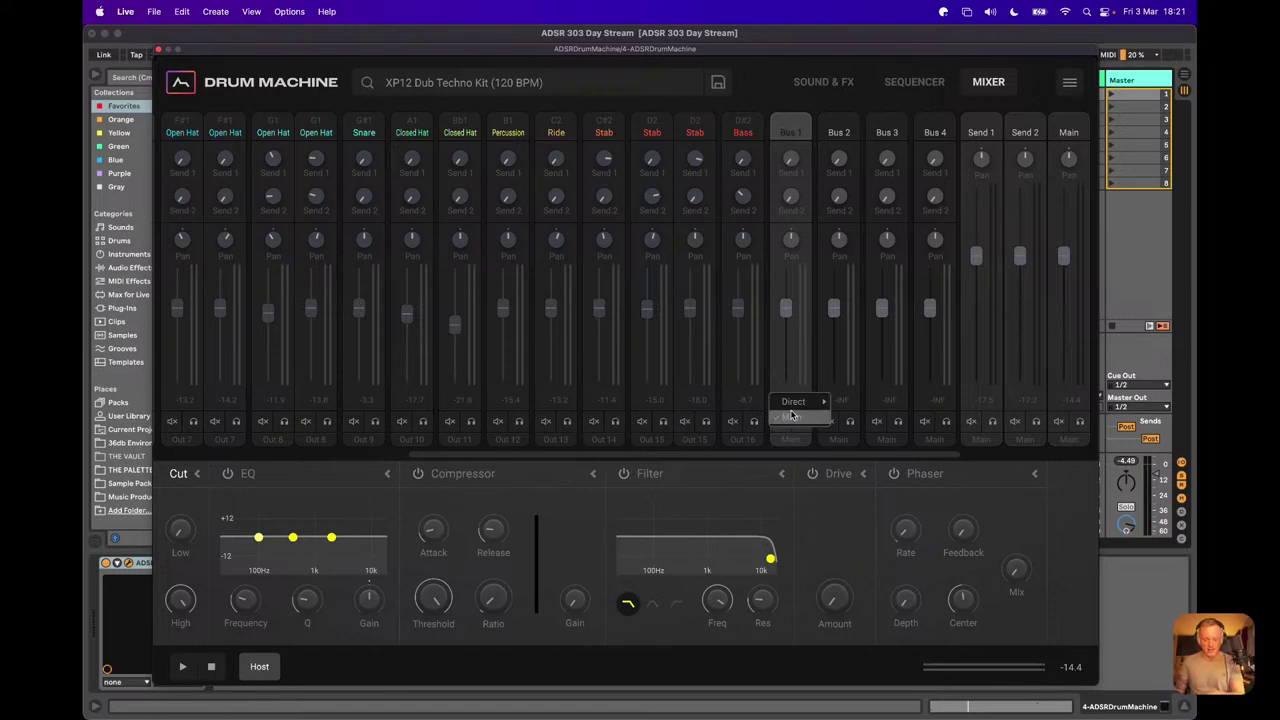
mouse_move(796, 405)
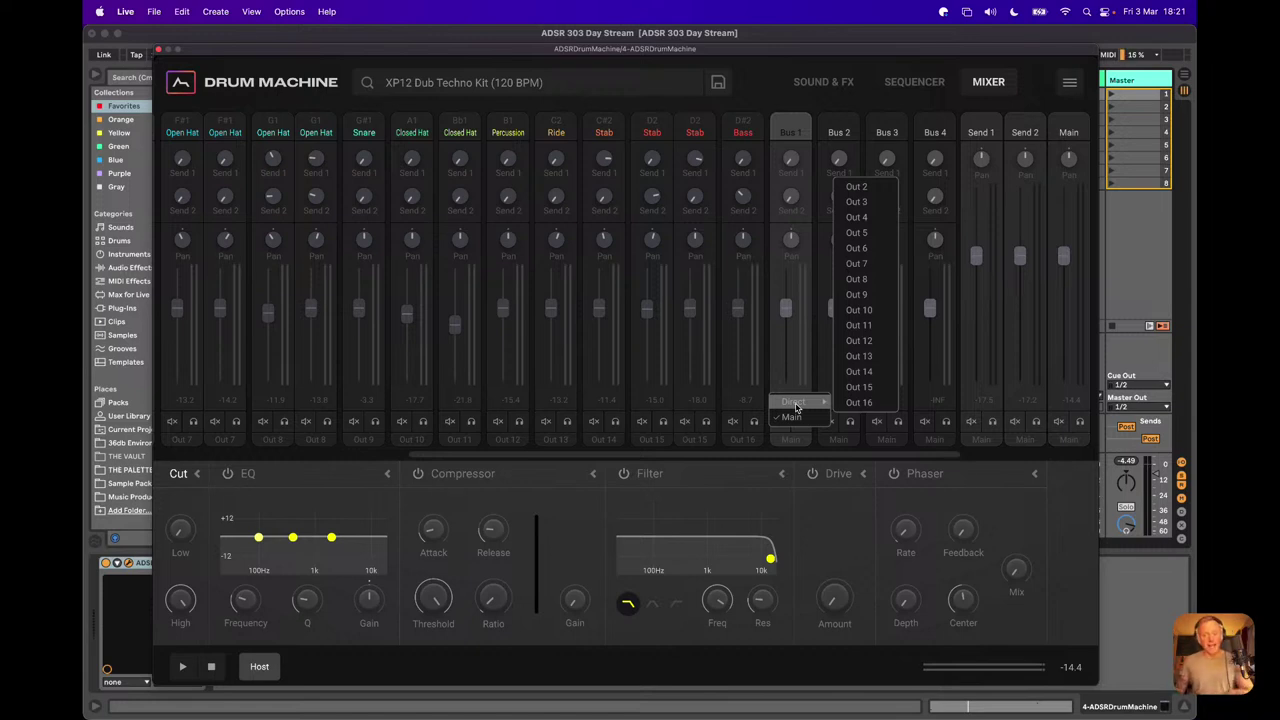
click(792, 460)
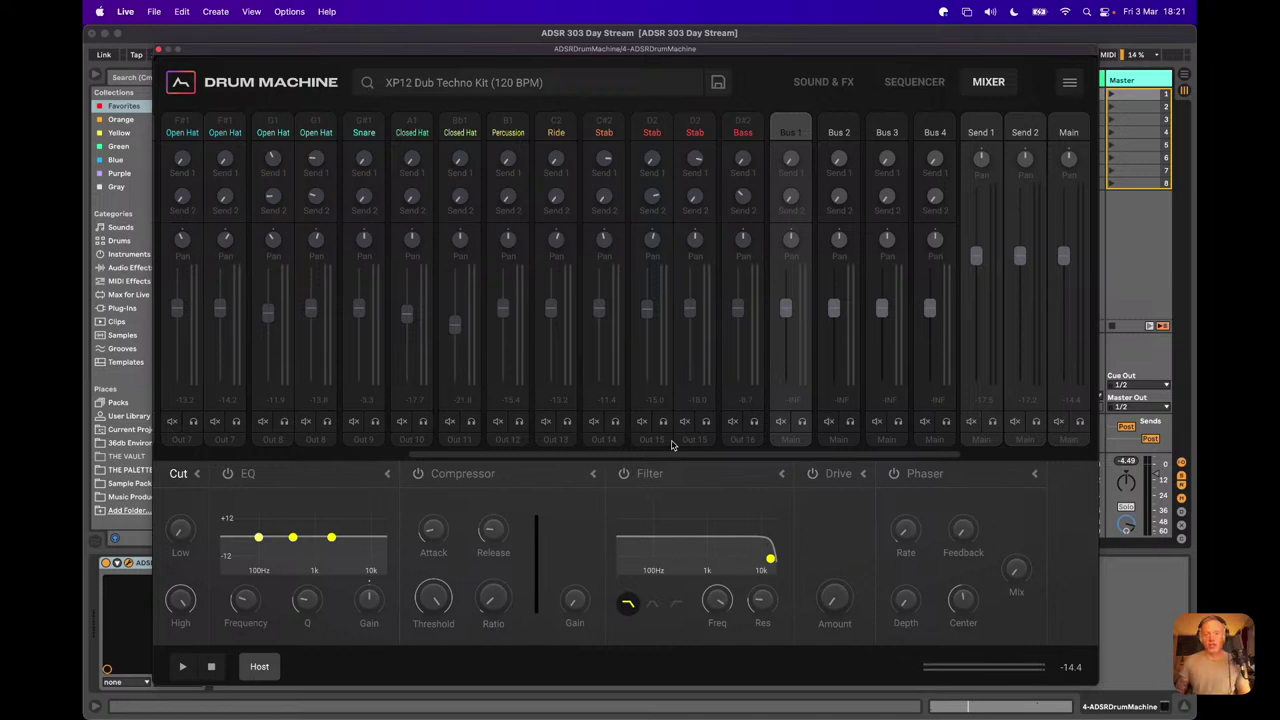
Step: Review the pad routing options without choosing one and close the drum machine plug-in window
click(1069, 82)
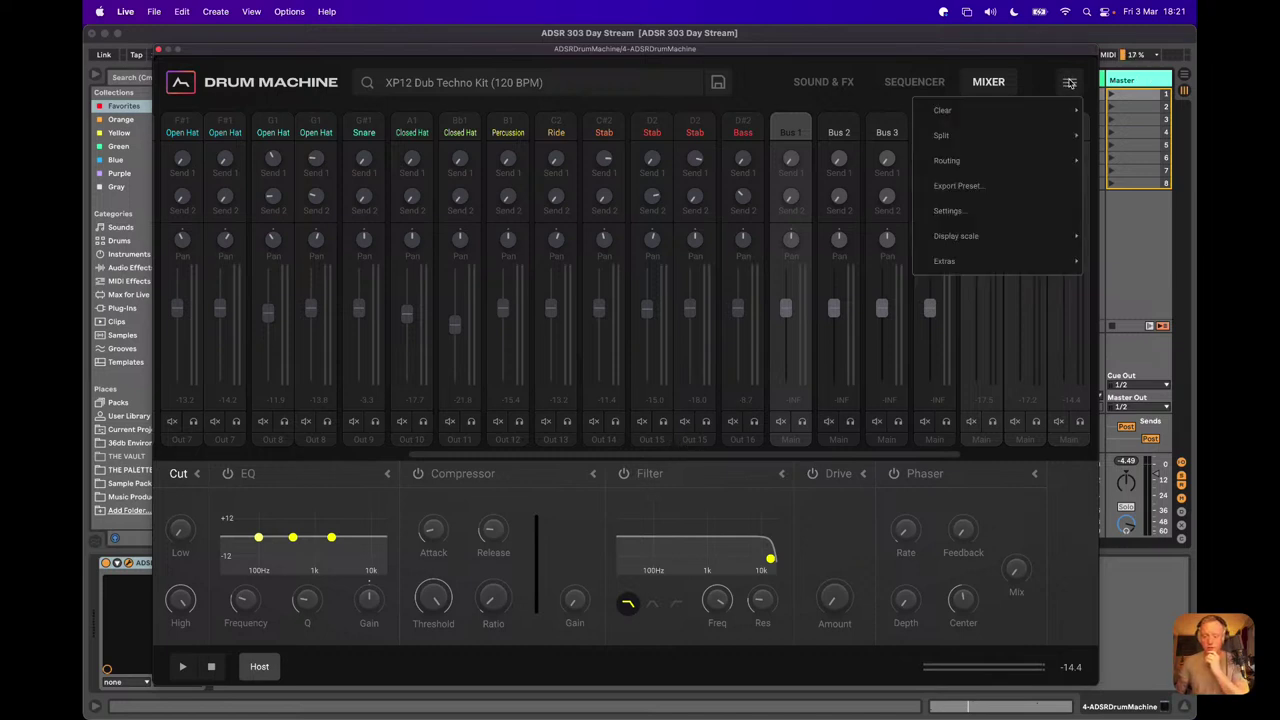
mouse_move(985, 158)
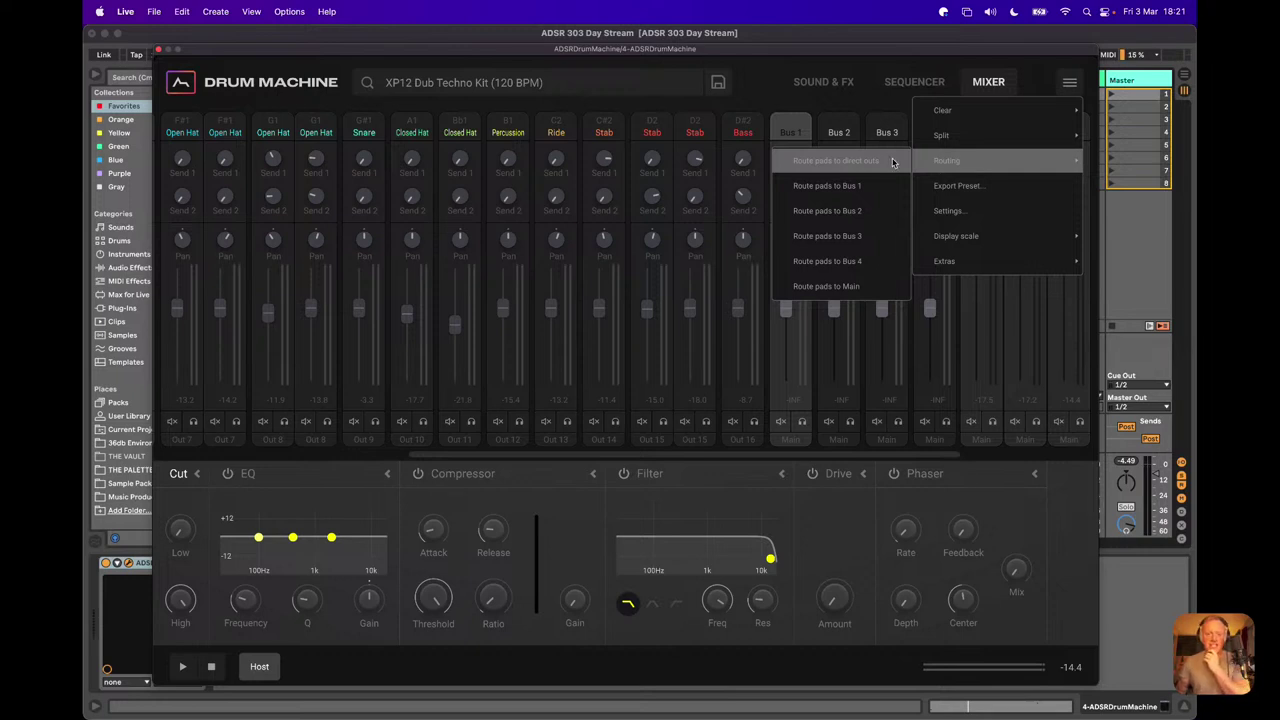
click(785, 110)
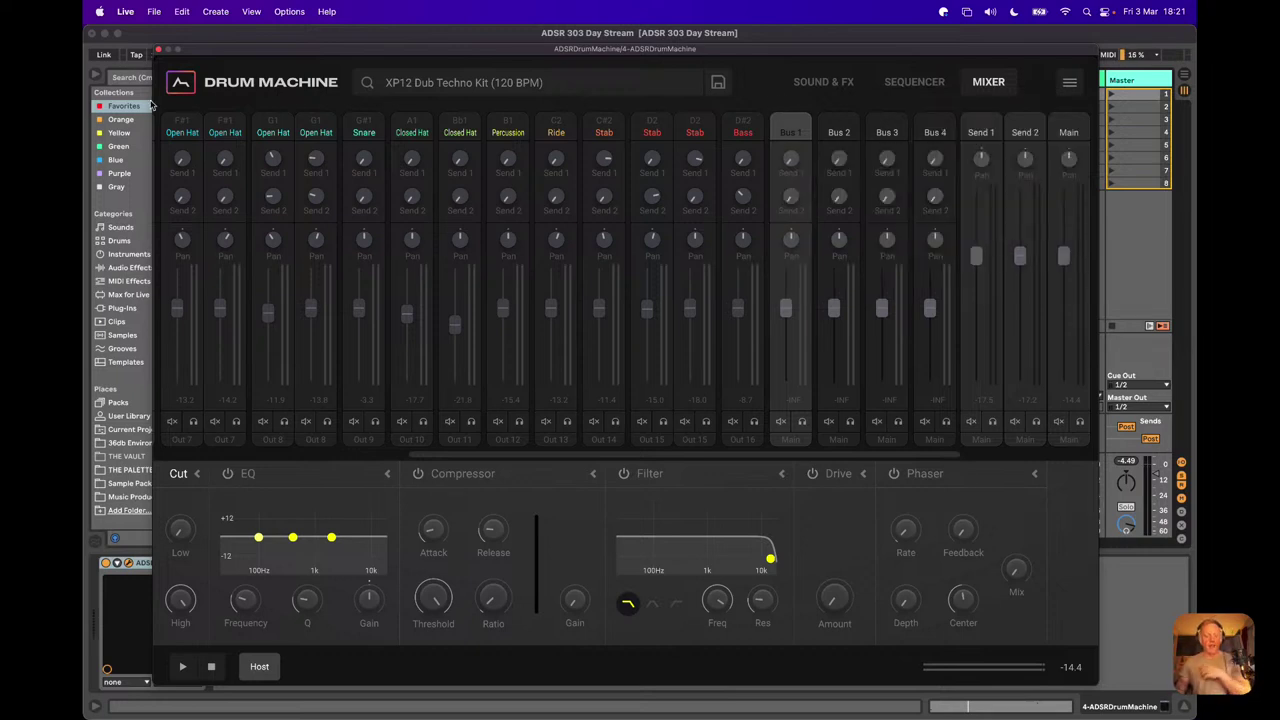
click(158, 49)
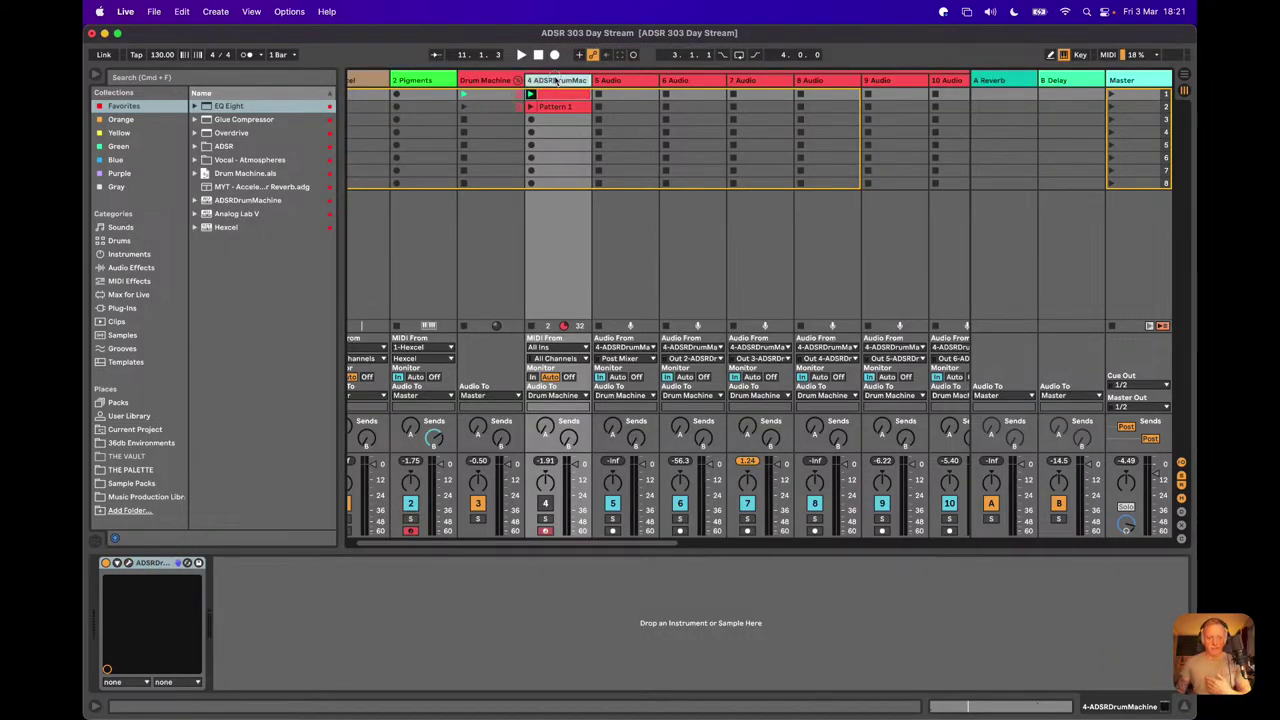
Step: Select the Drum Machine group track and hide the return tracks and browser to show audio tracks 5 to 18
click(460, 80)
scroll(478, 106, right, 3)
scroll(478, 107, right, 1)
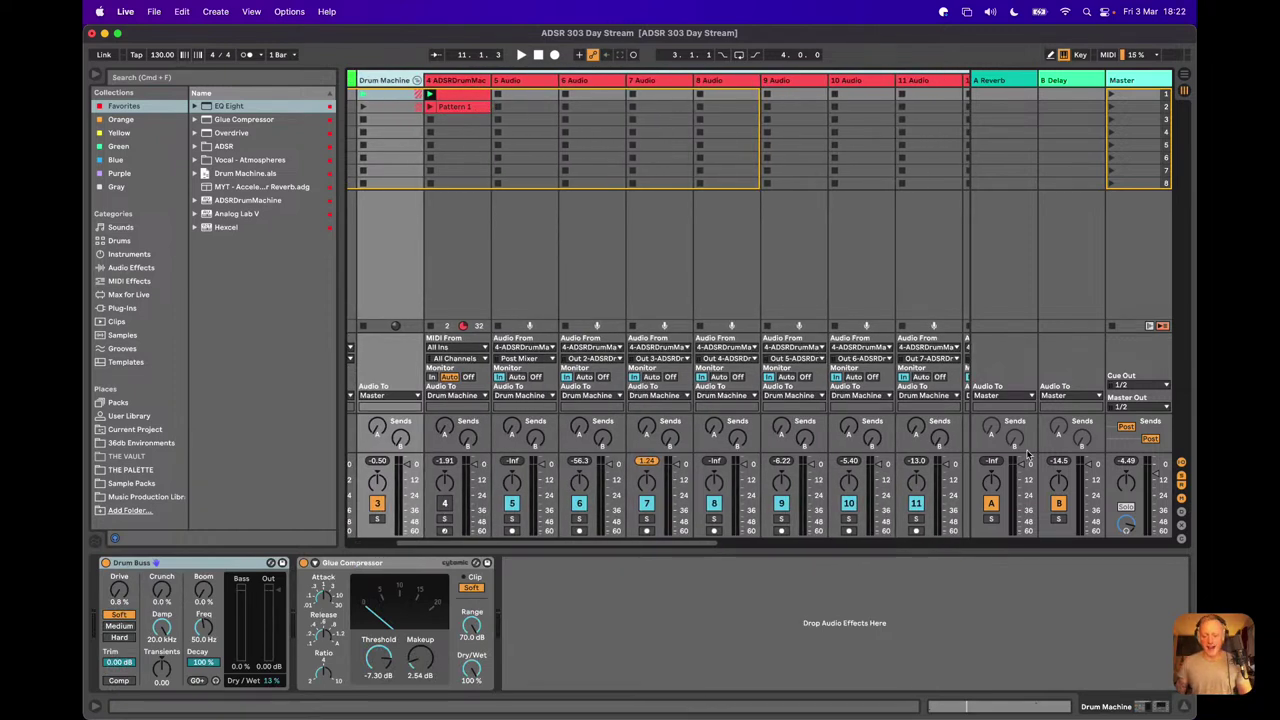
key(super+alt+r)
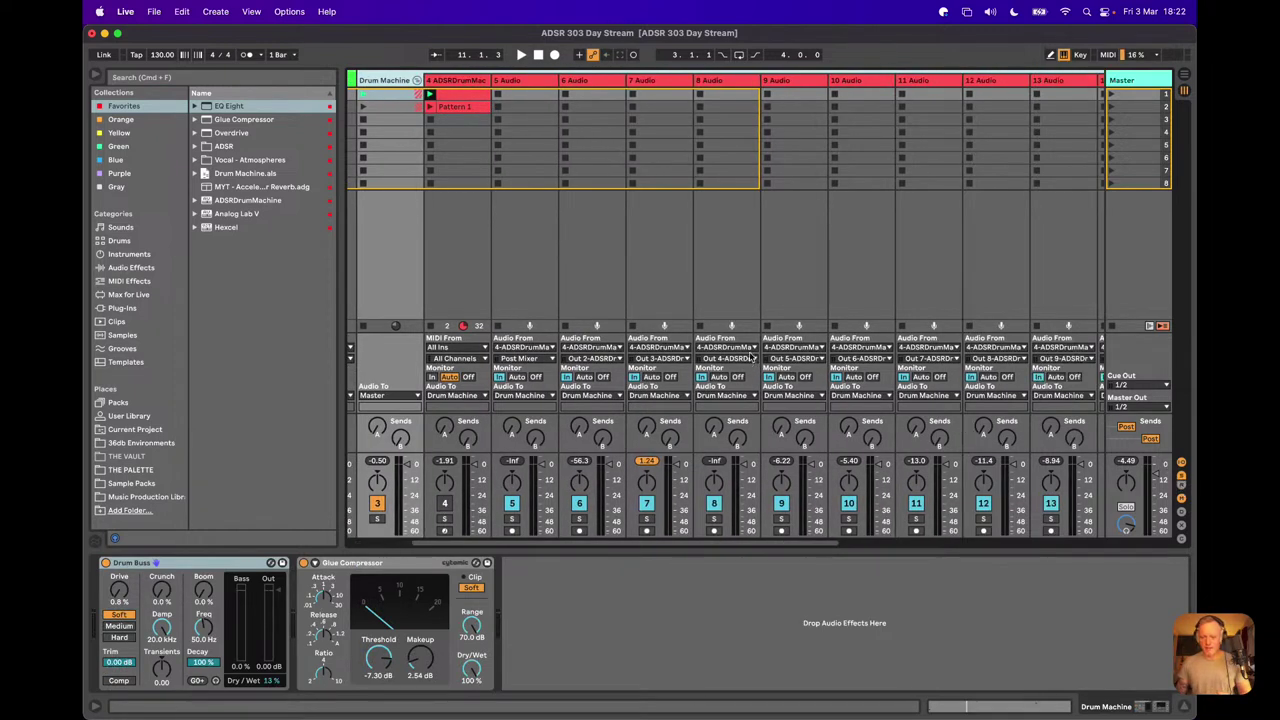
click(94, 75)
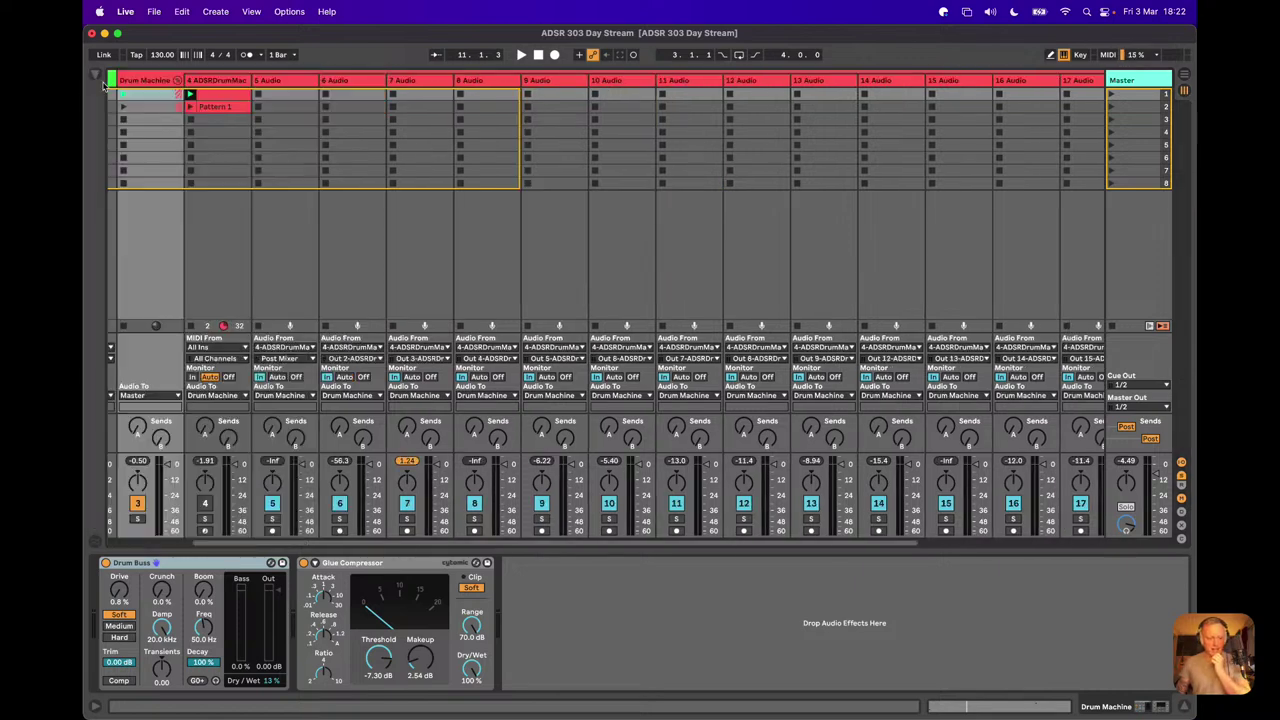
scroll(392, 197, right, 5)
scroll(391, 195, right, 2)
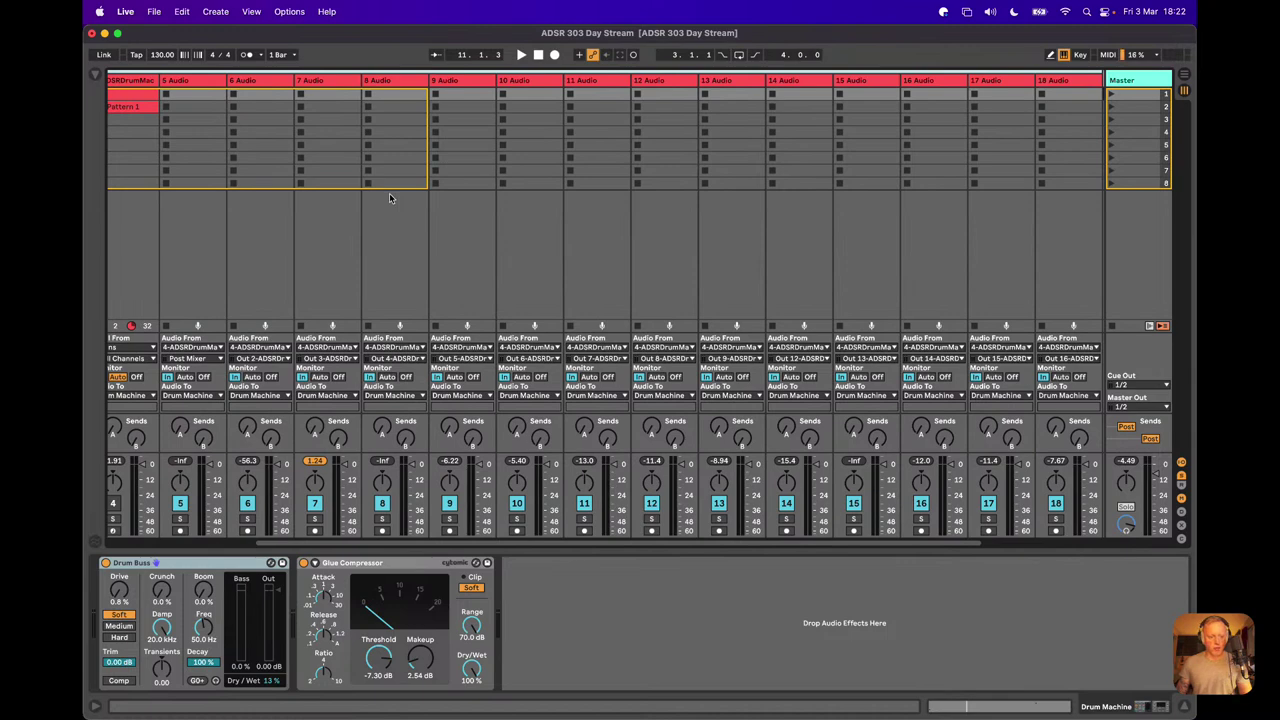
Step: Play the Drum Machine group and watch the levels of its separate output tracks, then stop playback
scroll(390, 197, left, 3)
scroll(390, 197, left, 3)
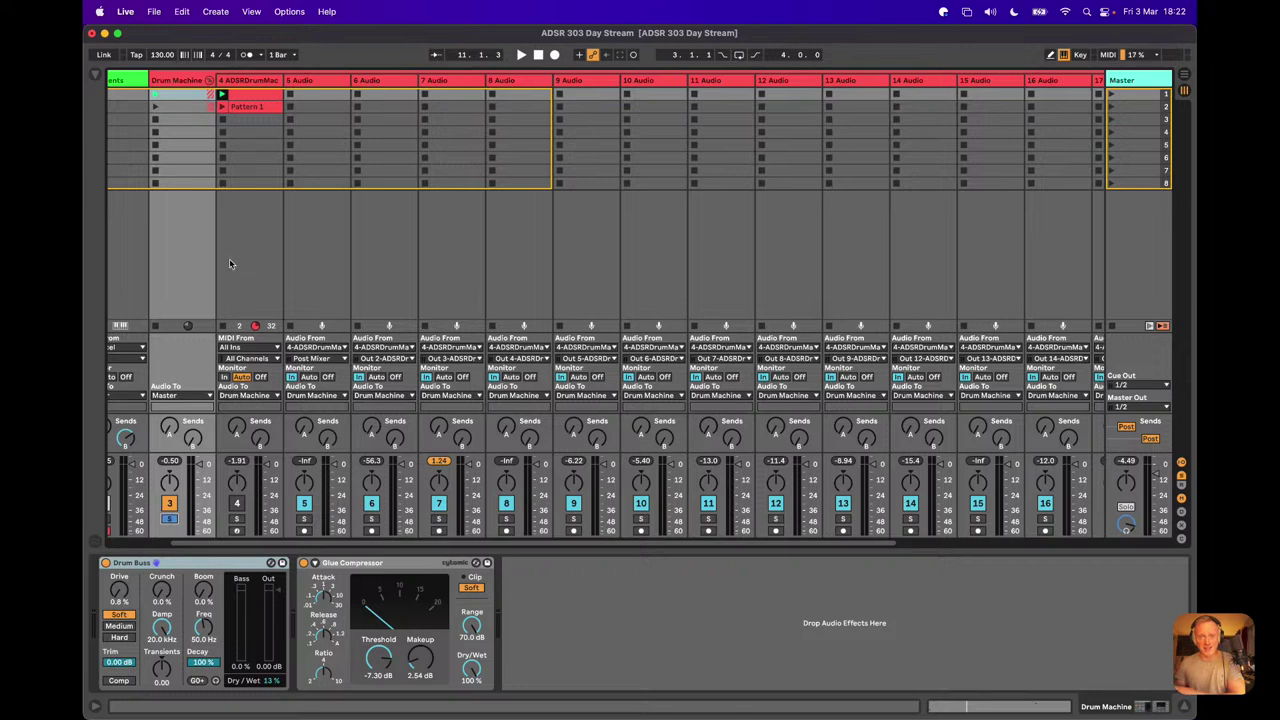
key(space)
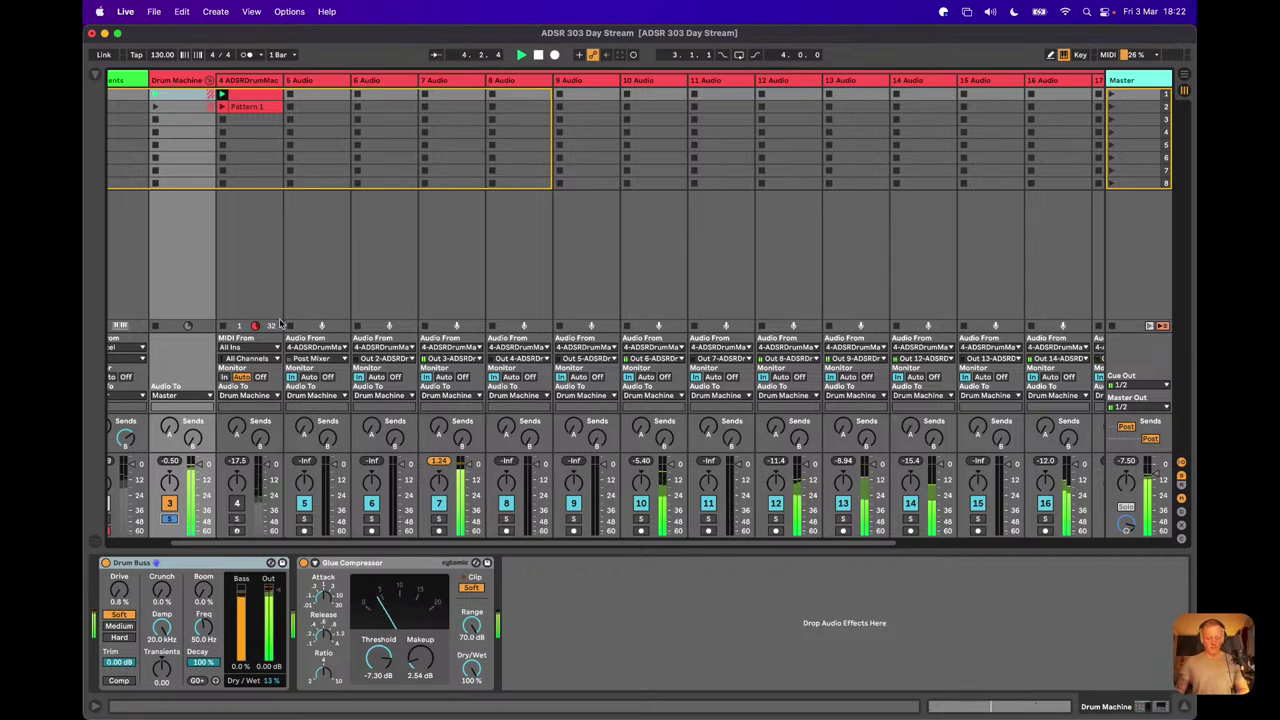
key(space)
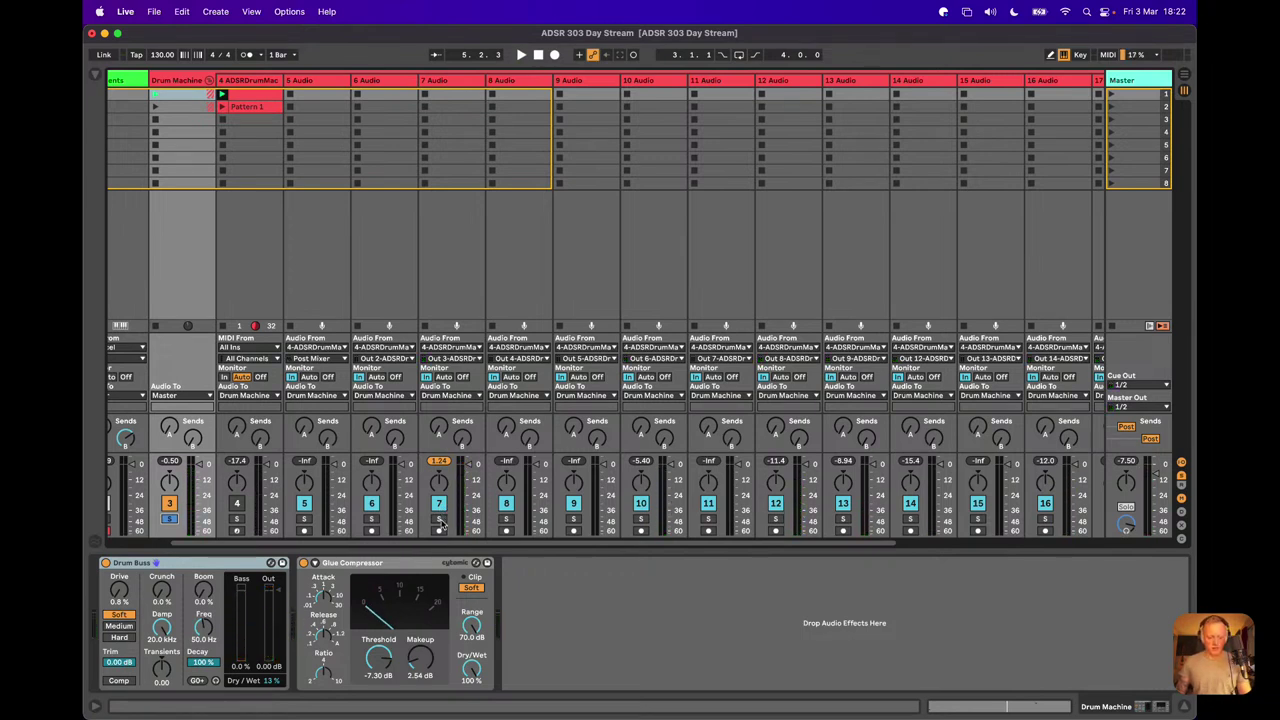
Step: Solo 7 Audio, play it while examining its enlarged EQ Eight spectrum, and shrink the spectrum to reveal the mixer
click(439, 519)
key(space)
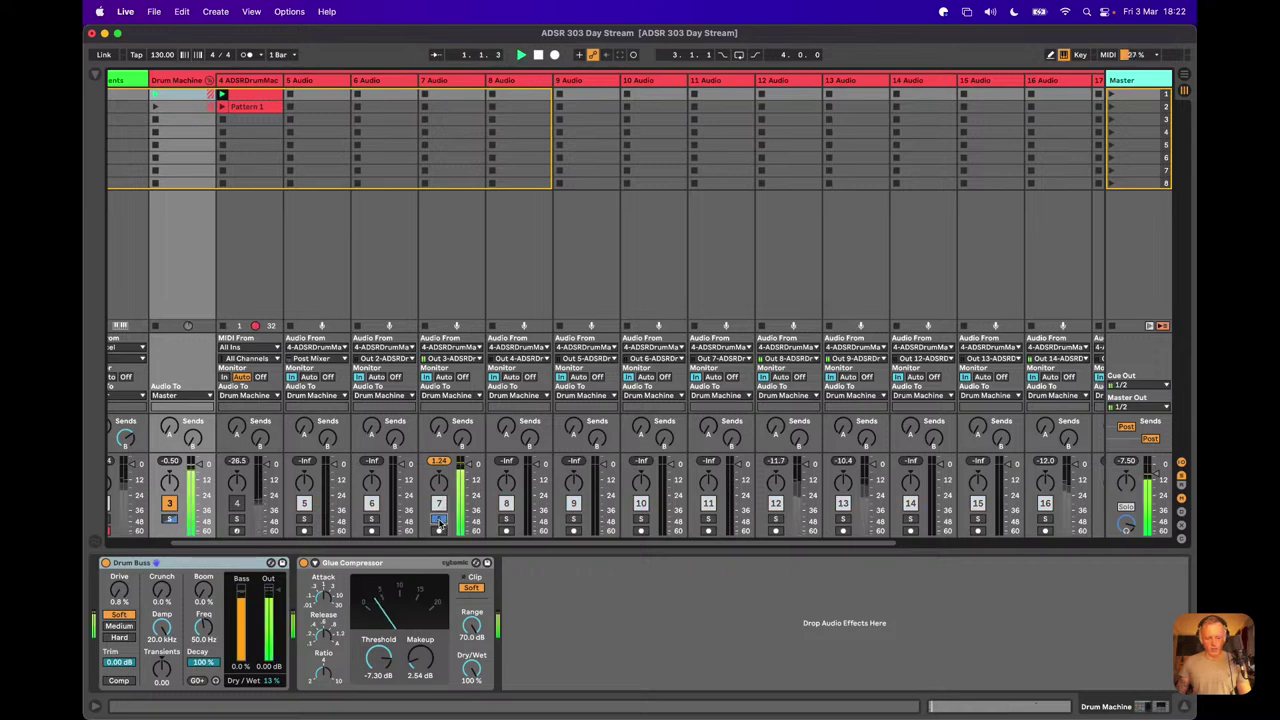
click(459, 153)
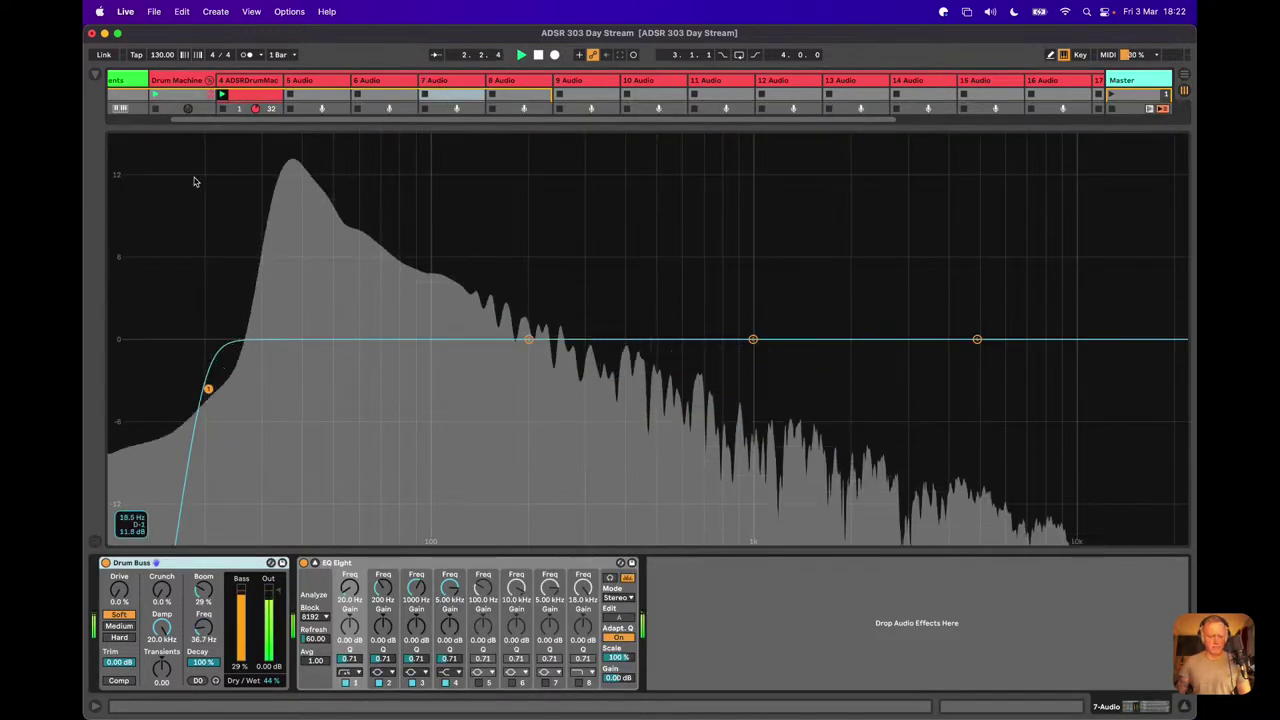
drag(203, 126, 250, 460)
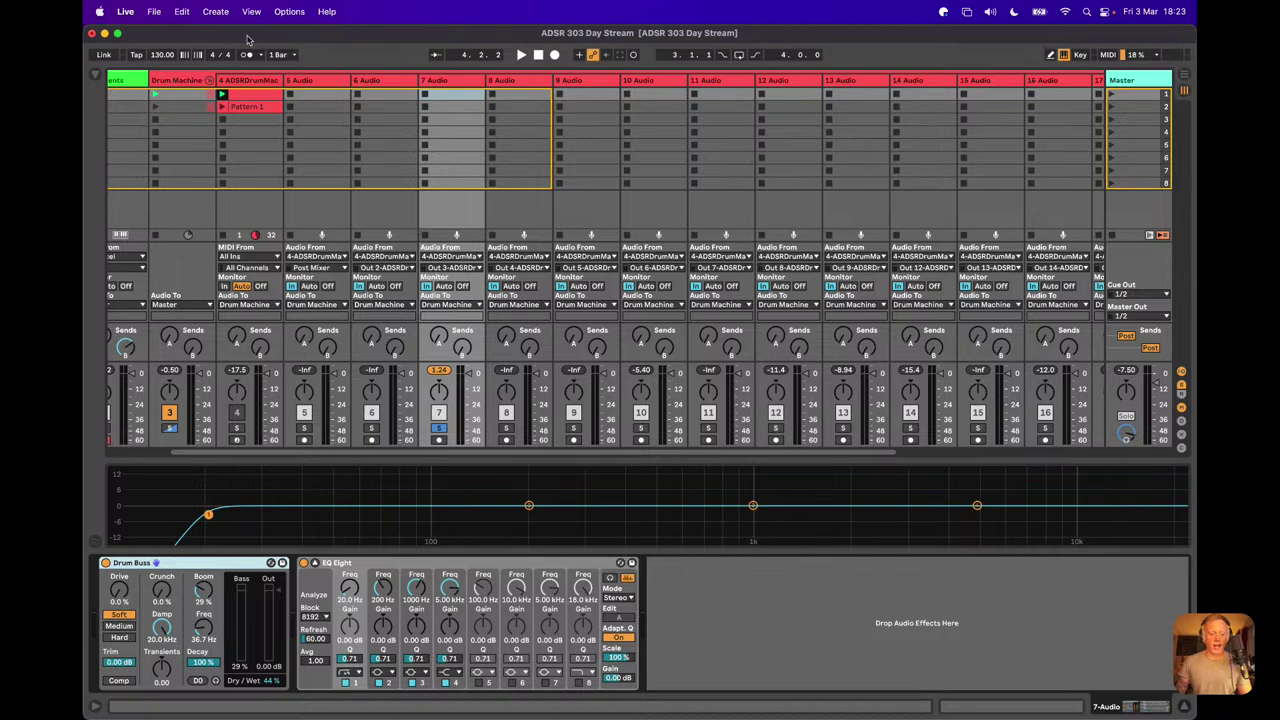
Step: Select the ADSR drum machine track, unsolo 7 Audio, turn track 4 on and play it soloed
click(253, 82)
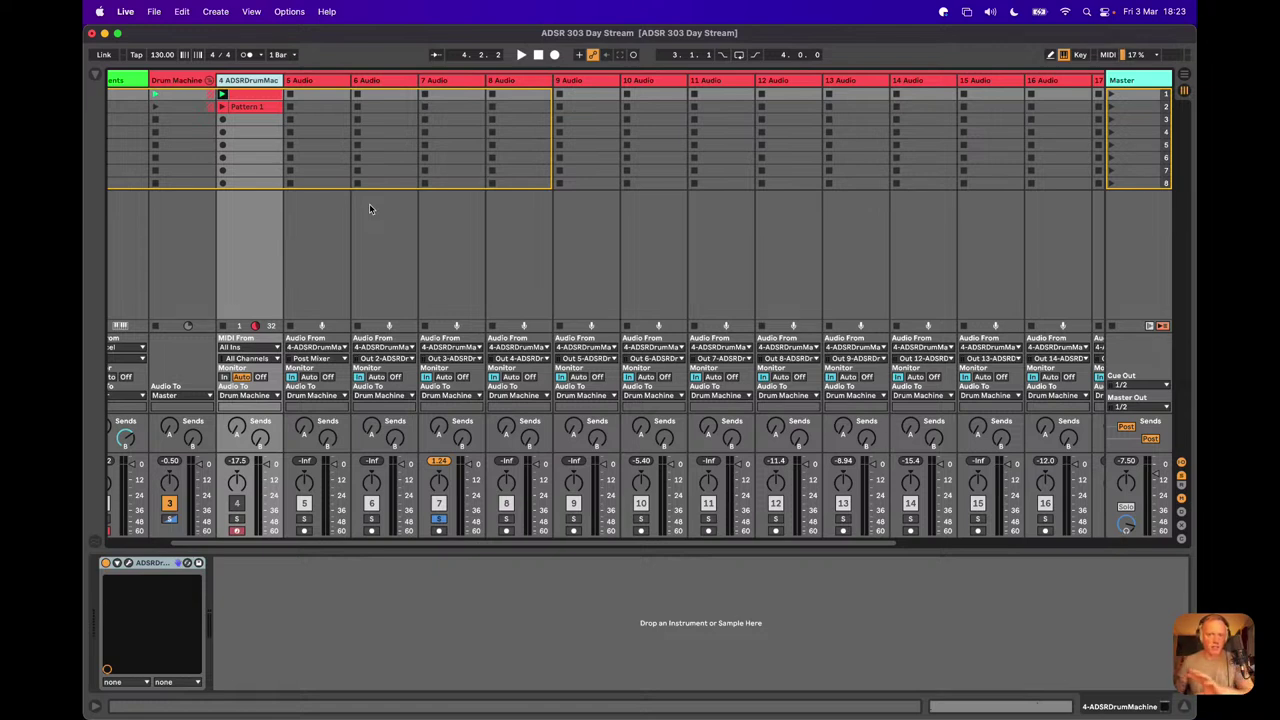
click(440, 519)
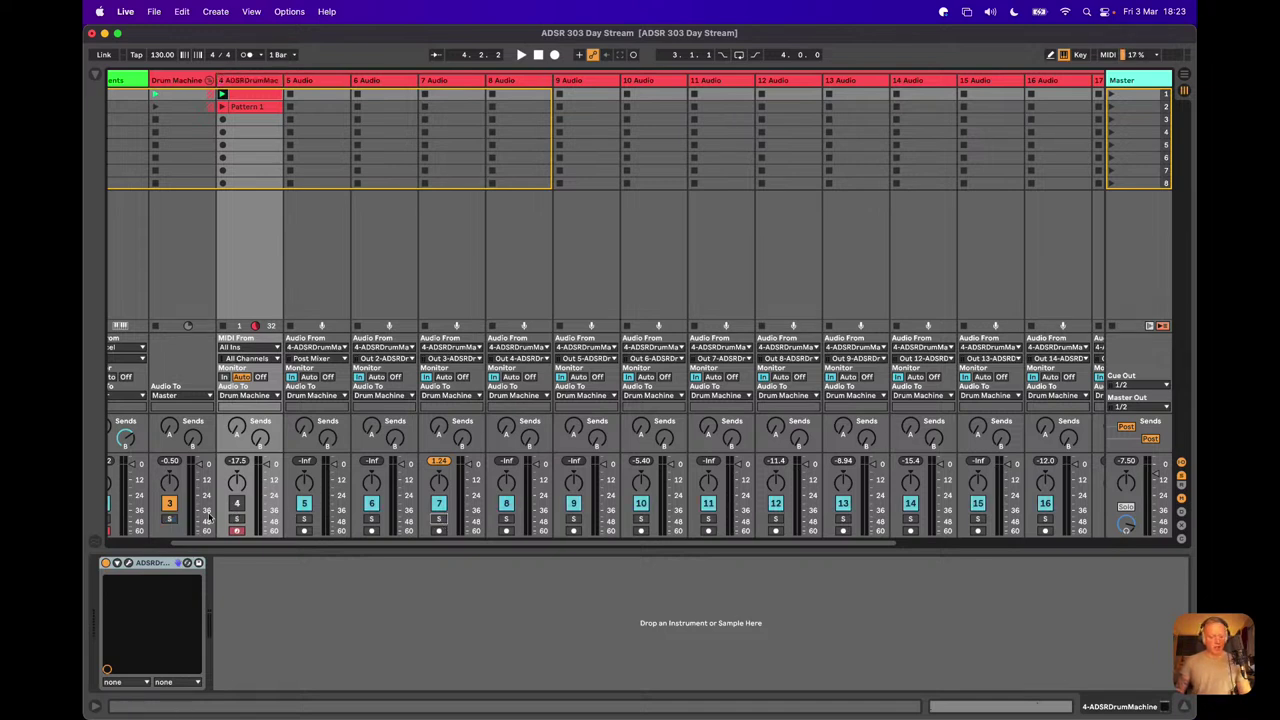
click(170, 519)
key(space)
click(236, 504)
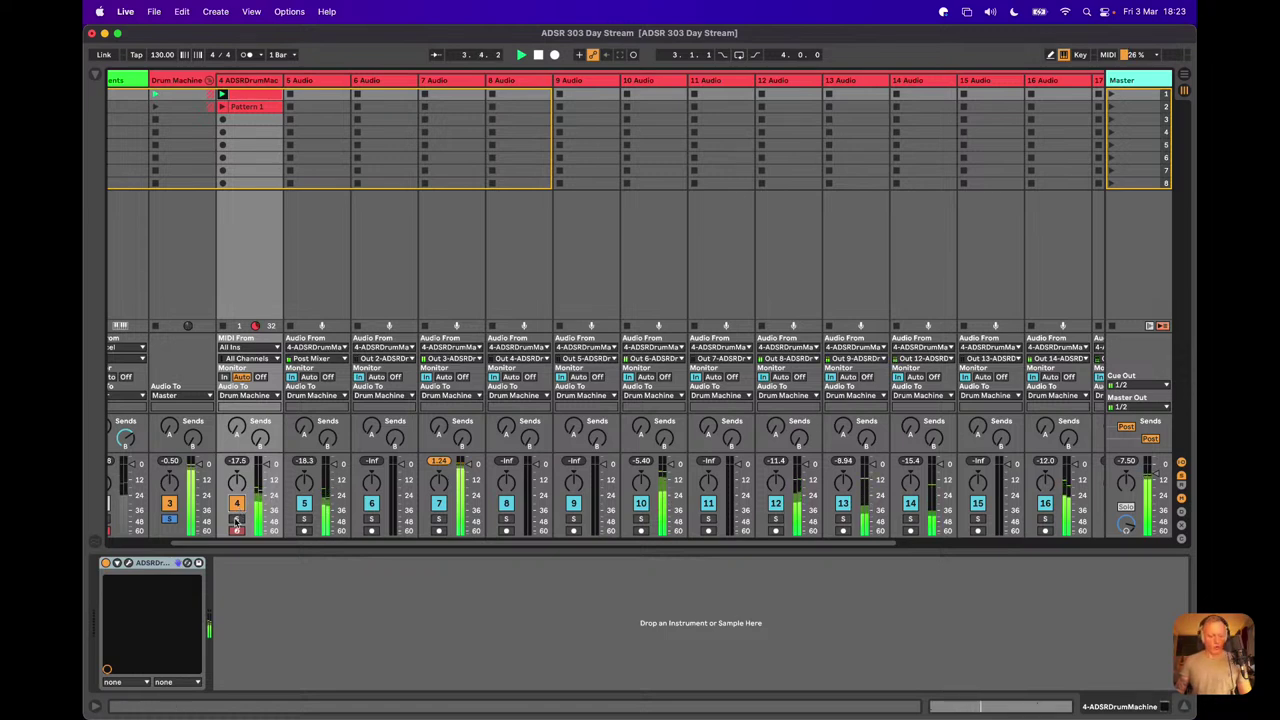
click(236, 519)
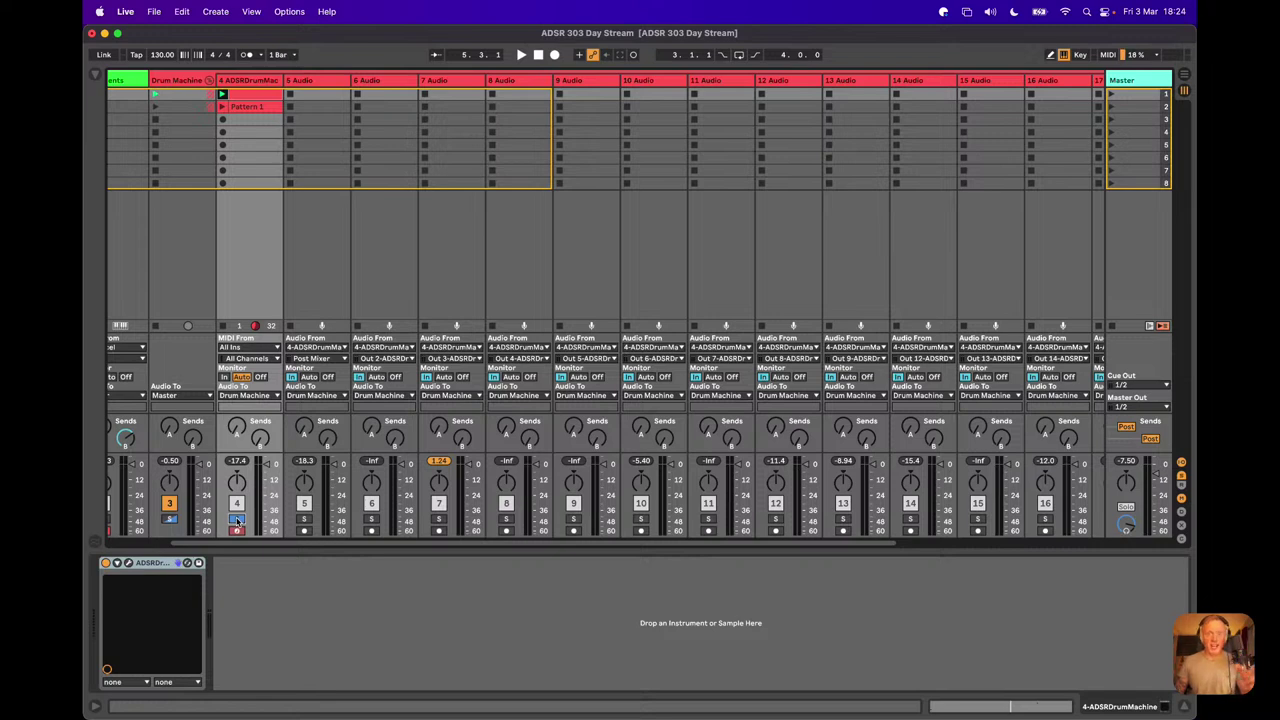
key(space)
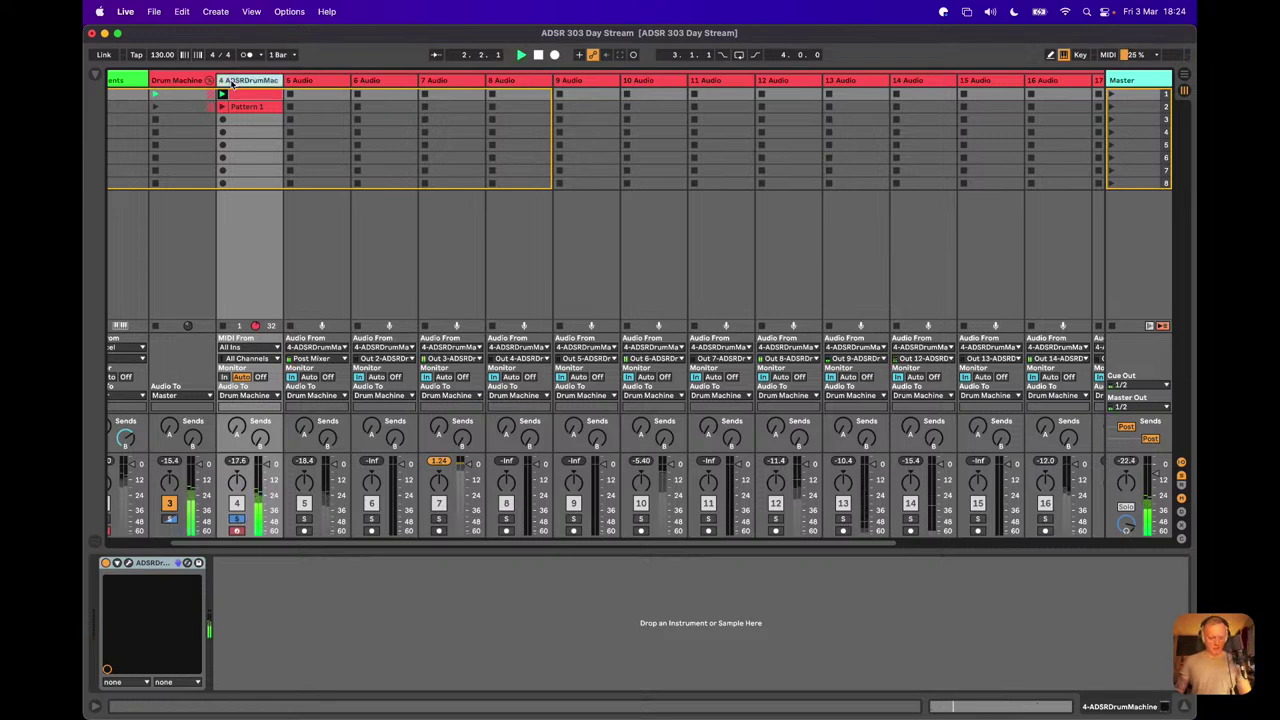
Step: Show the browser, add EQ Eight to the ADSR drum machine track and make its band 1 a low-cut filter
key(super+alt+b)
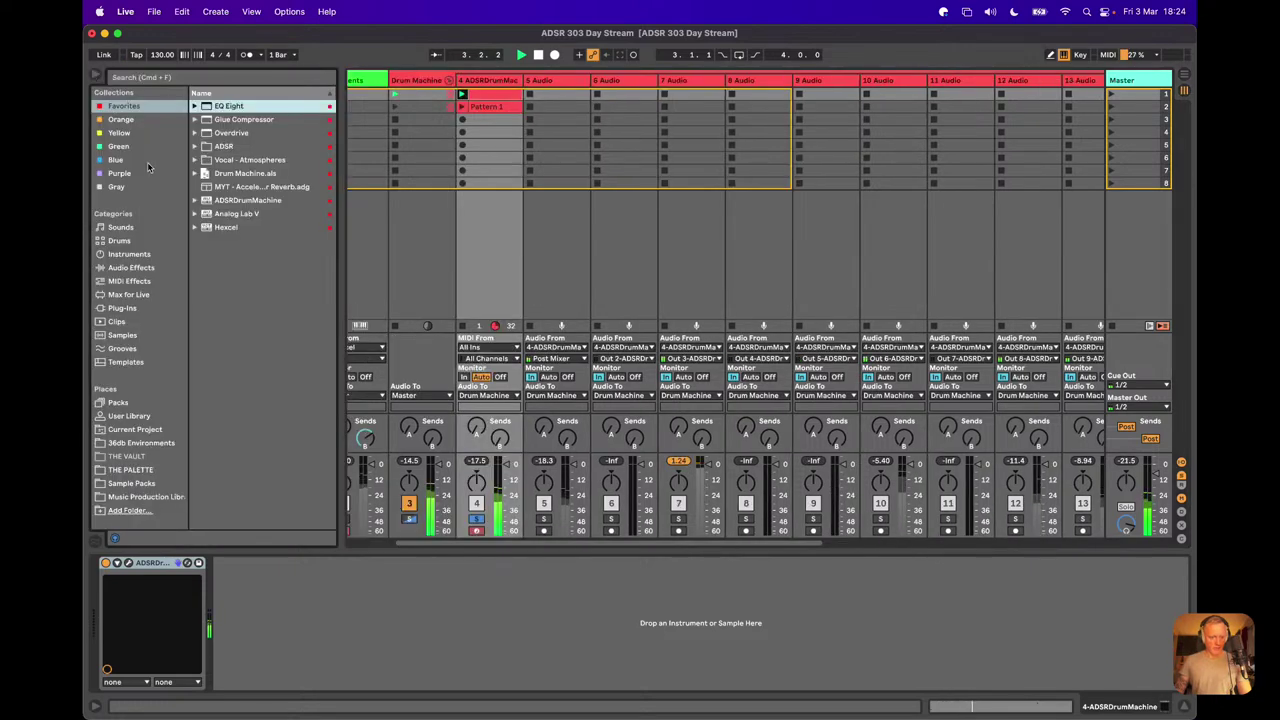
double_click(226, 106)
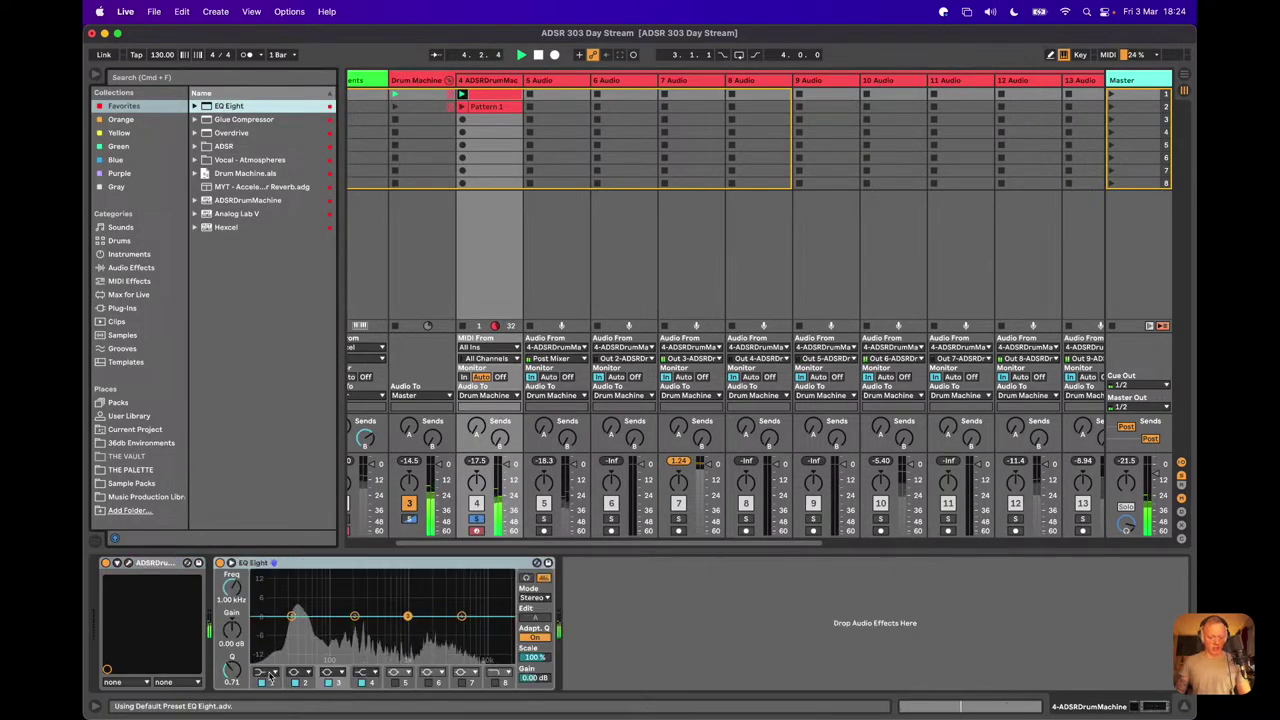
click(270, 612)
click(263, 672)
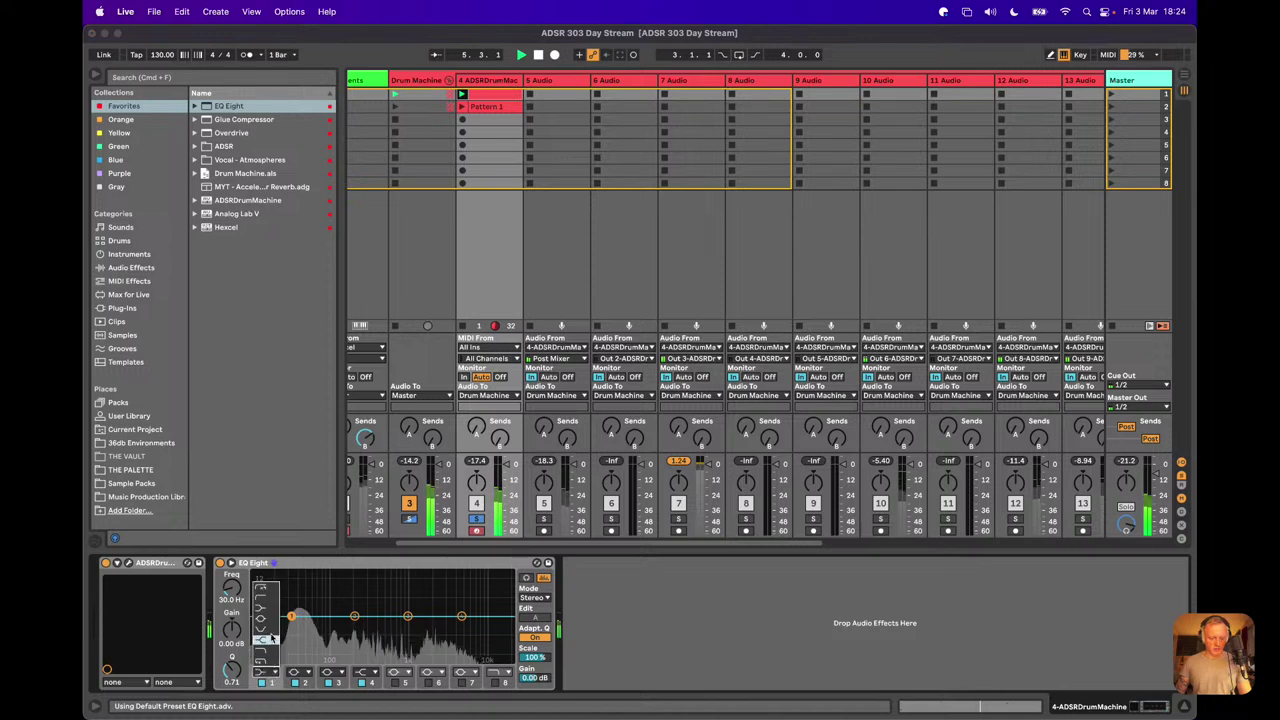
click(266, 601)
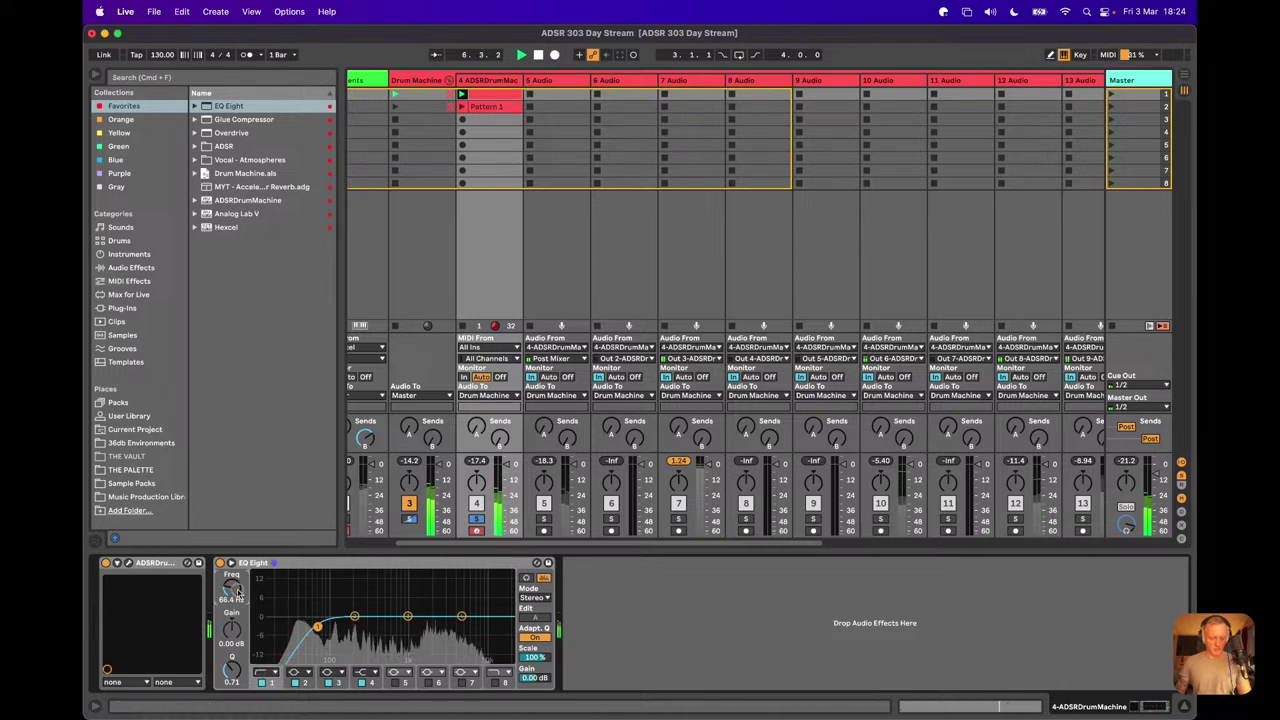
Step: Set the frequency of the band 1 low cut to 46.0 Hz on the drum machine track
drag(237, 592, 237, 560)
scroll(237, 592, down, 3)
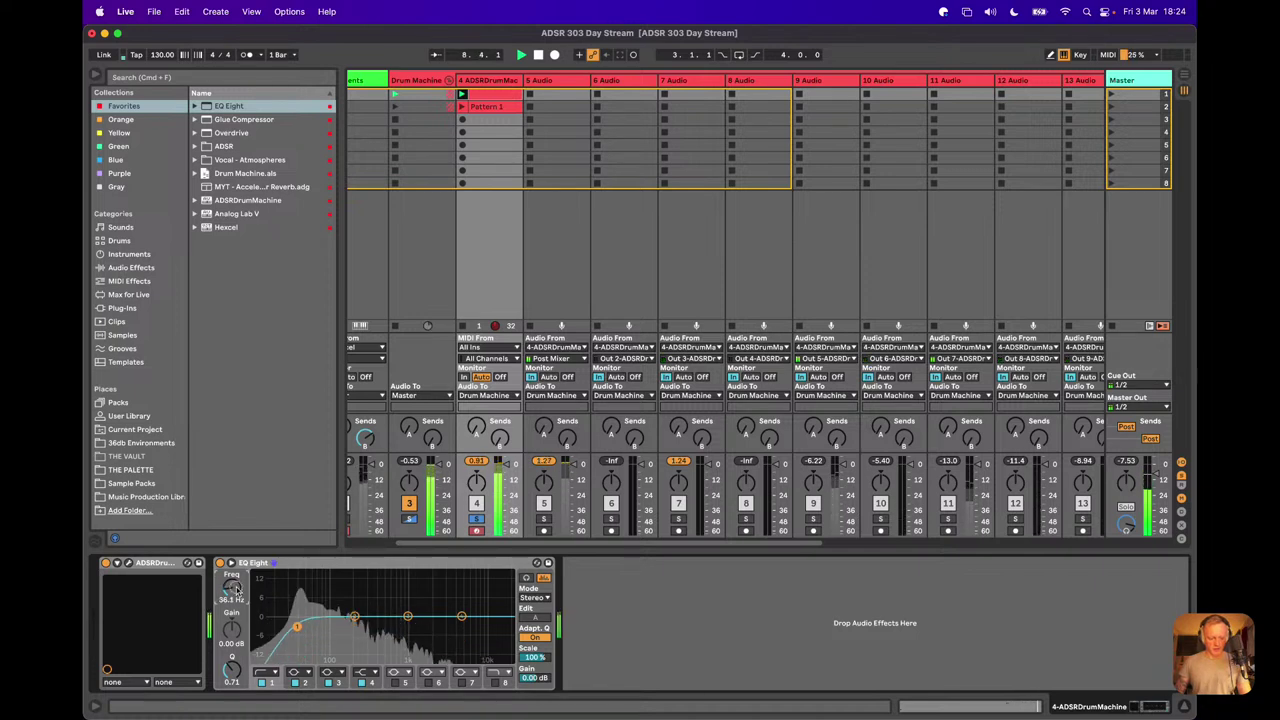
scroll(237, 592, down, 2)
scroll(237, 592, up, 1)
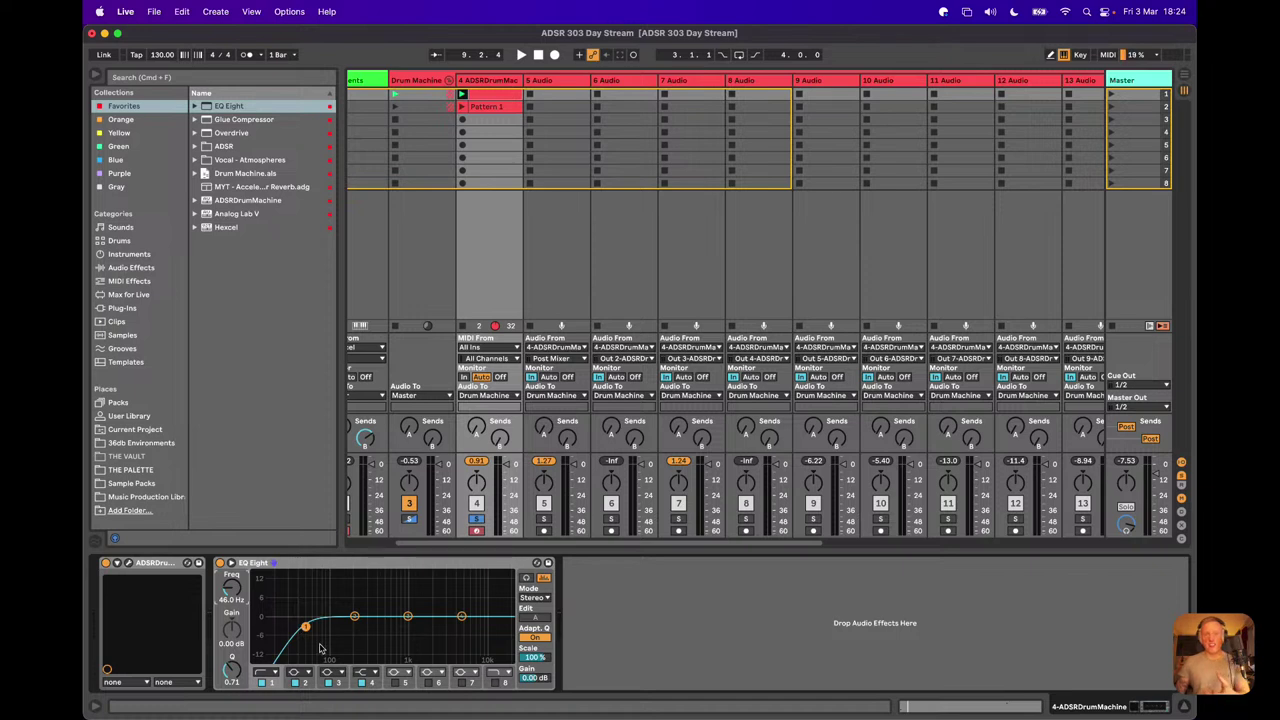
Step: Unsolo the ADSR drum machine track, play the Drum Machine group and turn off 5 Audio
click(478, 520)
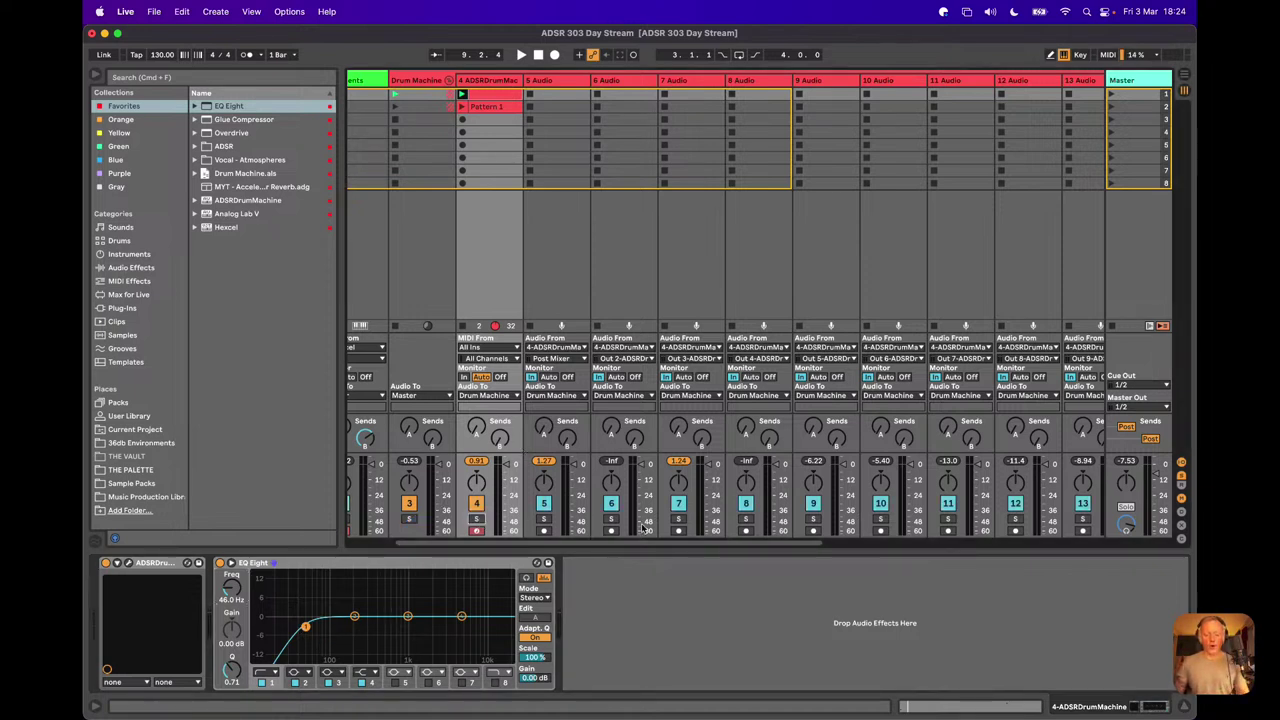
key(space)
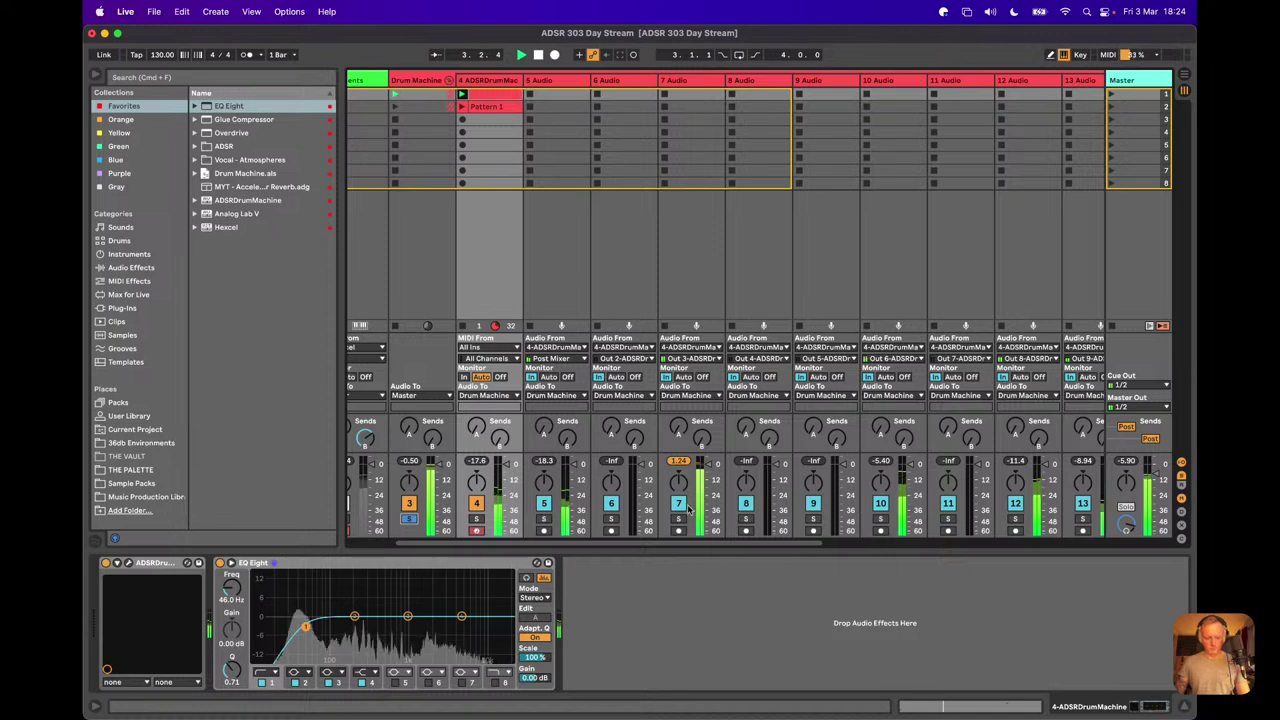
click(544, 503)
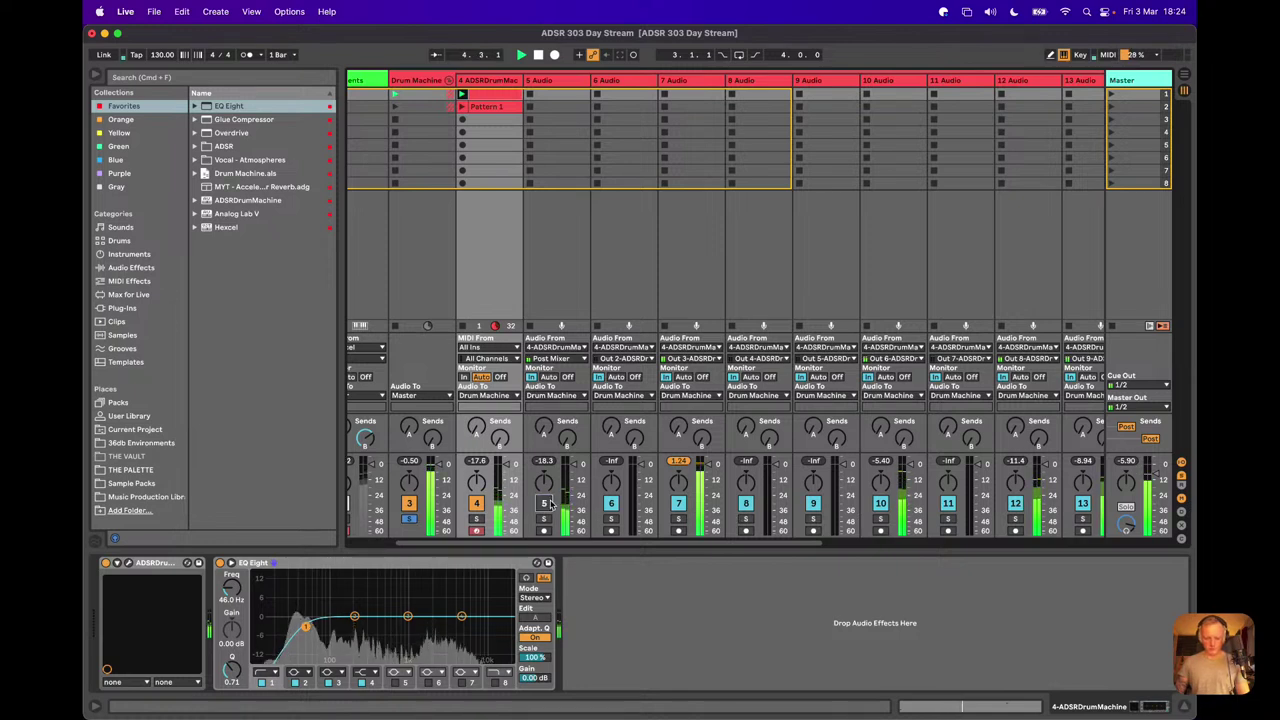
Step: Solo 10 Audio, turn on high-cut band 8 at 15.6 kHz in its EQ Eight, and stop playback
click(881, 521)
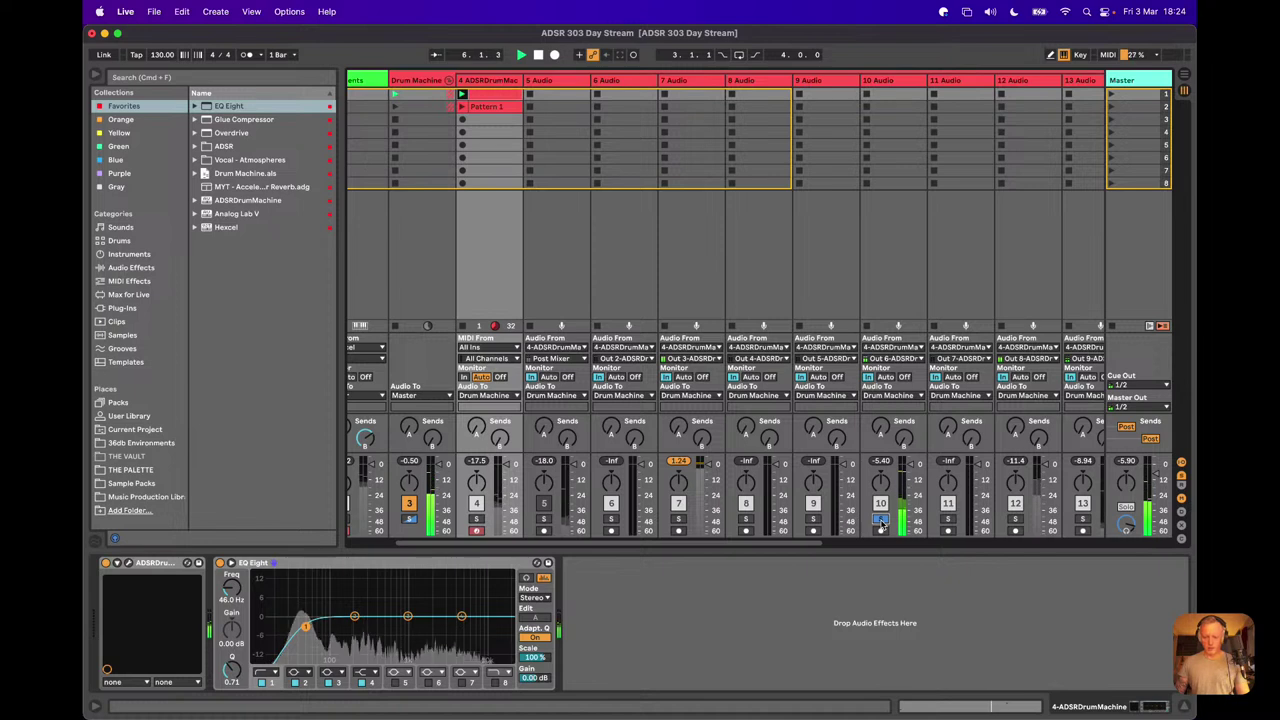
click(878, 81)
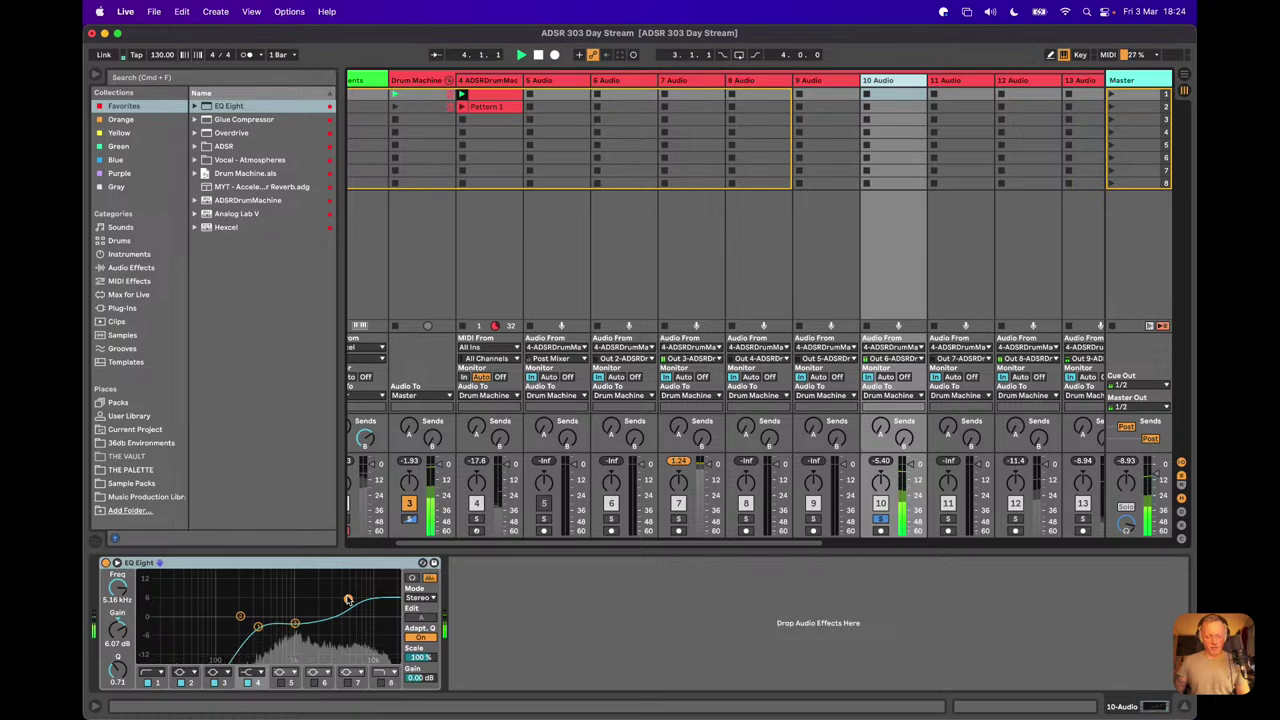
click(379, 682)
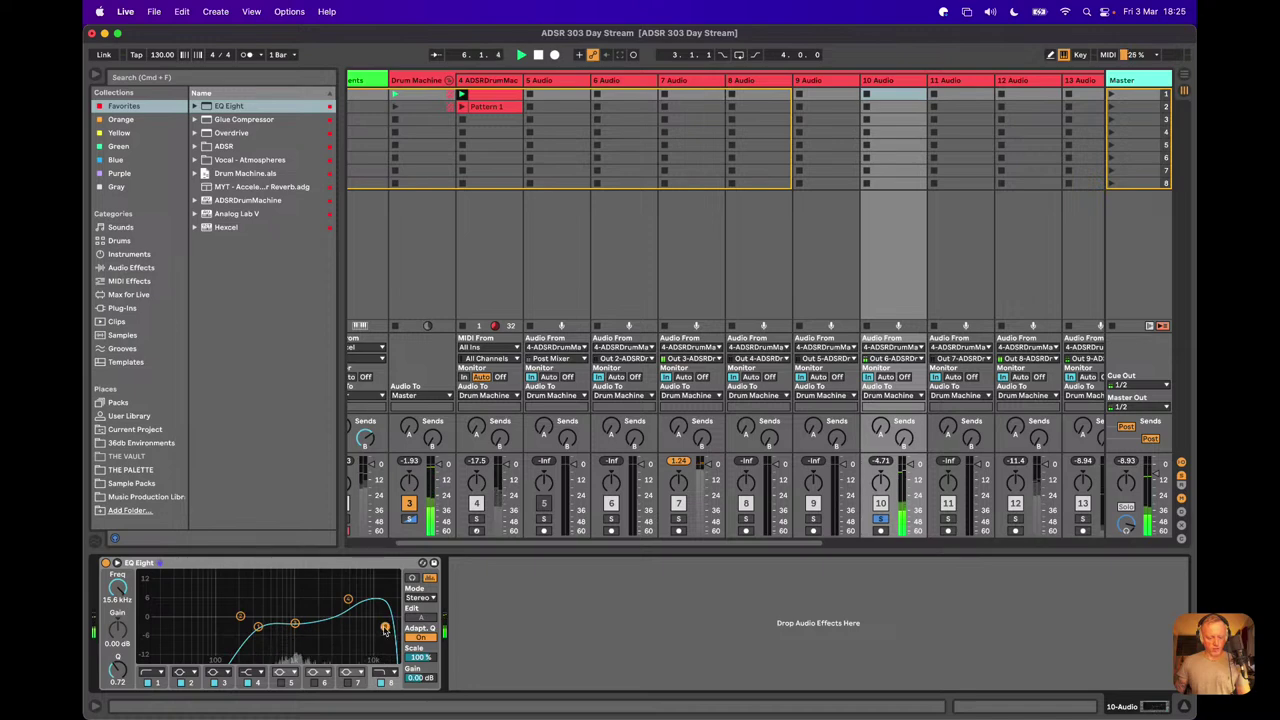
key(space)
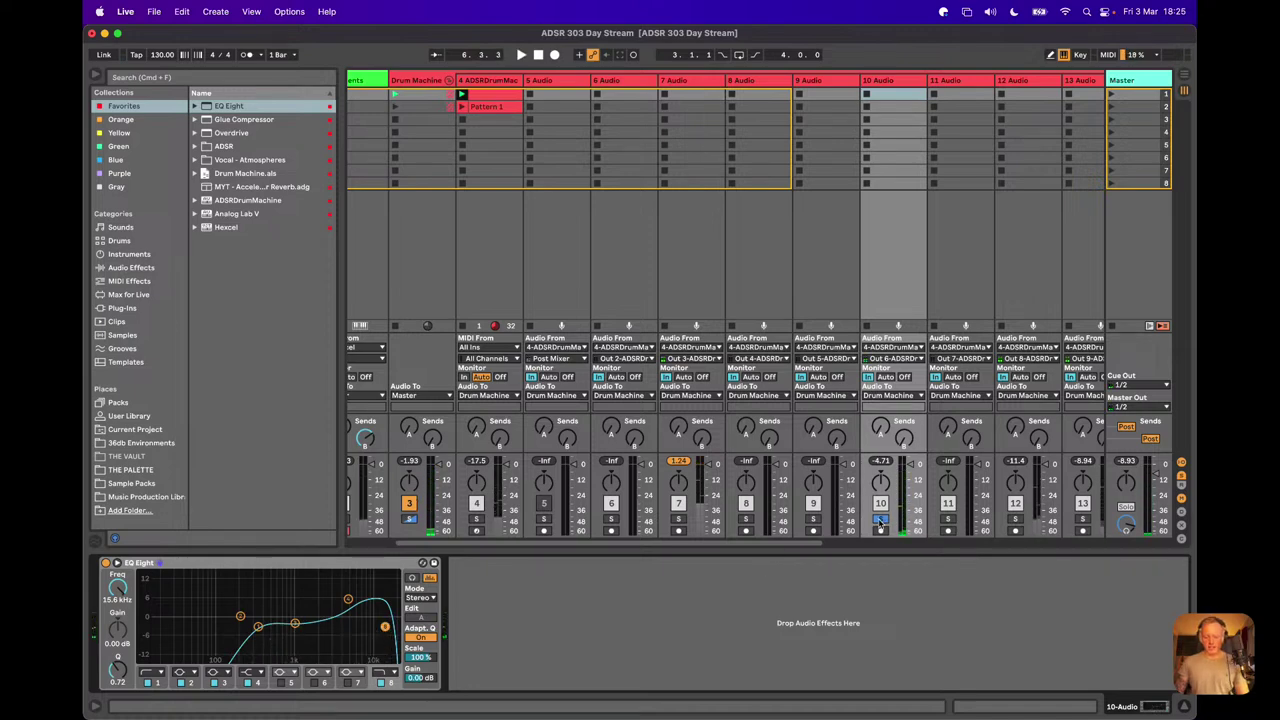
Step: Unsolo 10 Audio, then play 12 Audio soloed and select it to show its EQ Eight and Delay
scroll(879, 523, right, 5)
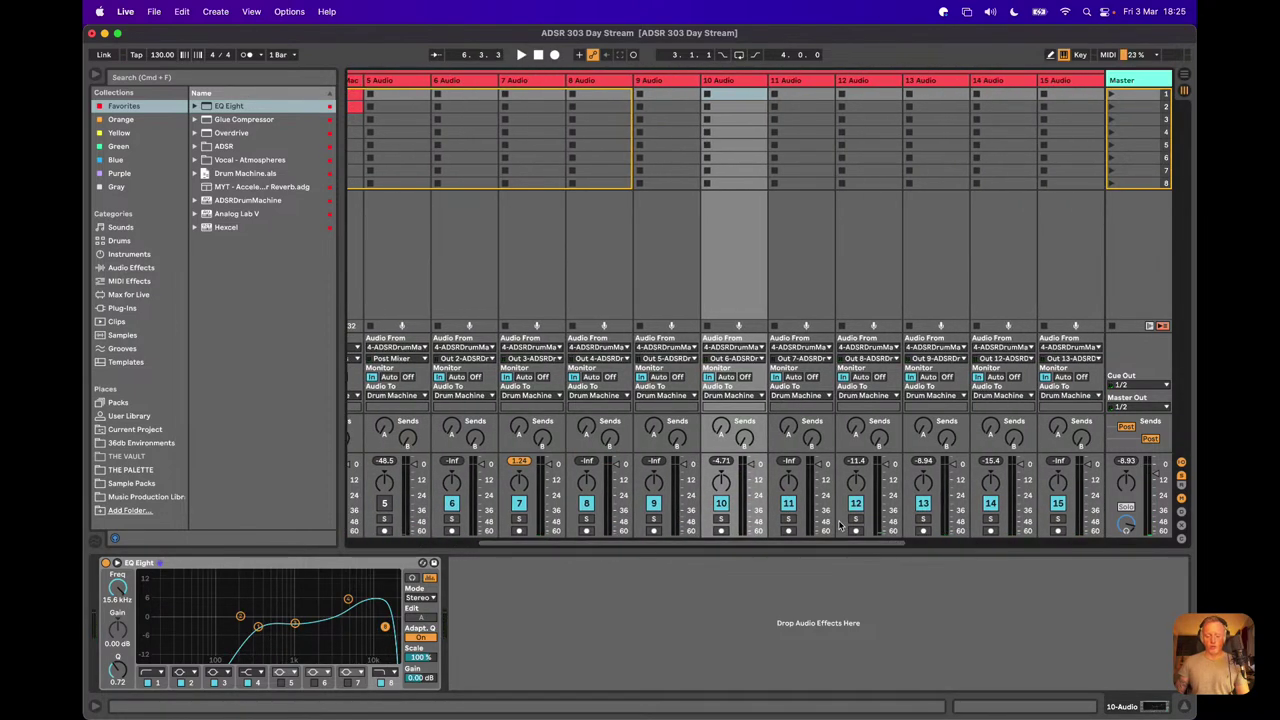
key(space)
drag(863, 545, 879, 546)
click(792, 80)
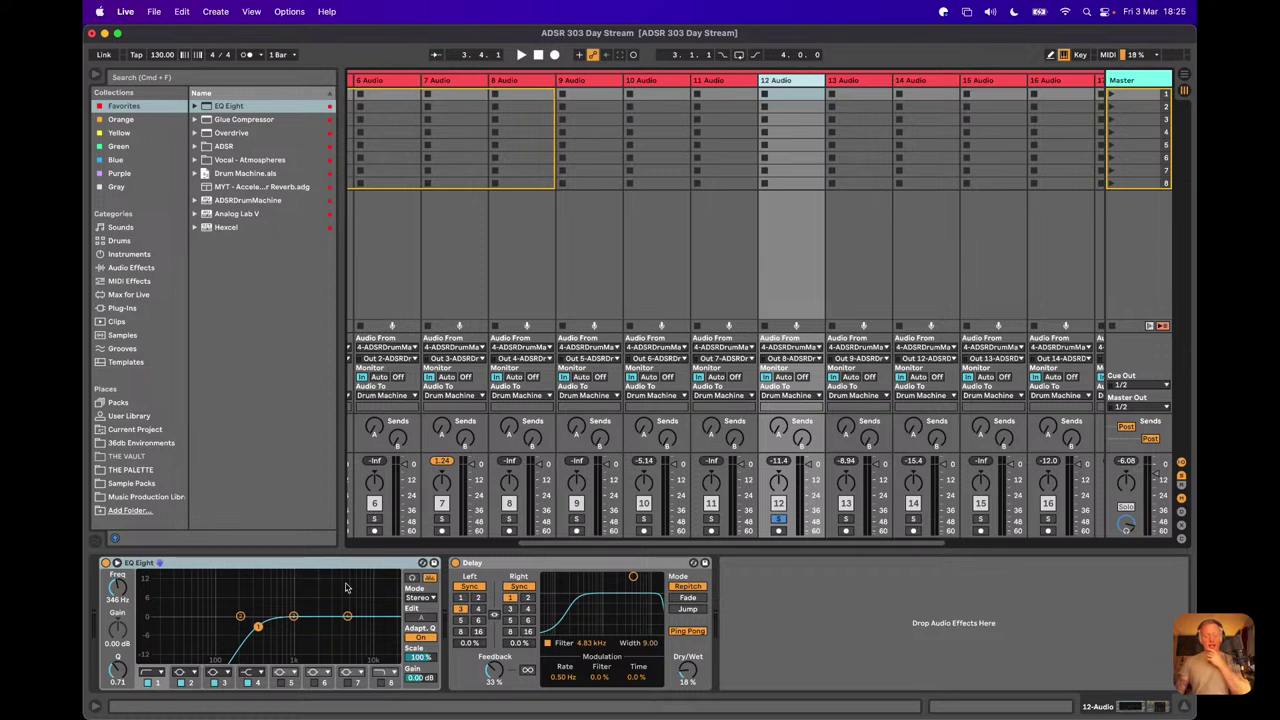
Step: Set the Delay on 12 Audio to 26% feedback and 25% dry/wet, and turn off Ping Pong
click(520, 565)
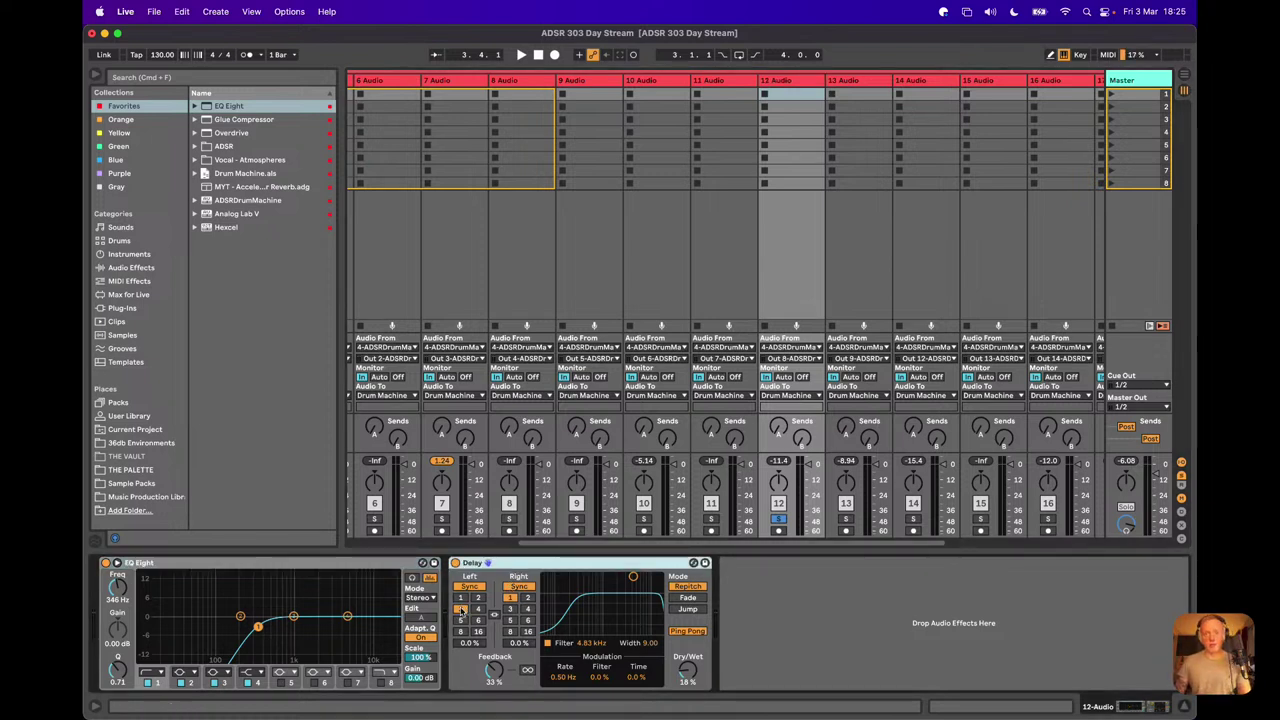
click(461, 610)
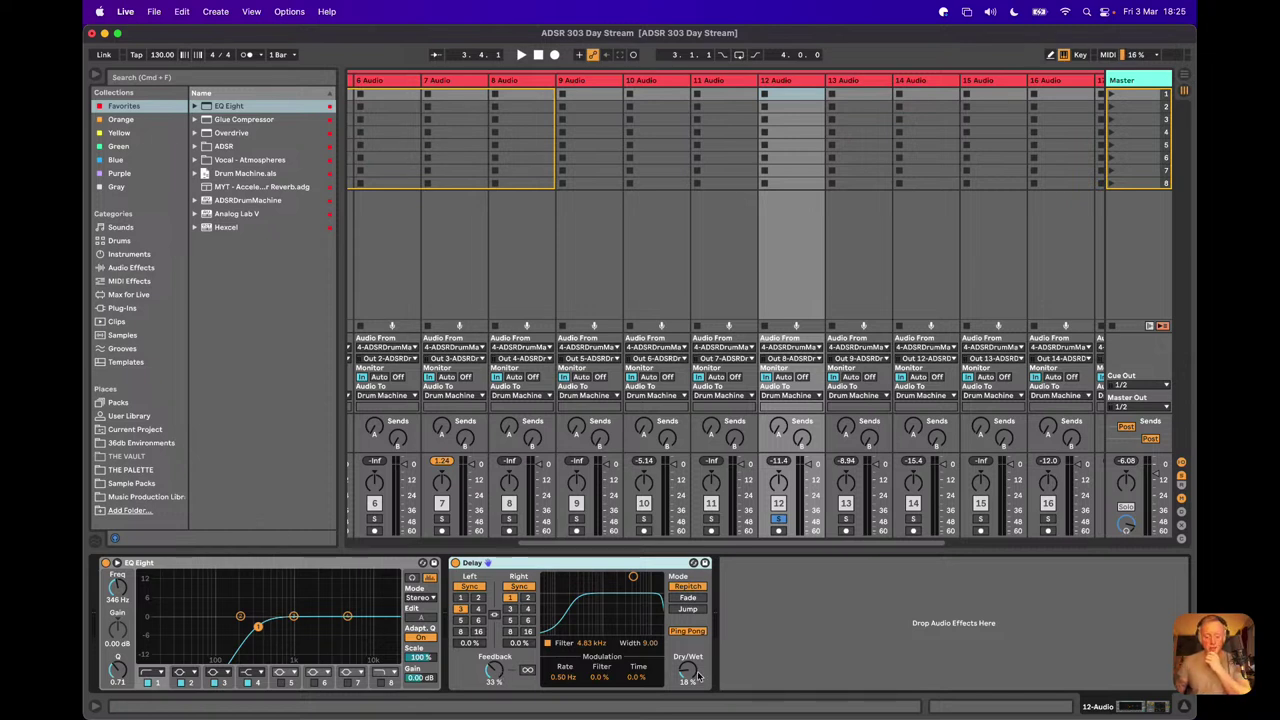
click(492, 672)
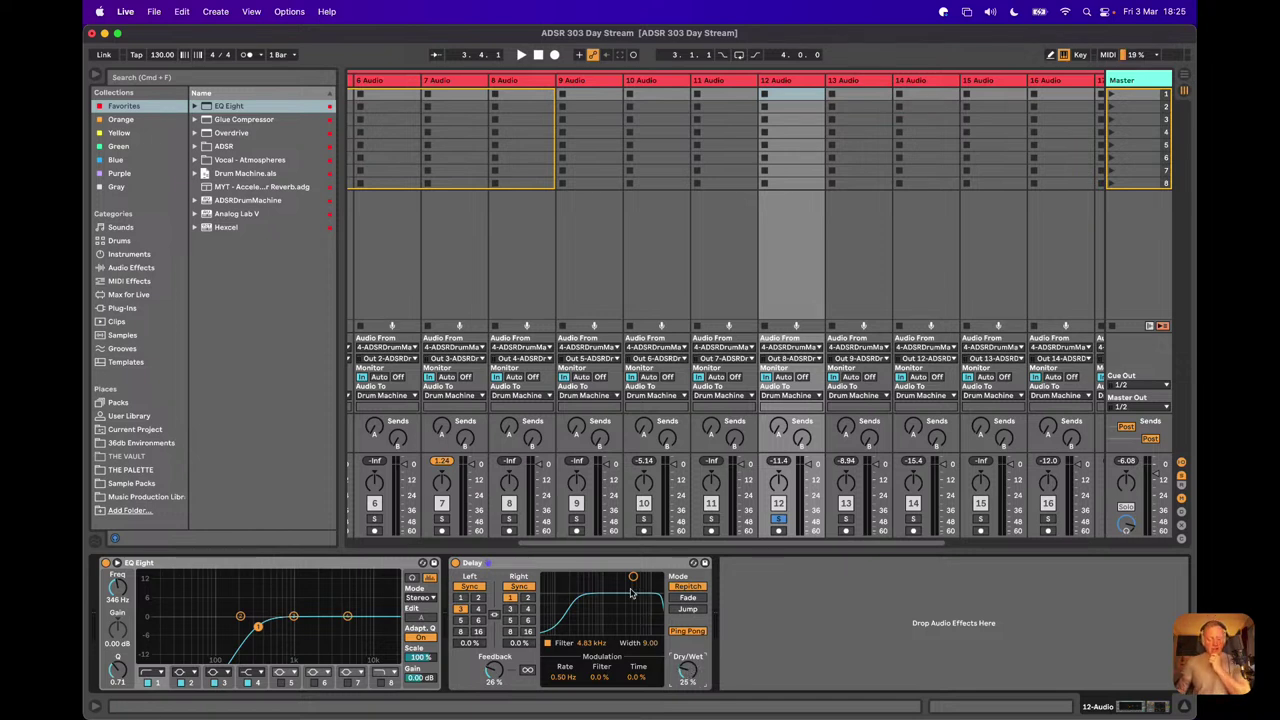
key(space)
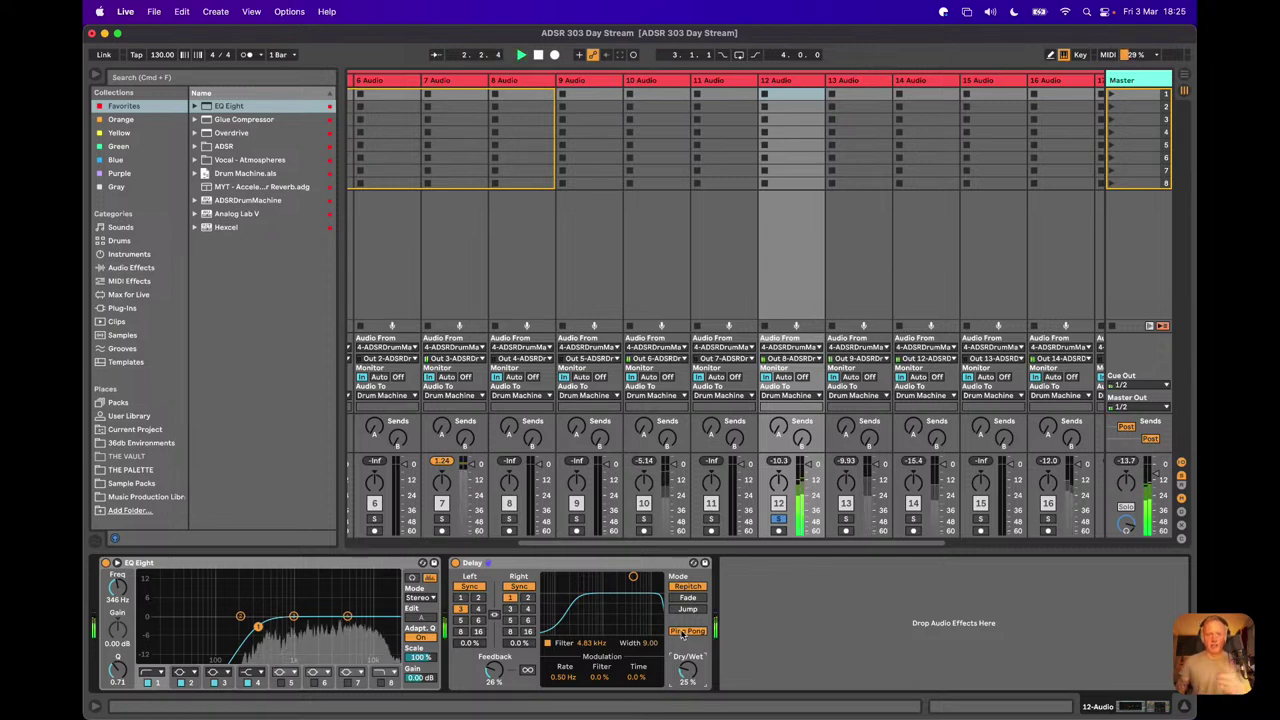
click(686, 631)
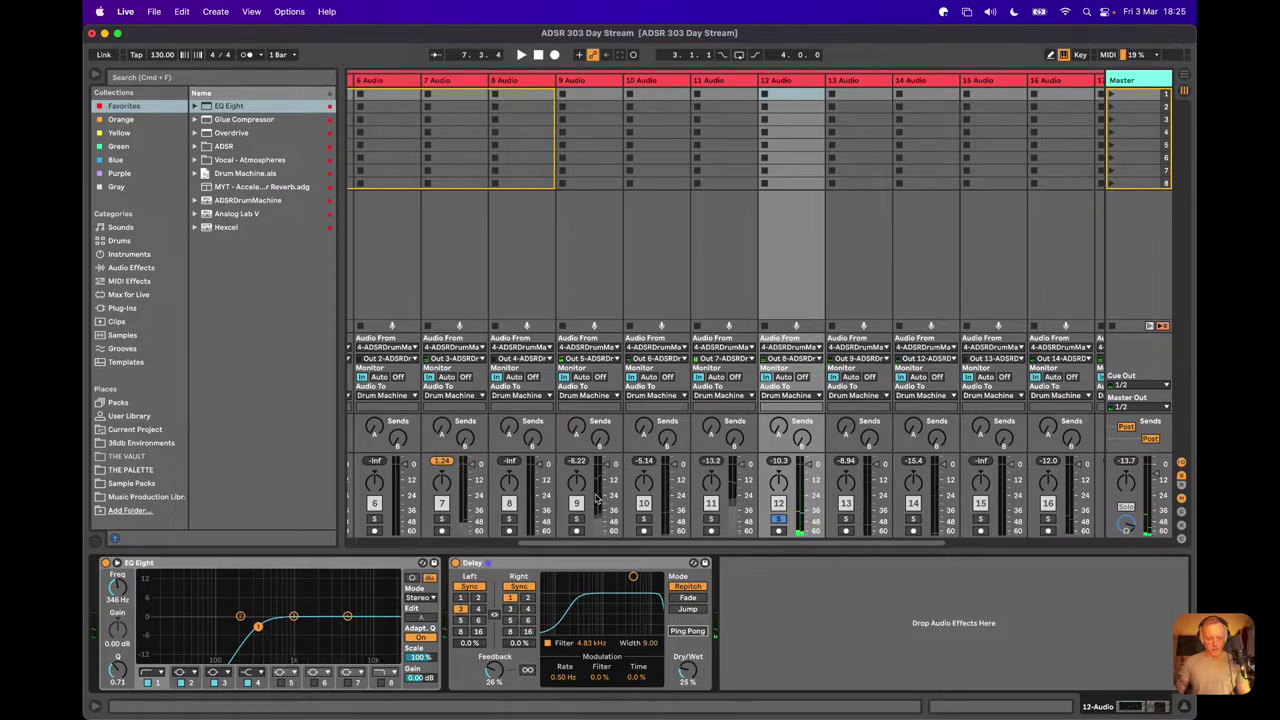
Step: Unsolo 12 Audio and play the whole Drum Machine group, keeping the Delay's dry/wet at 25%
scroll(595, 499, left, 3)
scroll(595, 499, left, 3)
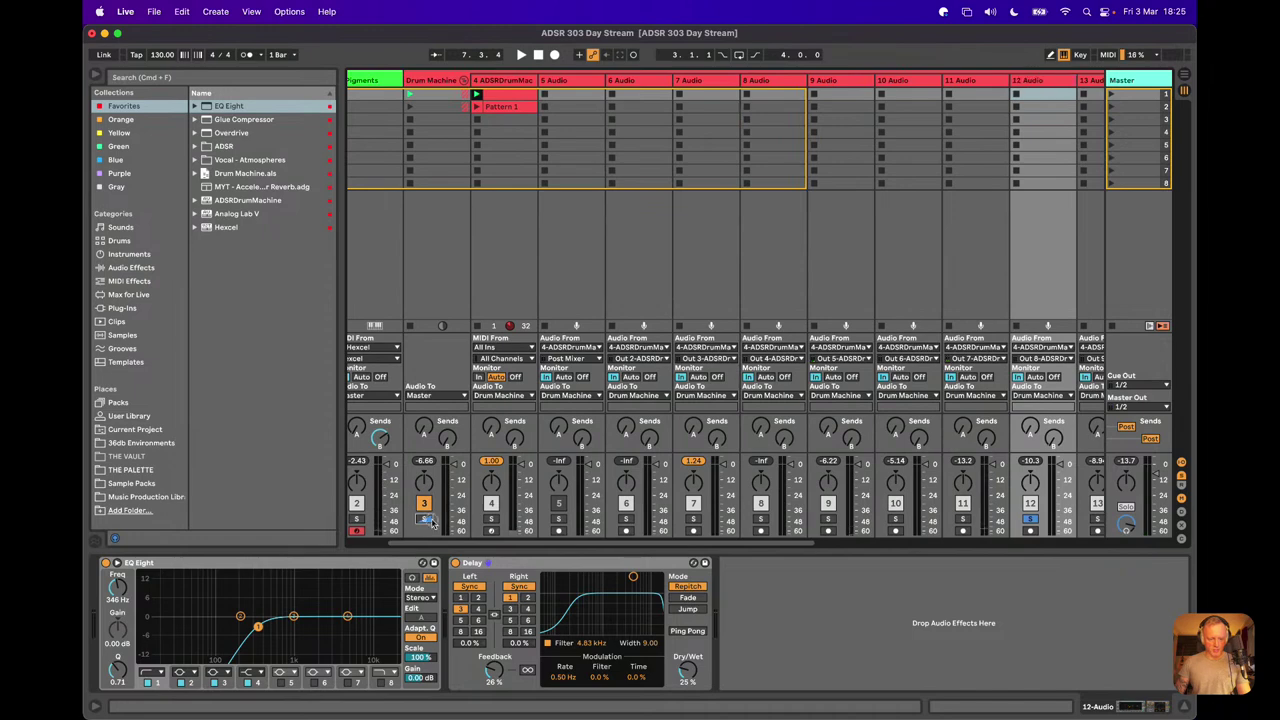
key(space)
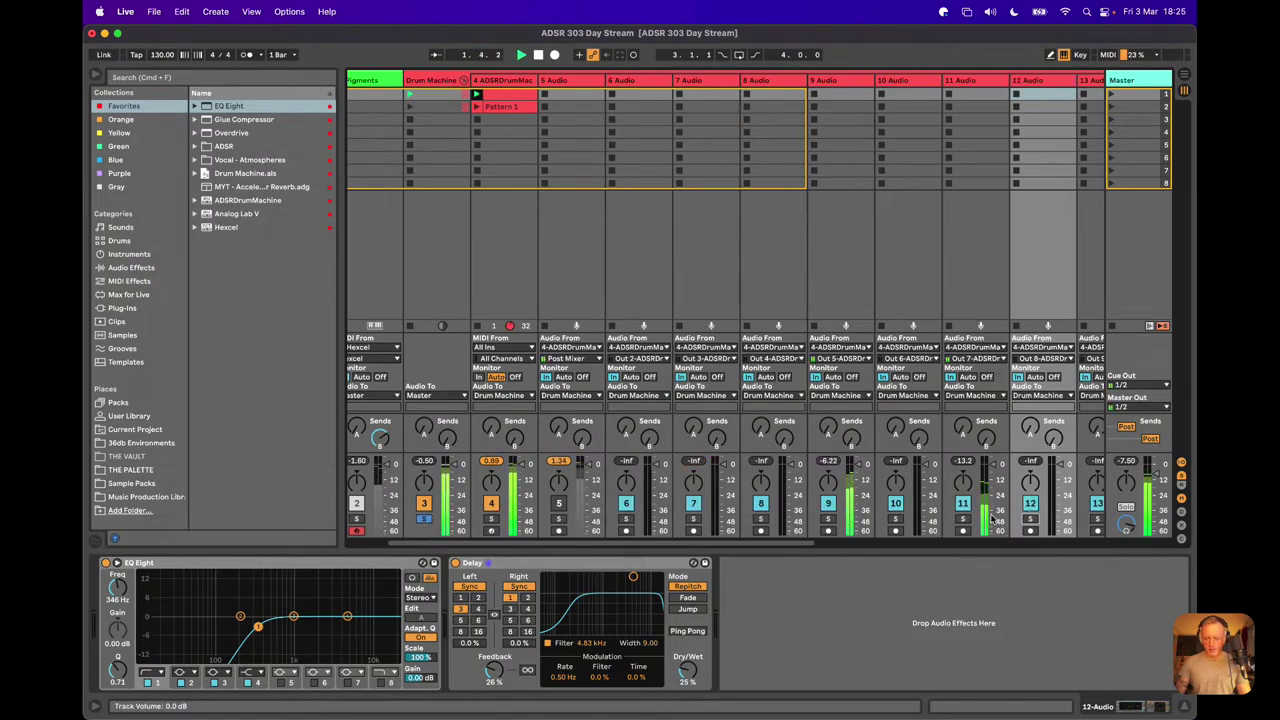
scroll(960, 510, right, 4)
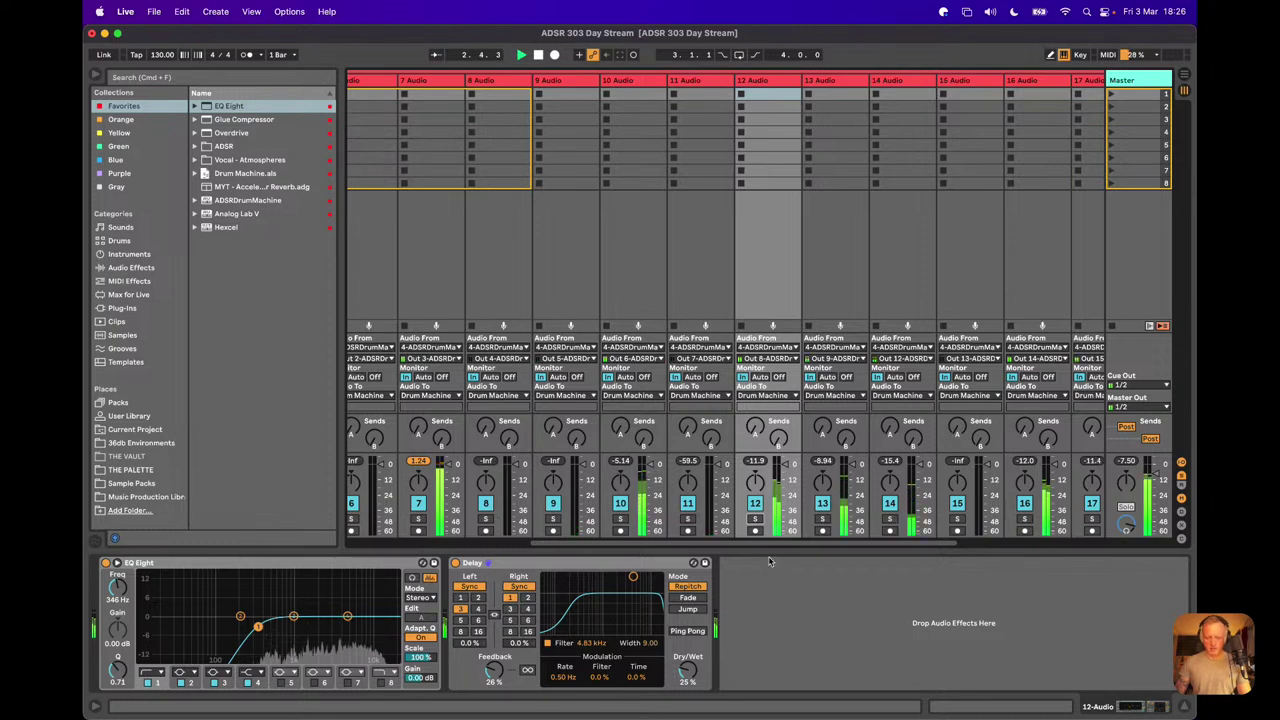
drag(690, 670, 690, 668)
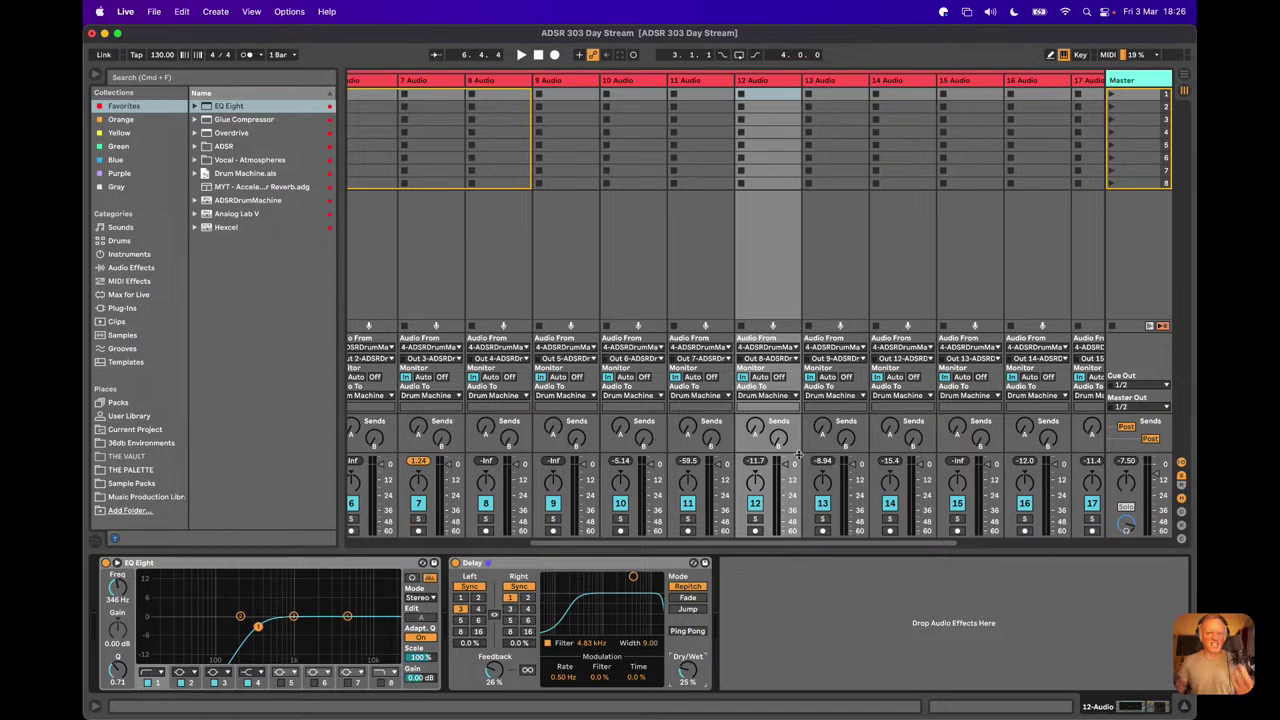
Step: Play the drums with 13 Audio soloed, then 14 Audio soloed instead, selecting each track to show its devices
scroll(798, 455, right, 6)
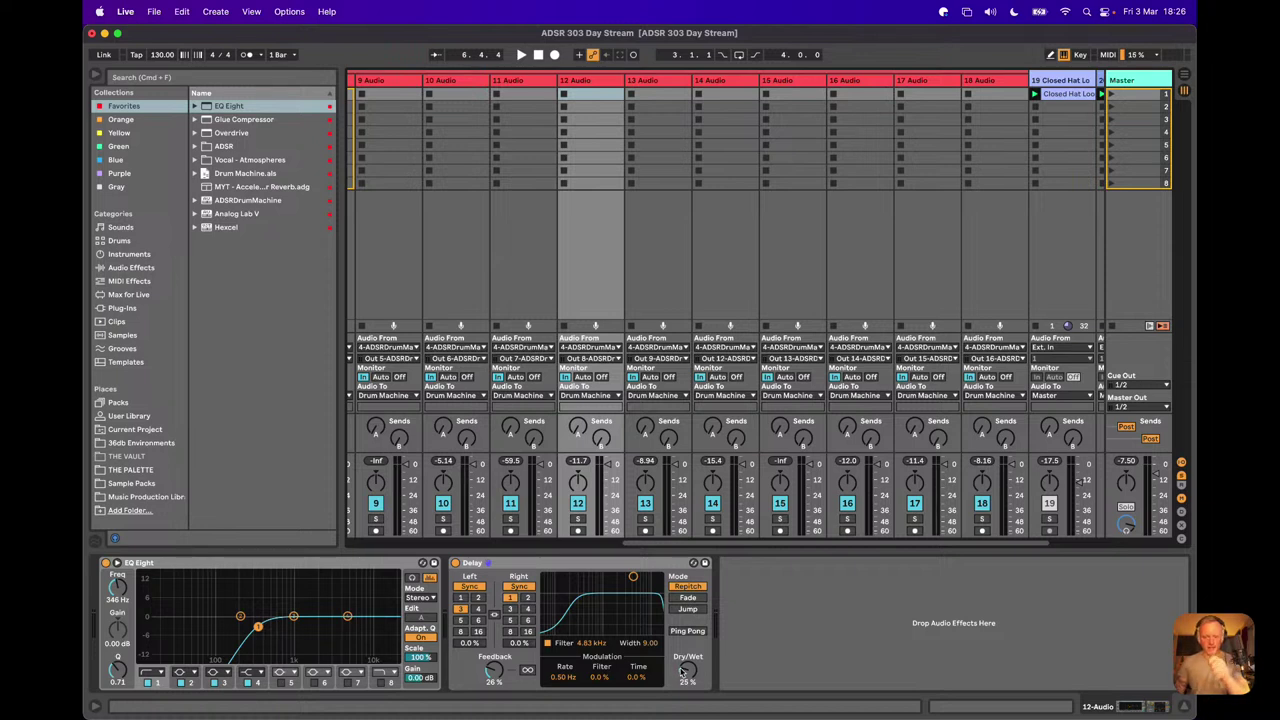
key(space)
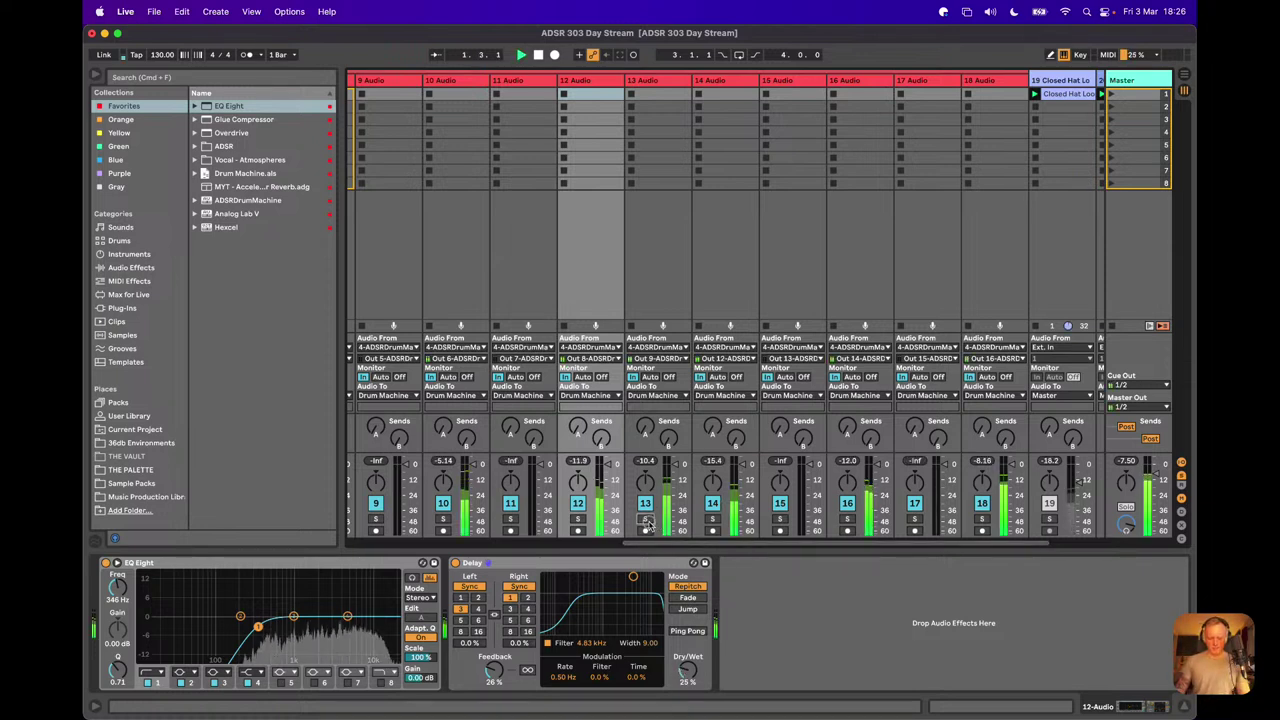
click(646, 520)
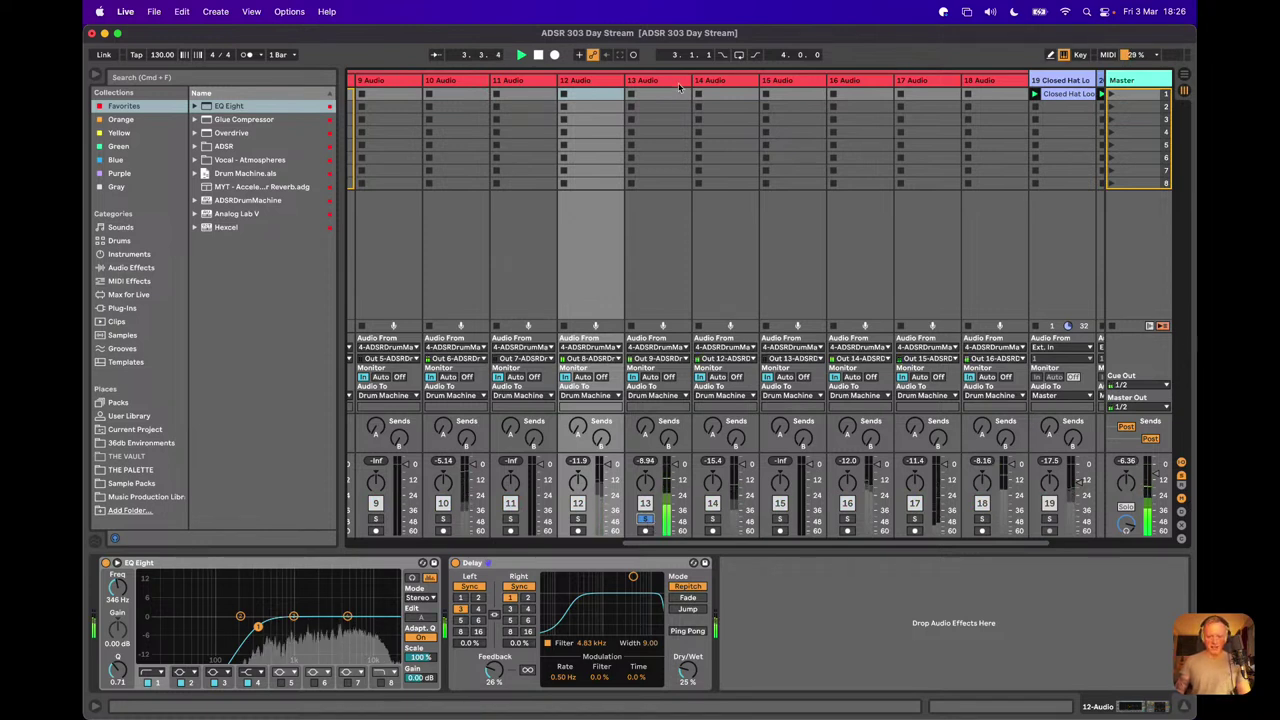
click(678, 88)
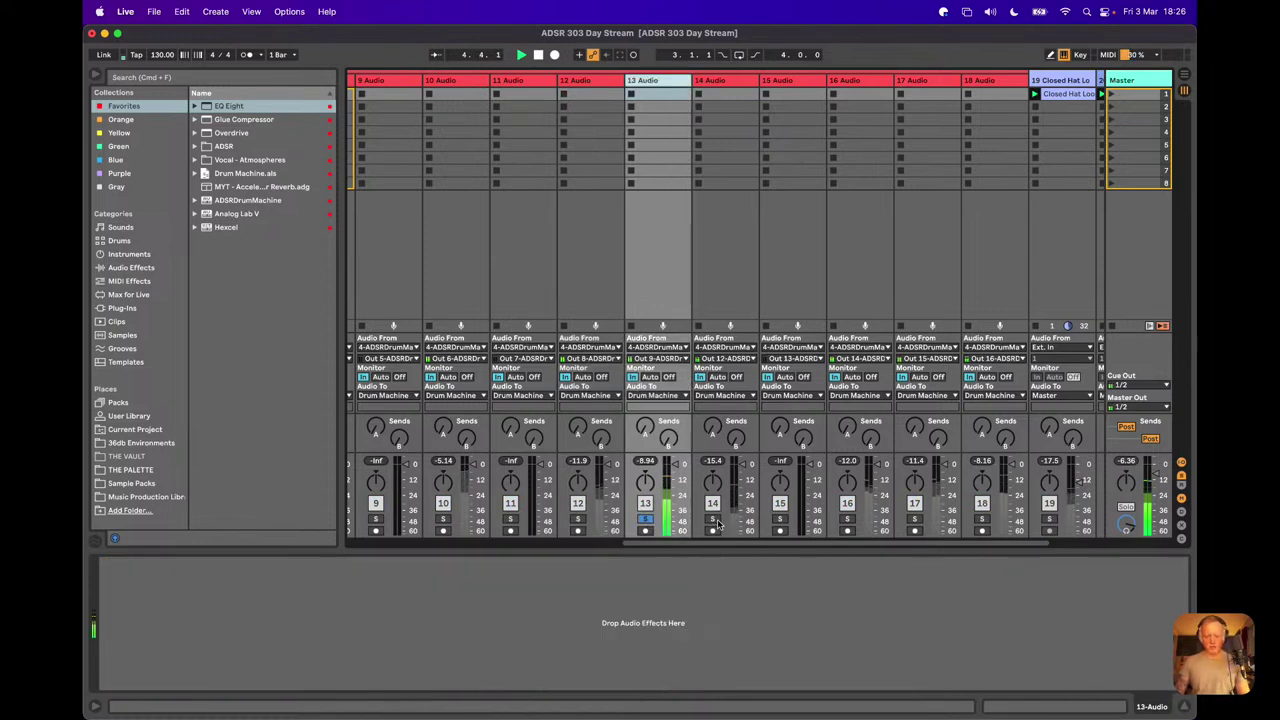
click(727, 82)
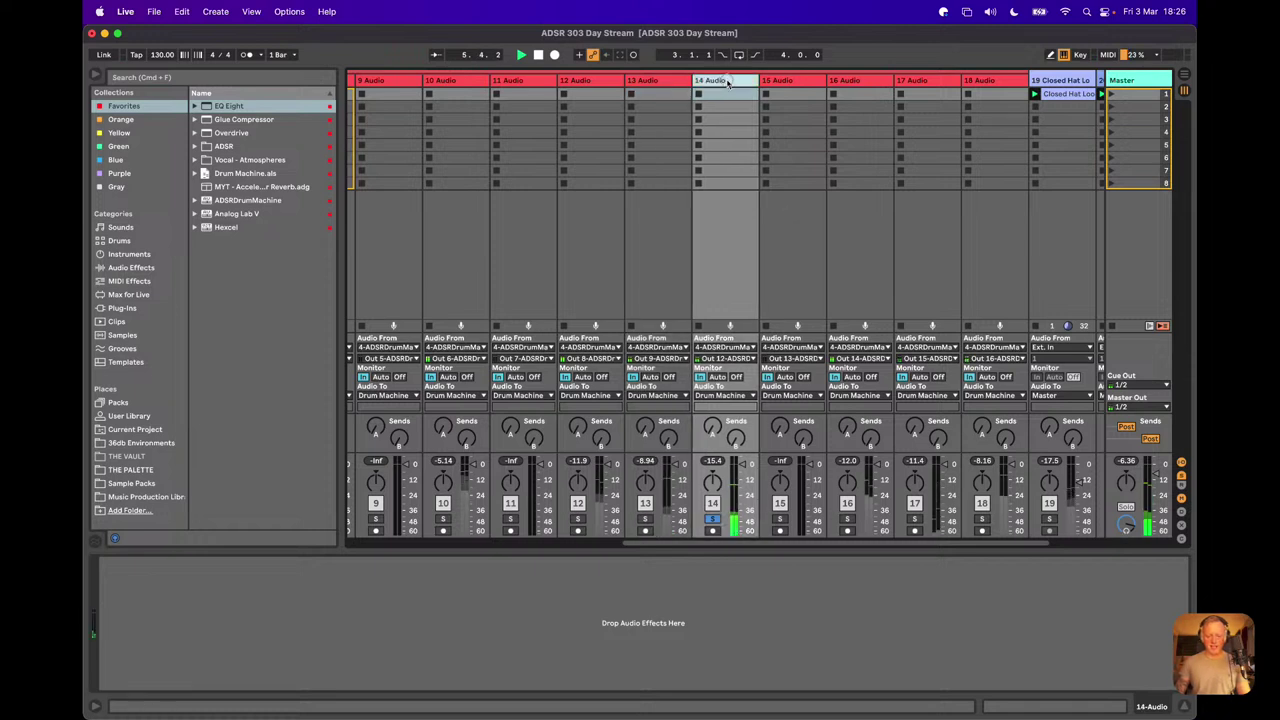
Step: Solo 16 Audio in place of 14 Audio and restart playback from the beginning
click(775, 573)
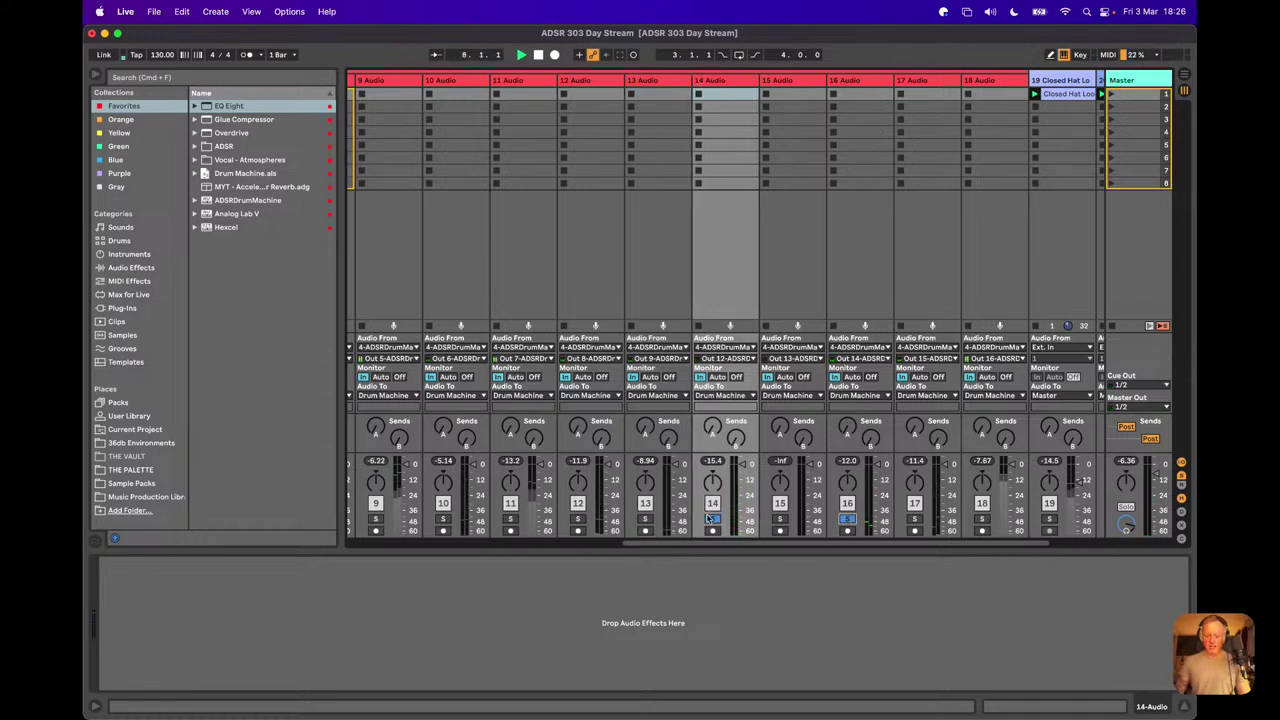
key(space)
key(space)
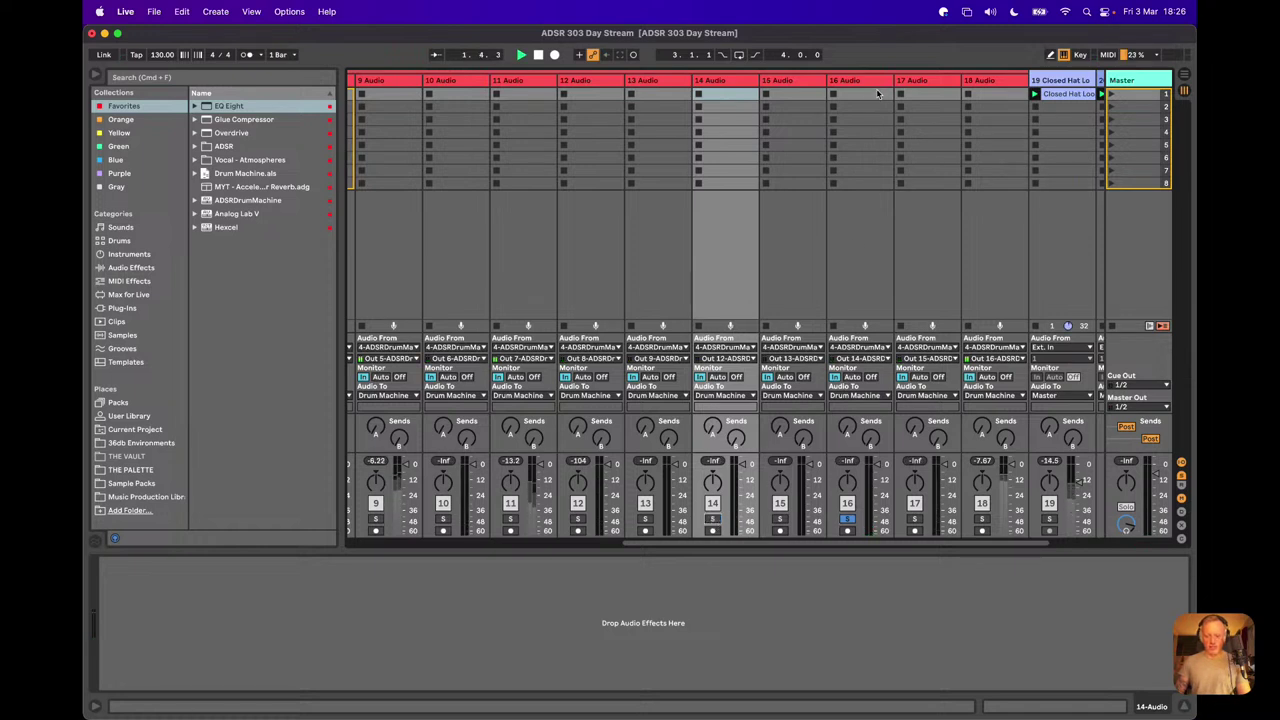
key(space)
key(space)
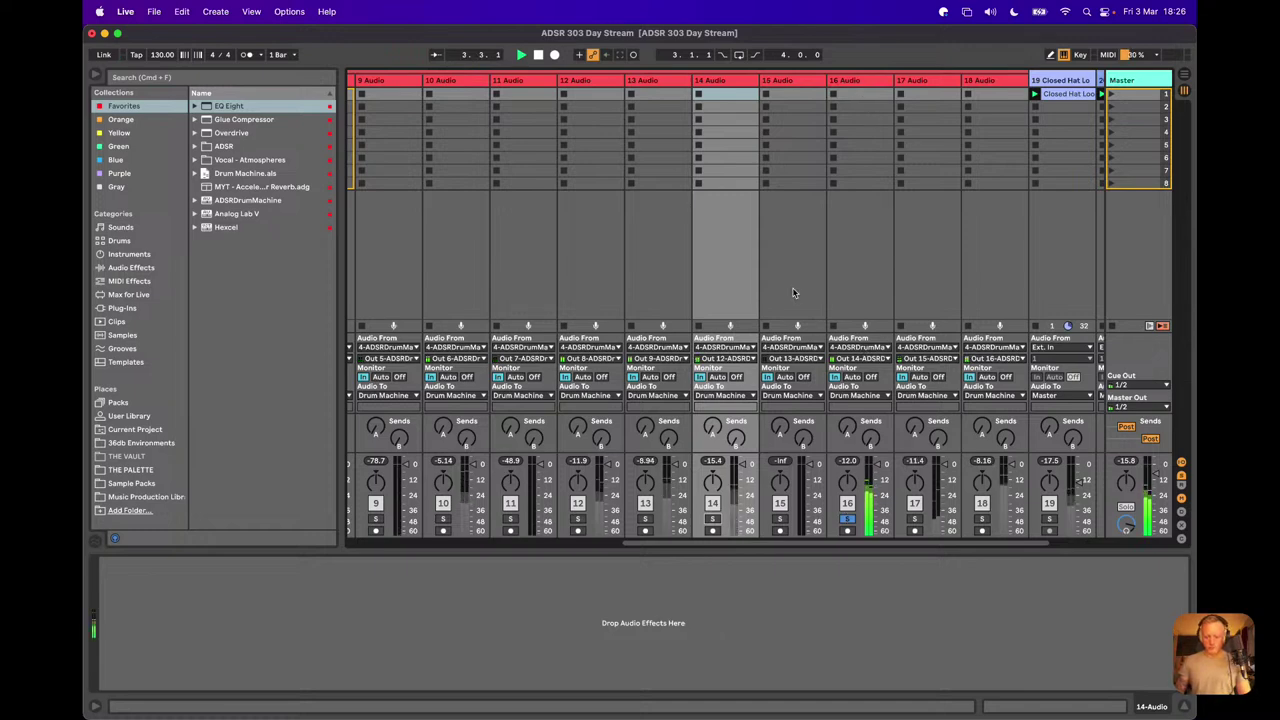
Step: Open the Drum Machine plug-in from the 4 ADSRDrumMachine track and show the Stab, Bass and bus channels in its mixer
scroll(794, 289, left, 10)
click(460, 250)
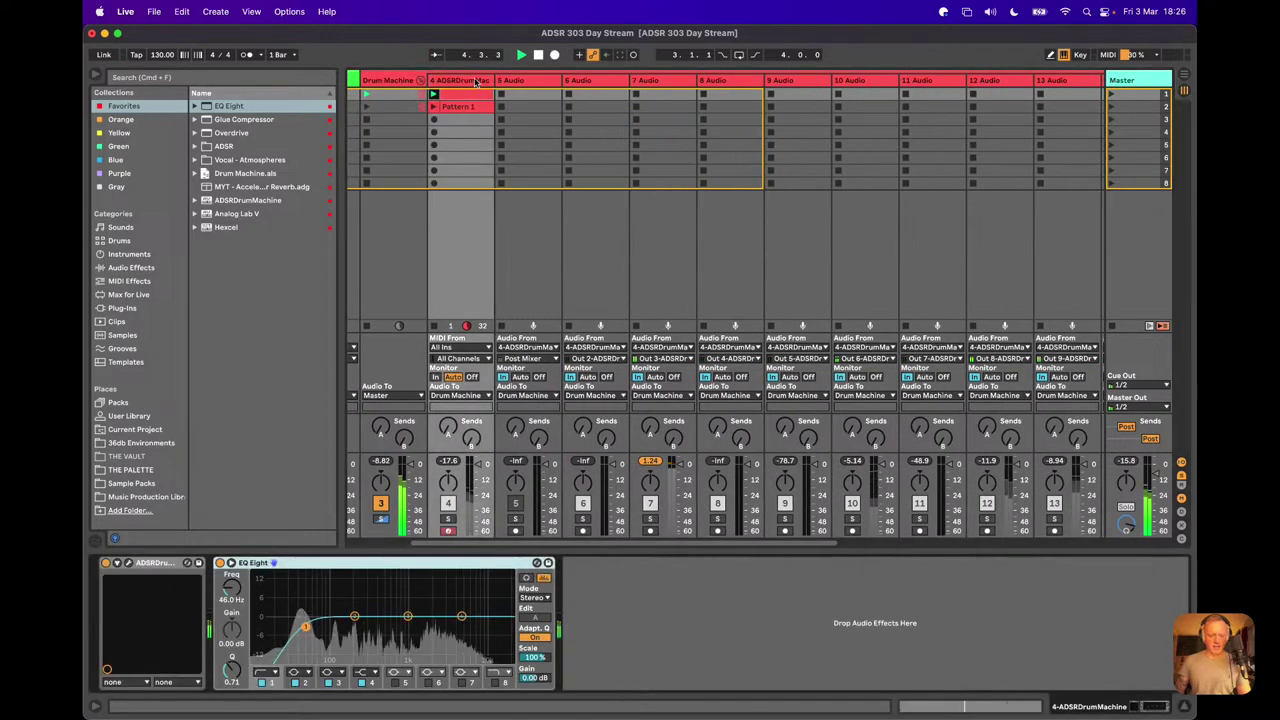
click(128, 563)
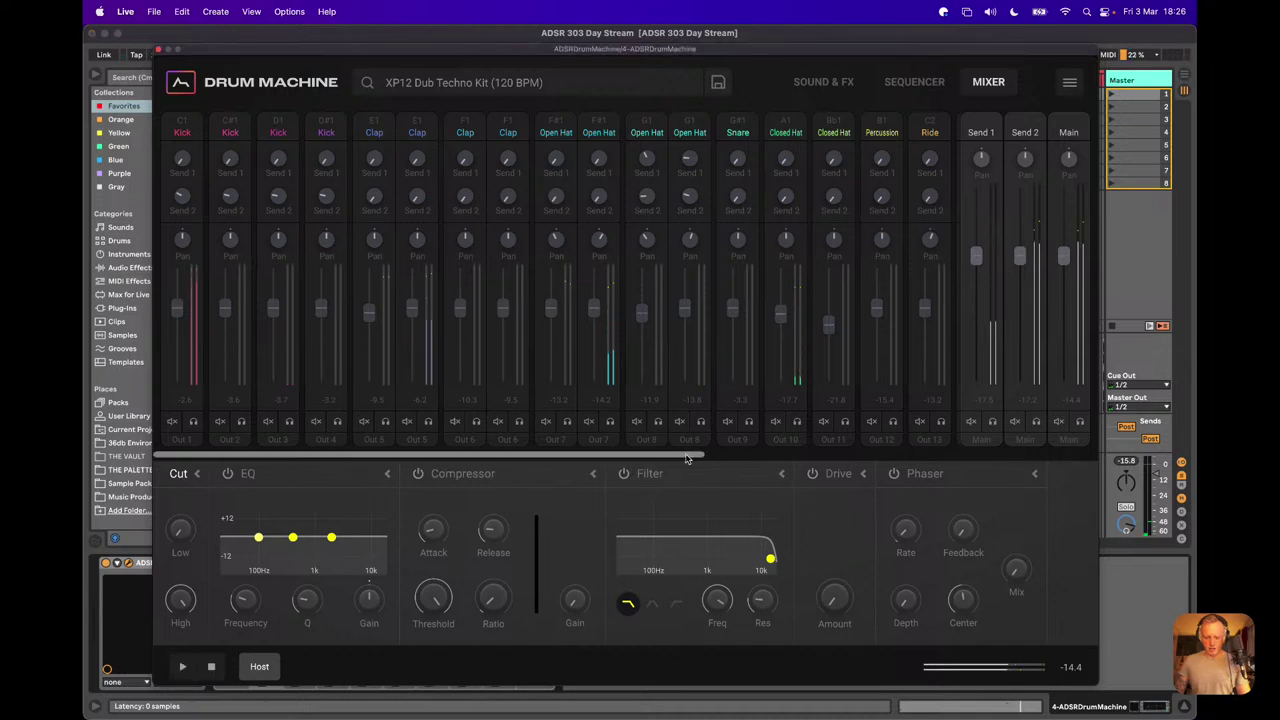
drag(687, 456, 911, 457)
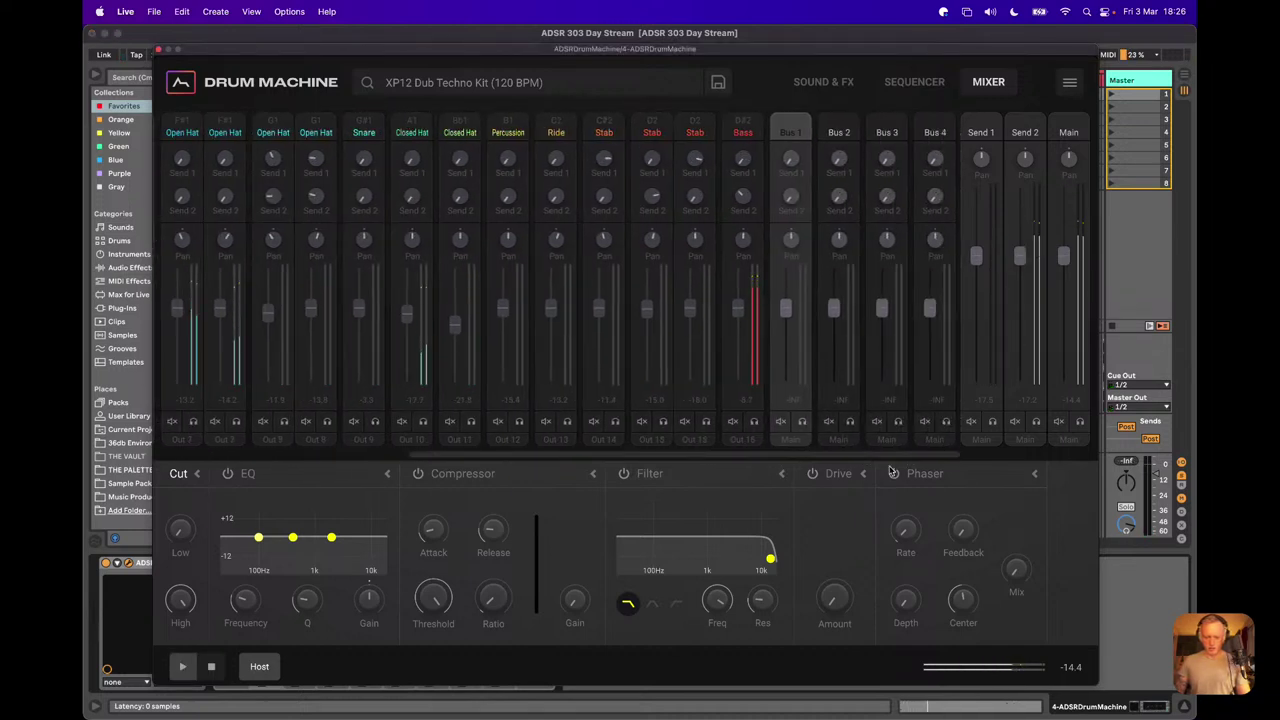
Step: Move the plug-in window aside to check the ADSRDrumMachine track's clips during playback, then bring the window back
drag(636, 50, 647, 190)
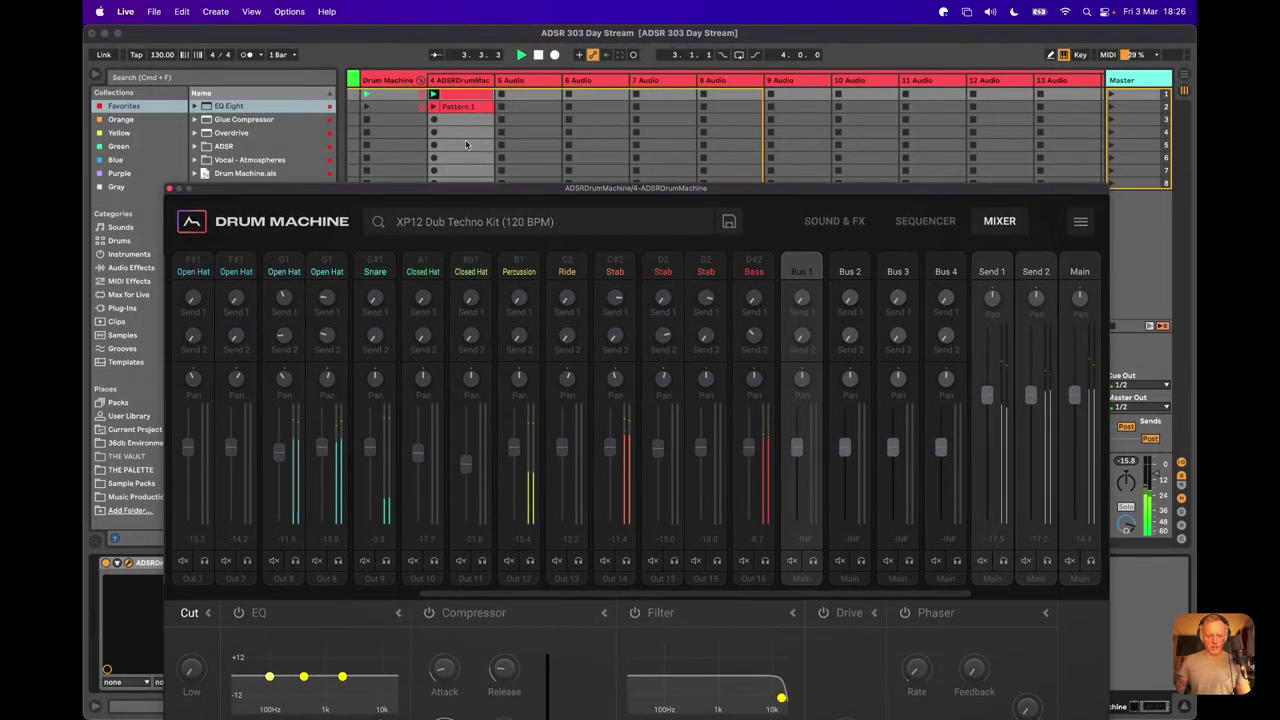
scroll(469, 97, left, 1)
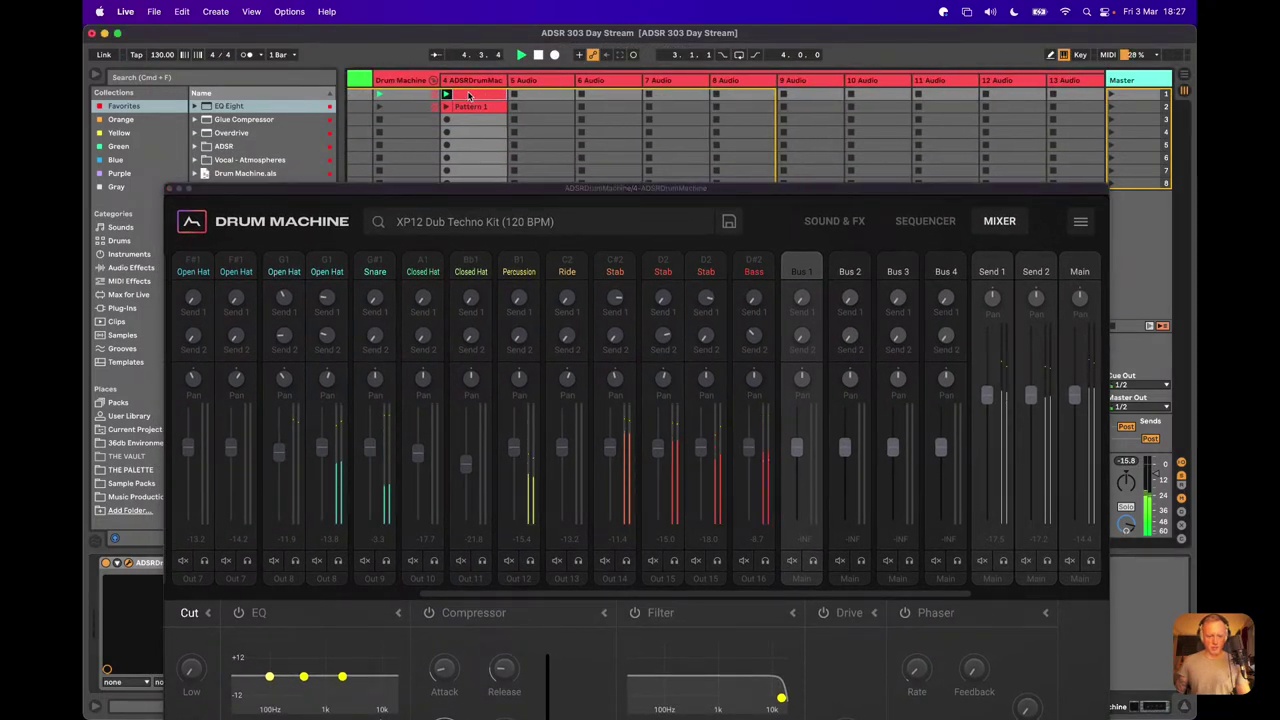
drag(417, 189, 792, 70)
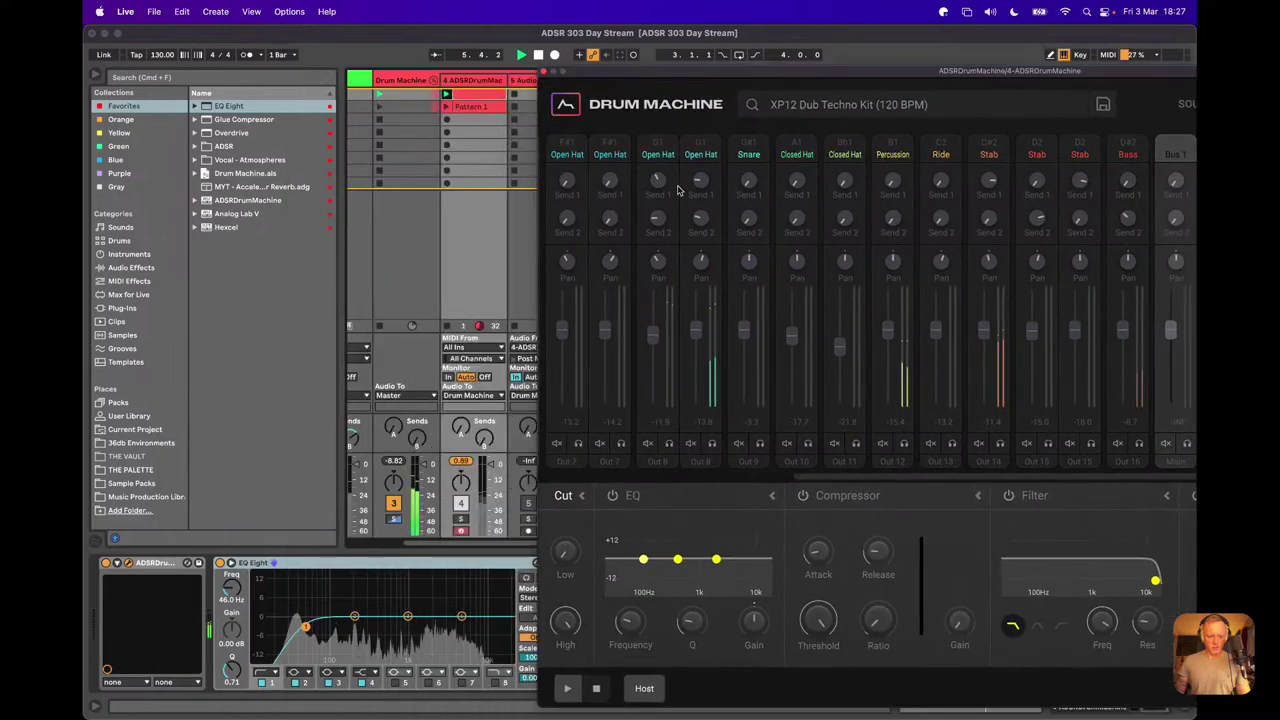
click(521, 54)
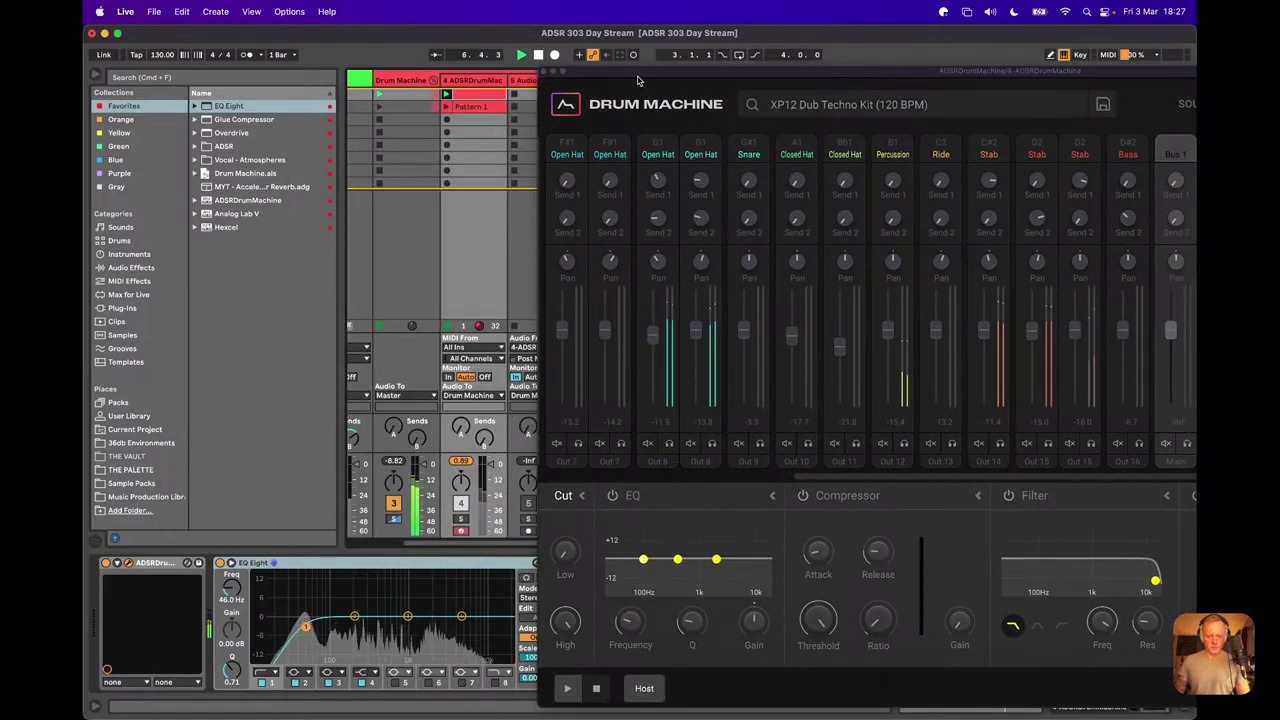
drag(655, 76, 262, 62)
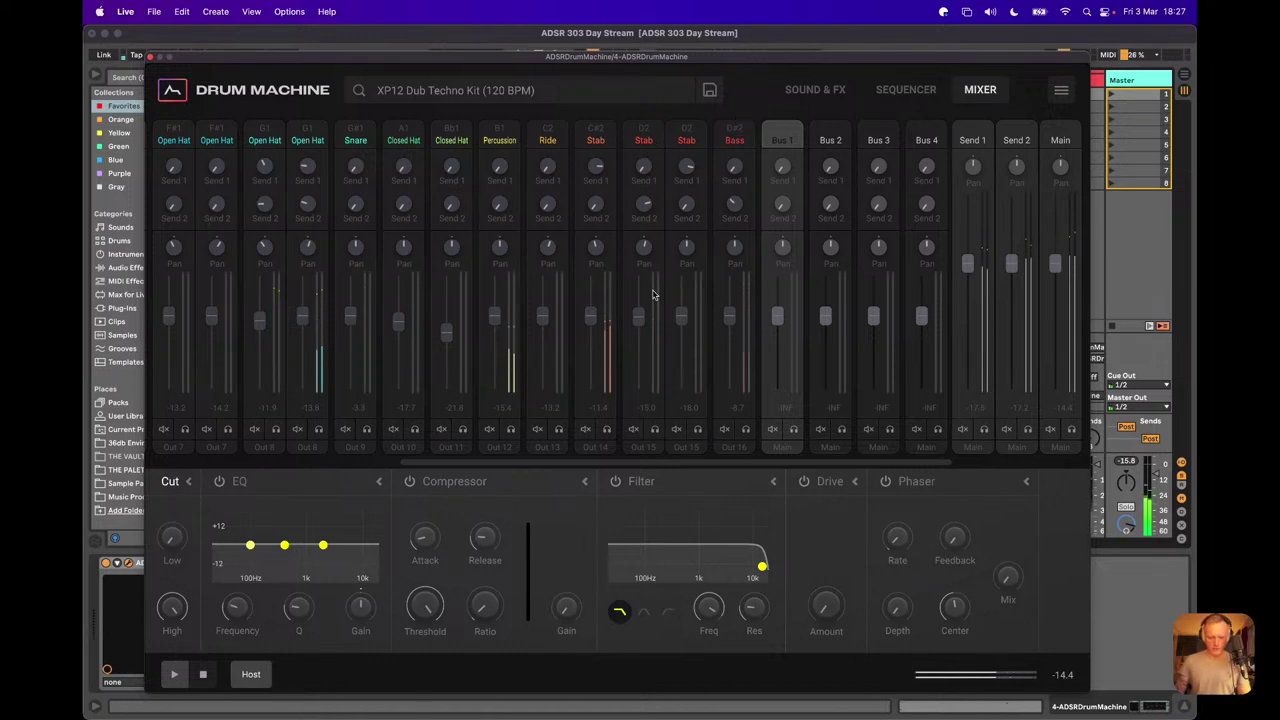
Step: Select the C#2 Stab channel, show its effects, and inspect its Tune control in the Sound & FX view
click(600, 184)
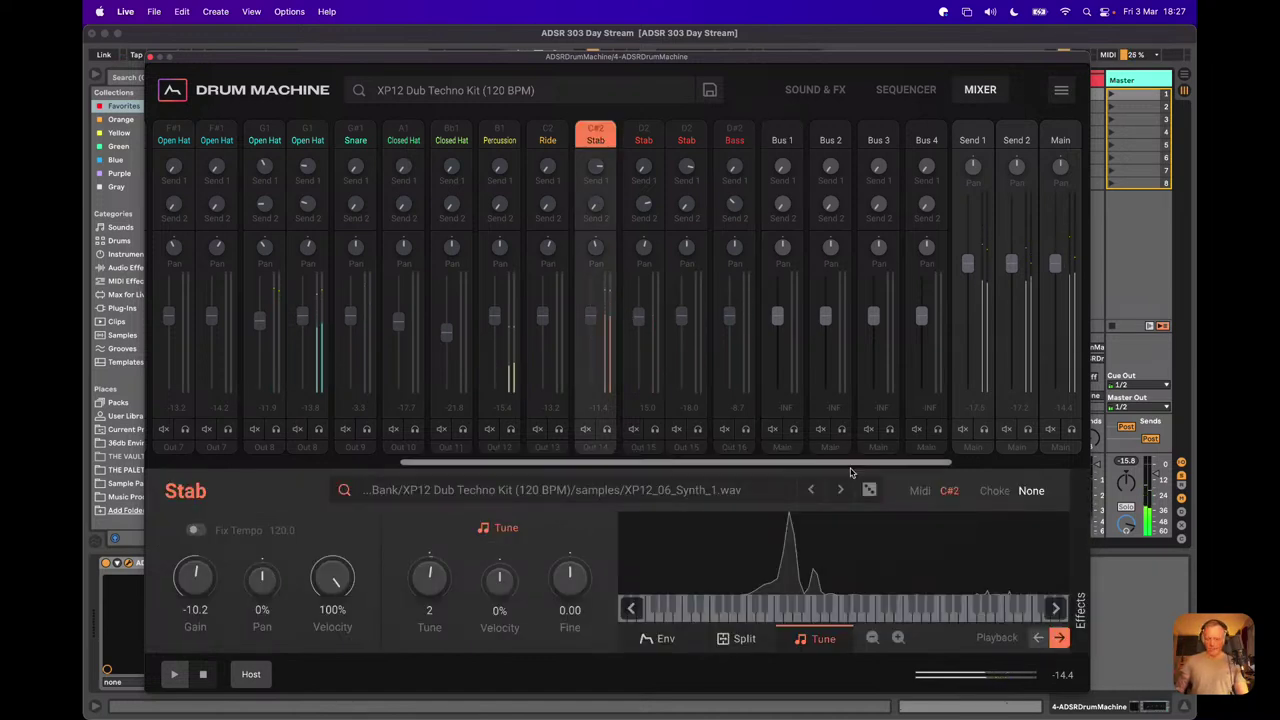
click(1083, 590)
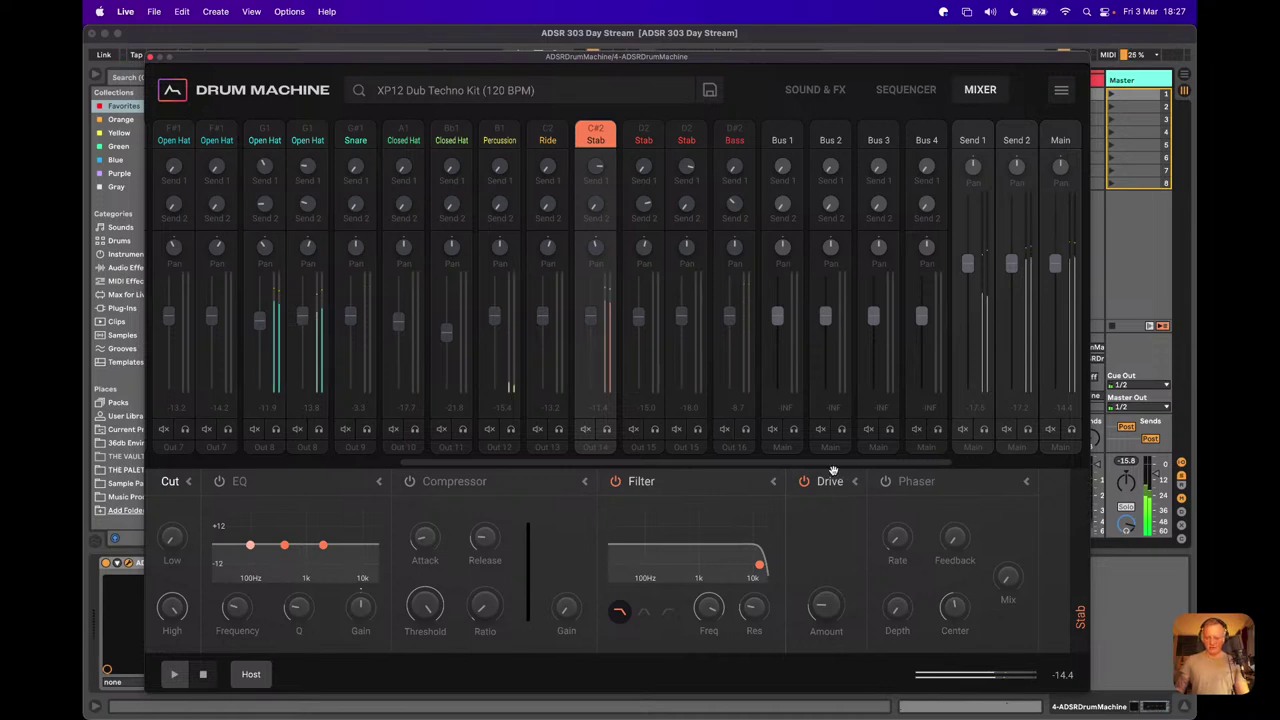
click(803, 90)
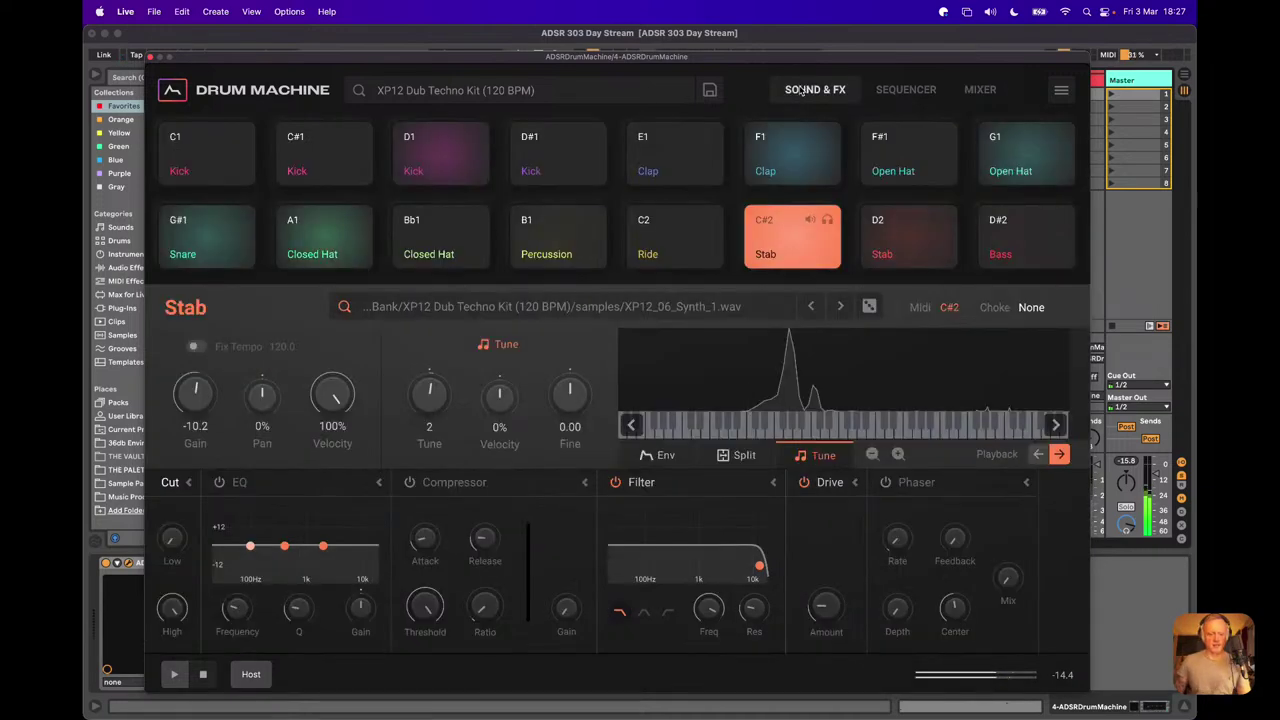
double_click(434, 400)
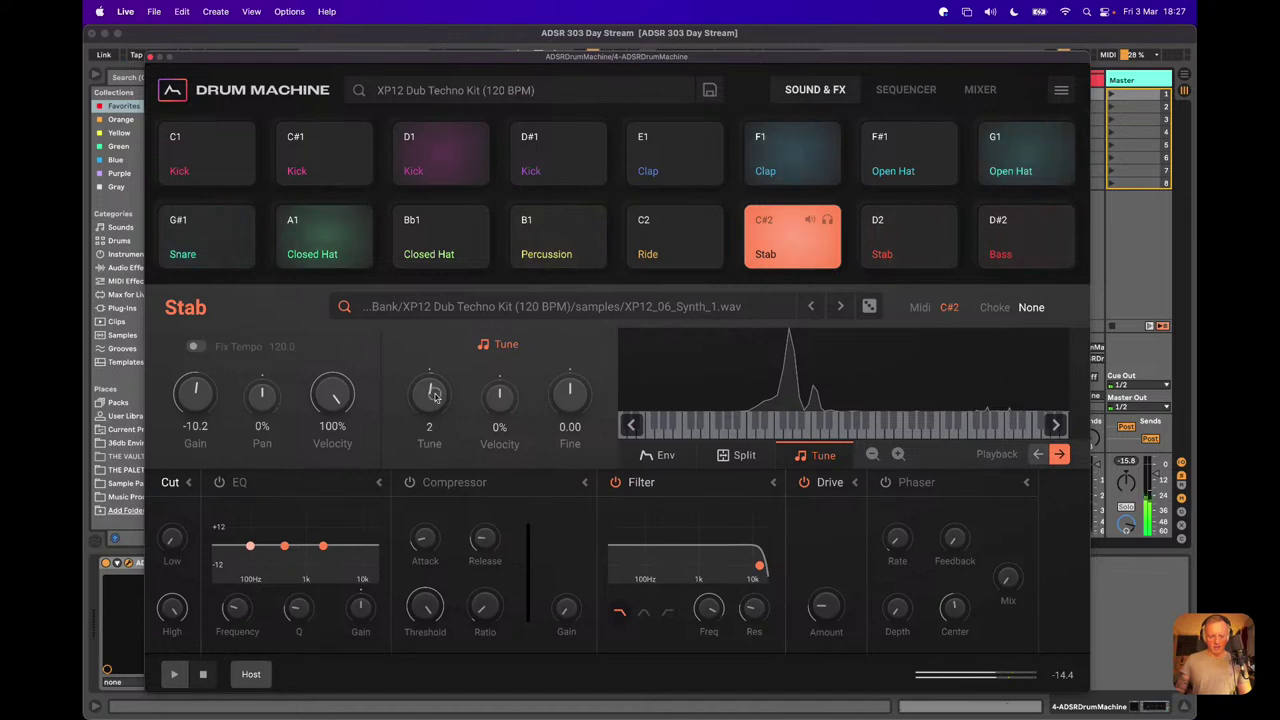
drag(434, 400, 440, 396)
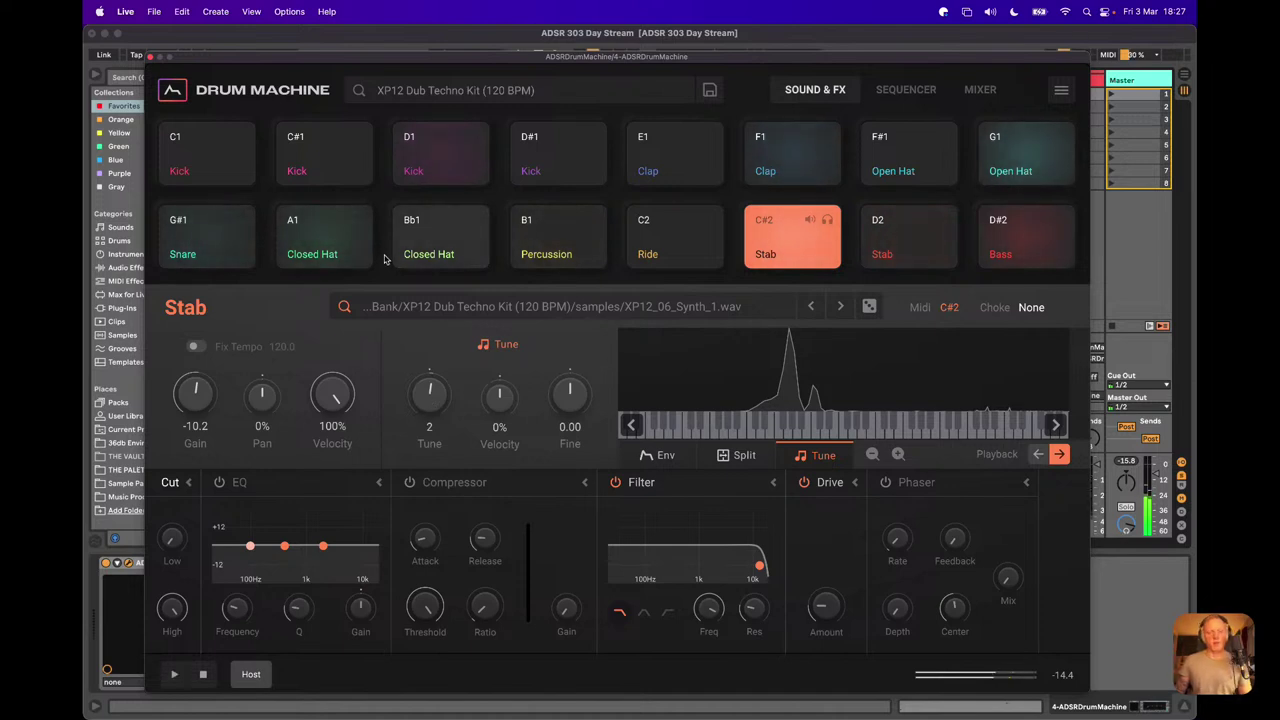
Step: Close the plug-in window and play 17 Audio soloed in place of 16 Audio
click(150, 59)
scroll(830, 352, right, 5)
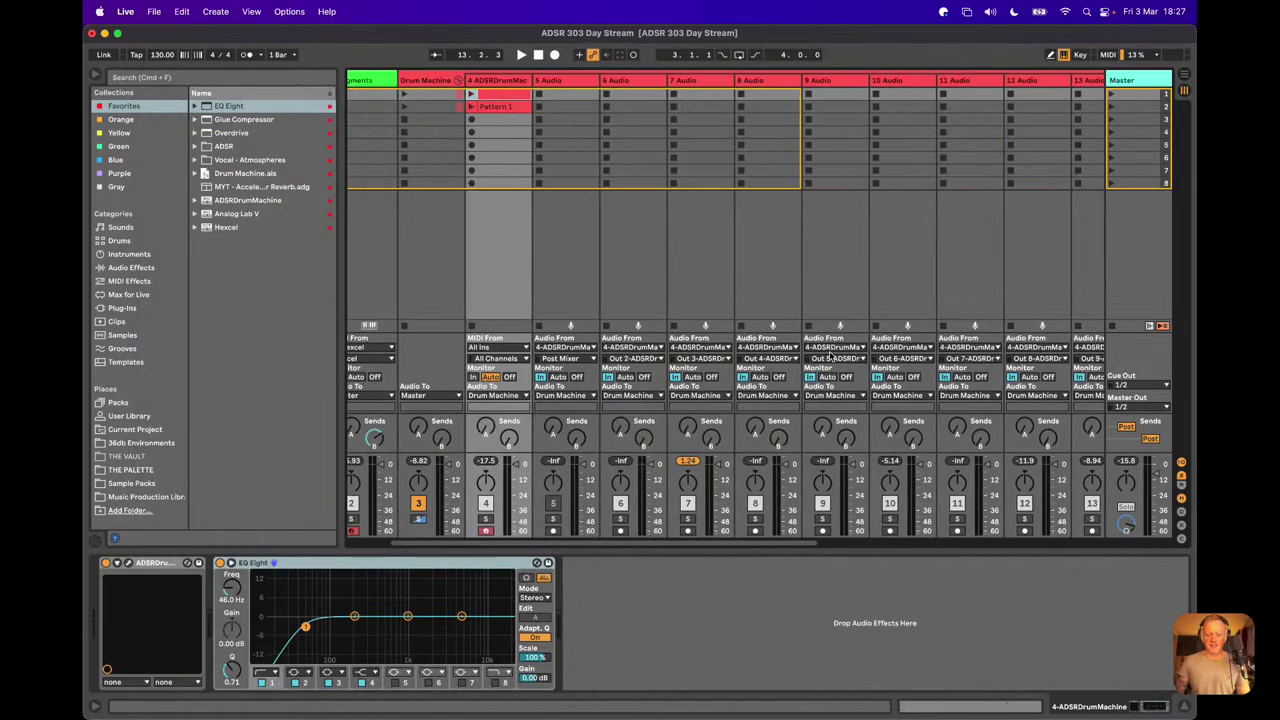
scroll(830, 352, right, 4)
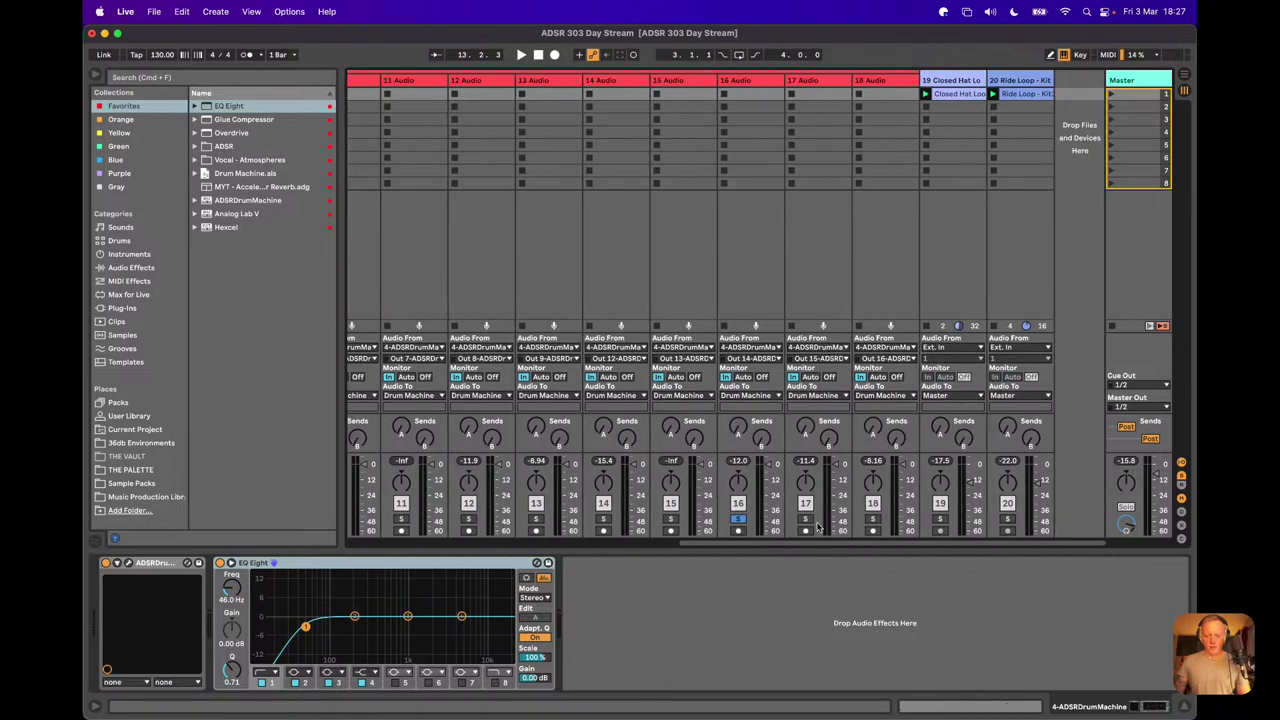
key(space)
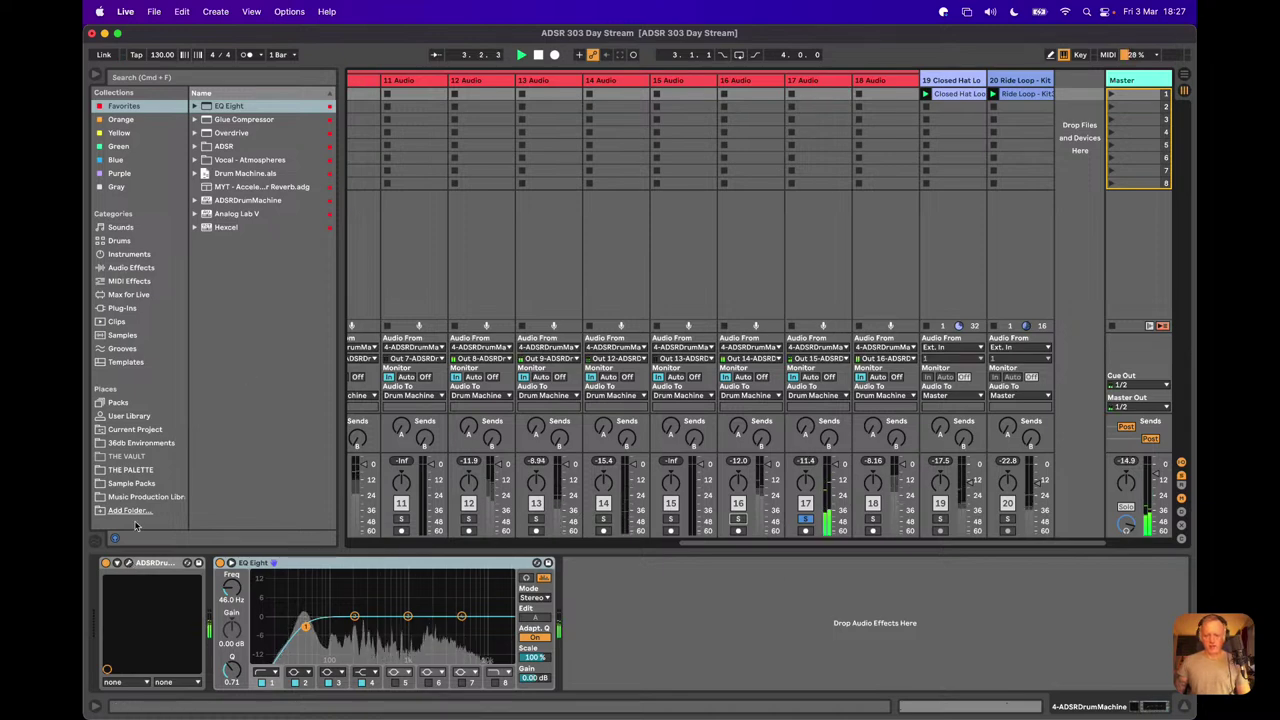
Step: Reopen the Drum Machine plug-in, select the D2 Stab pad and show its Split settings
click(127, 563)
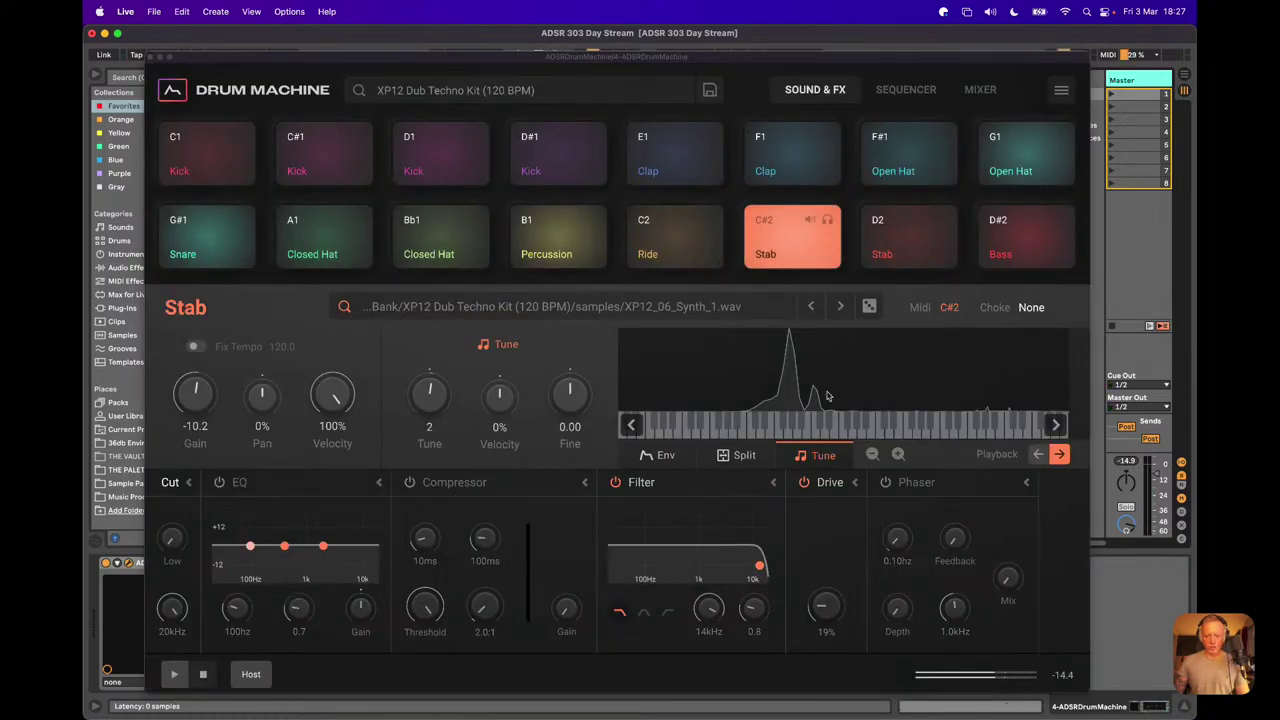
click(900, 252)
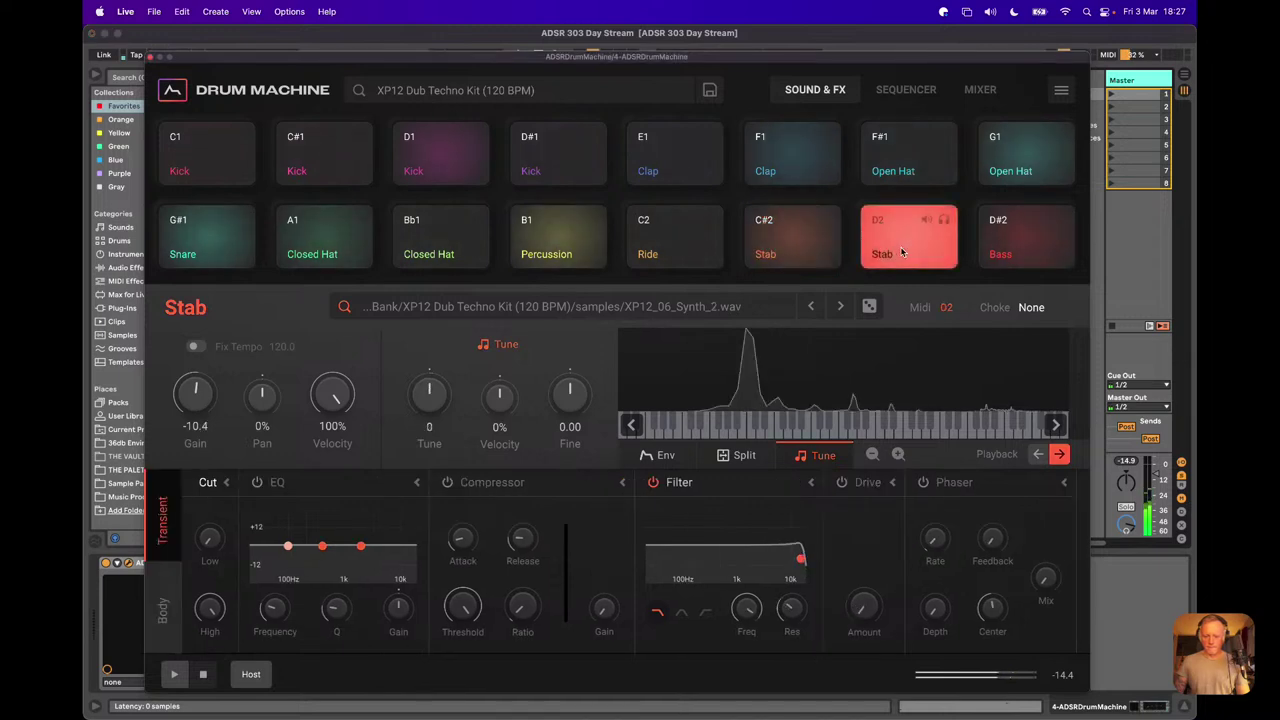
click(738, 456)
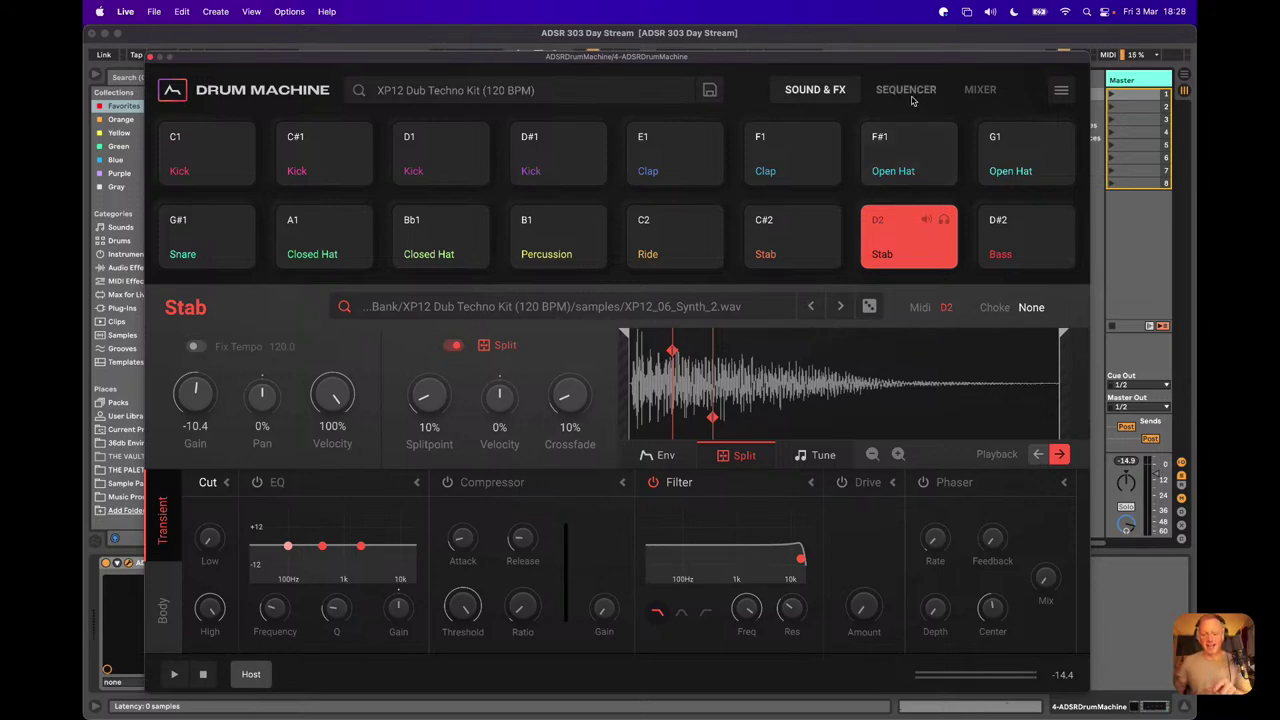
Step: In the plug-in's mixer, compare the Body and Transient channel effects of the D2 Stab
click(981, 92)
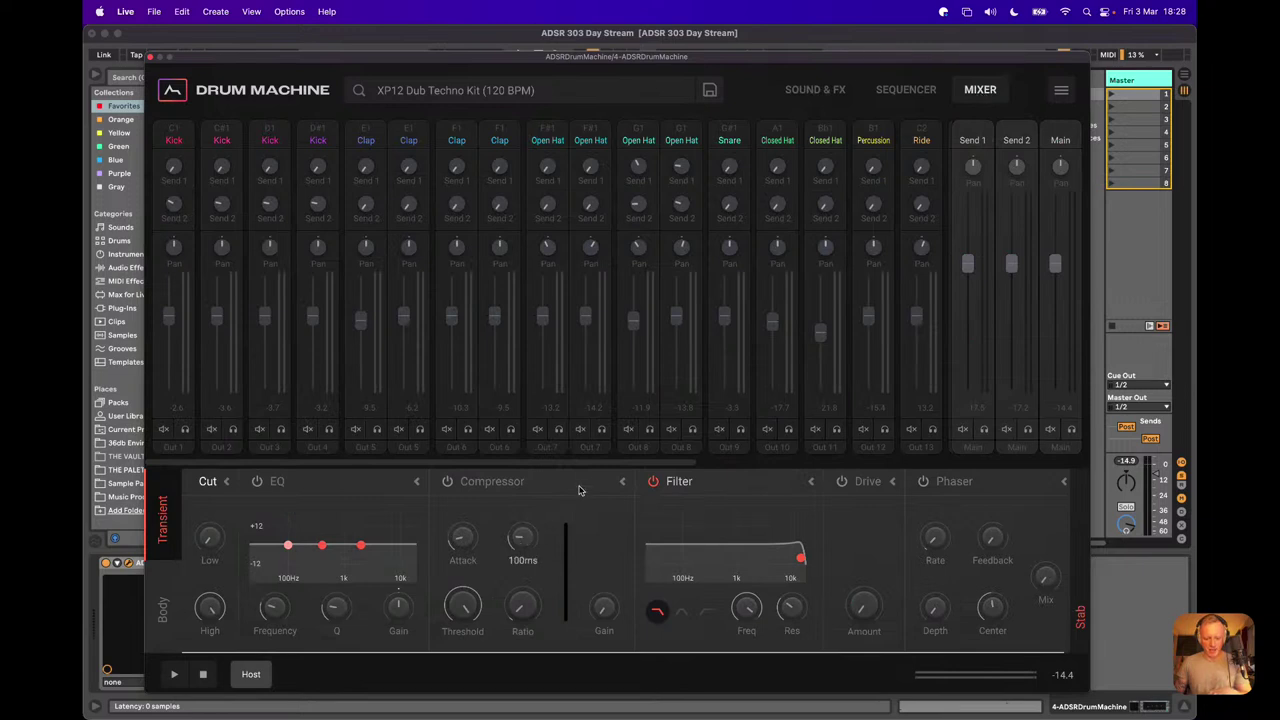
drag(588, 467, 891, 467)
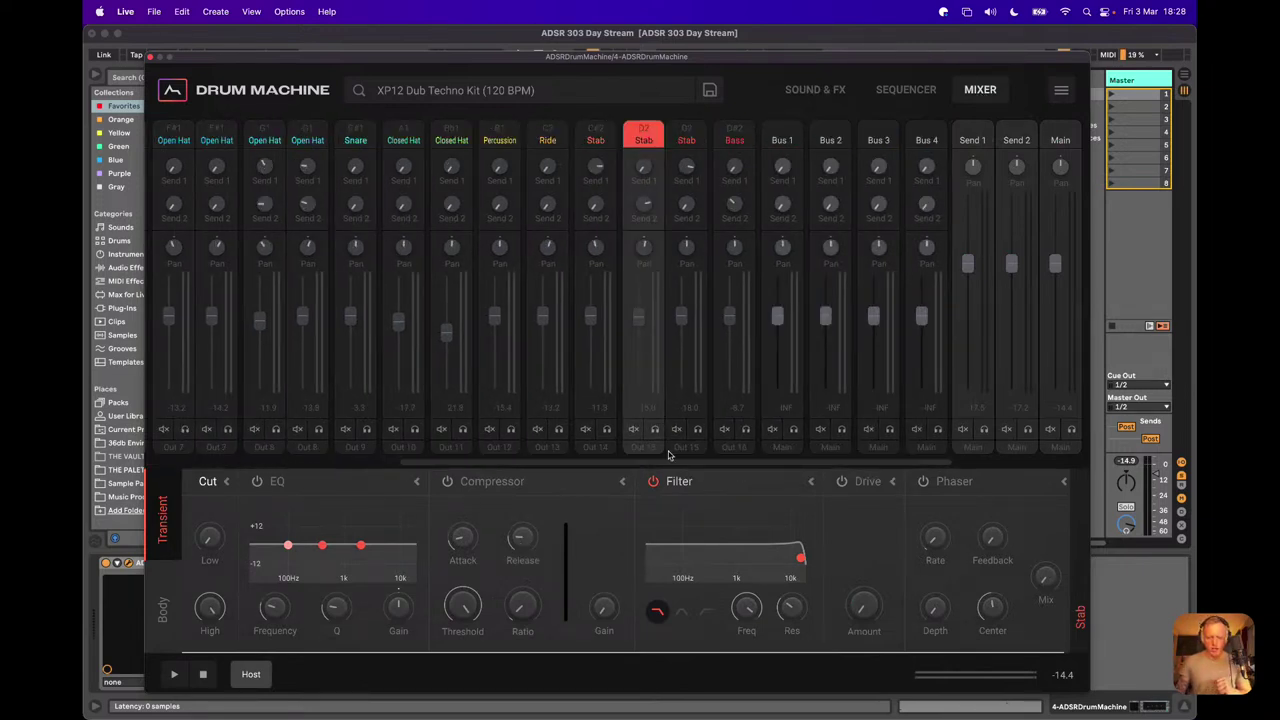
click(686, 137)
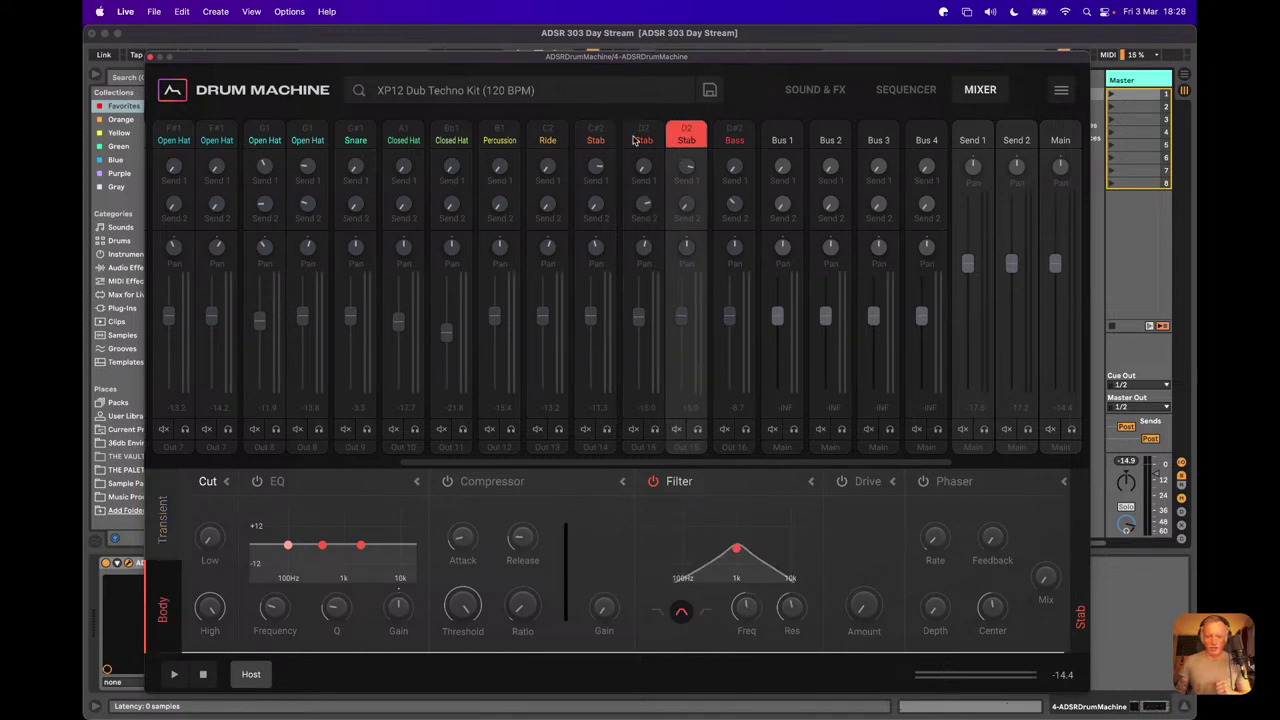
click(642, 137)
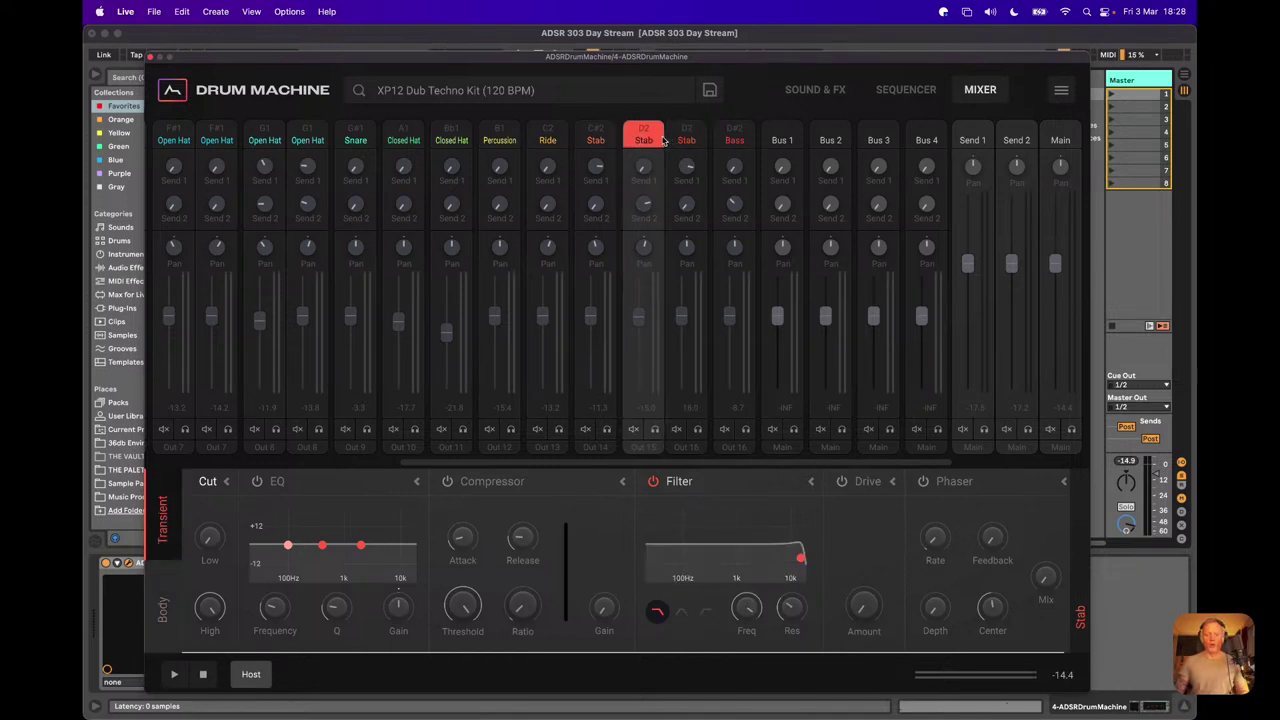
Step: Clear the solos on the two D2 Stab channels, mute the Body channel during playback, and stop
click(655, 430)
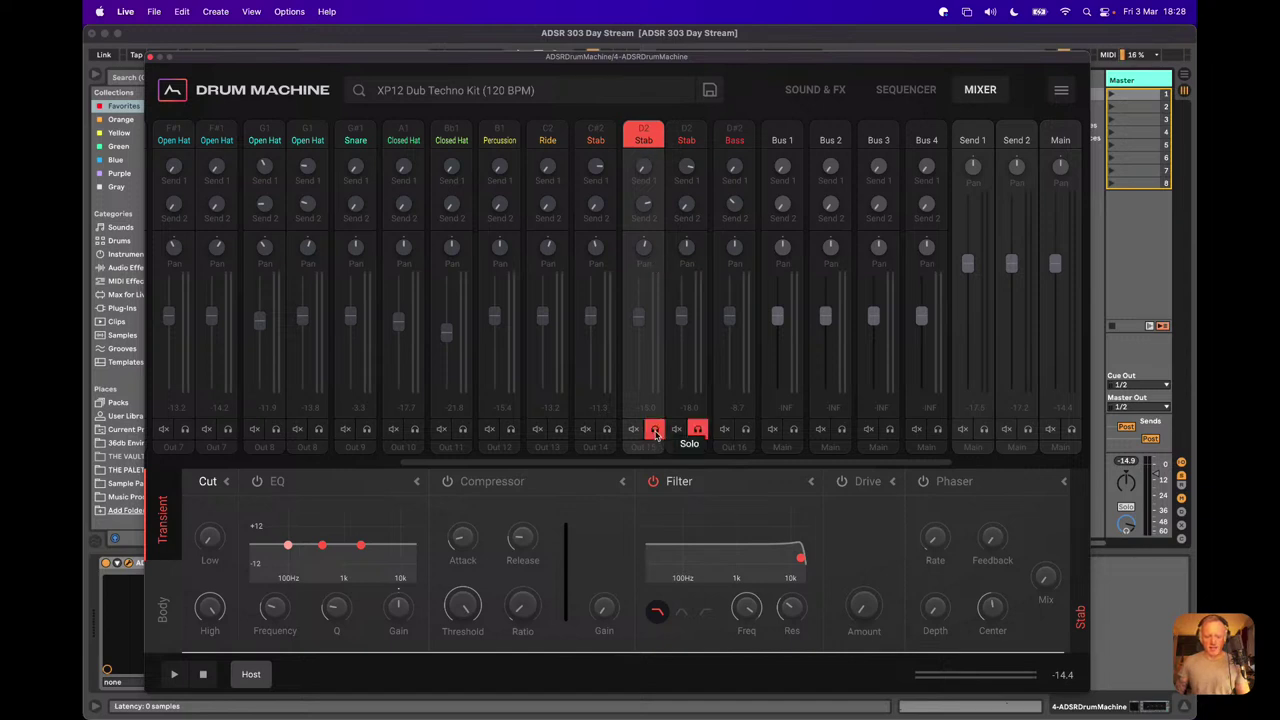
click(655, 430)
key(space)
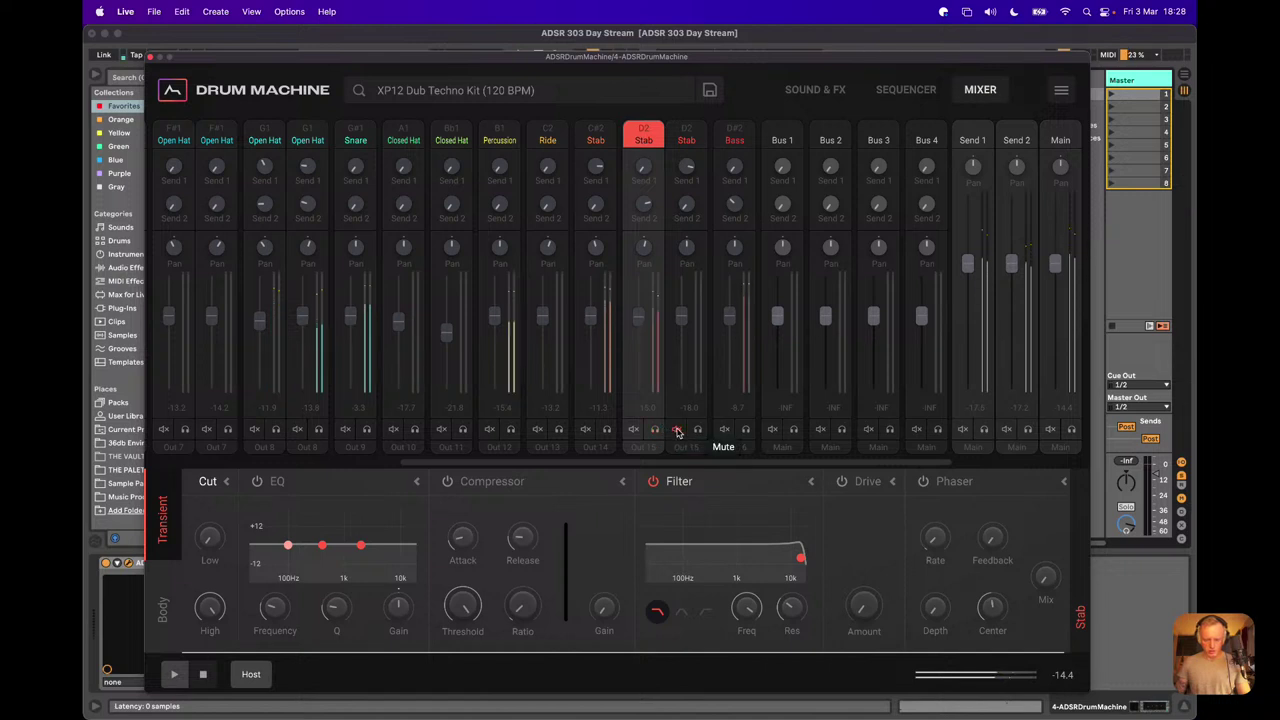
click(676, 430)
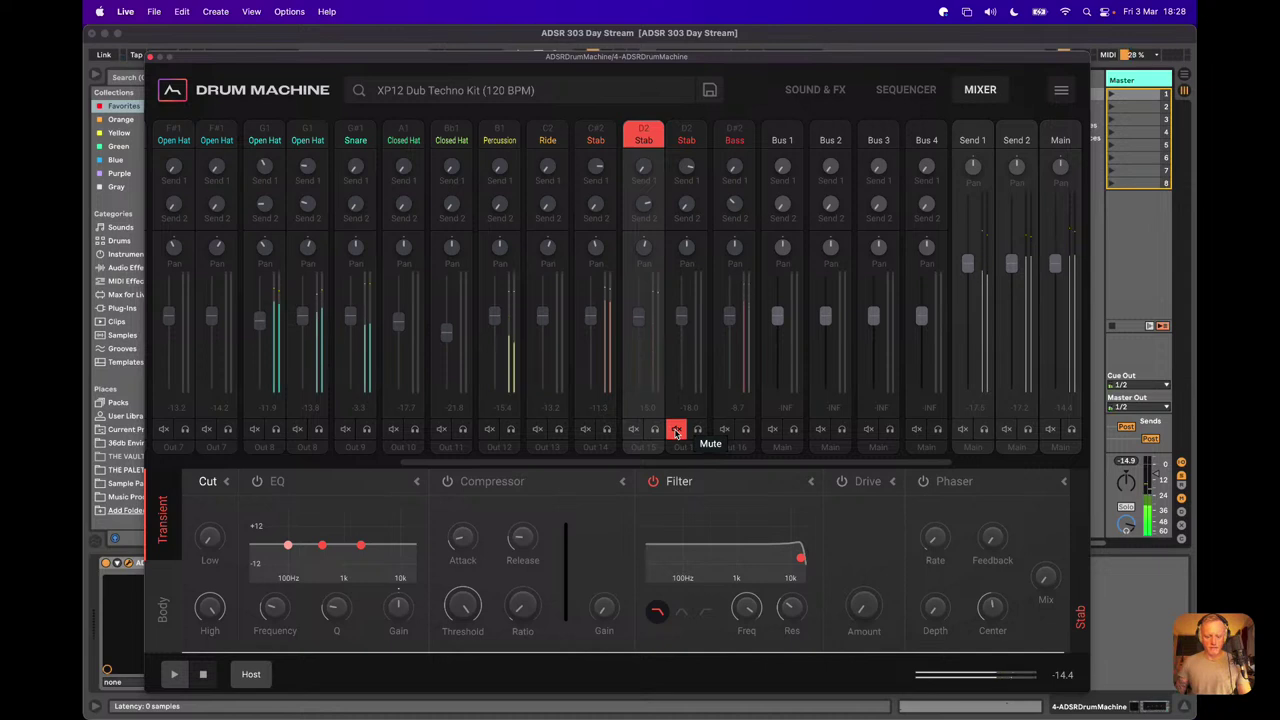
key(space)
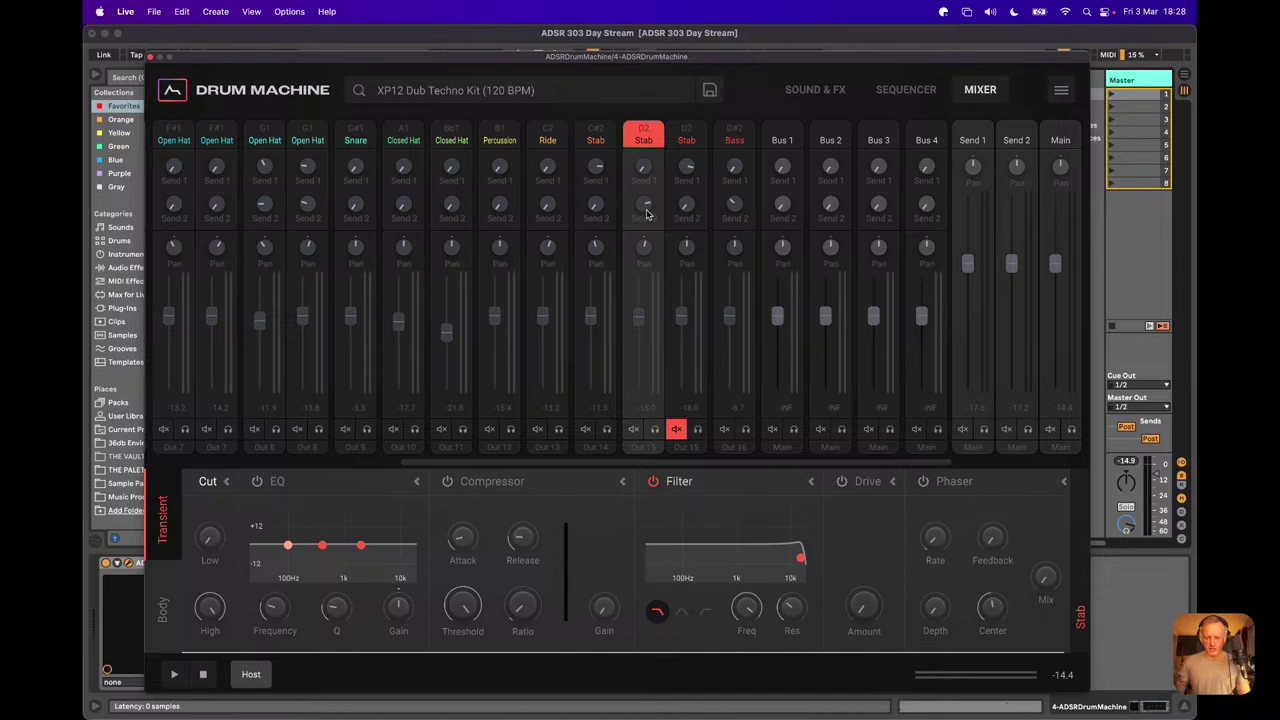
Step: Toggle the D2 Stab Body channel's mute to compare during playback, leave it unmuted, and reposition the plug-in window
click(677, 433)
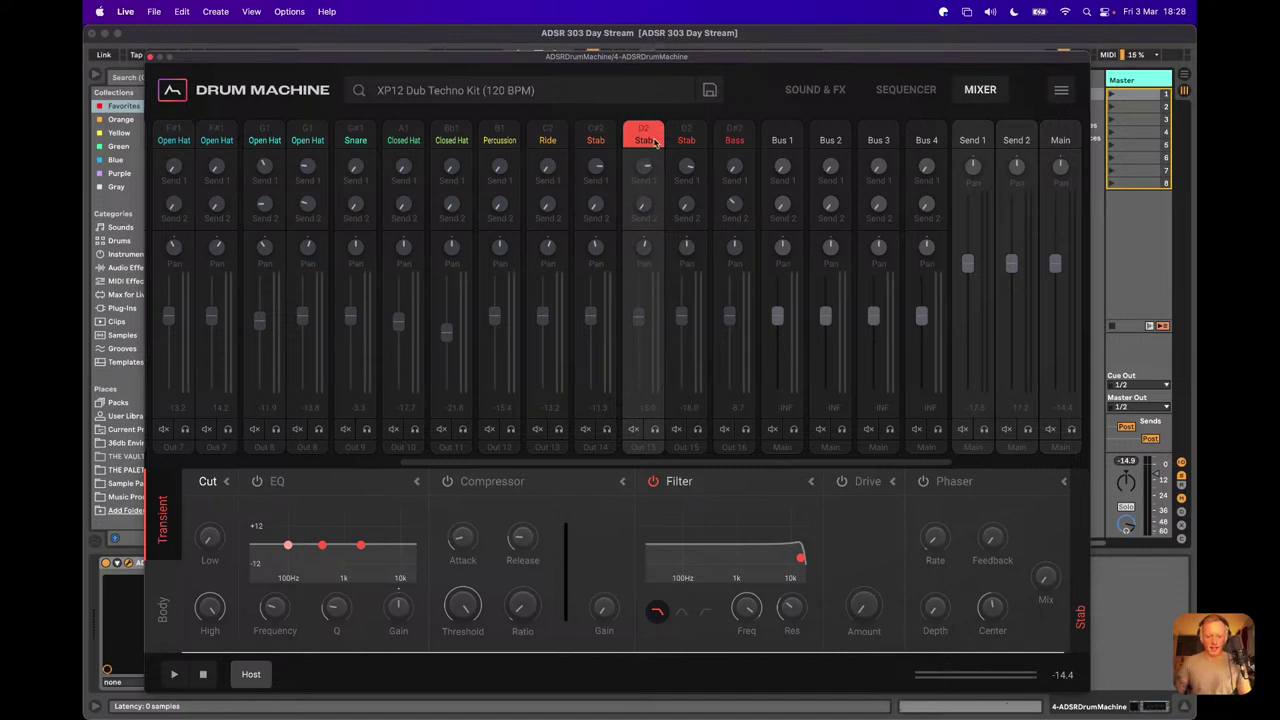
click(678, 430)
key(space)
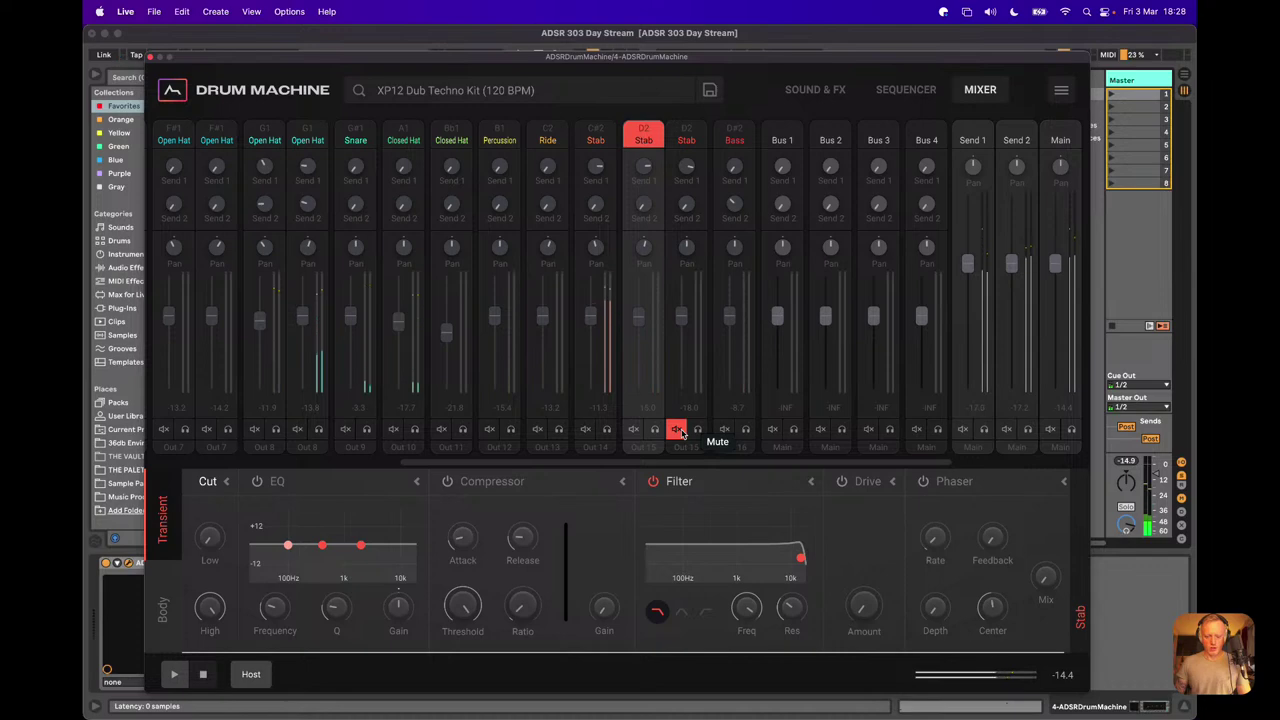
click(678, 430)
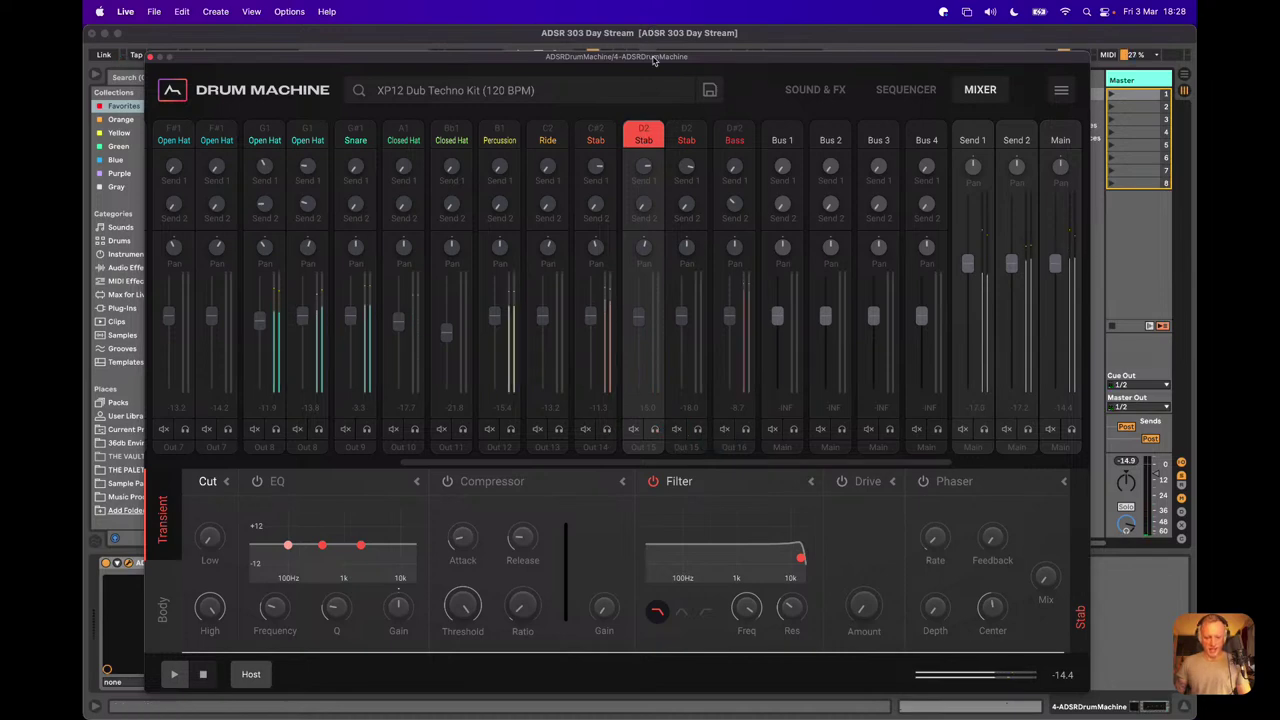
drag(658, 60, 705, 52)
click(806, 518)
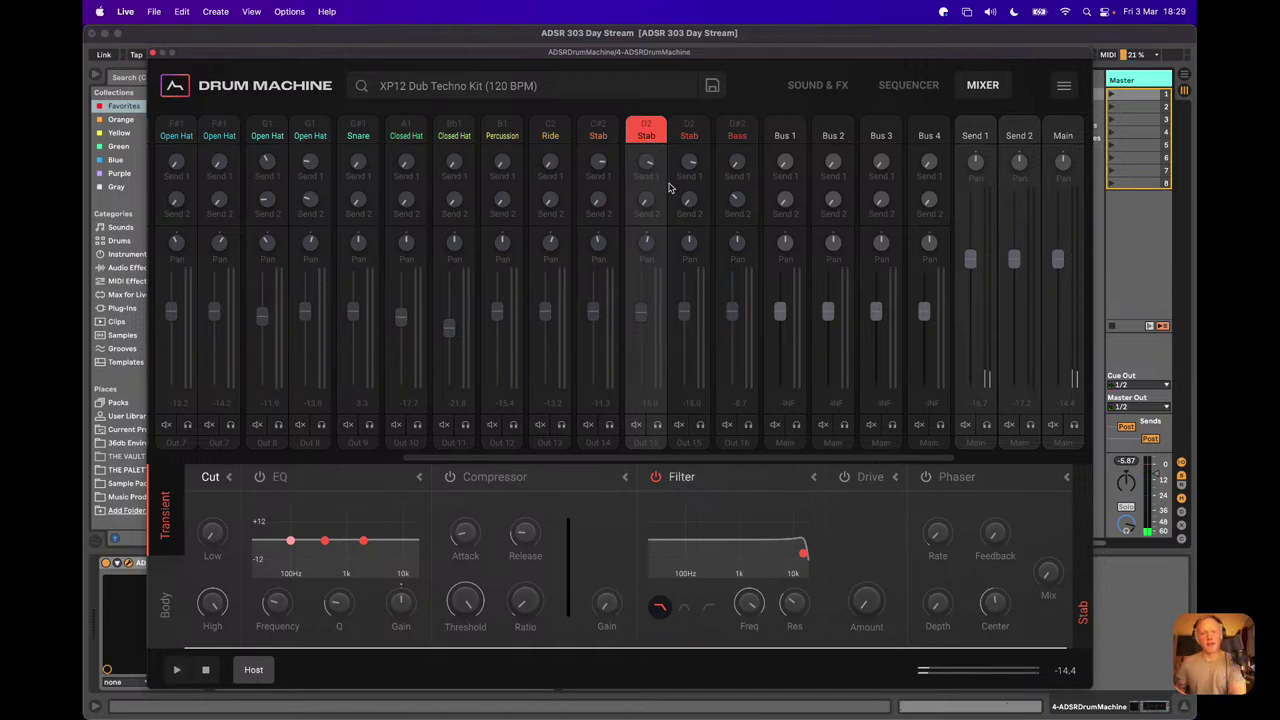
Step: Mute the D2 Stab's Transient channel, solo its Body channel and start playback
click(636, 426)
click(679, 426)
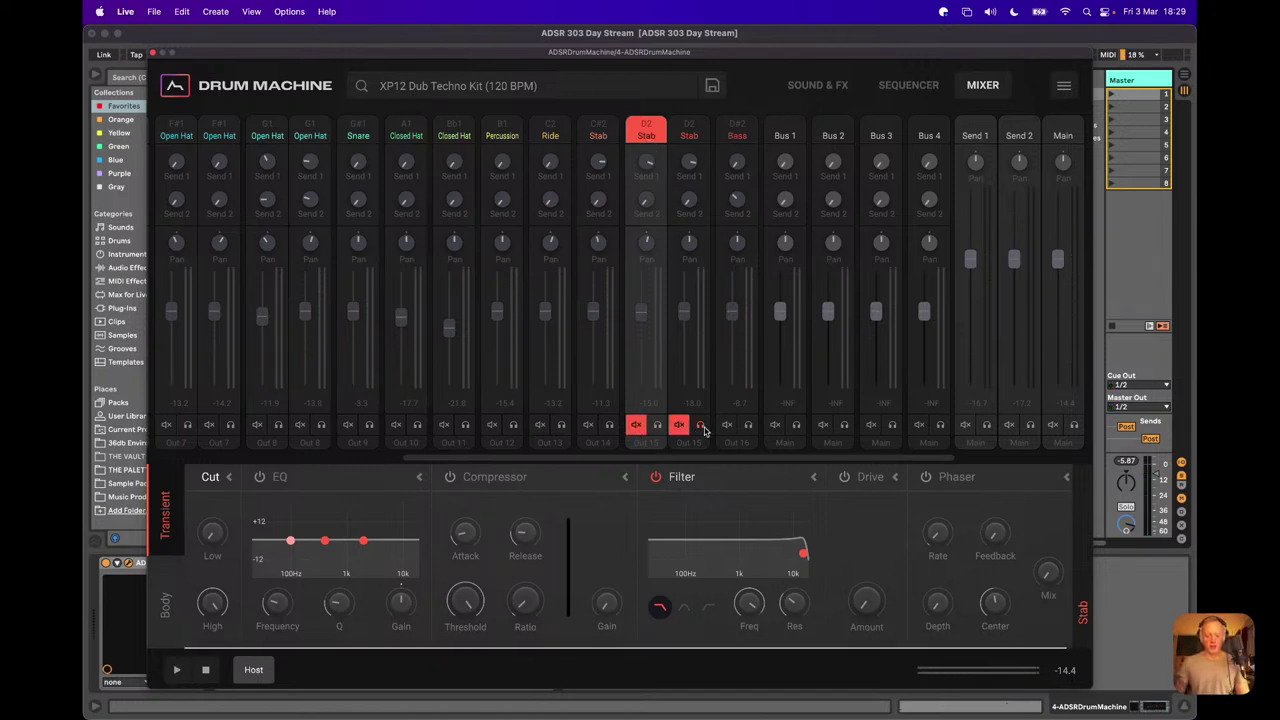
click(680, 426)
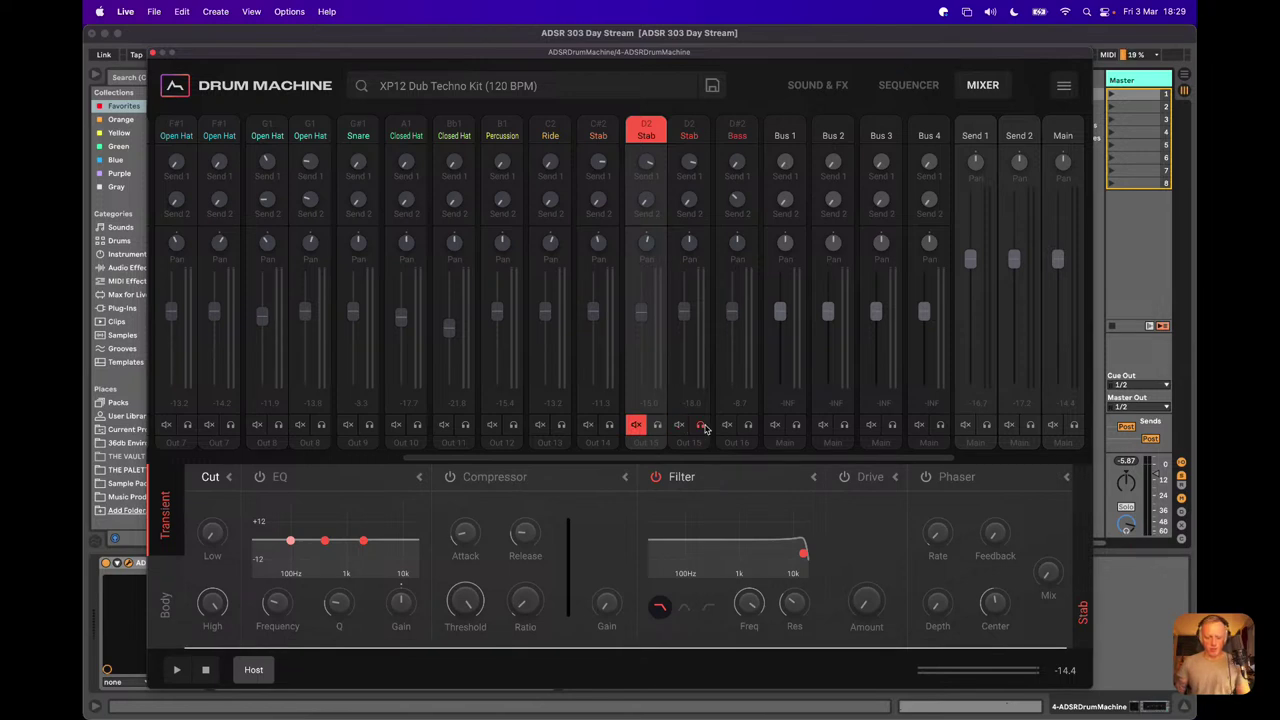
click(700, 426)
key(space)
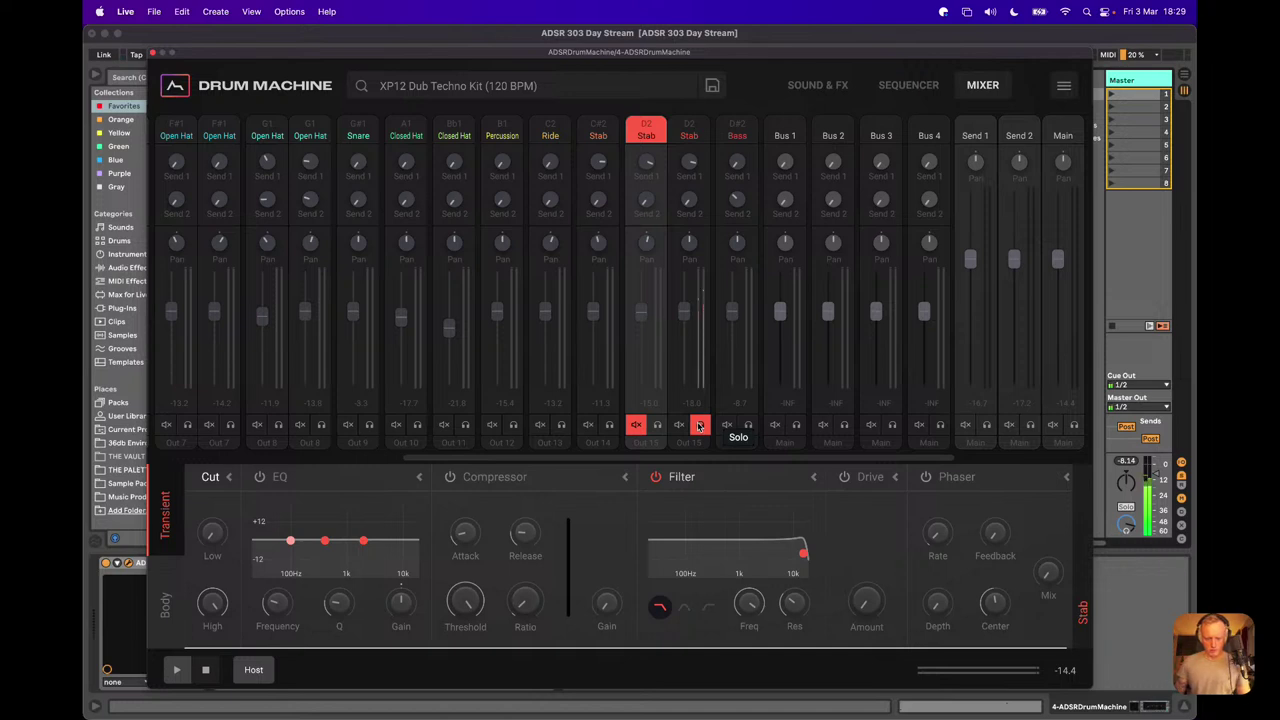
Step: Select the Body channel, unmute and solo the Transient channel alongside it, and slightly adjust the Body filter's point
click(690, 140)
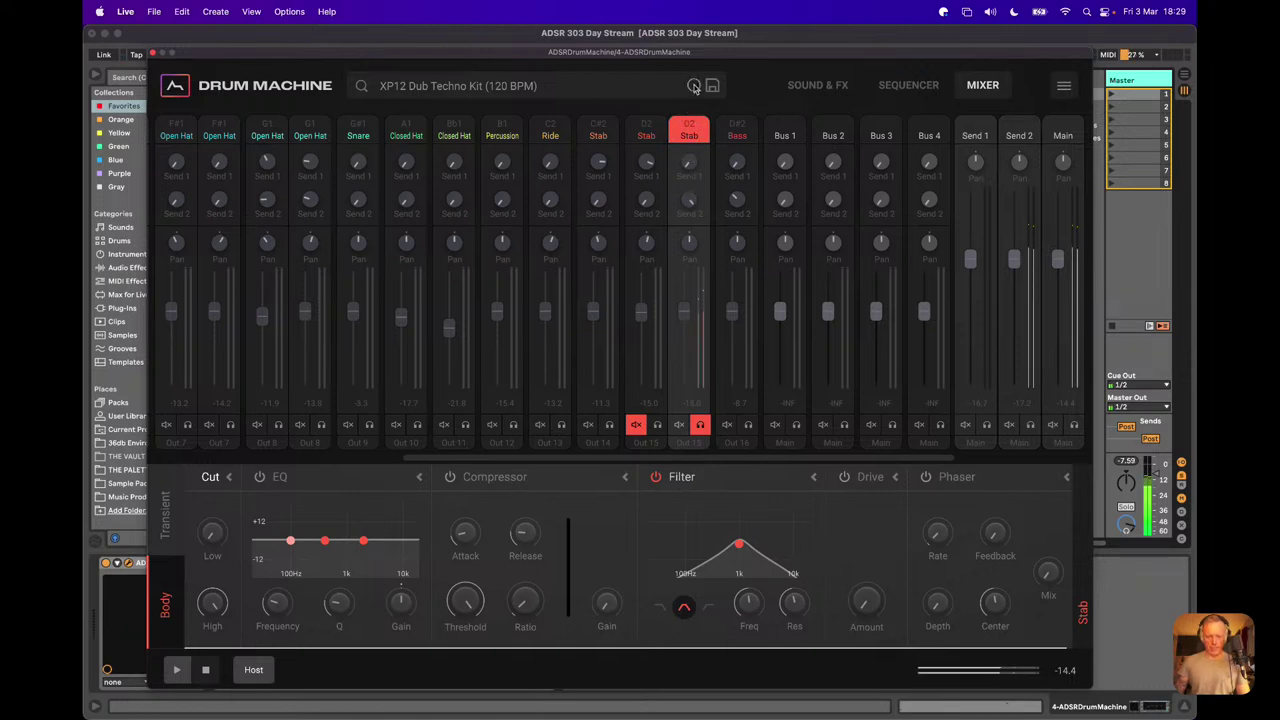
click(657, 425)
click(636, 425)
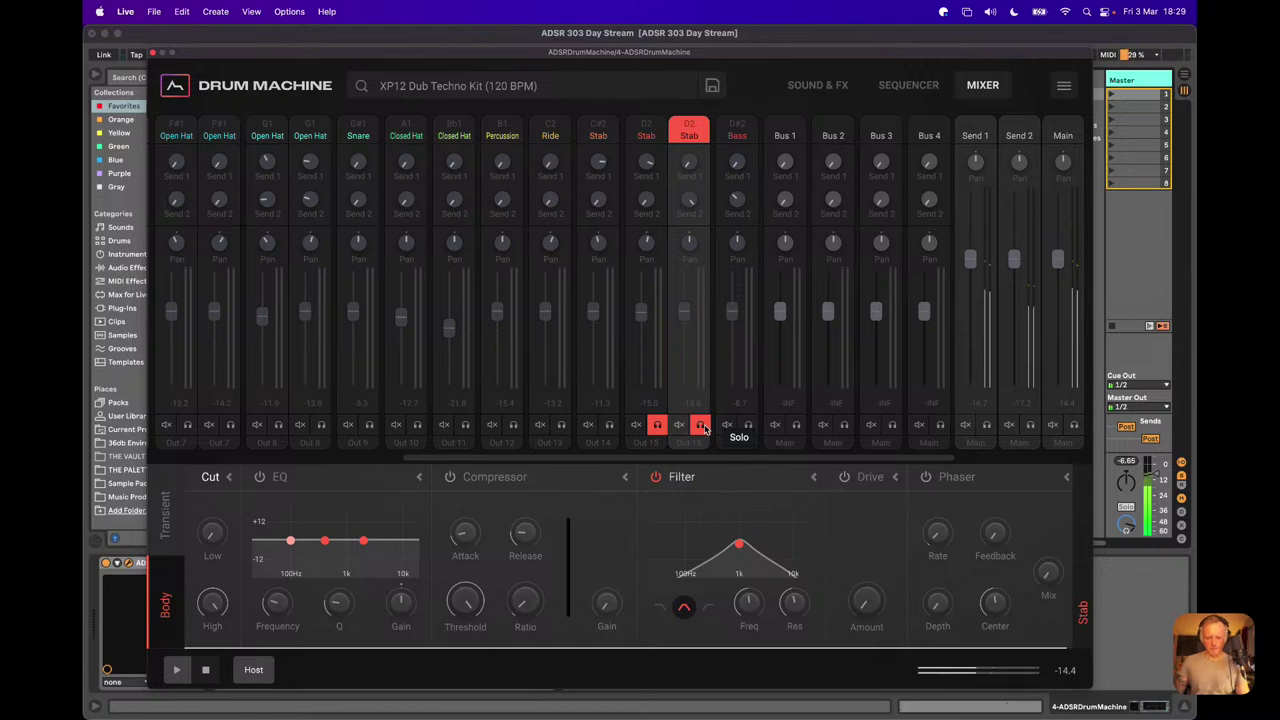
mouse_move(738, 545)
mouse_down()
mouse_move(708, 543)
mouse_move(780, 546)
mouse_move(740, 546)
mouse_up()
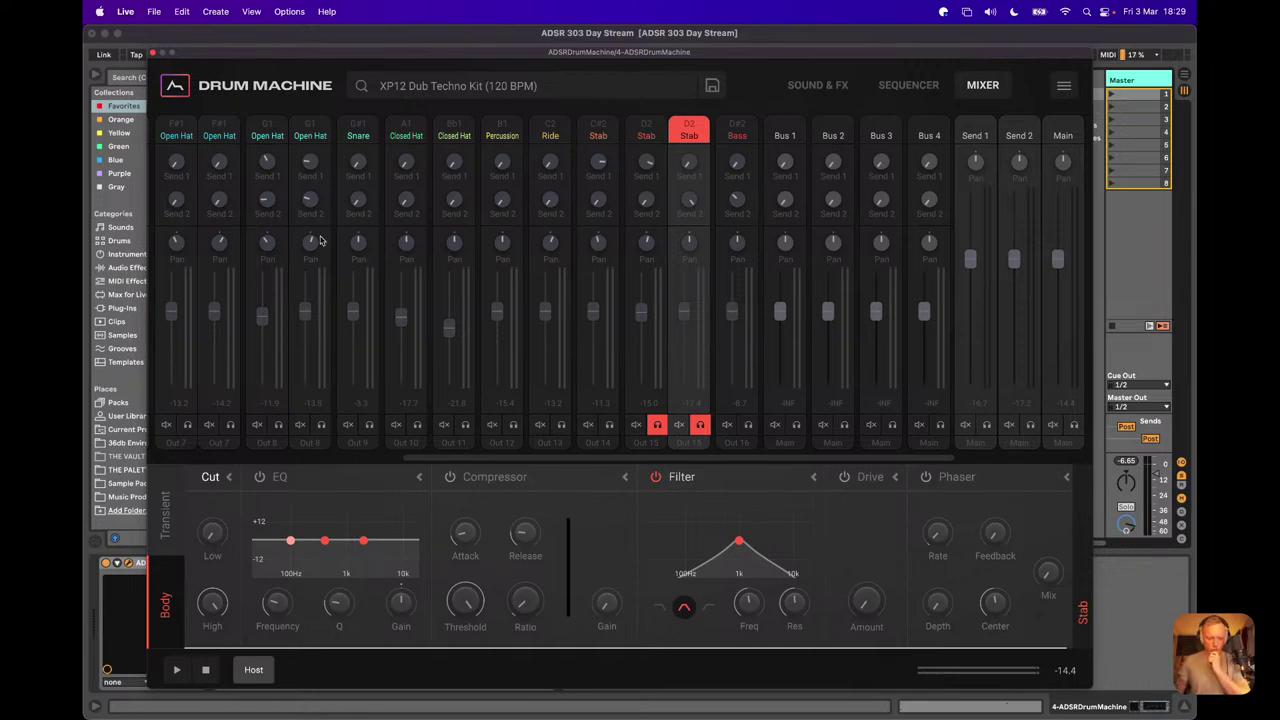
Step: Review the D2 Stab's sound settings and the kit preset browser, and close the plug-in window
click(831, 89)
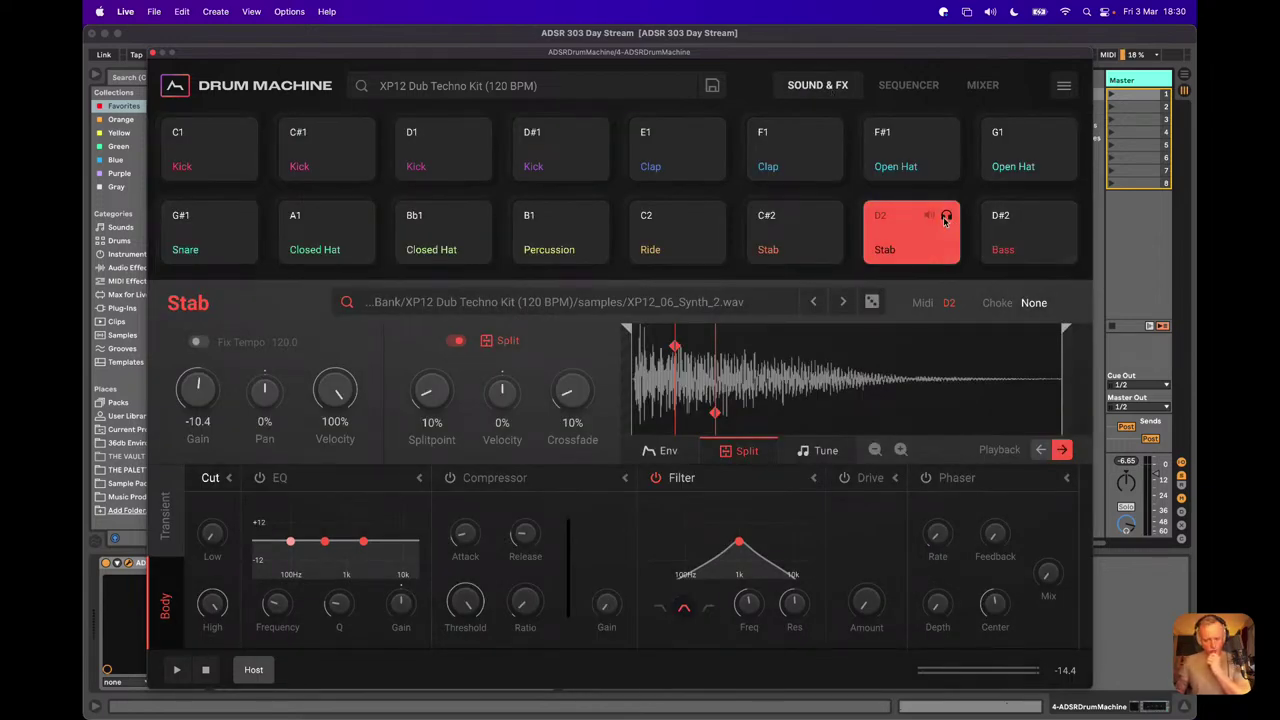
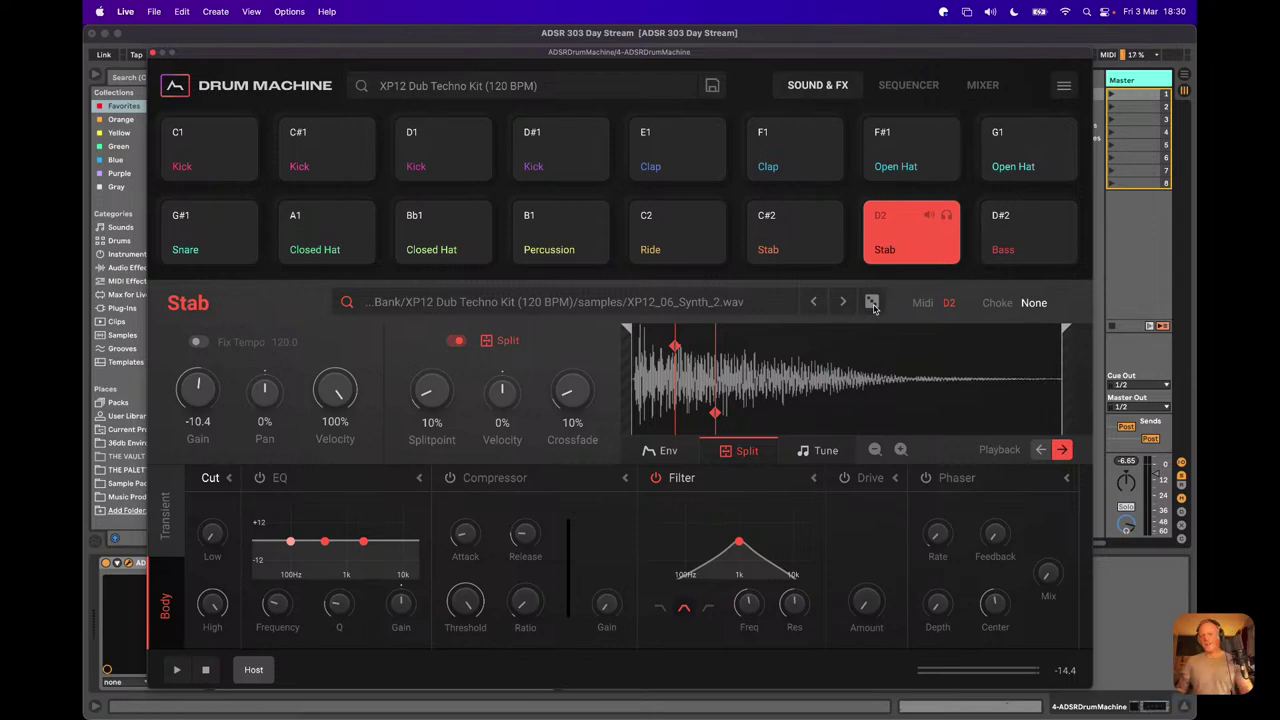
click(522, 90)
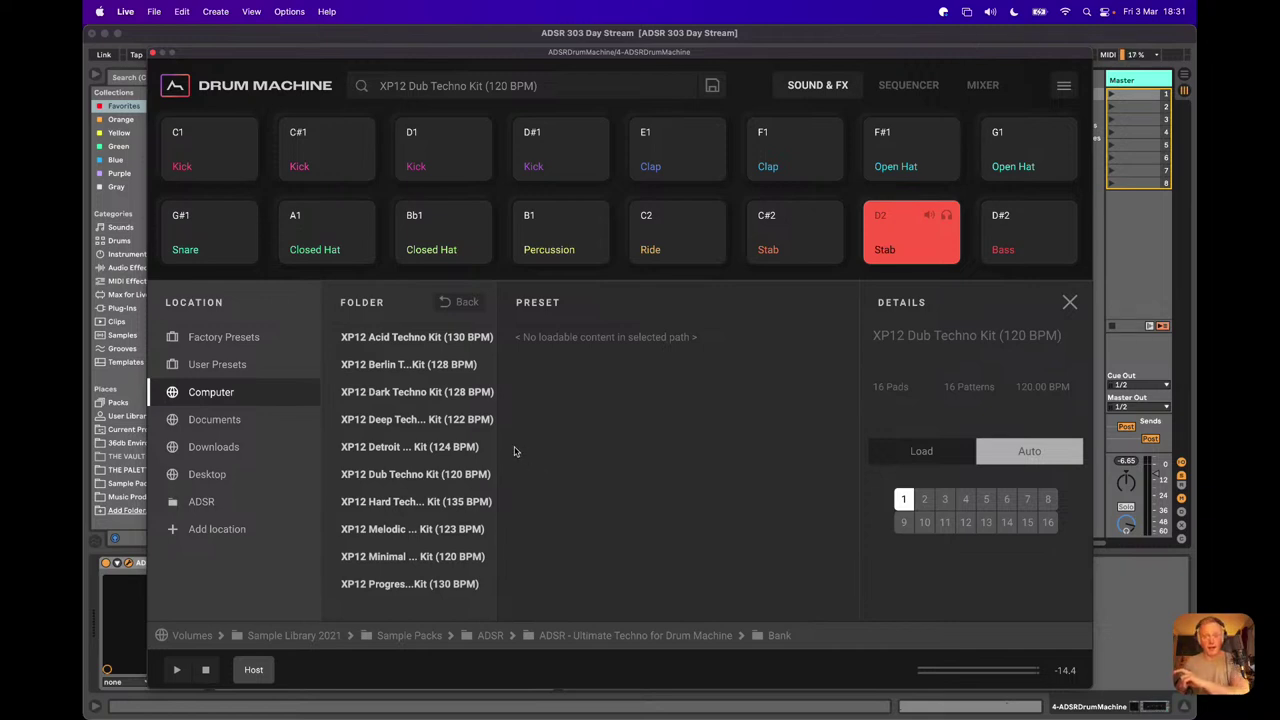
click(154, 53)
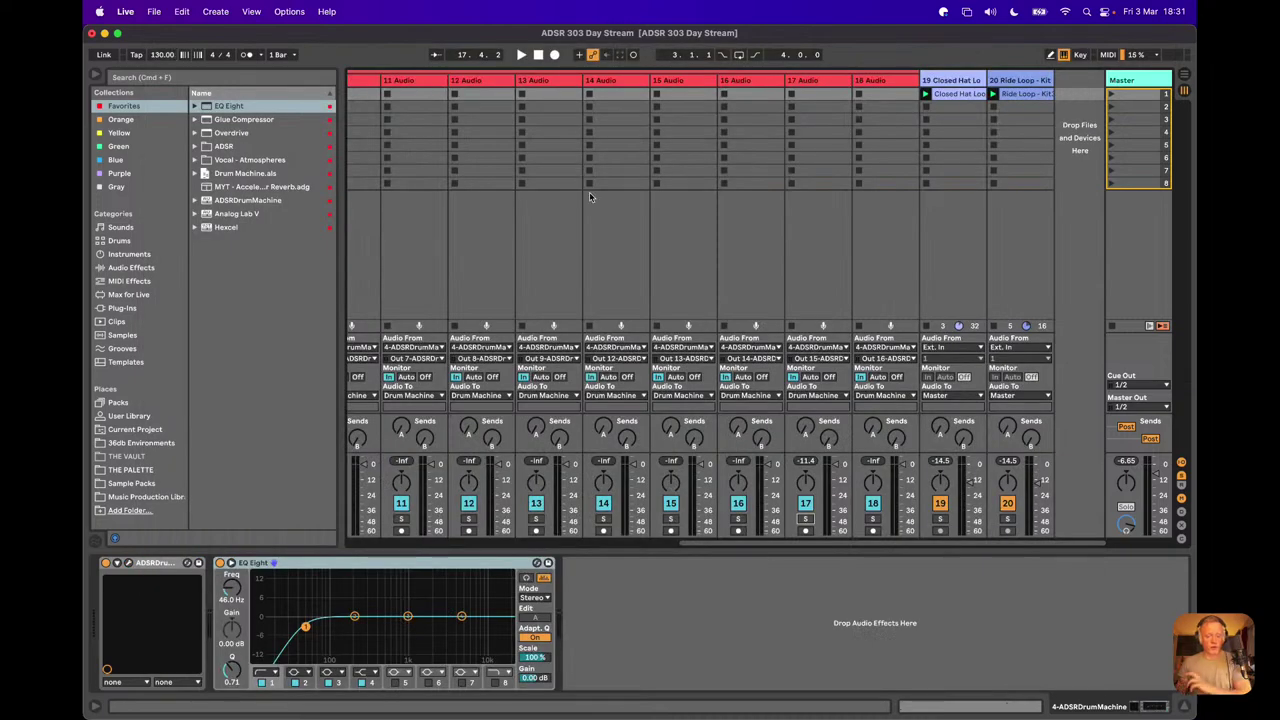
Step: Examine the effects on the Drum Machine group and 5 Audio, and the input sources offered for 5 Audio
scroll(630, 232, left, 5)
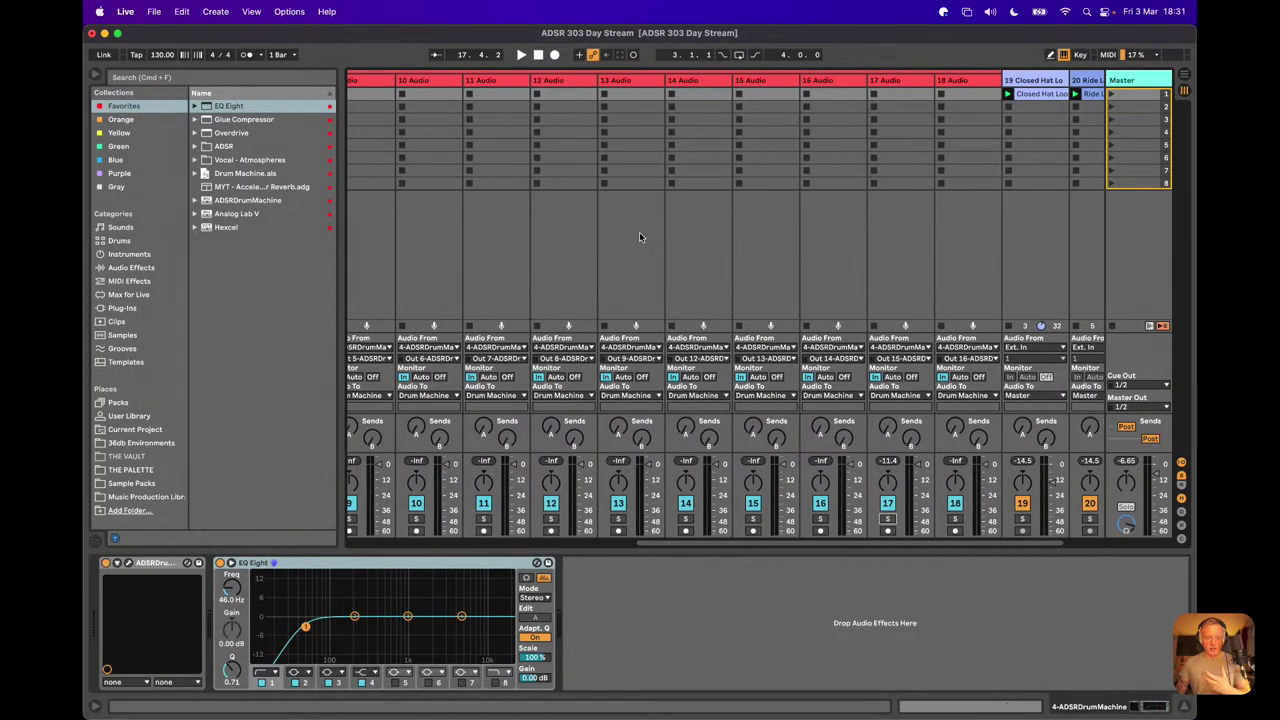
scroll(639, 233, left, 7)
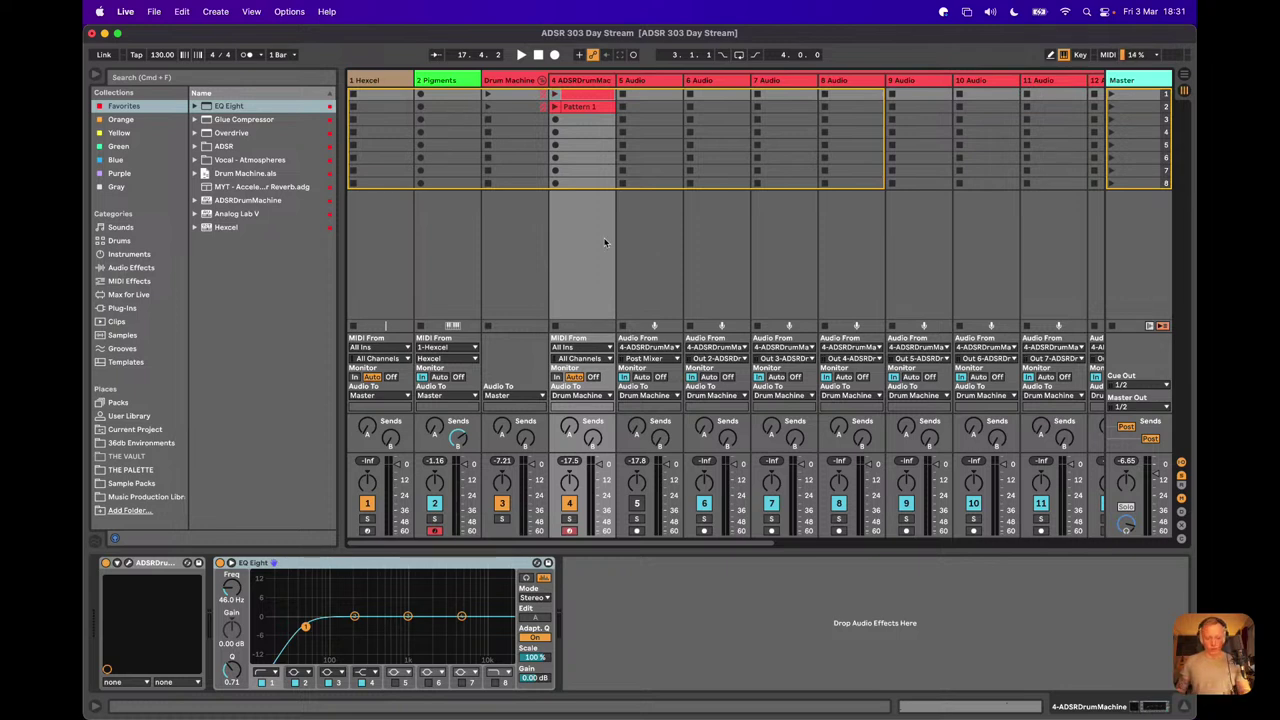
click(533, 86)
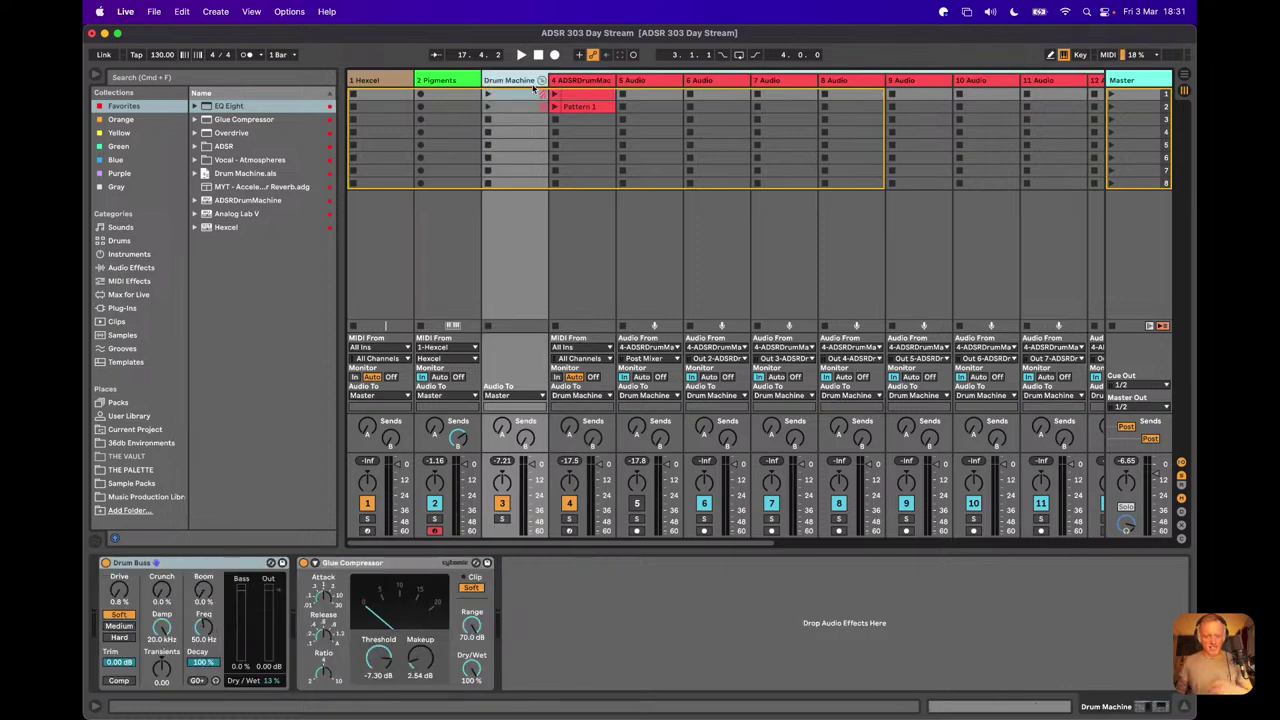
click(659, 82)
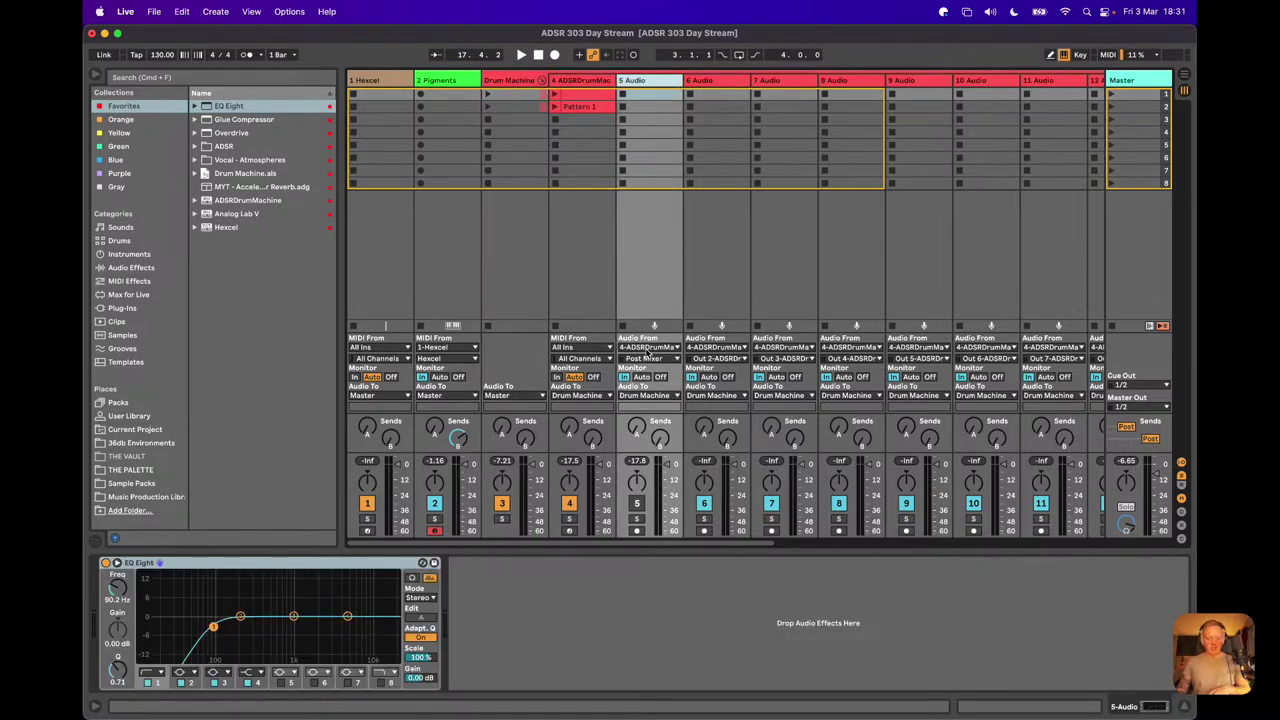
click(641, 349)
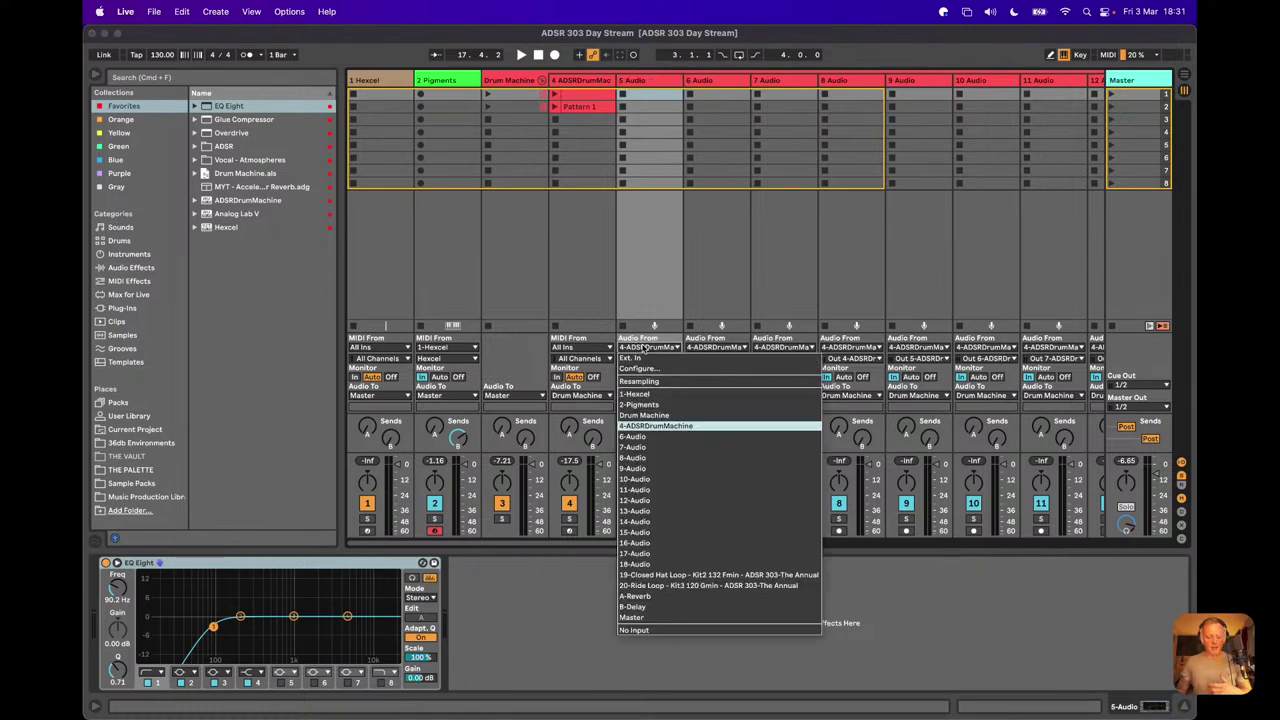
click(640, 350)
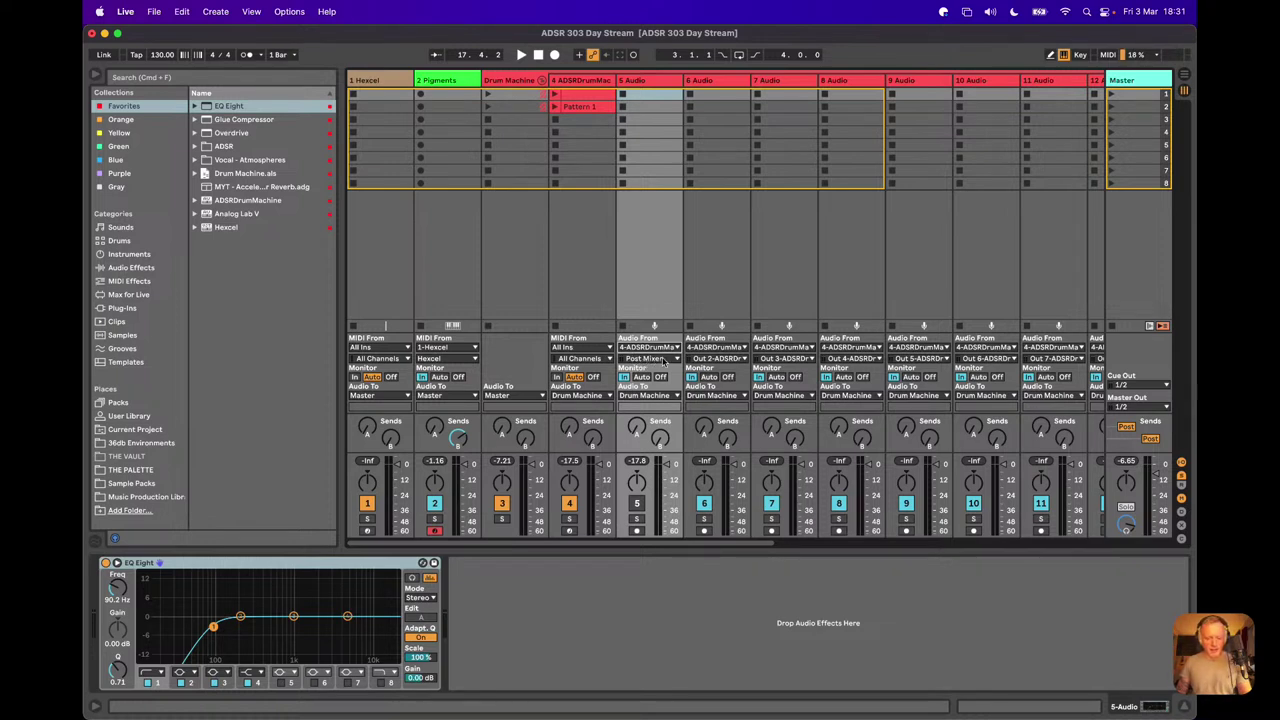
Step: Check the plug-in outputs offered as 6 Audio's input channel and review the routing across the remaining audio tracks
click(725, 88)
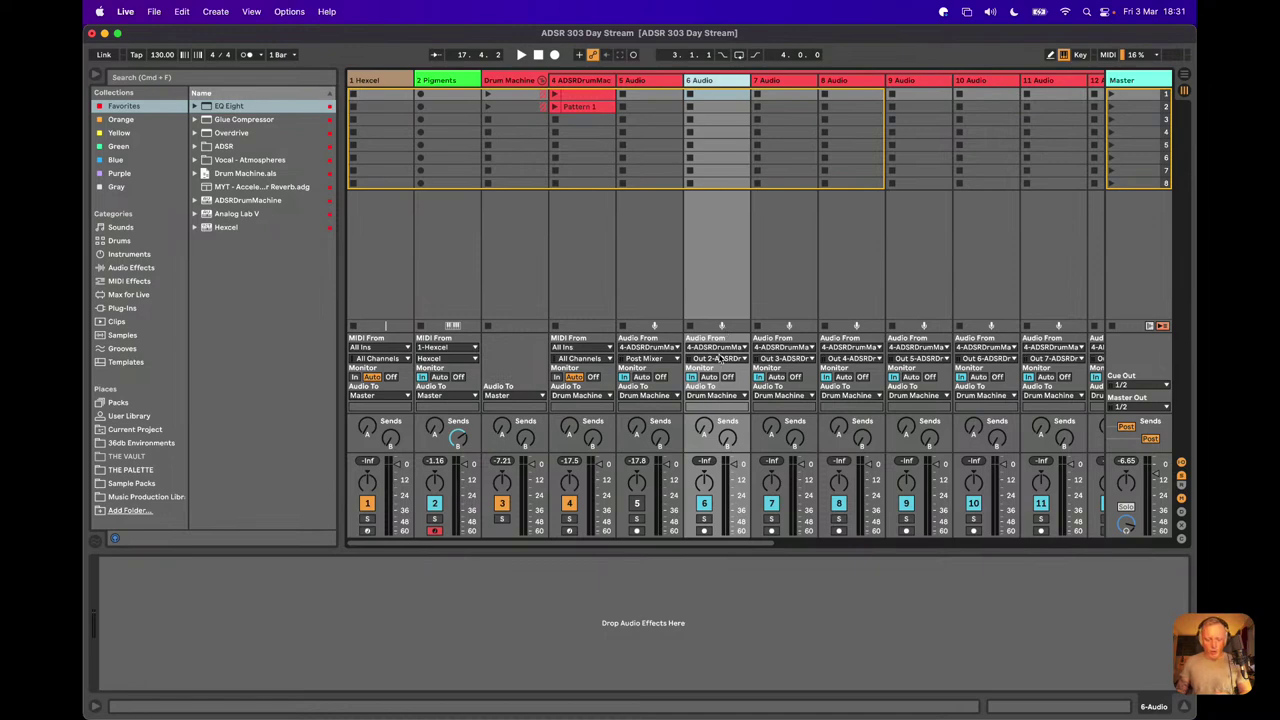
click(718, 358)
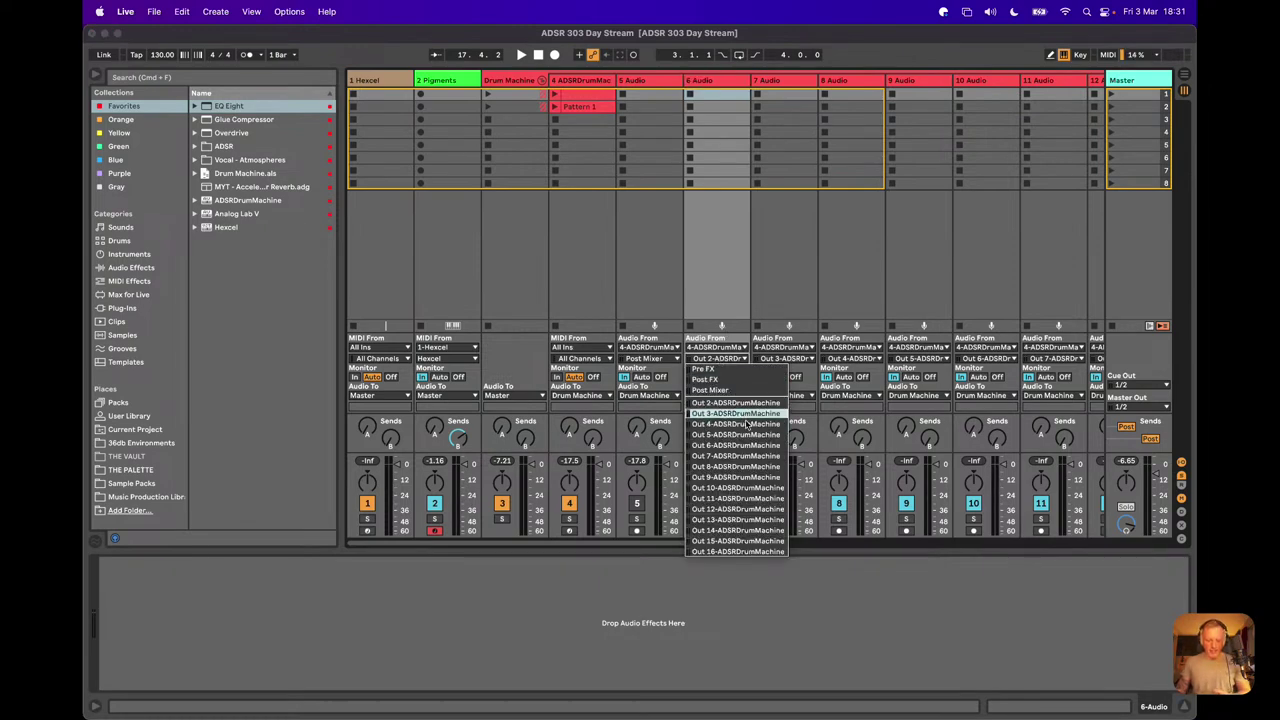
click(724, 263)
scroll(757, 352, right, 10)
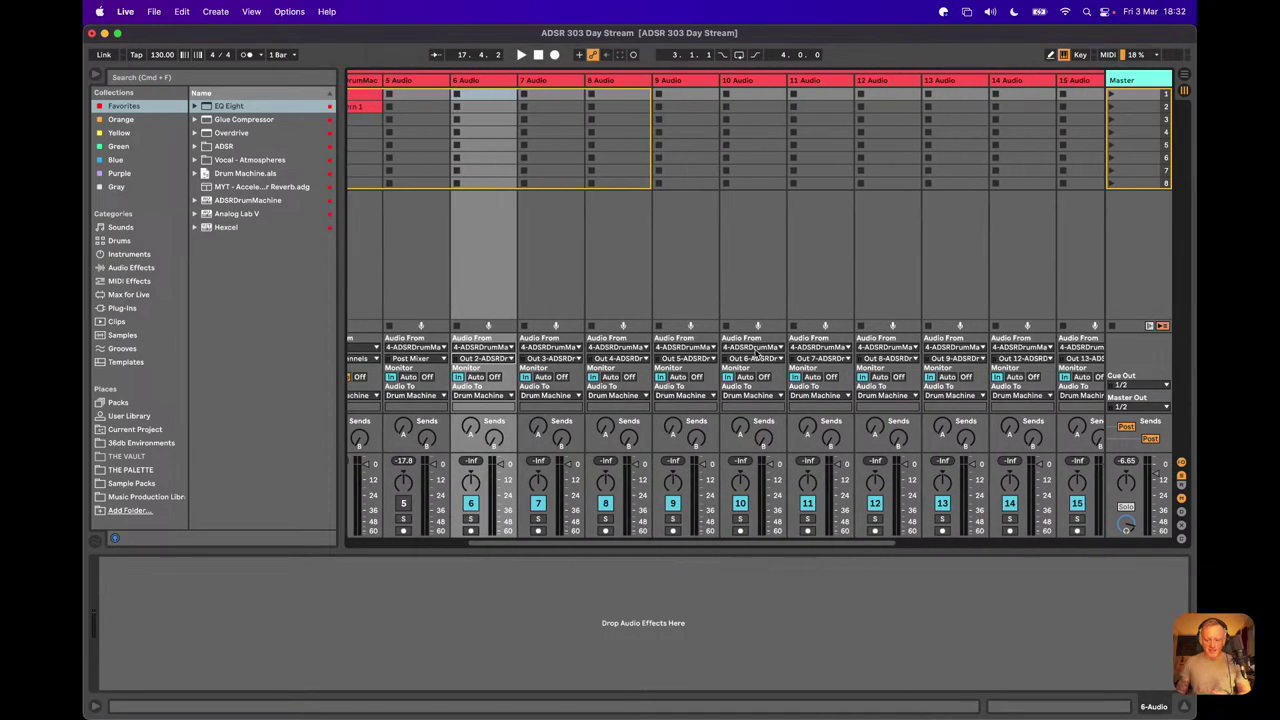
scroll(759, 350, left, 10)
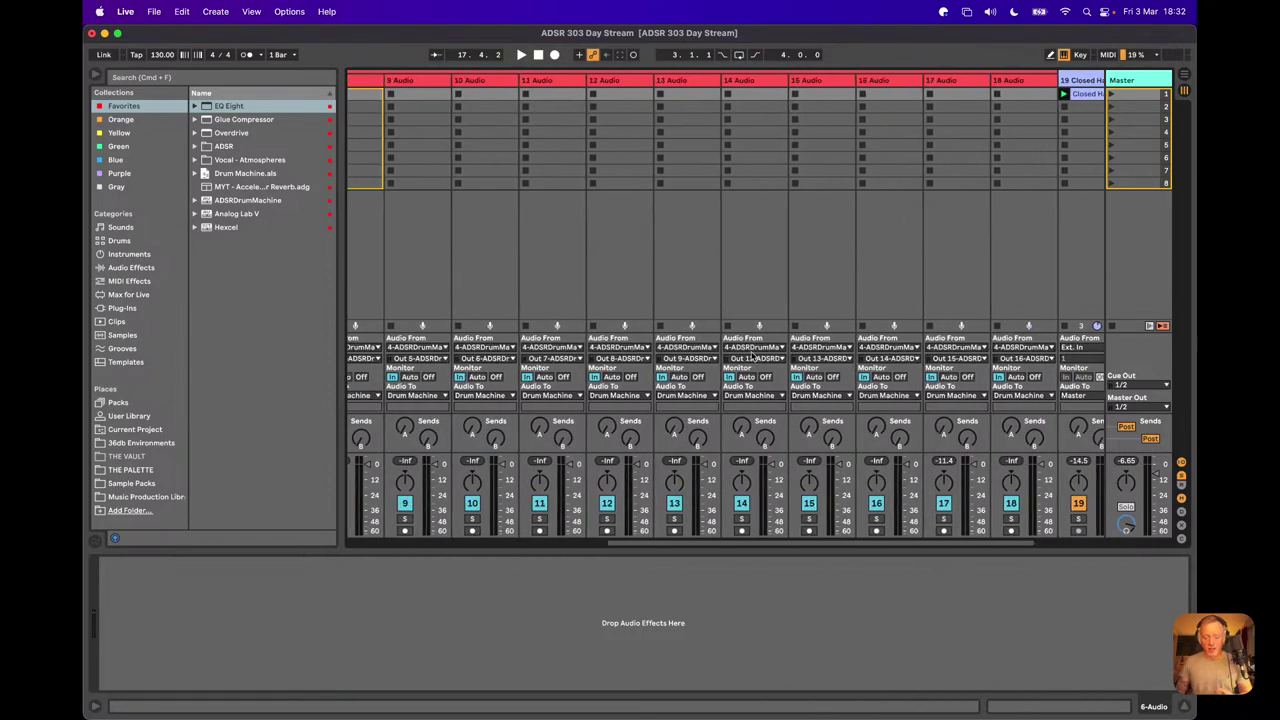
scroll(752, 358, left, 2)
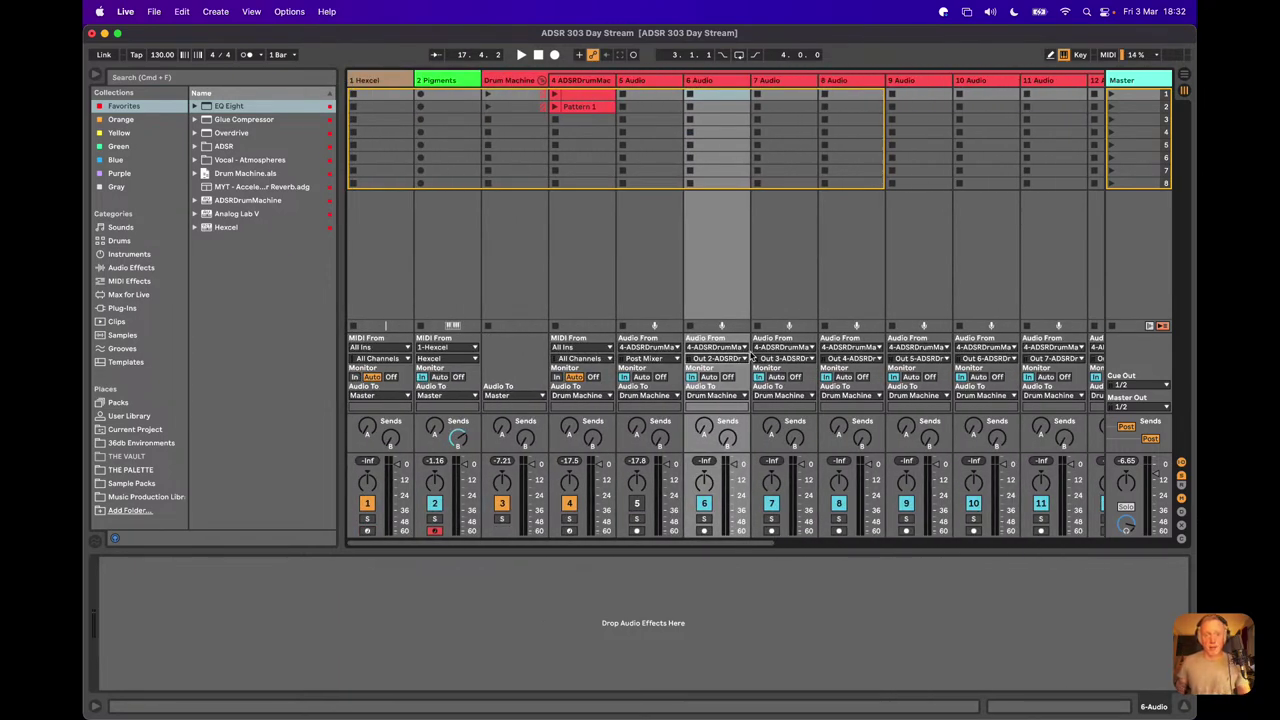
Step: Fold the Drum Machine group and show the contents of THE PALETTE folder in the browser
click(541, 81)
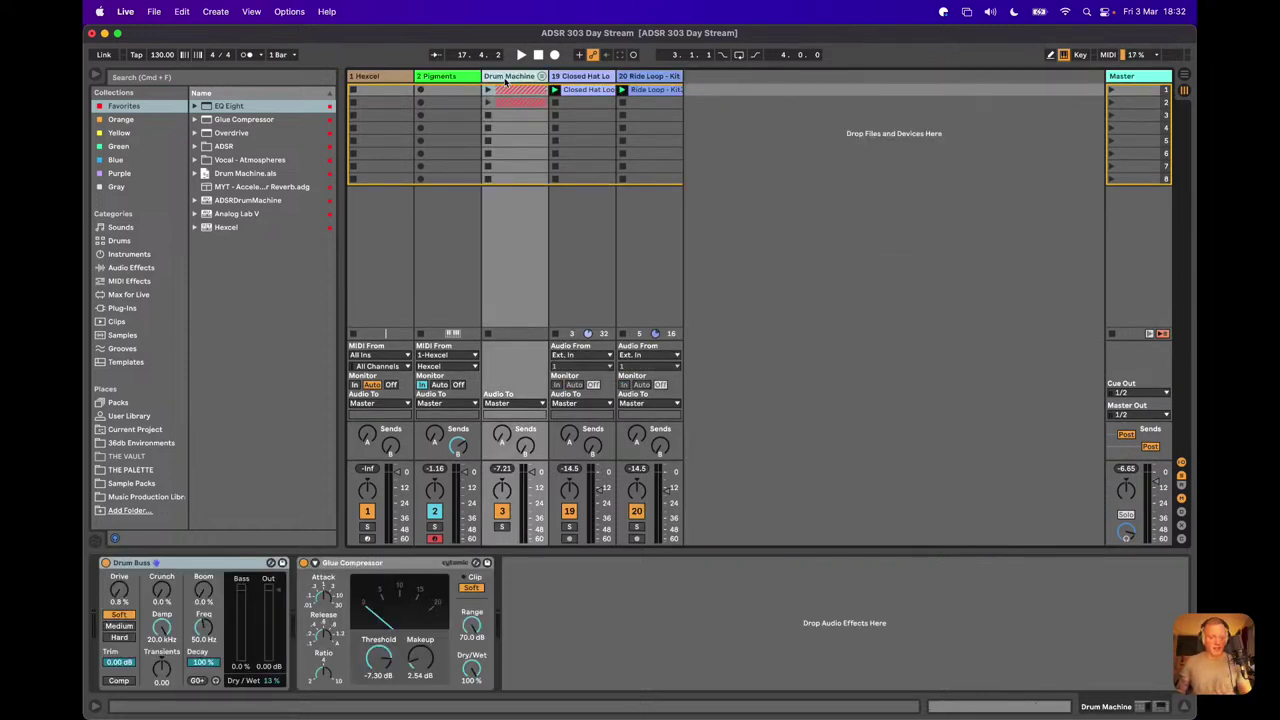
click(140, 470)
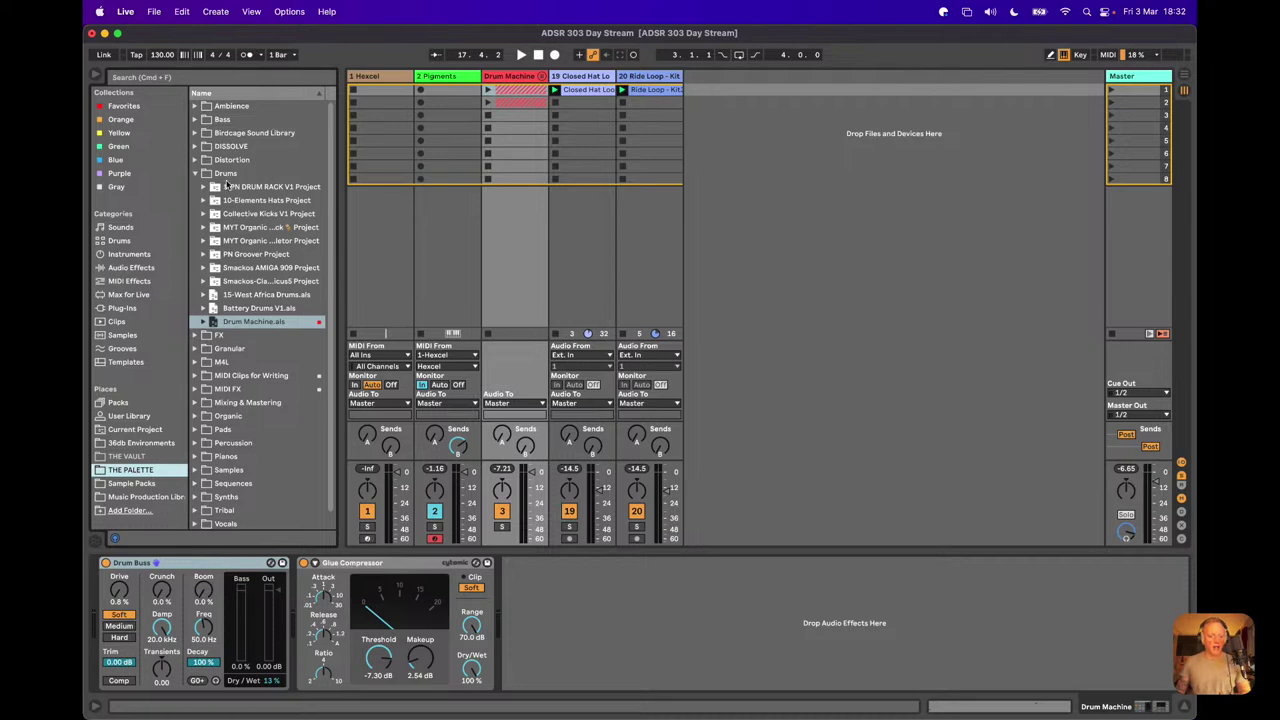
Step: Try to save the Drum Machine group track into the Drums folder of THE PALETTE
click(196, 174)
click(196, 174)
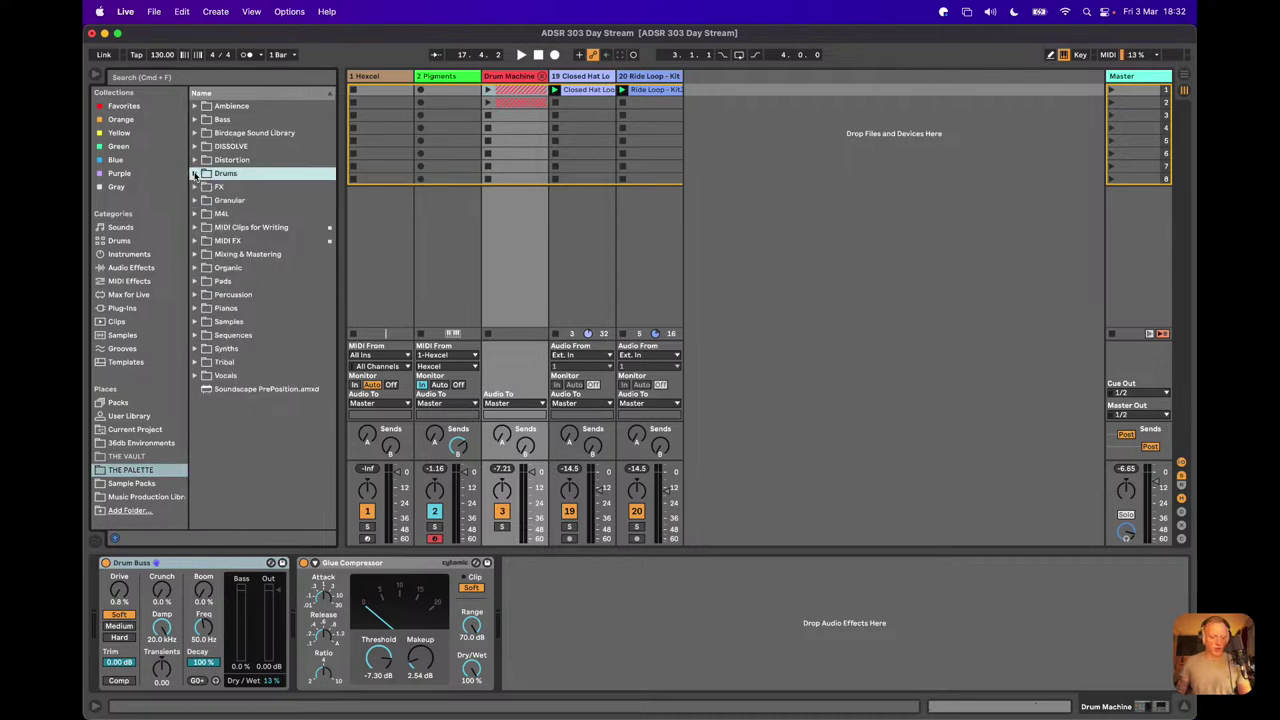
click(196, 174)
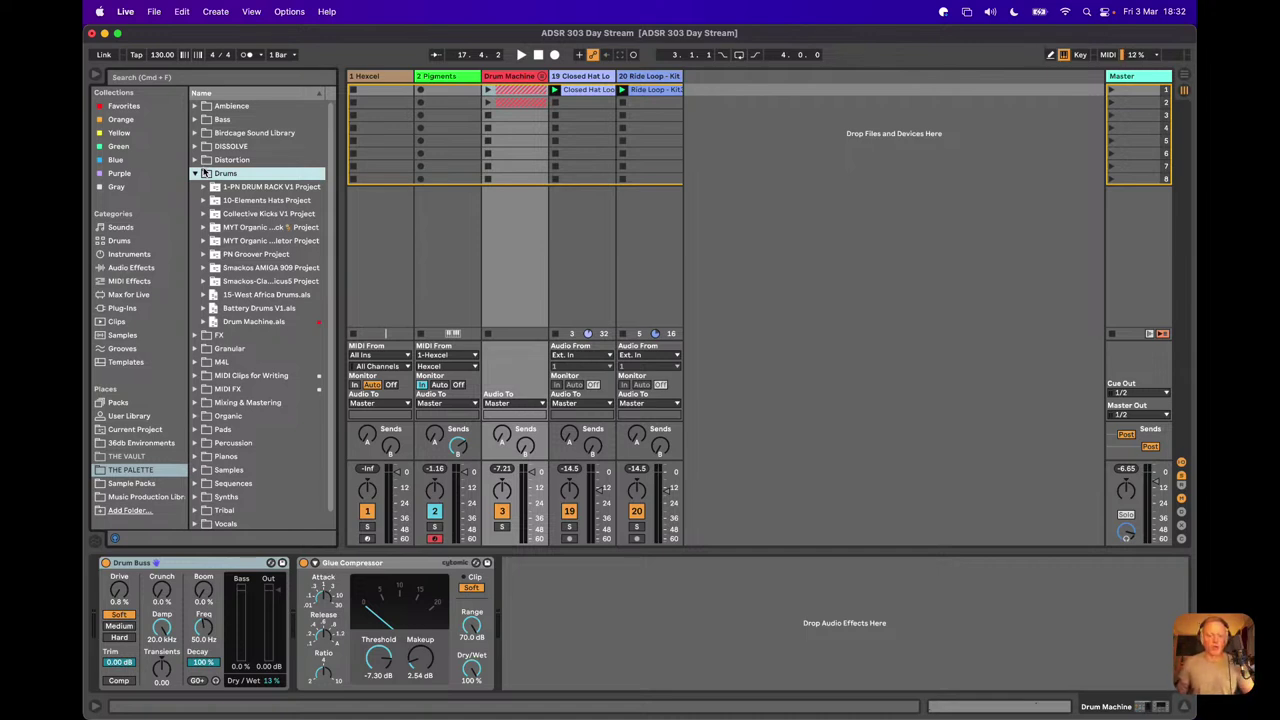
click(493, 77)
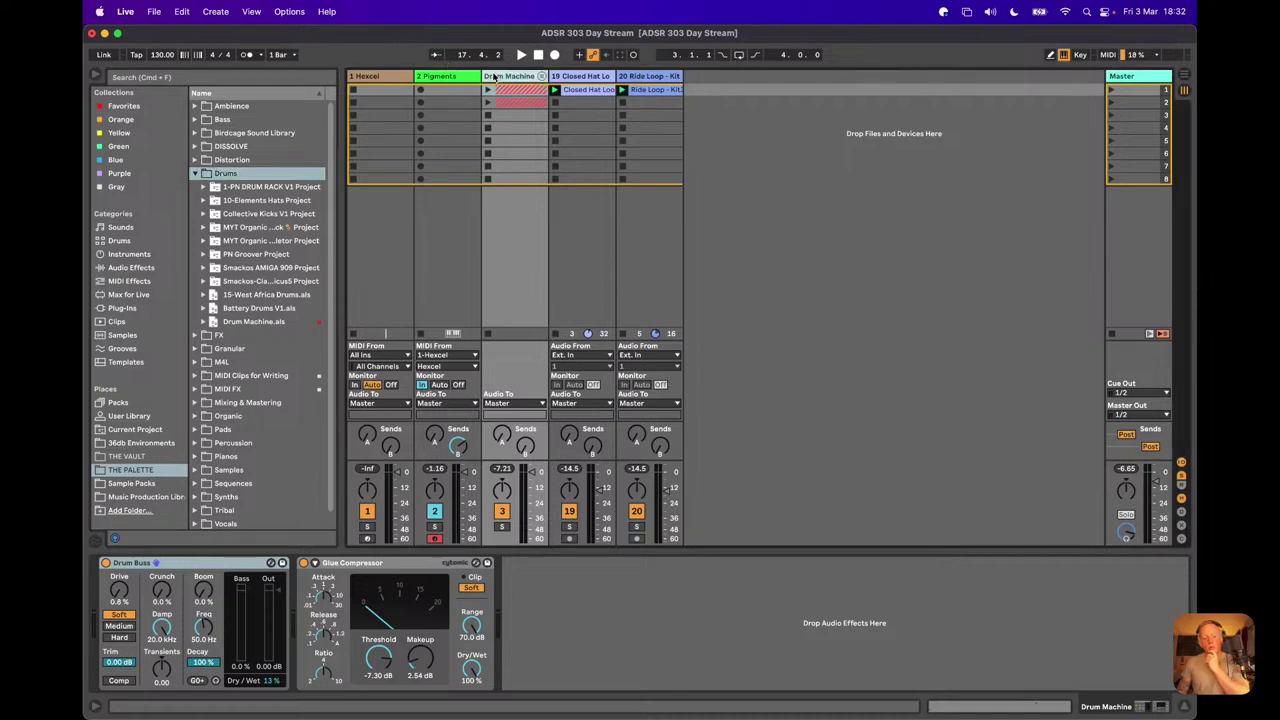
drag(510, 80, 286, 176)
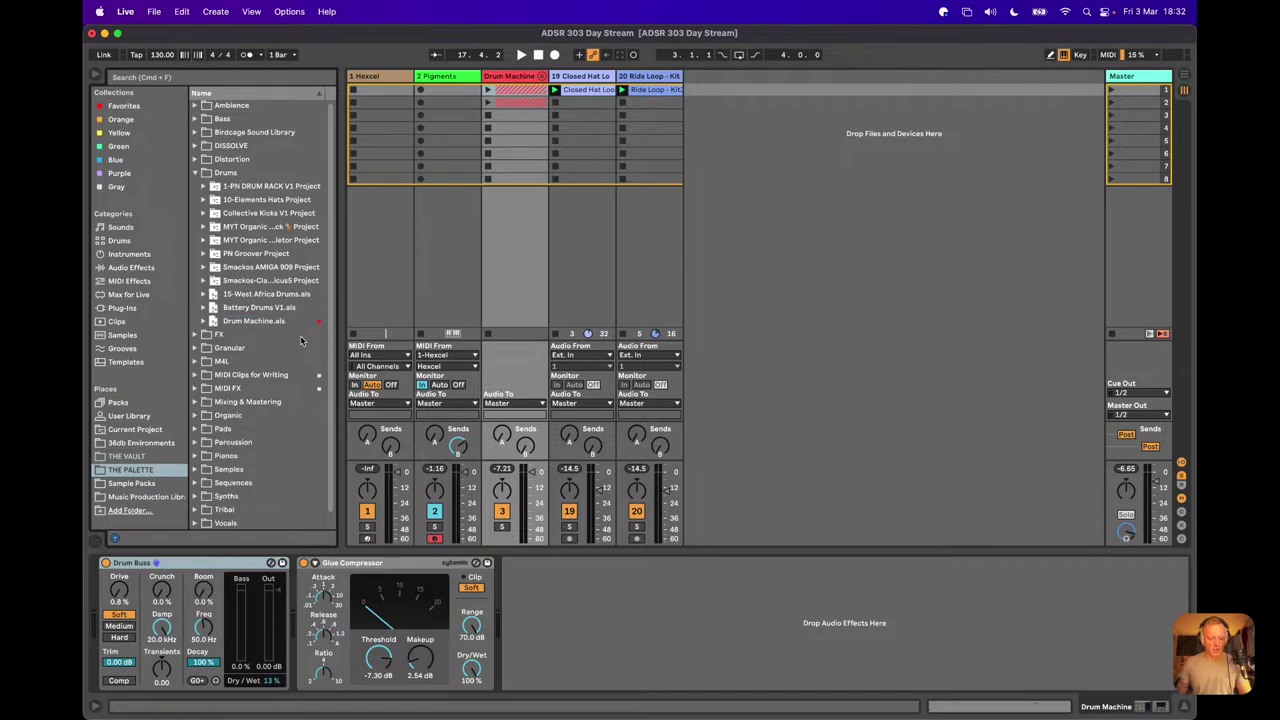
Step: Insert the saved Drum Machine group from Drum Machine.als after the Ride Loop track and select it
click(205, 322)
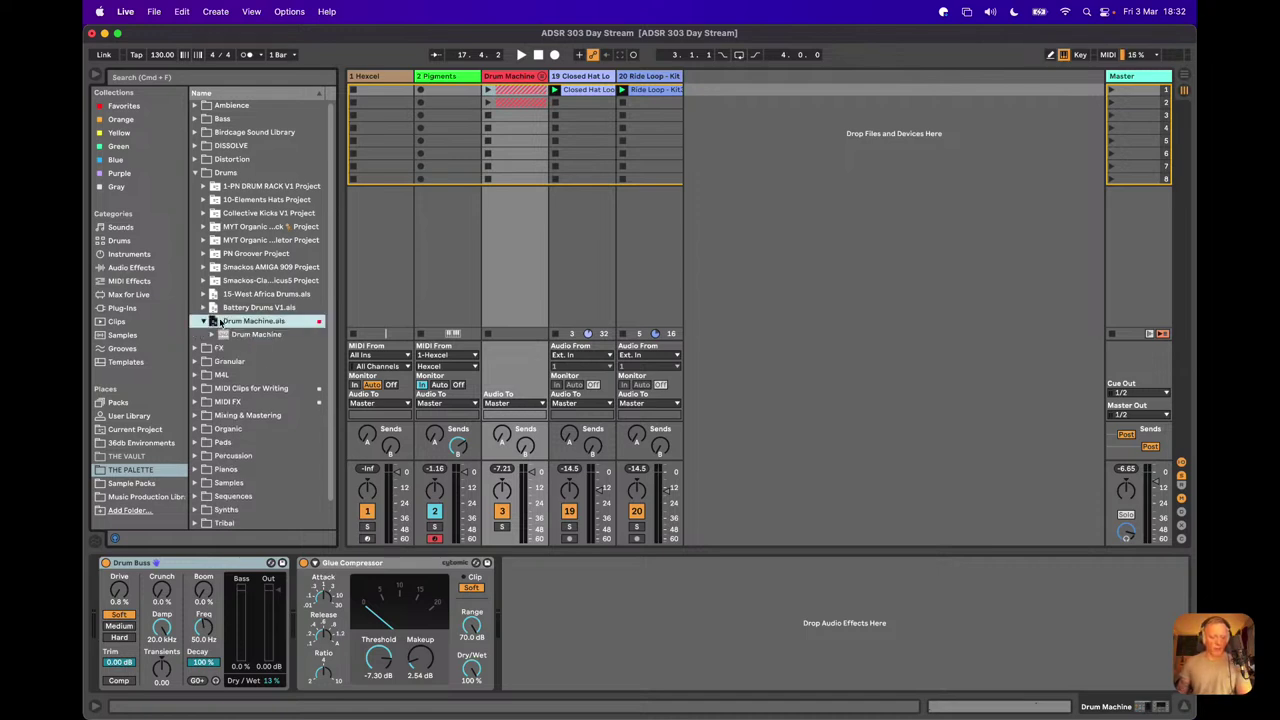
click(224, 334)
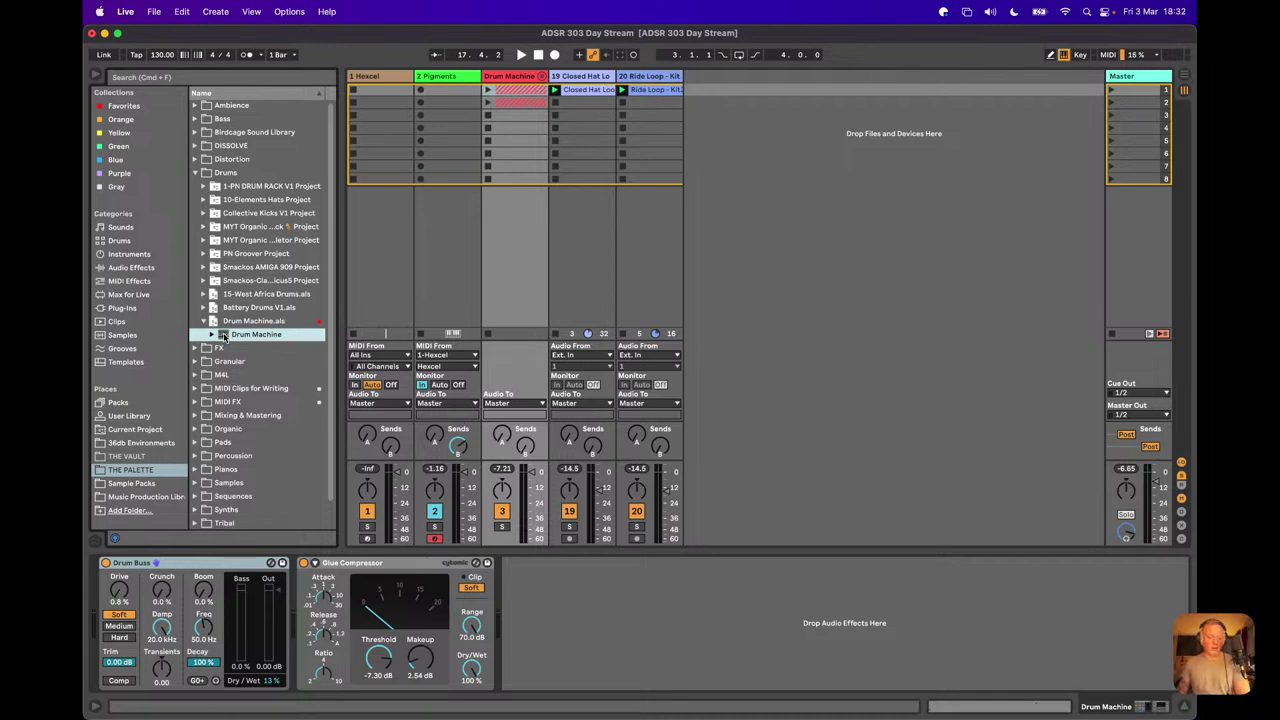
drag(224, 337, 734, 95)
scroll(703, 134, left, 2)
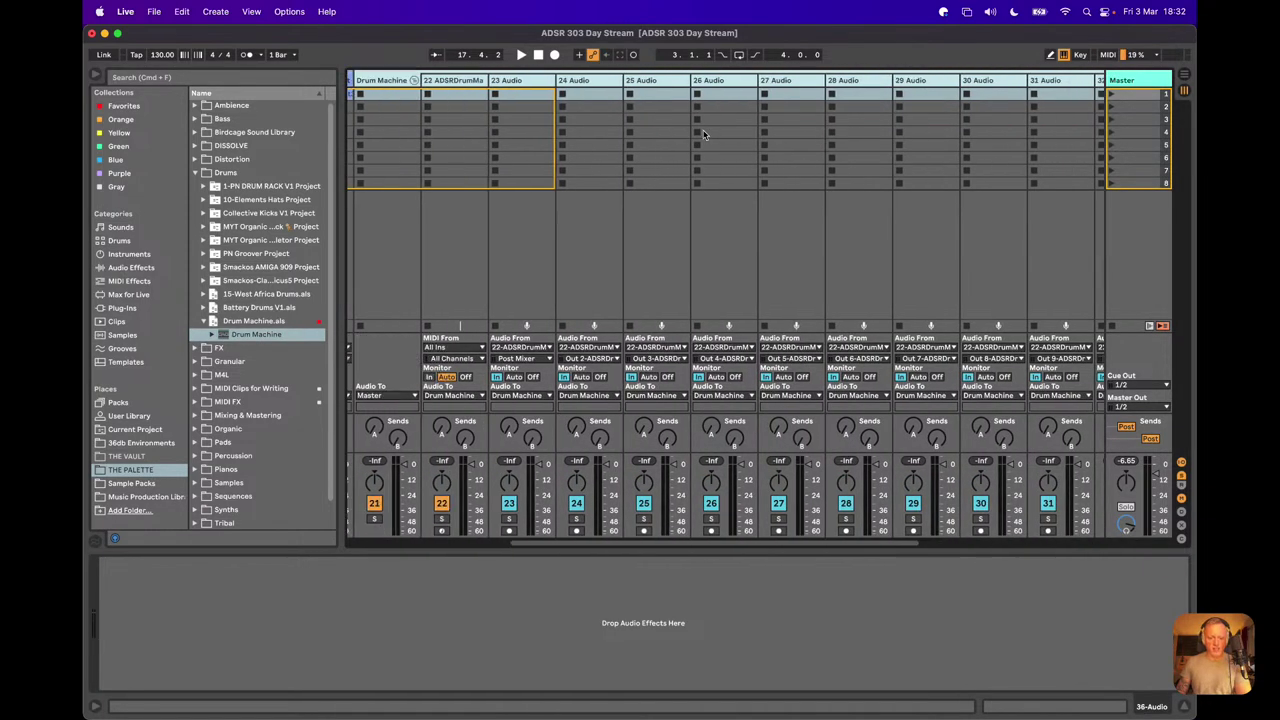
scroll(703, 134, left, 5)
click(712, 84)
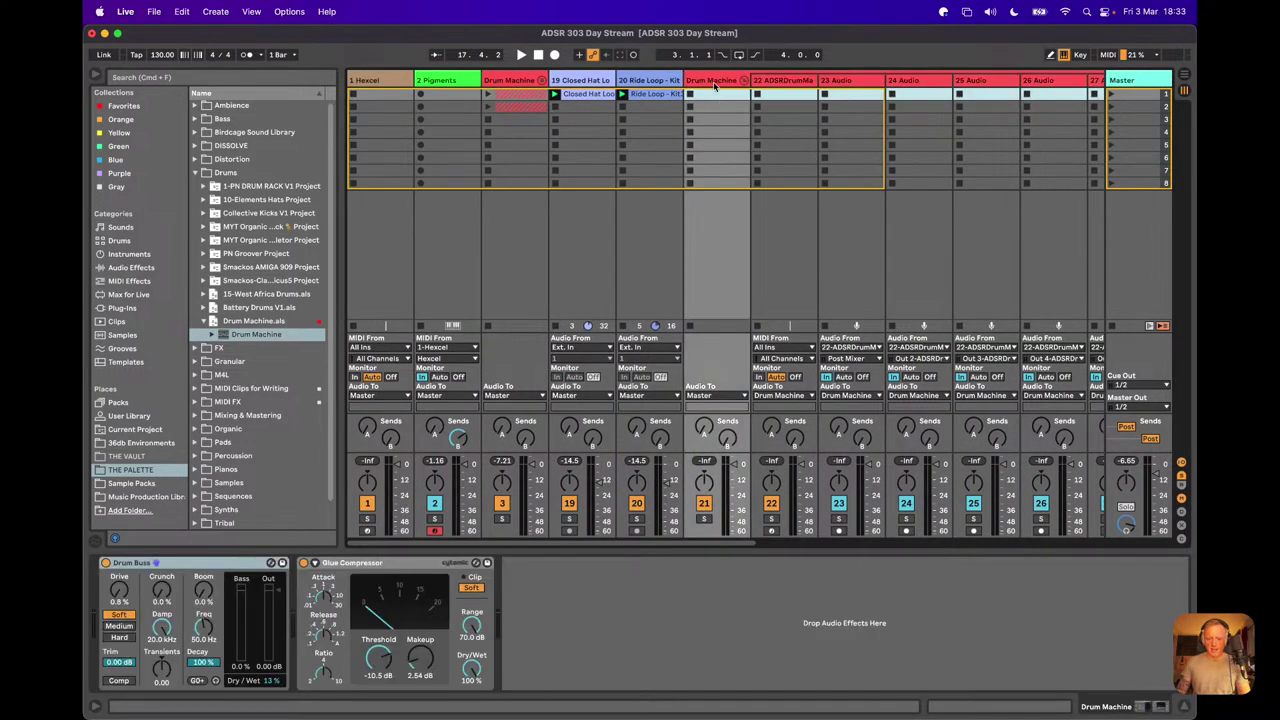
Step: Look through the tracks of the newly inserted Drum Machine group and delete that group
scroll(735, 118, right, 5)
scroll(739, 122, right, 3)
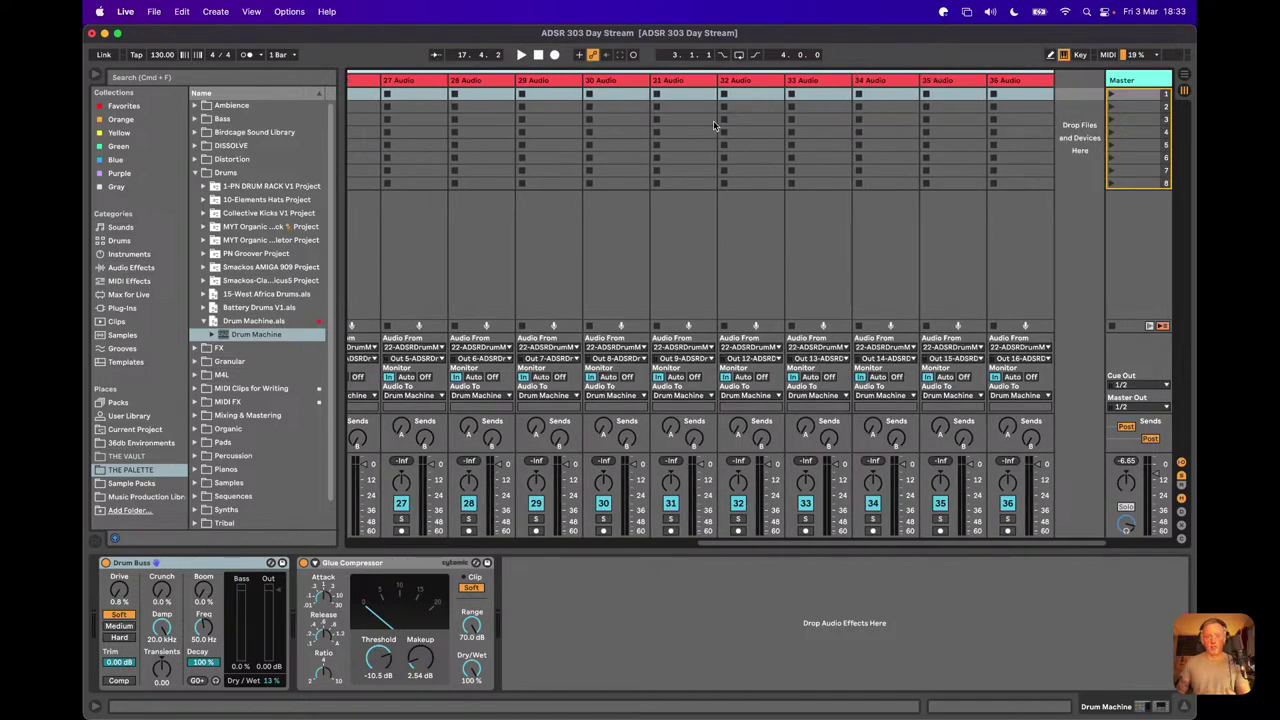
scroll(713, 120, left, 8)
scroll(711, 128, left, 3)
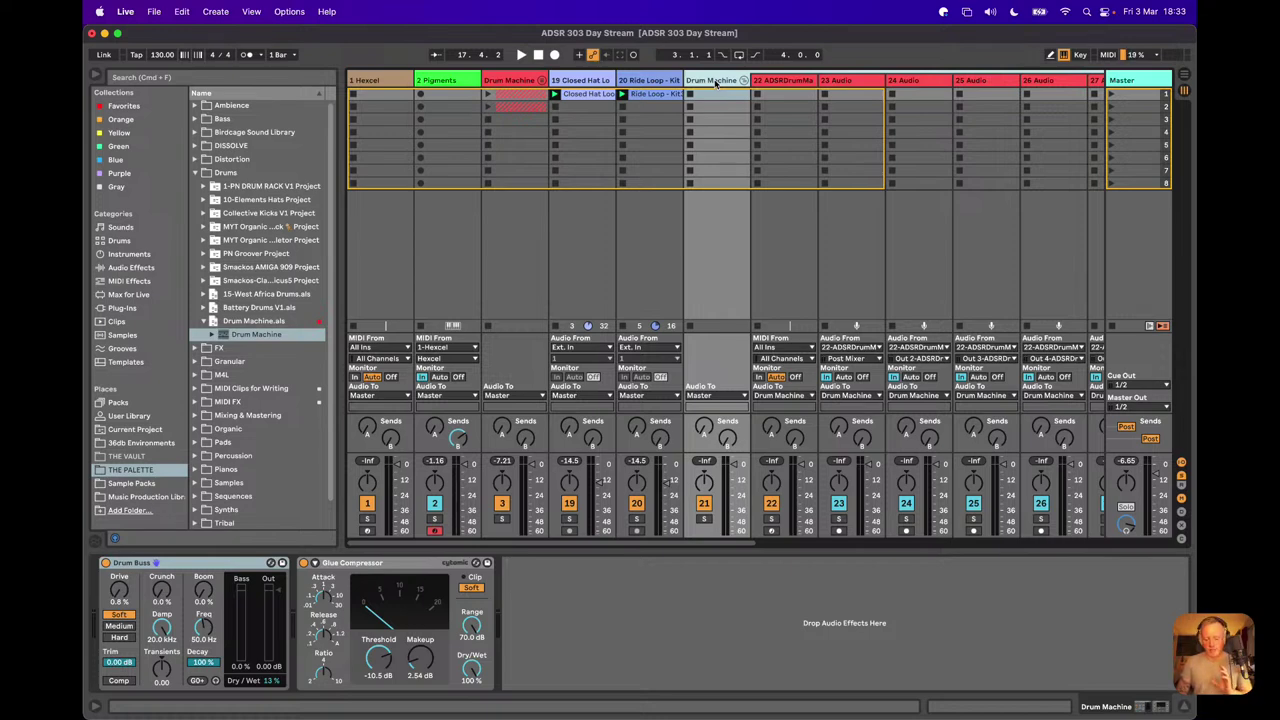
key(Delete)
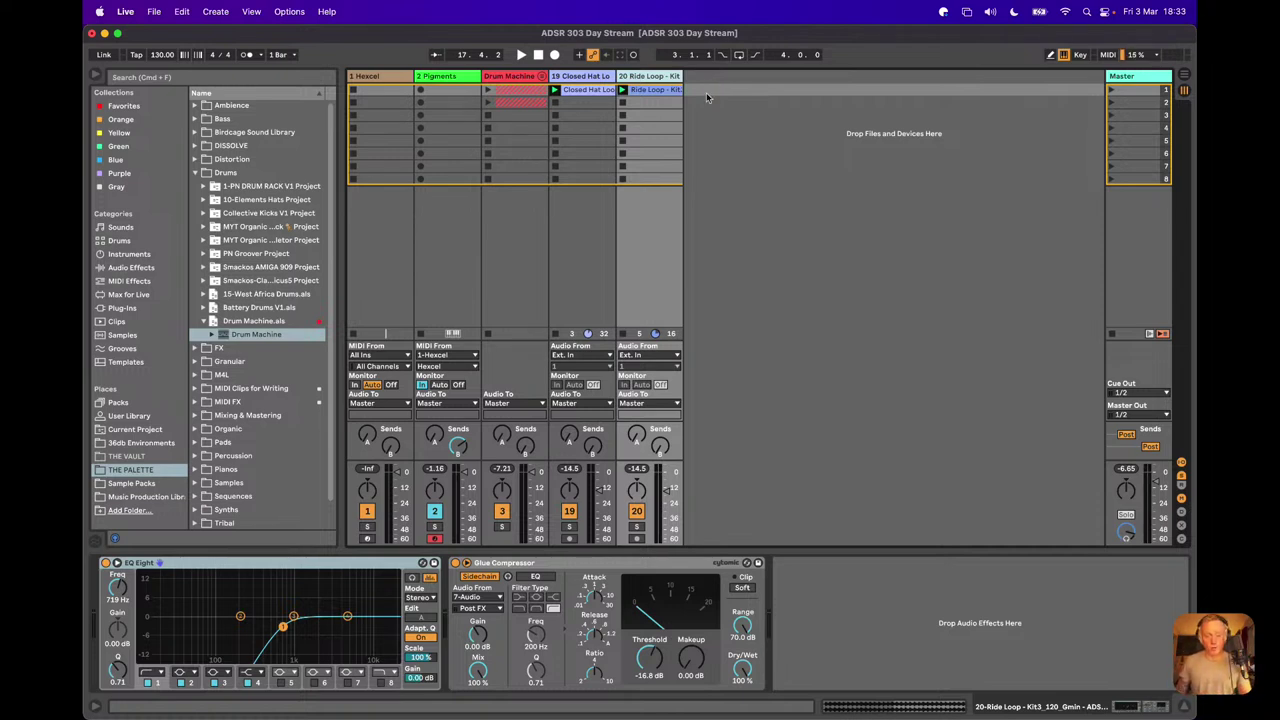
Step: Mute the Pigments and Hexcel tracks
click(434, 511)
click(367, 511)
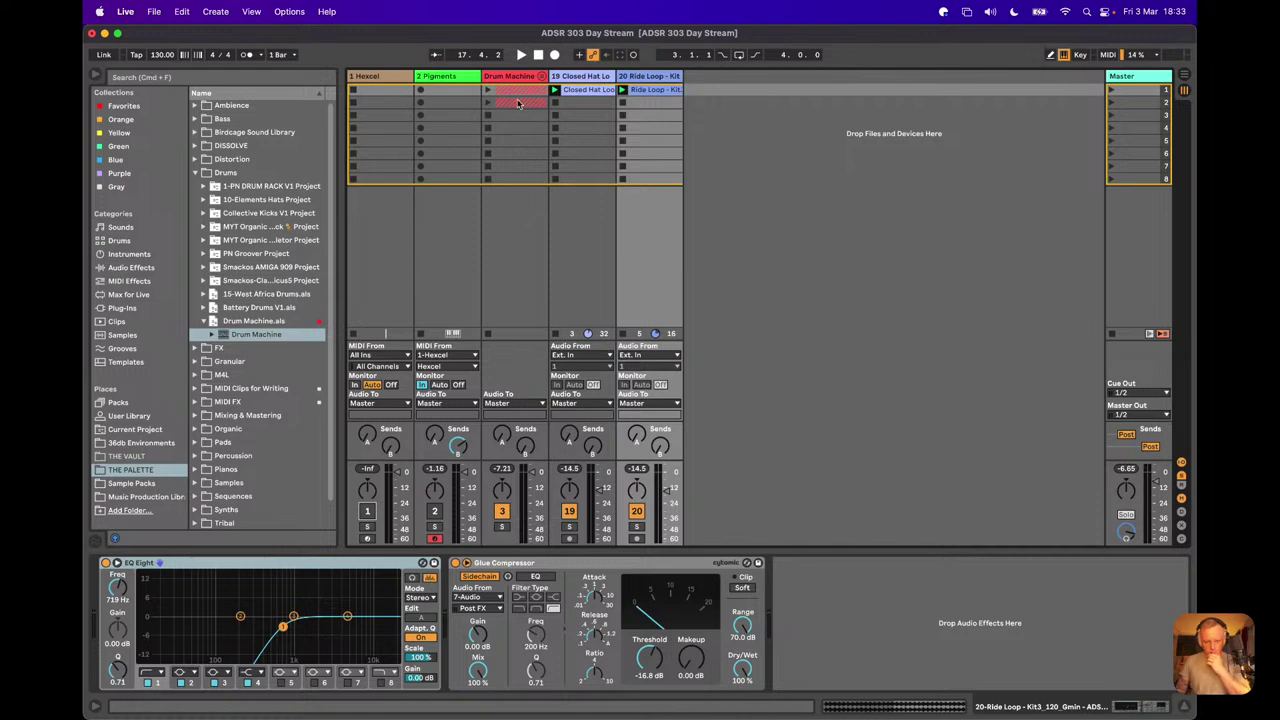
click(519, 80)
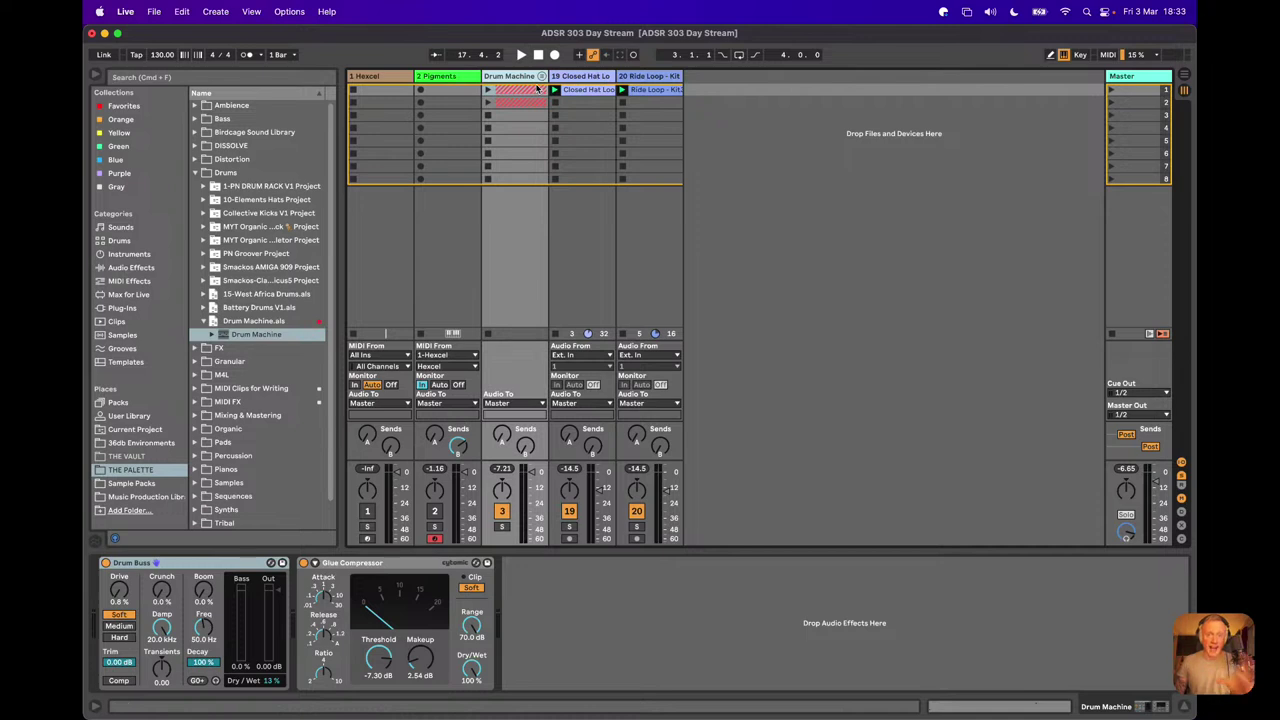
click(622, 90)
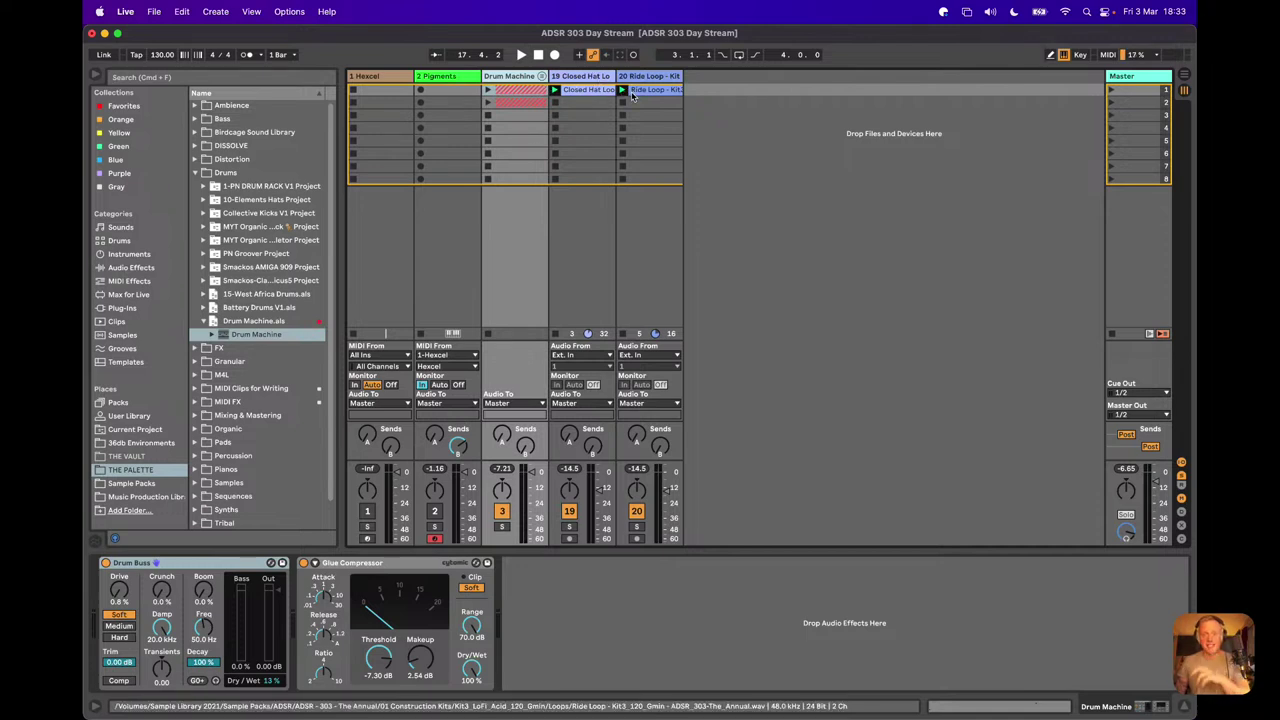
Step: Add the VST3 instrument ADSRDrumMachine on a new MIDI track after the Ride Loop track
click(576, 79)
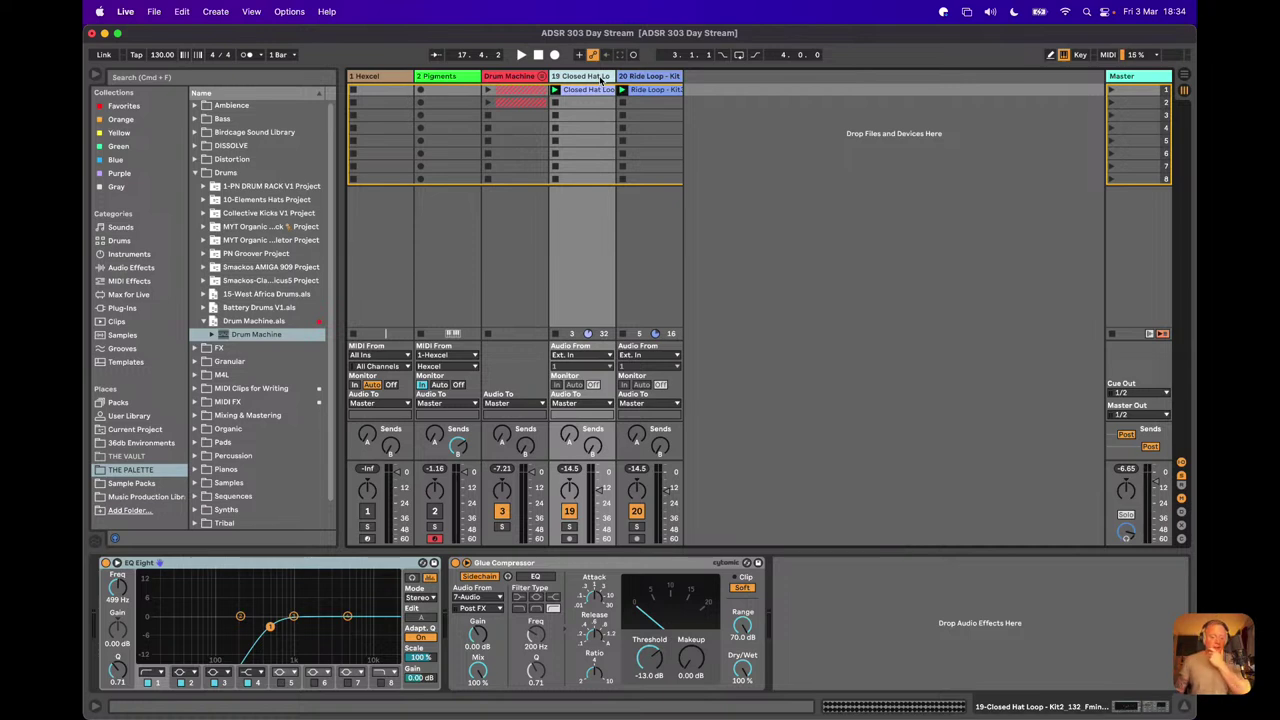
click(156, 106)
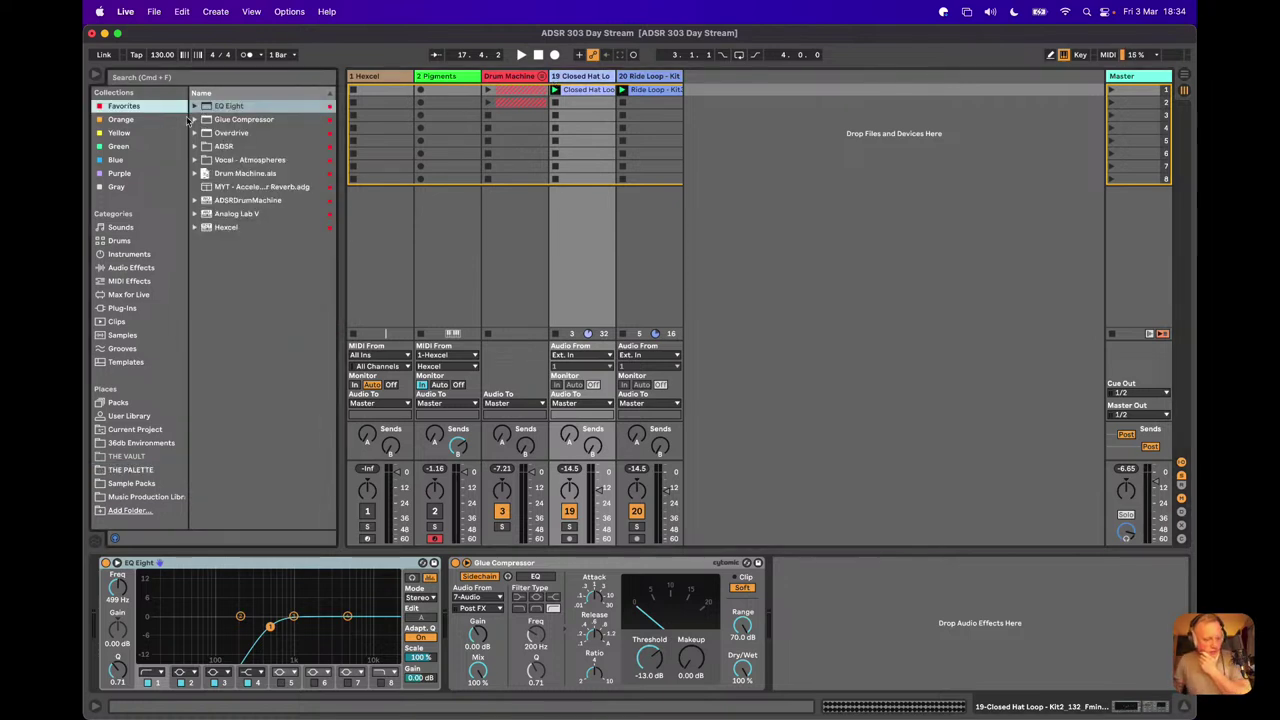
click(121, 308)
click(259, 161)
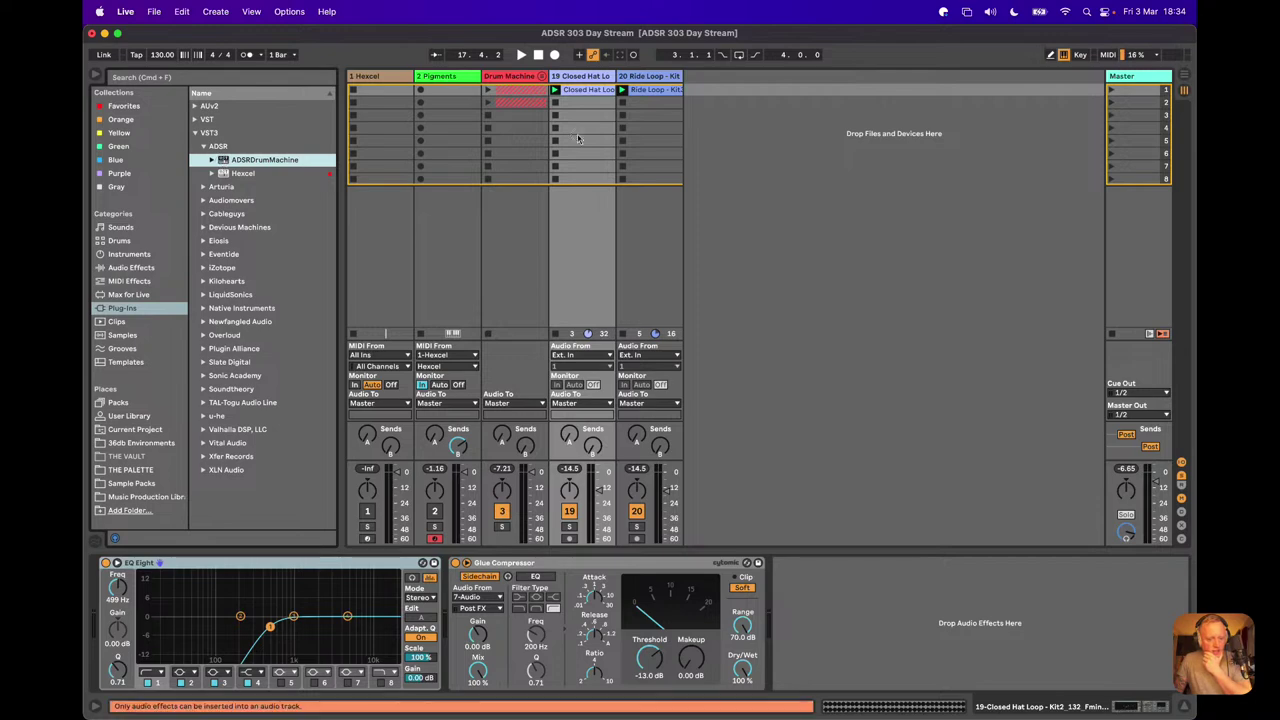
drag(222, 161, 500, 84)
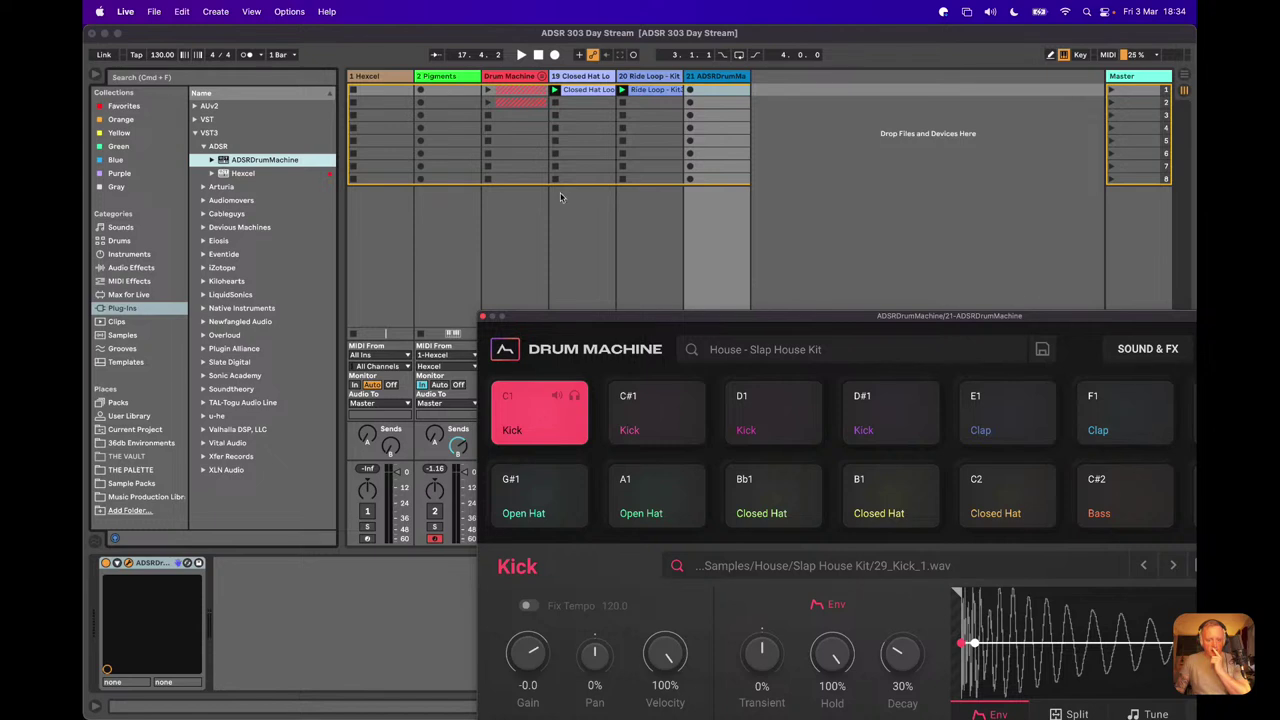
Step: Mute the existing Drum Machine group, select the new ADSRDrumMachine track and move its plug-in window fully into view
click(514, 80)
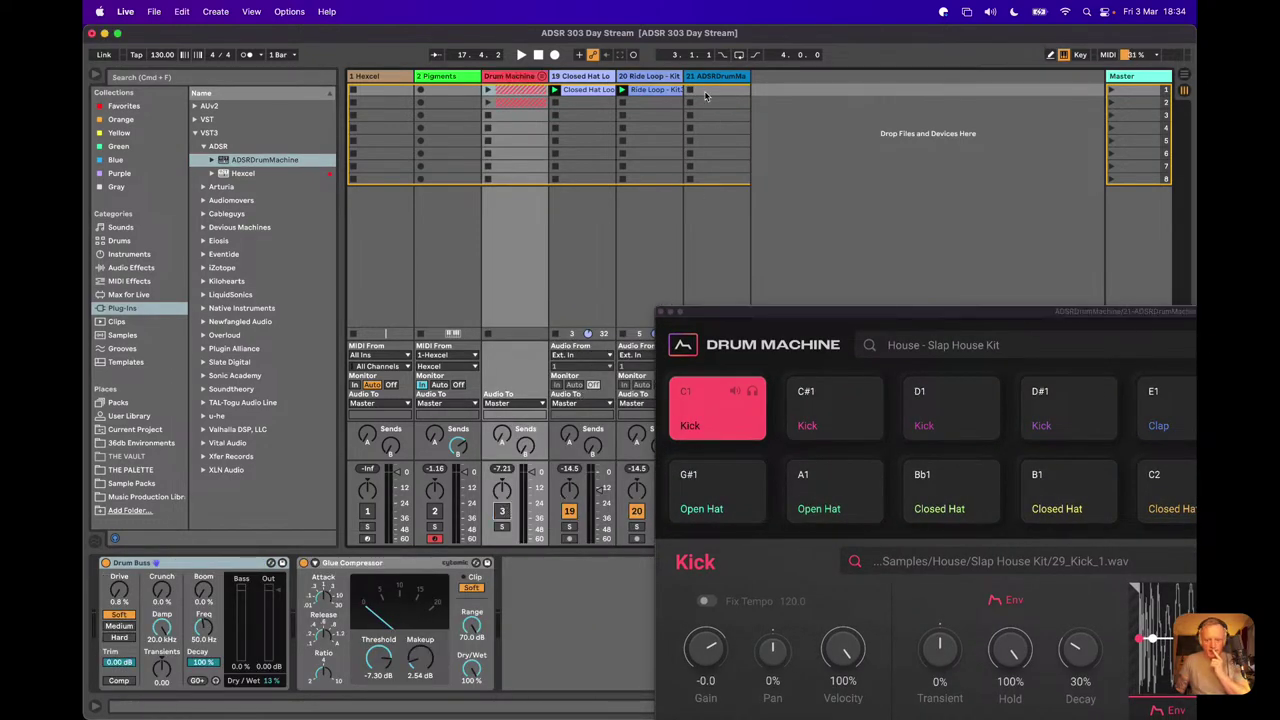
click(711, 80)
drag(723, 314, 211, 66)
Step: Load the preset XP12 Progressive Techno Kit (130 BPM) from the Bank folder of ADSR - Ultimate Techno for Drum Machine
click(509, 94)
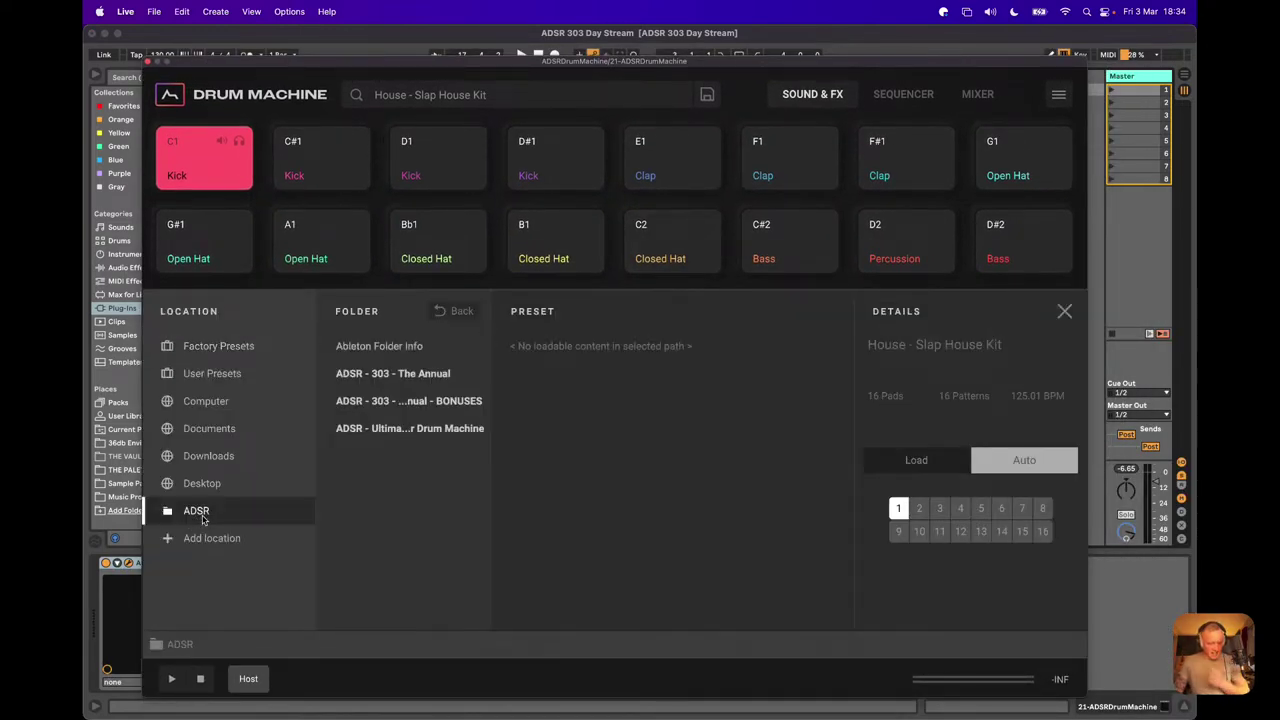
click(200, 518)
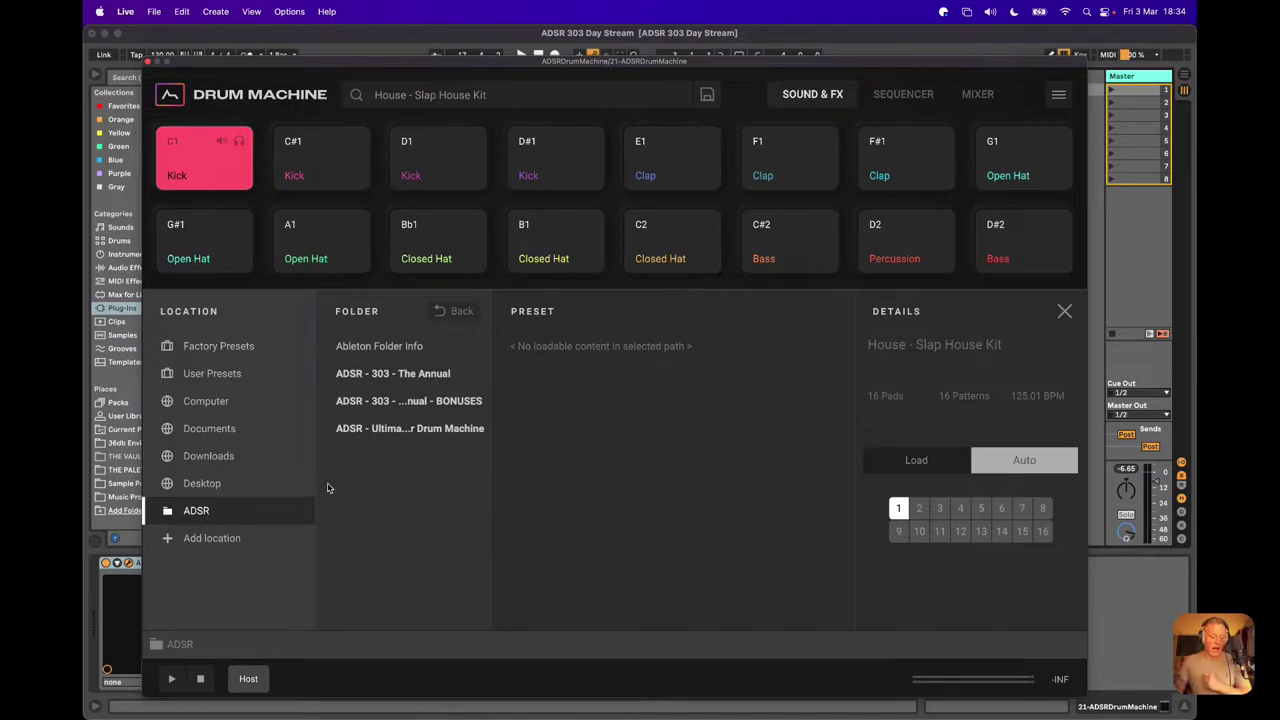
click(282, 410)
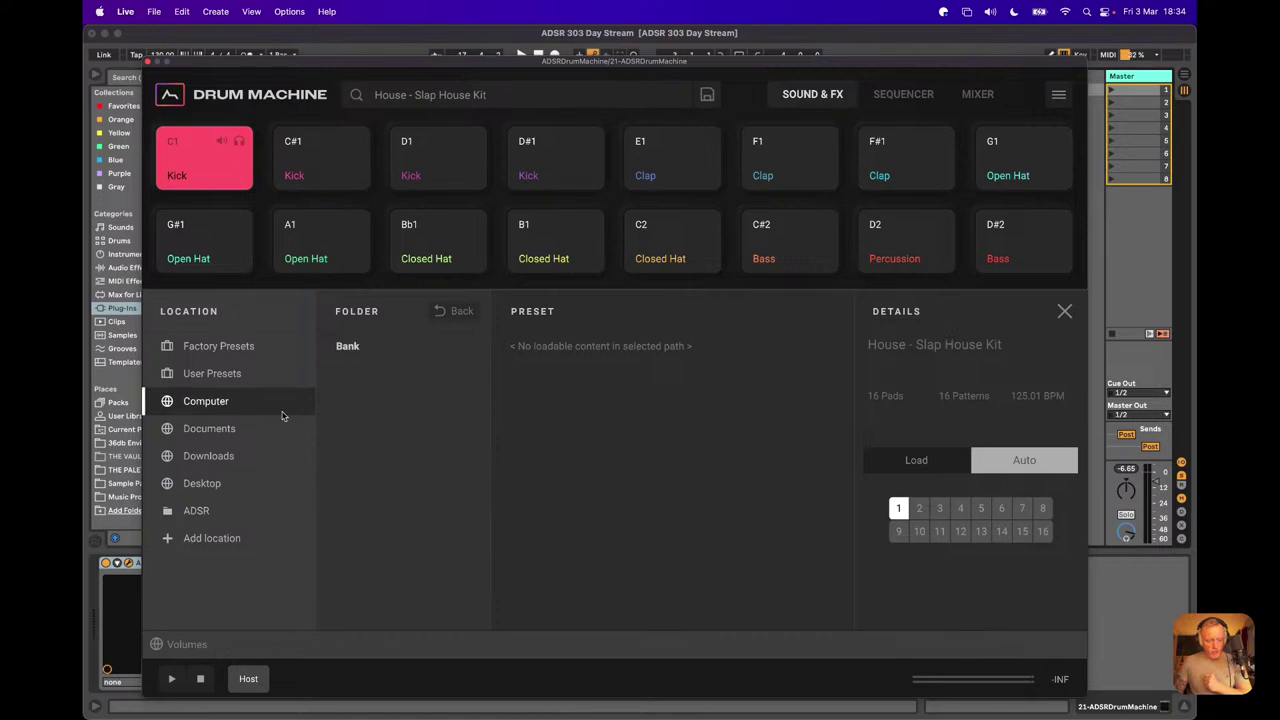
click(341, 351)
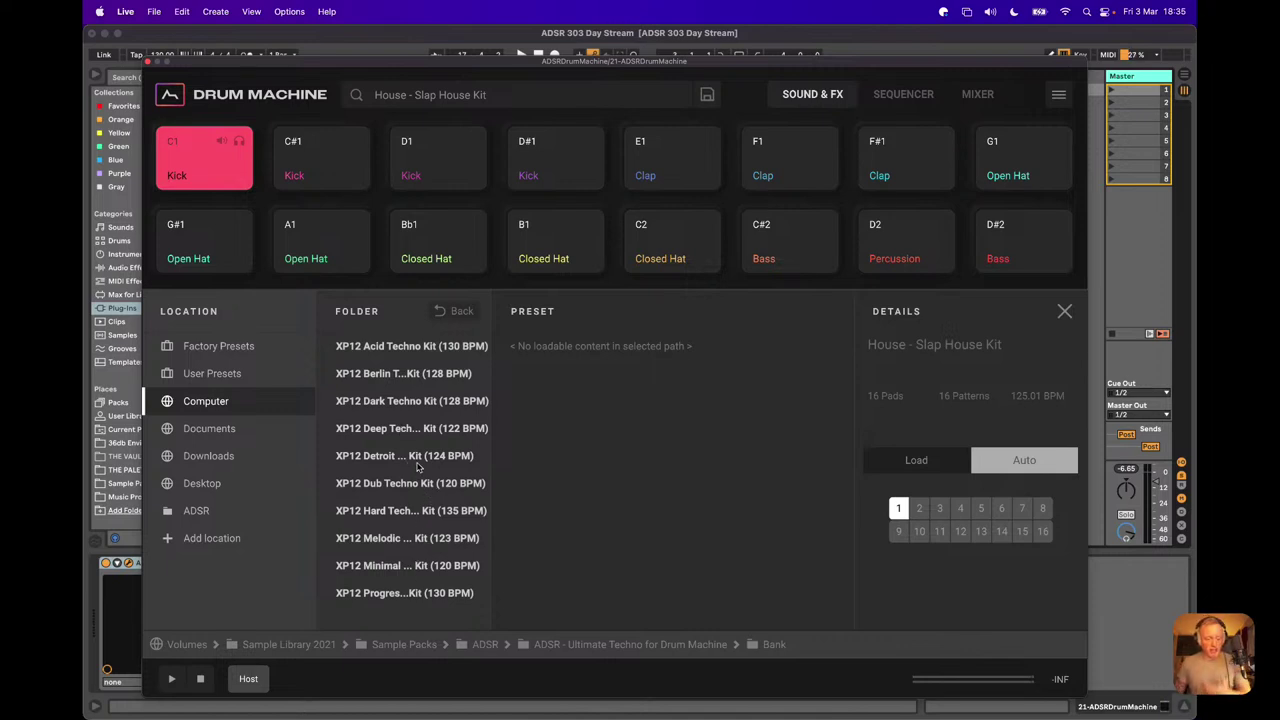
double_click(400, 590)
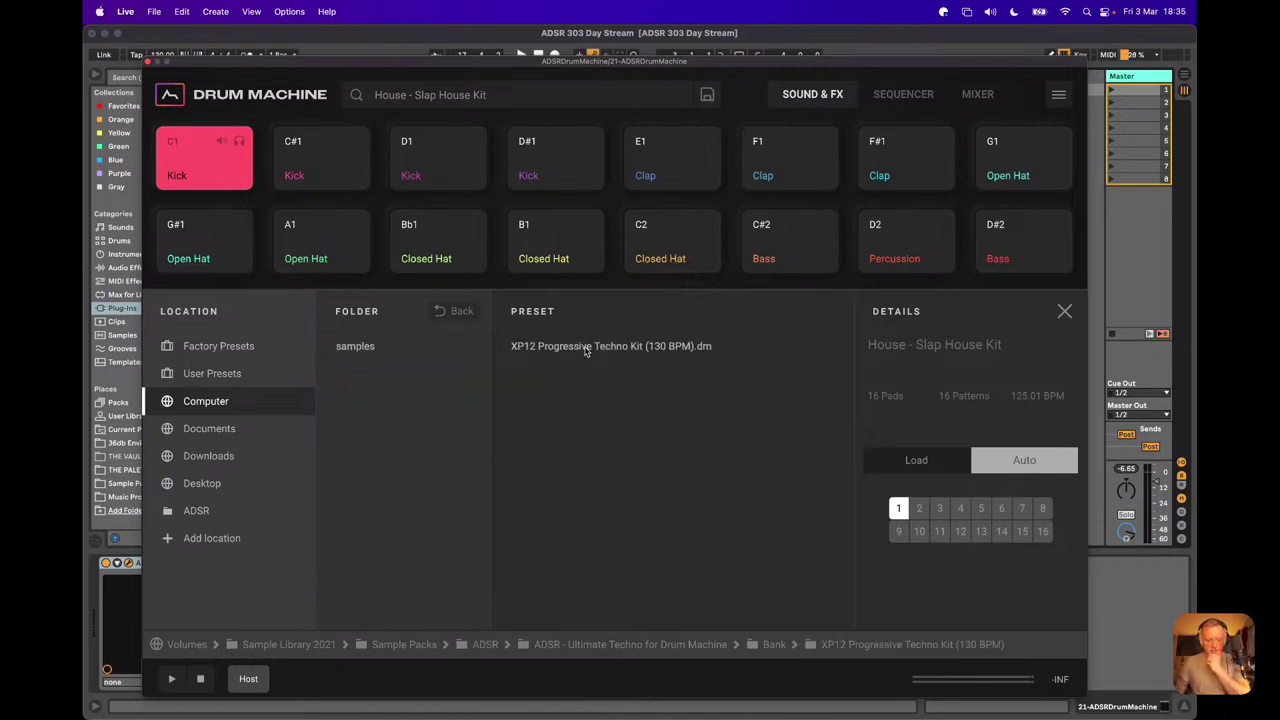
click(626, 349)
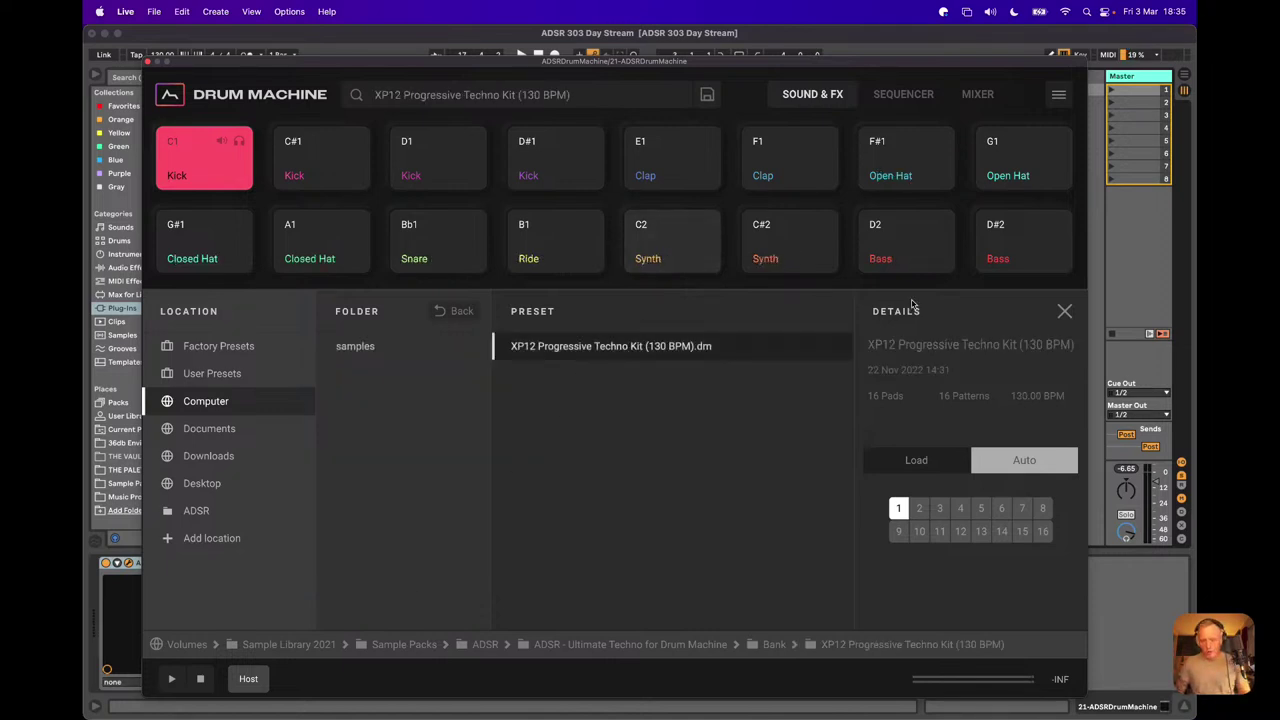
Step: Solo the ADSRDrumMachine track and start playback to hear the loaded kit
drag(782, 74, 817, 612)
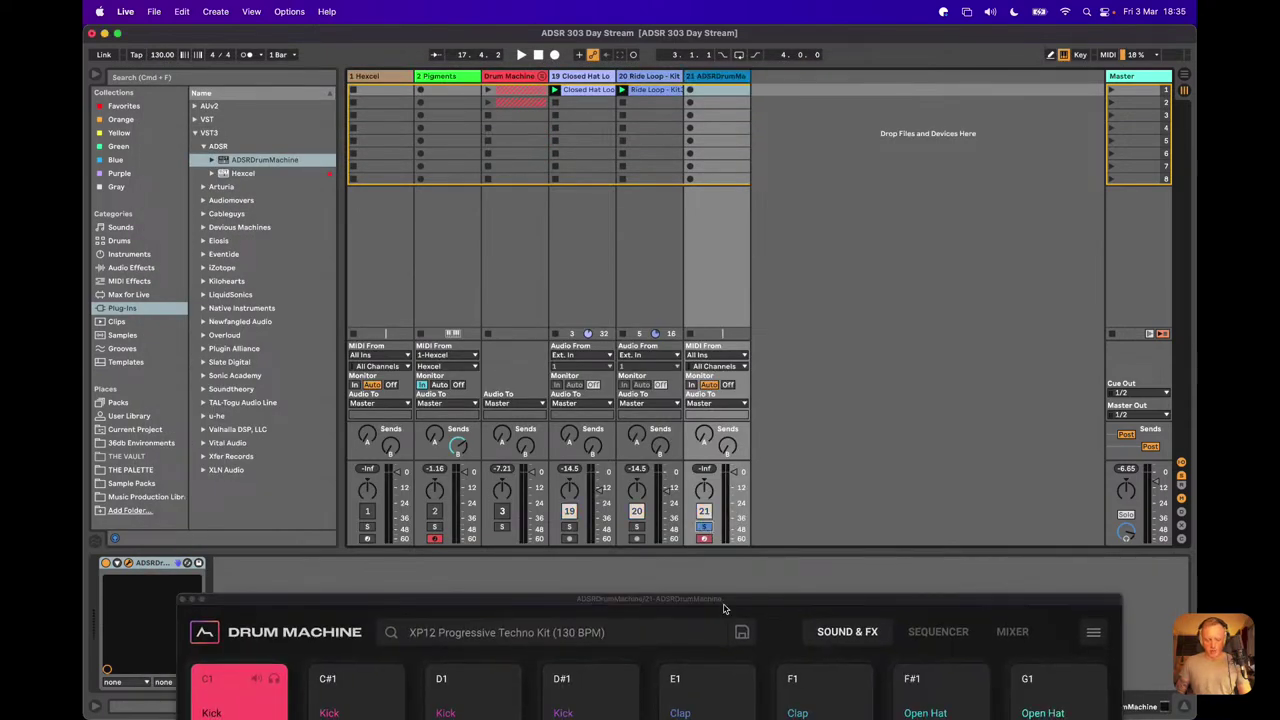
drag(725, 609, 689, 83)
key(space)
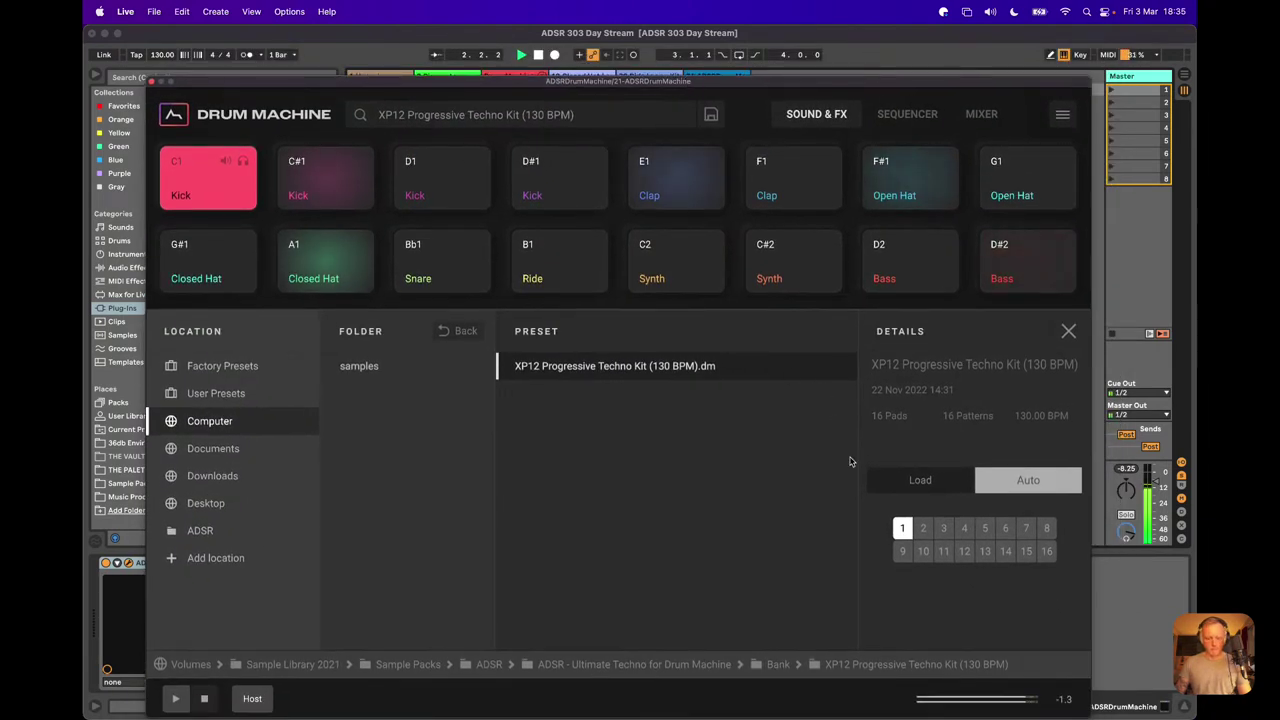
Step: Close the preset browser and audition patterns 9 and 13 in the drum machine's sequencer
click(1068, 331)
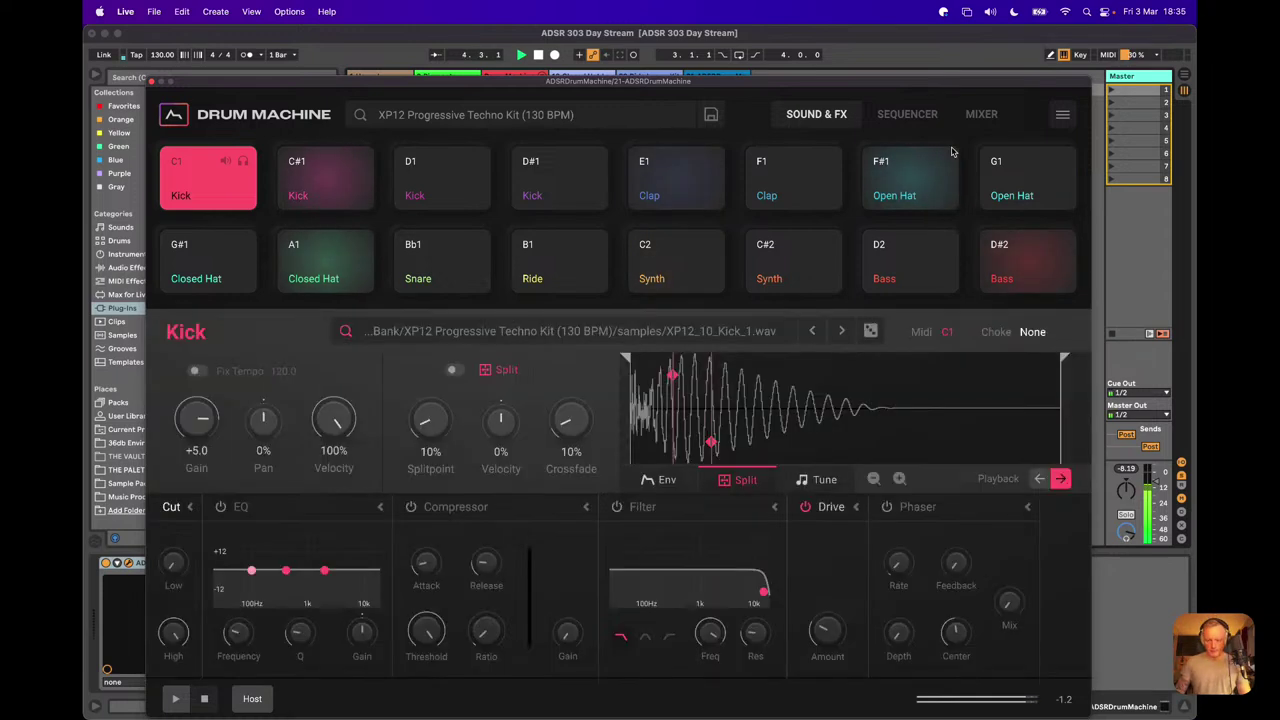
click(893, 120)
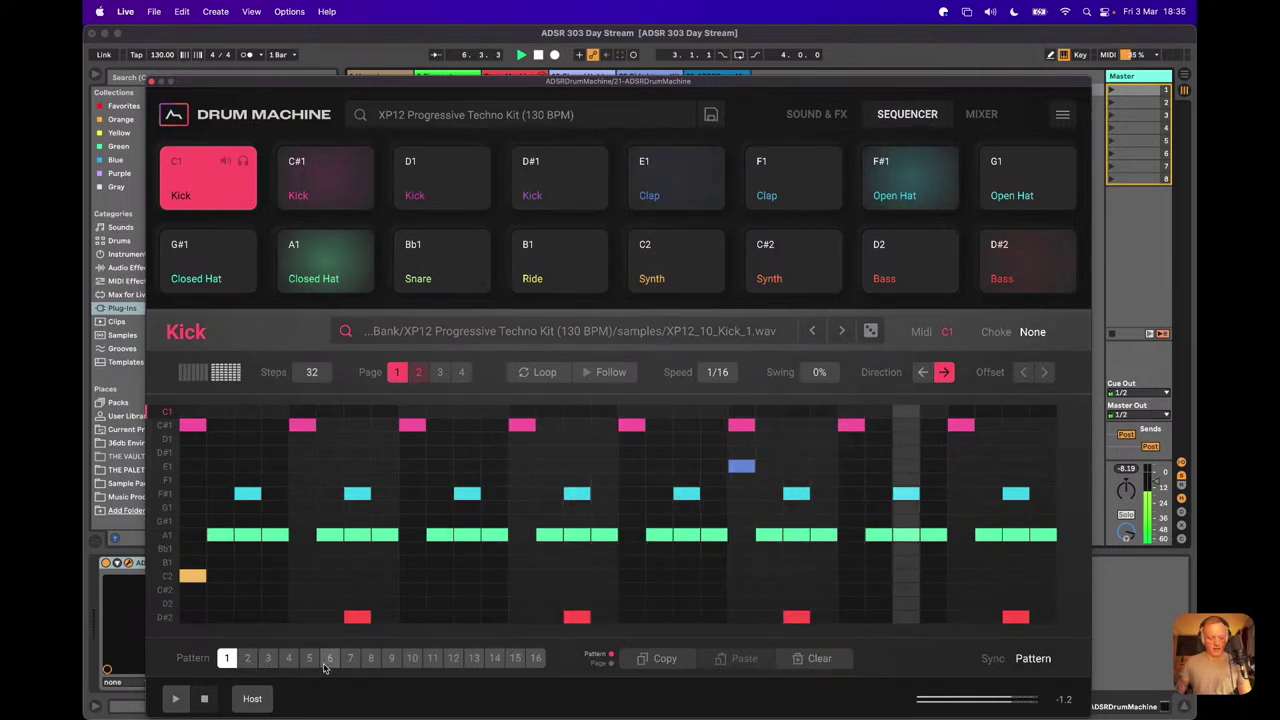
click(391, 659)
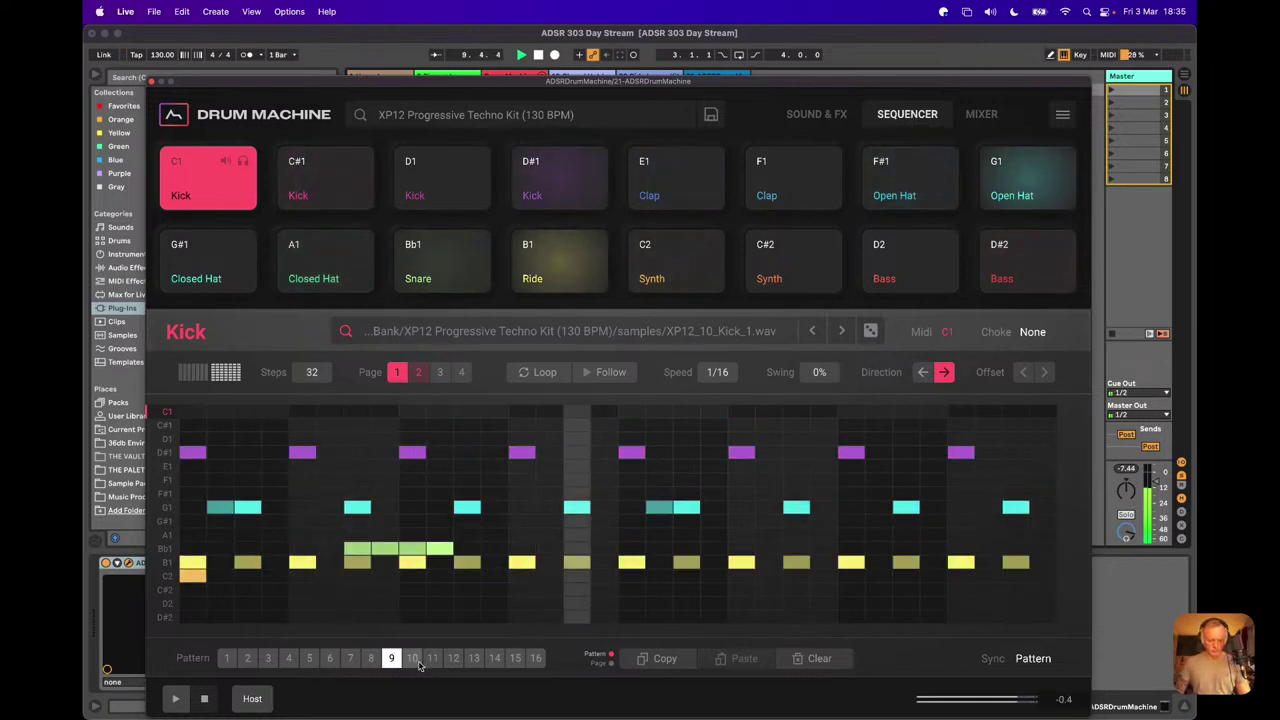
click(474, 658)
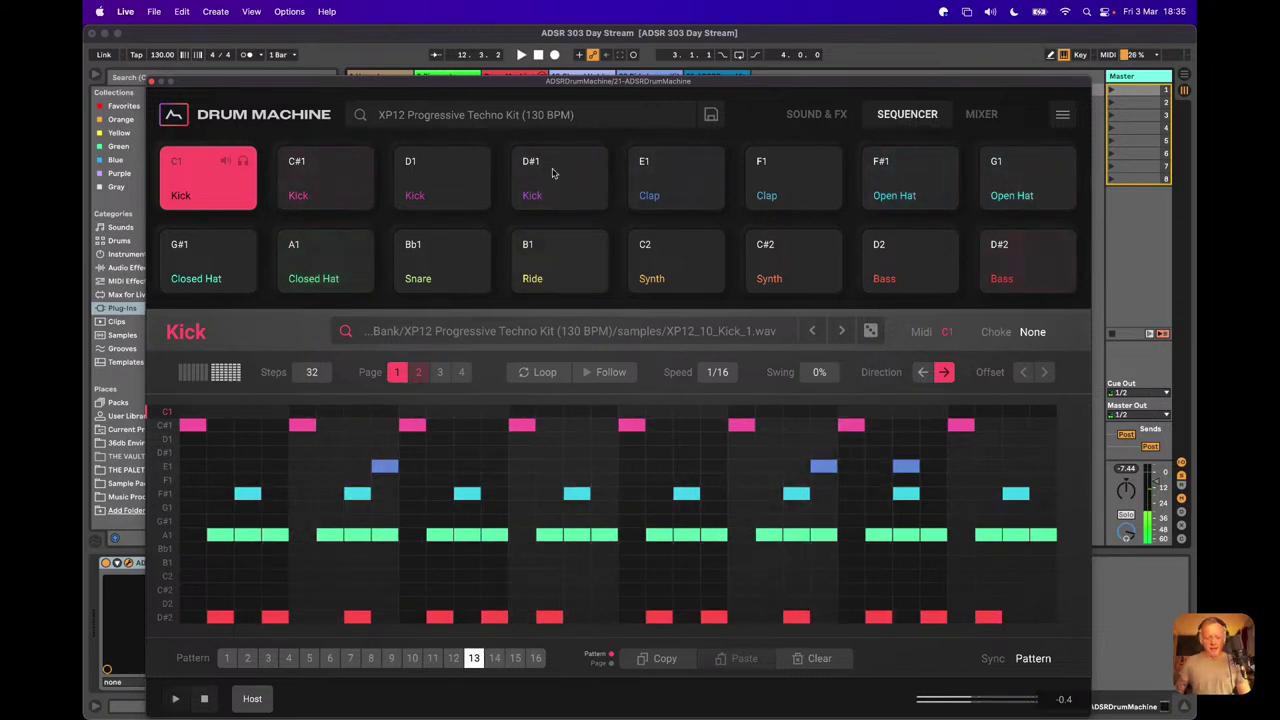
Step: Load the preset XP12 Detroit Techno Kit (124 BPM) from the same Bank folder and play it
click(557, 117)
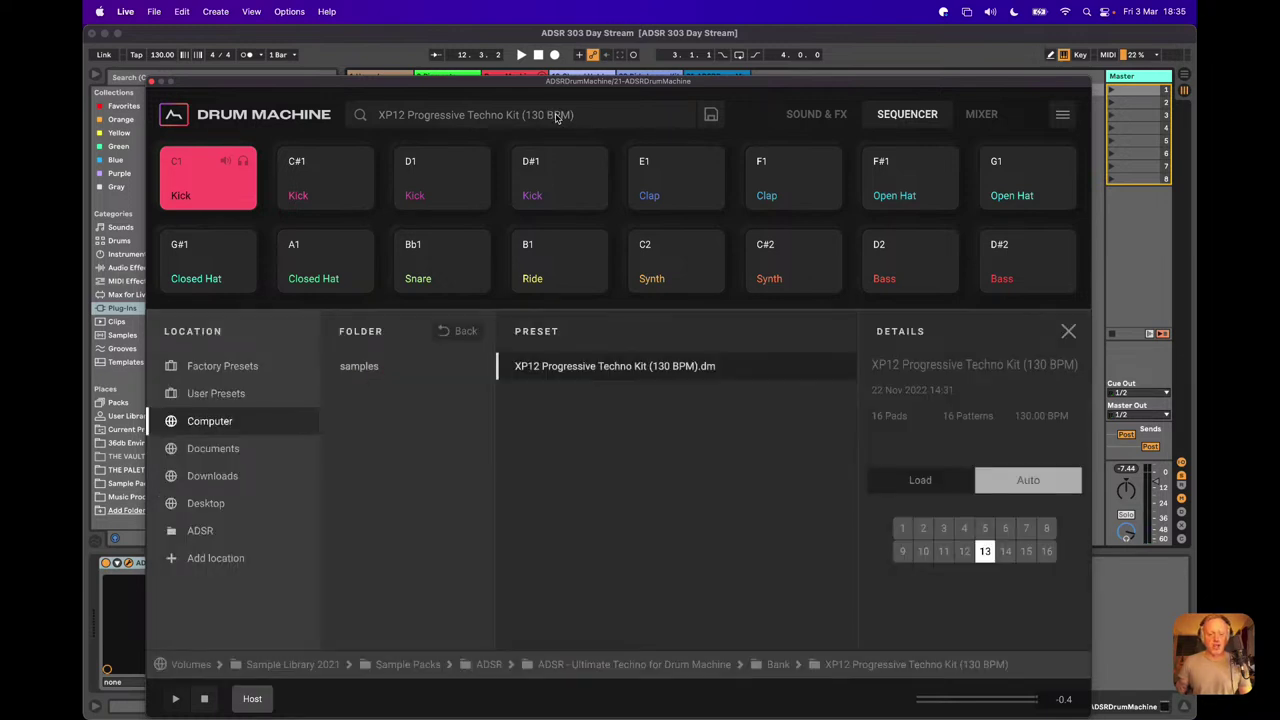
click(466, 334)
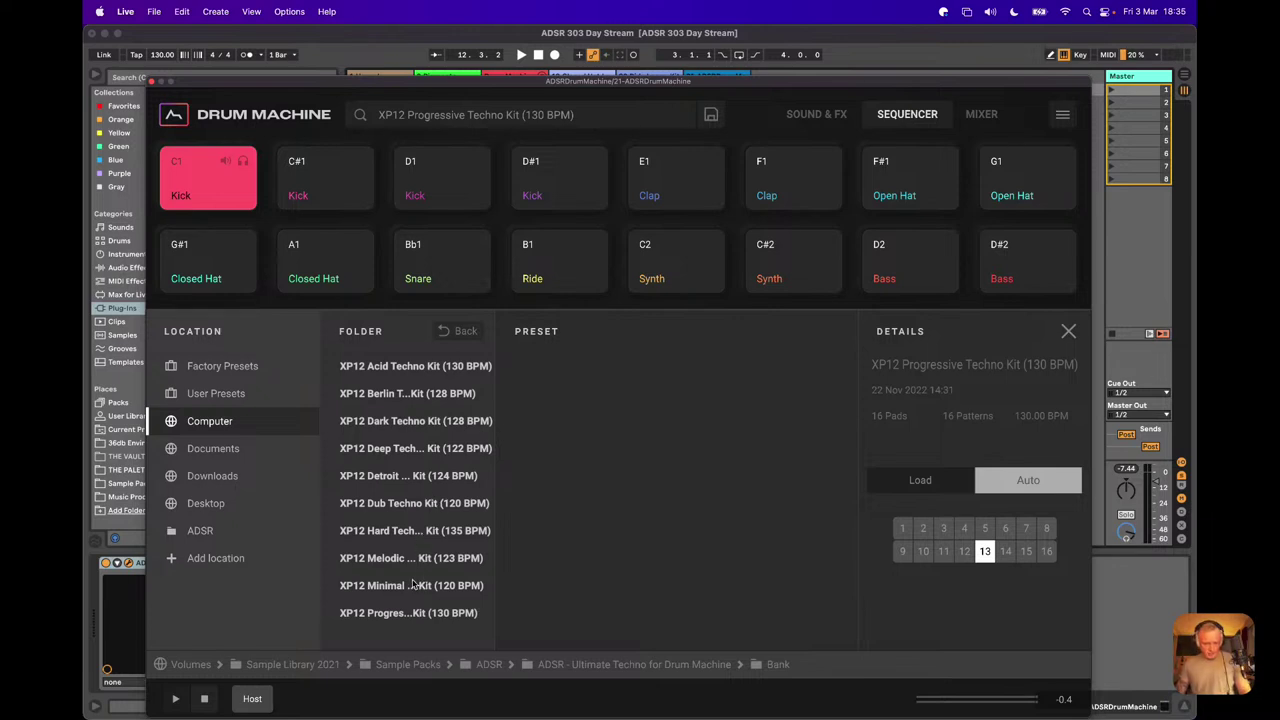
click(403, 476)
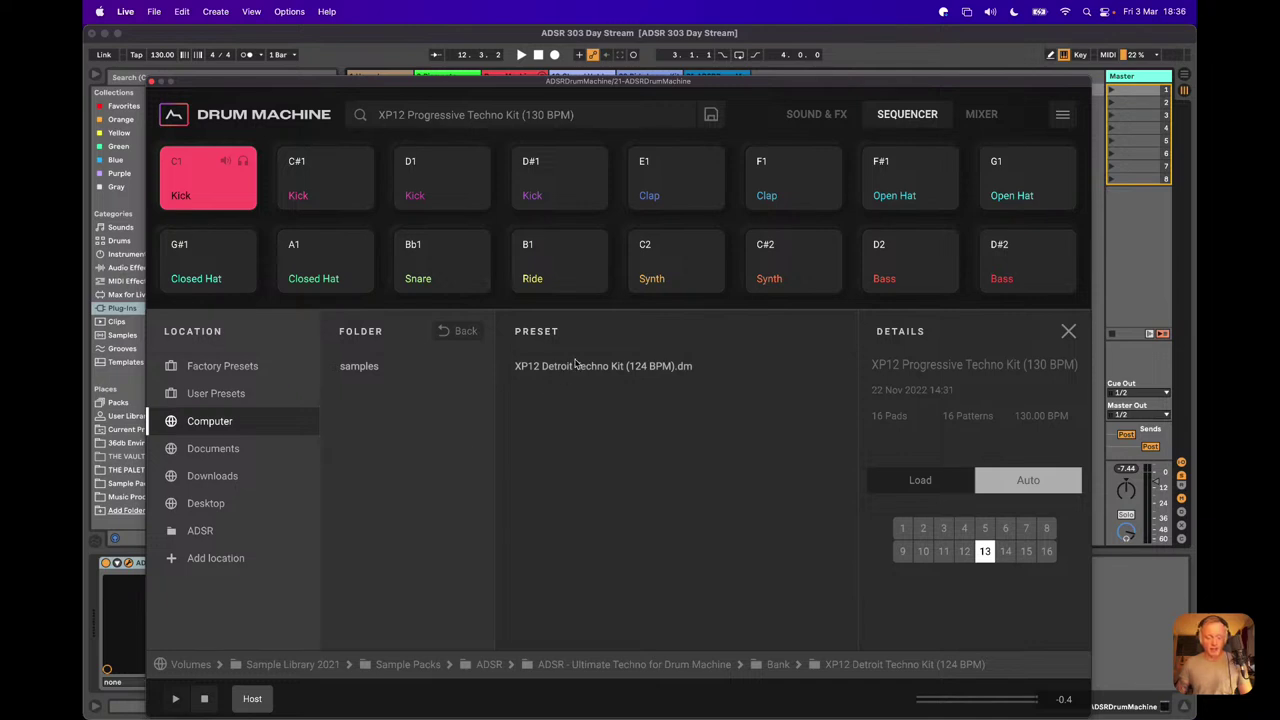
click(563, 367)
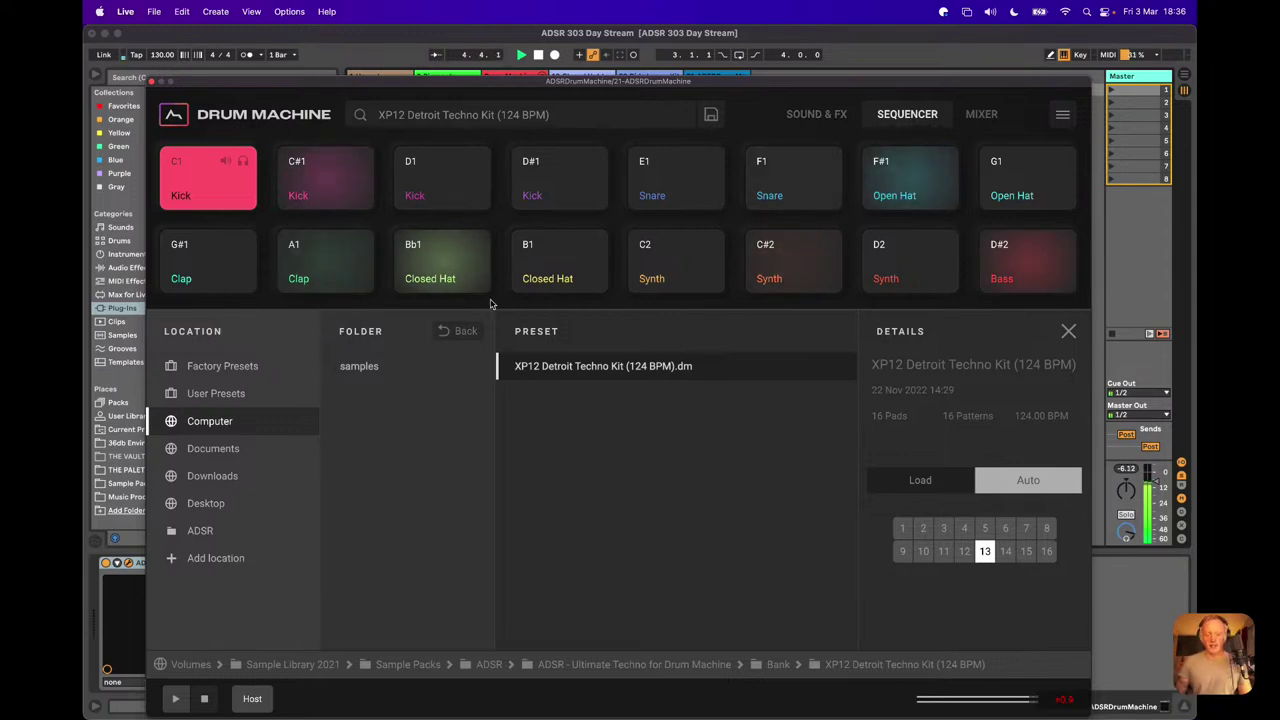
Step: Audition pattern 1 of the Detroit kit and close the preset browser to view its sequence
click(902, 529)
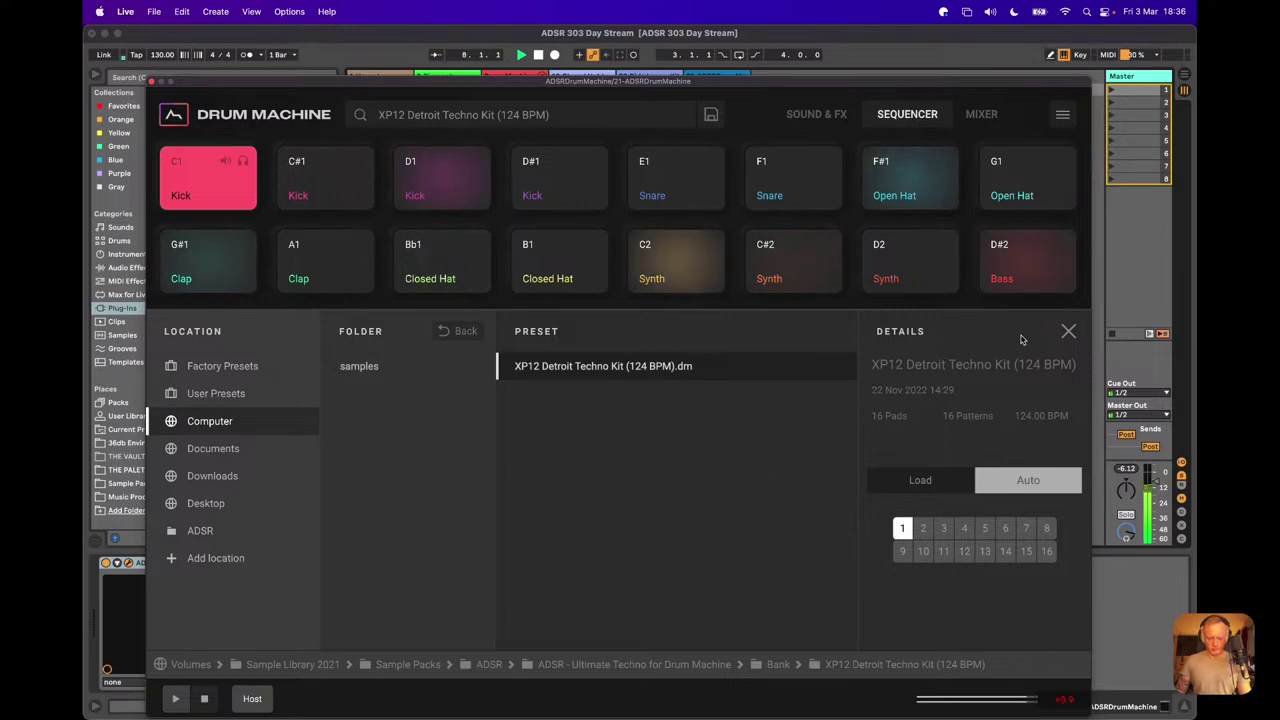
click(1068, 332)
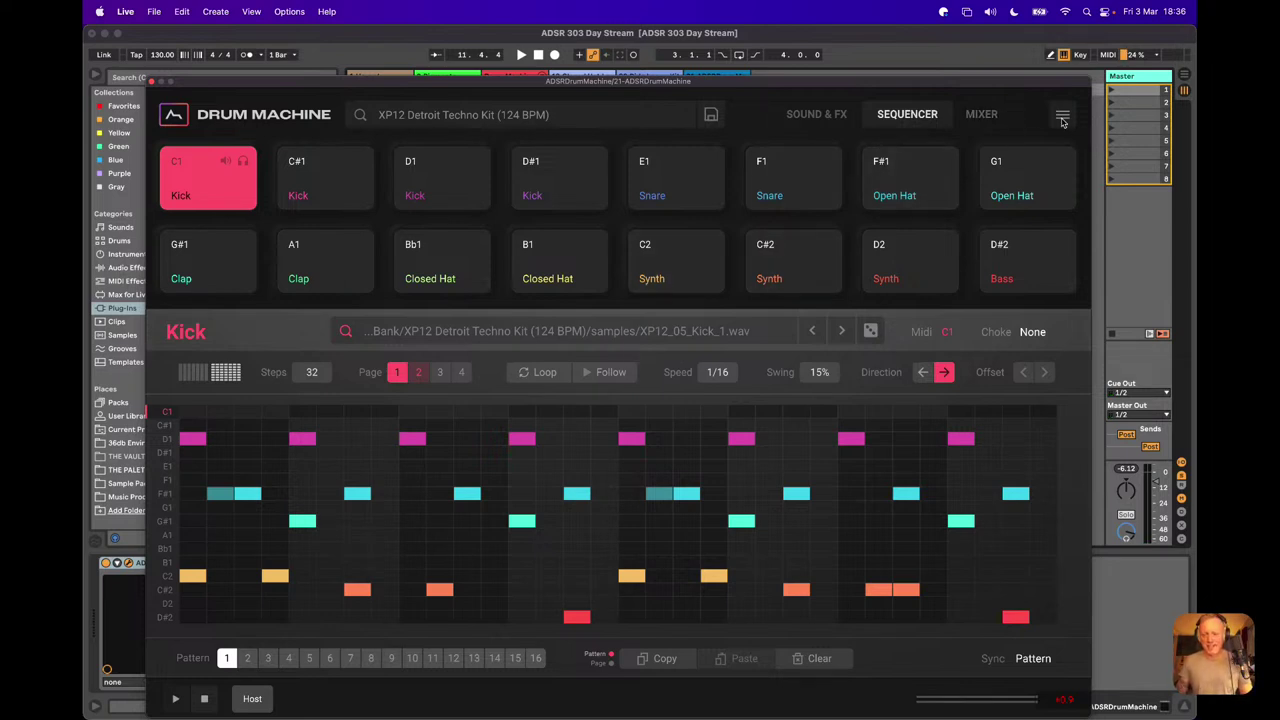
Step: Load the preset XP12 Berlin Techno Kit (128 BPM) from the Bank folder and play it
click(481, 115)
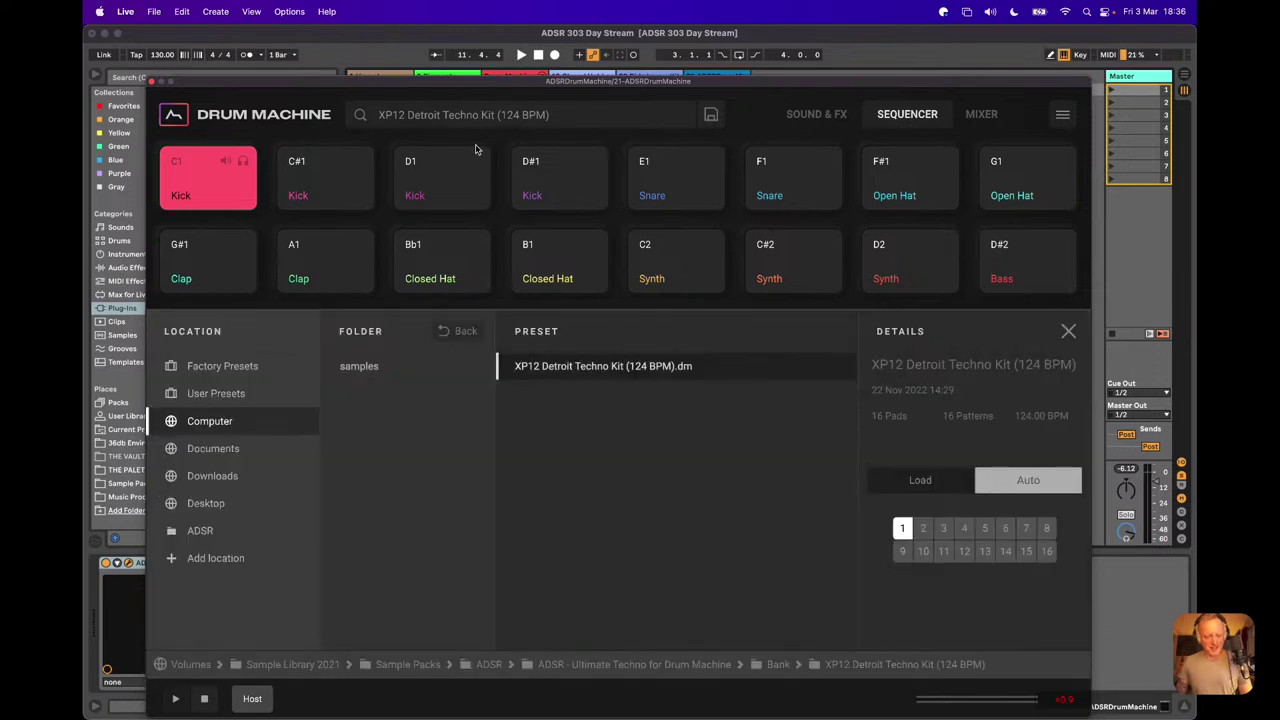
click(459, 331)
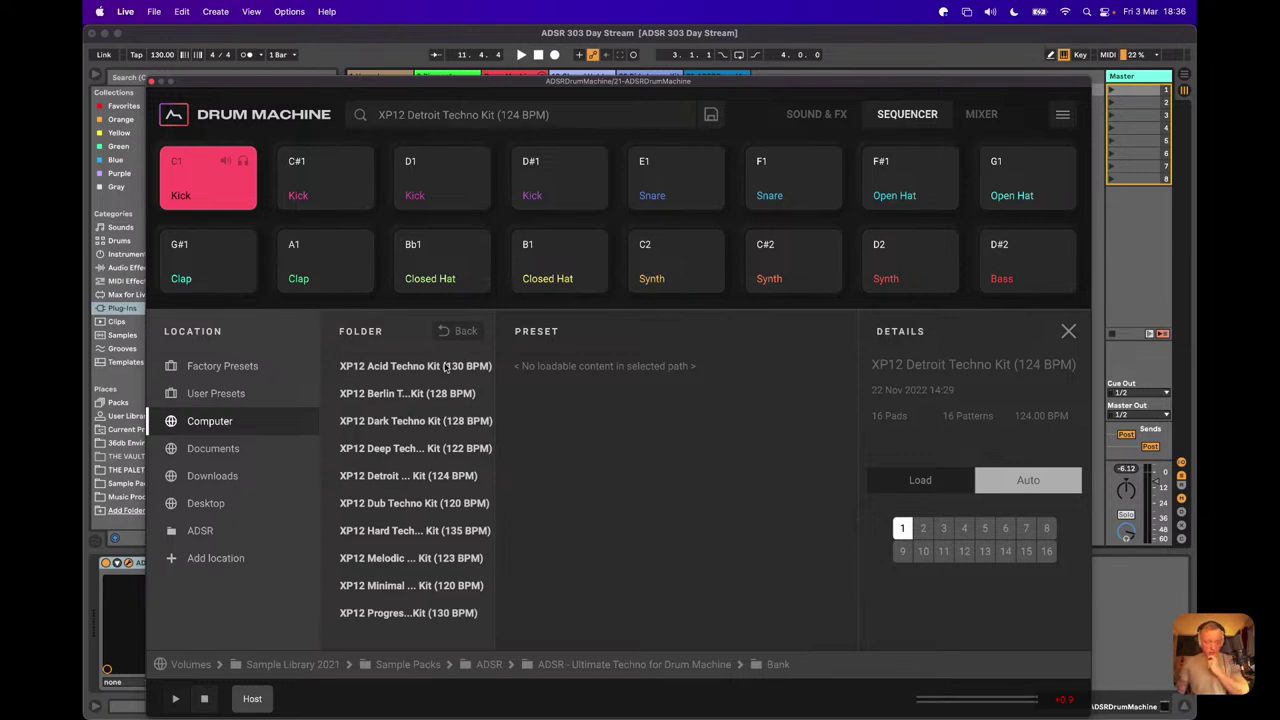
double_click(410, 394)
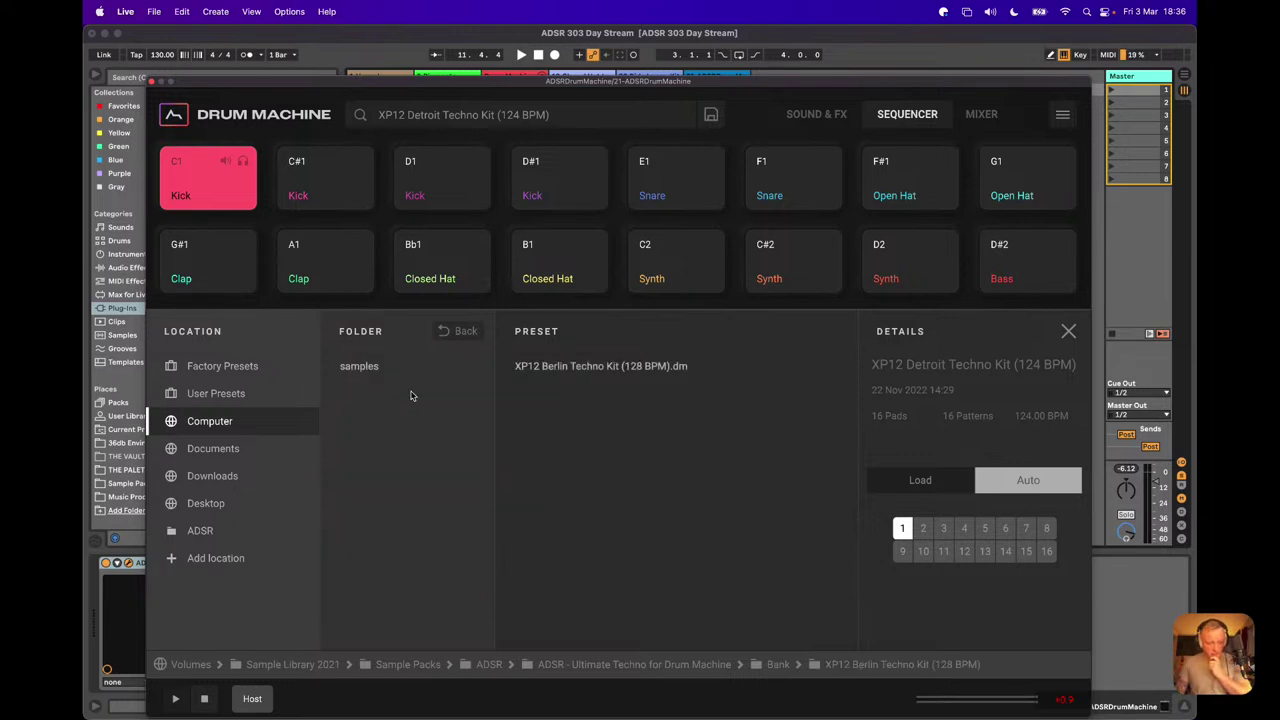
click(580, 368)
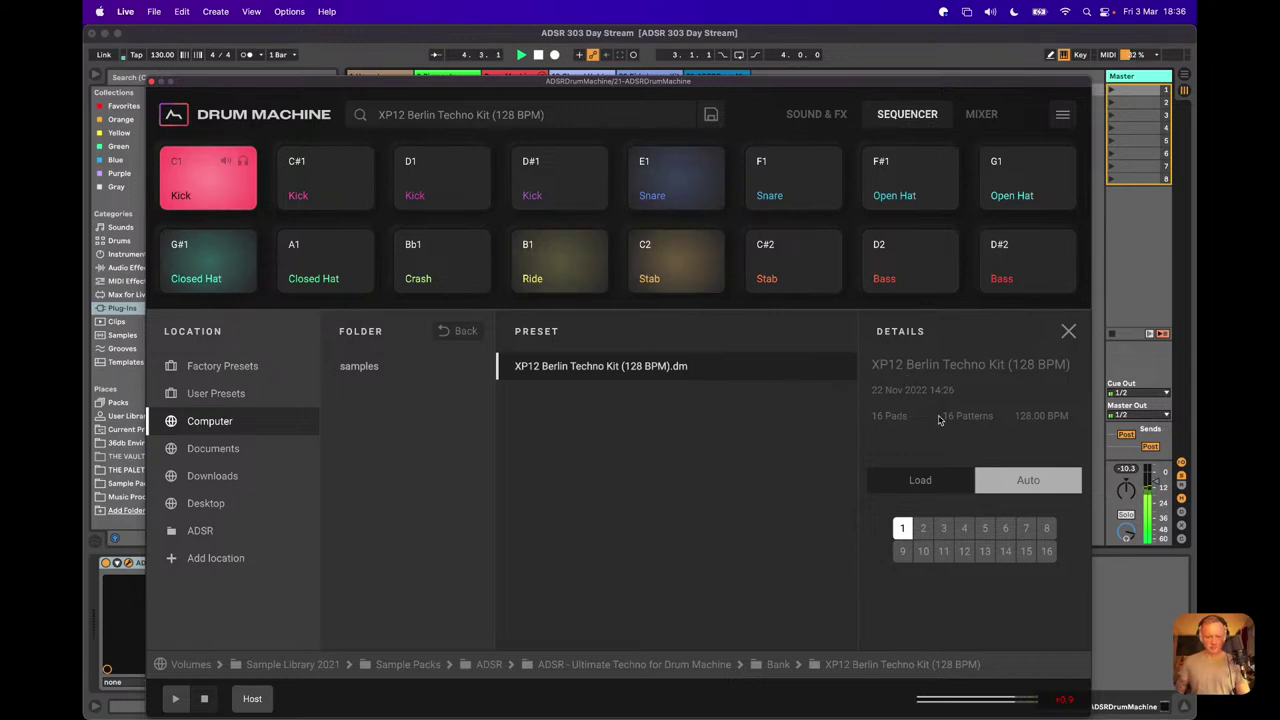
Step: Load the preset Mainstage Techno Kit (132 BPM) from the 3ZERO3_RESSURECTION drum machine kits in ADSR - 303 - The Annual - BONUSES
click(440, 333)
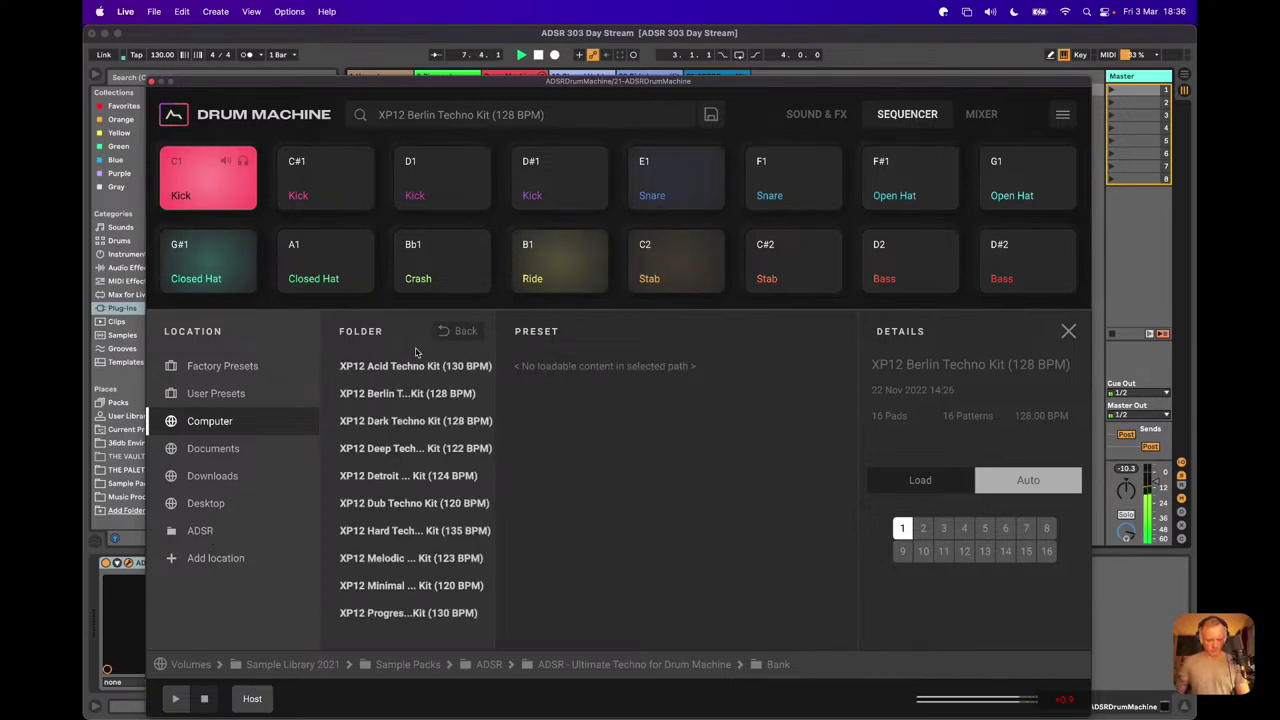
click(446, 333)
click(450, 333)
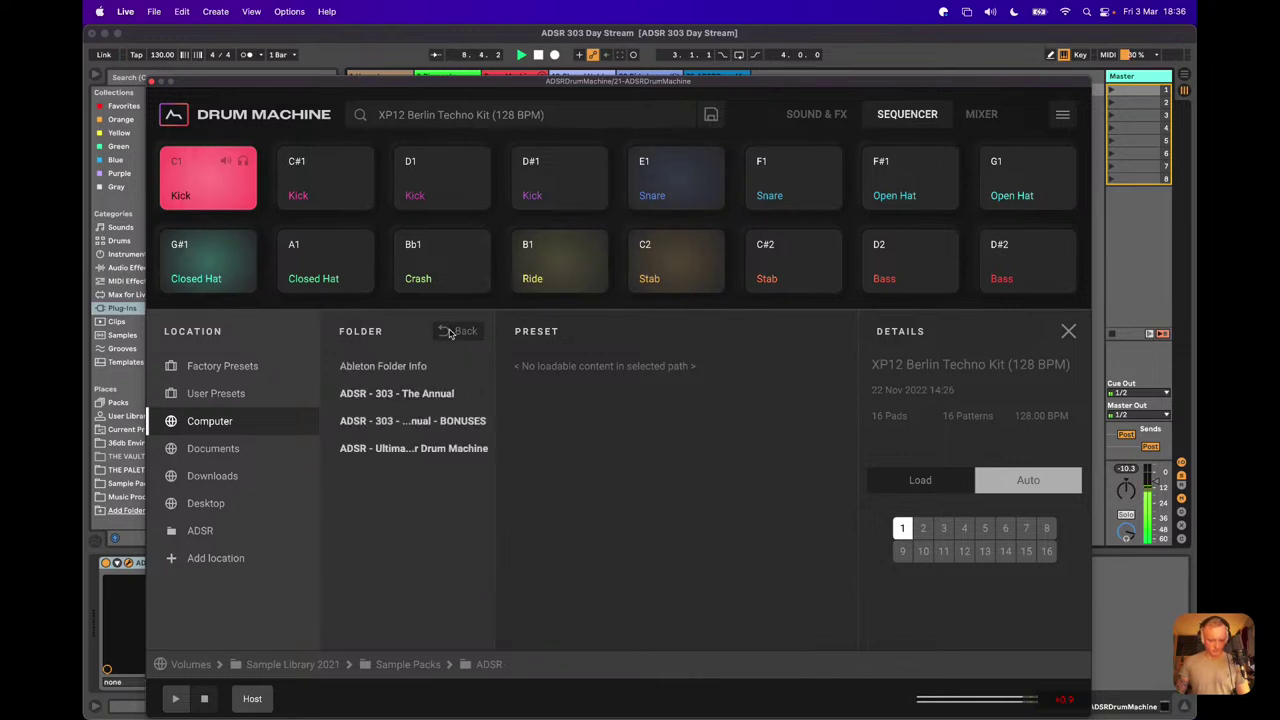
click(458, 423)
click(406, 367)
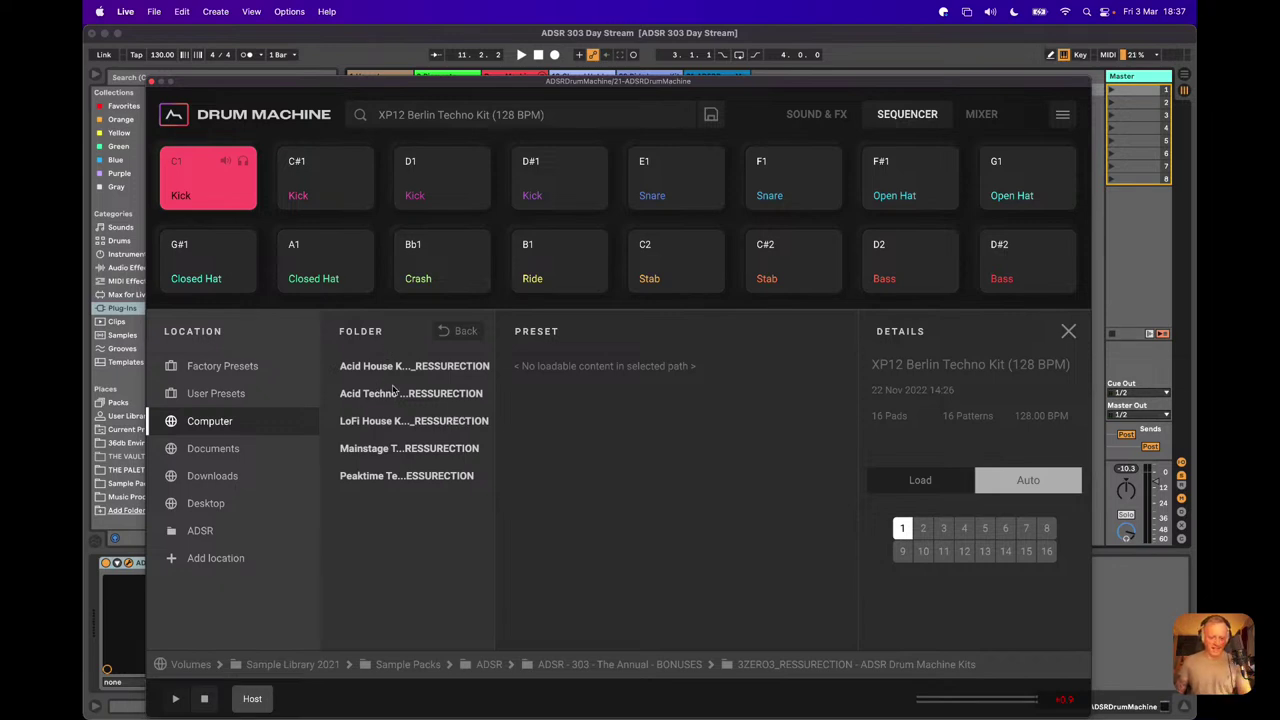
click(412, 450)
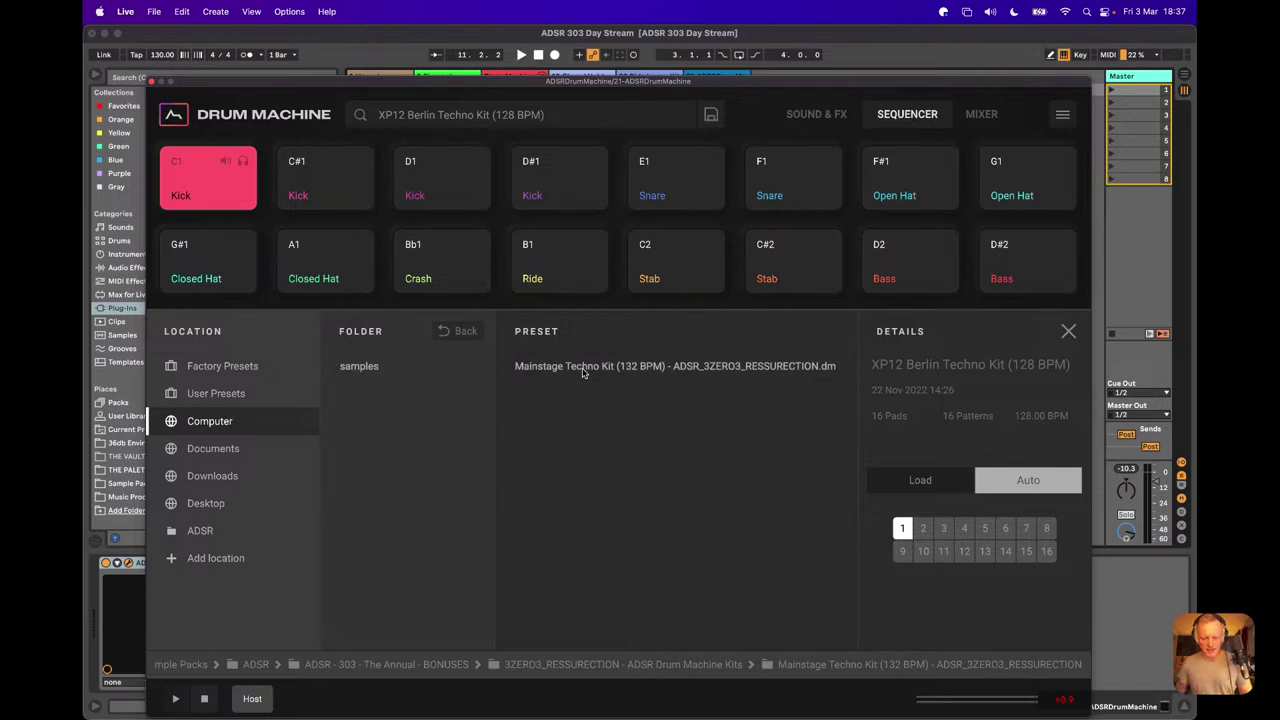
click(700, 368)
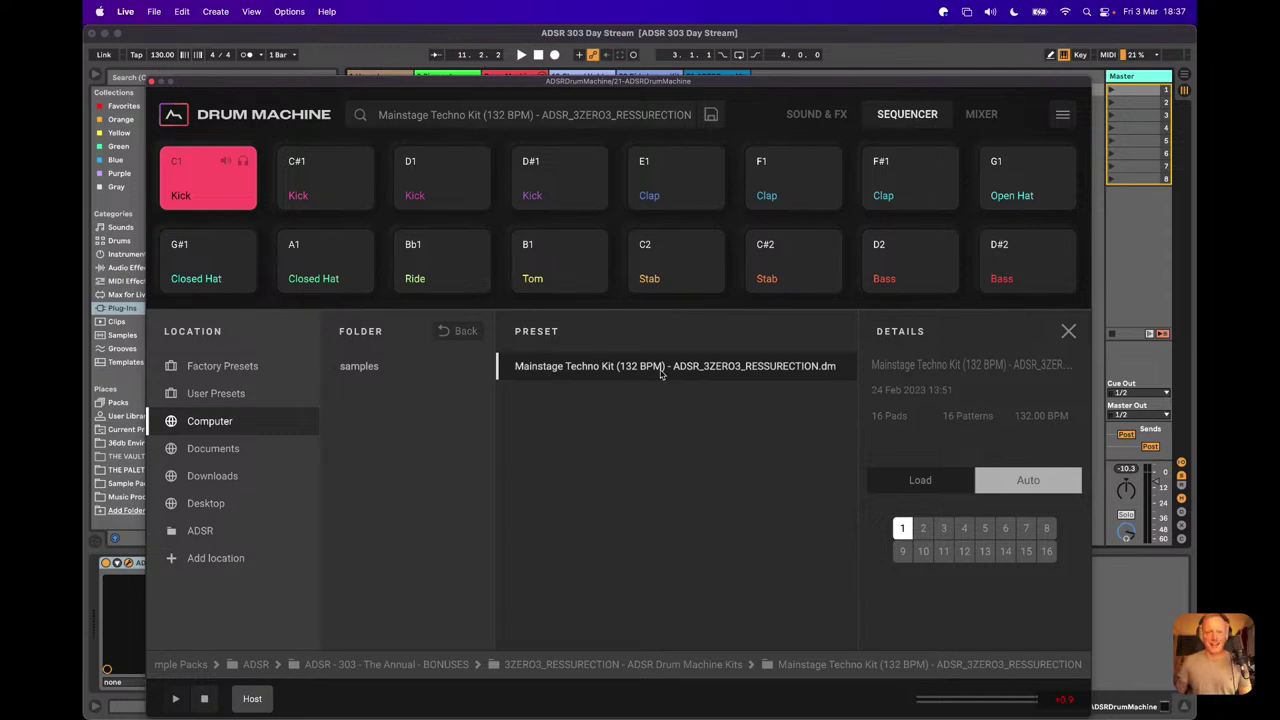
Step: Play the Mainstage kit and audition patterns 2 and 7, closing the preset browser to view the sequencer
key(space)
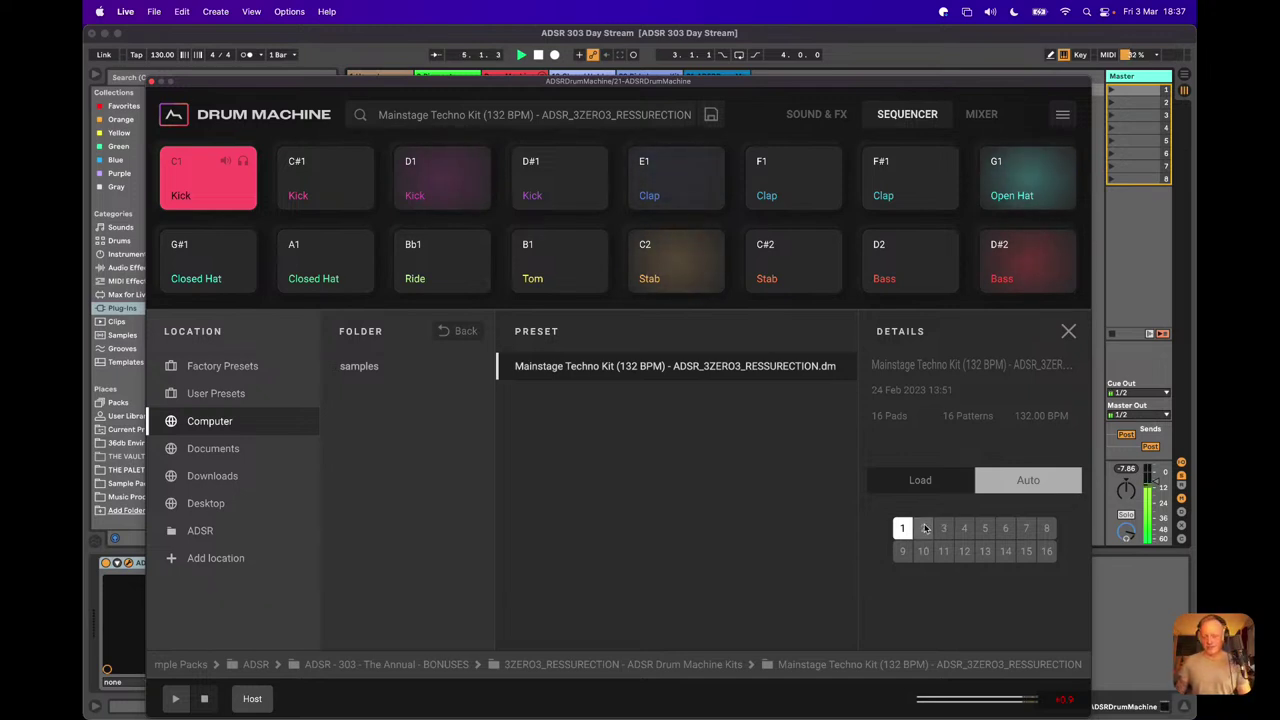
click(925, 529)
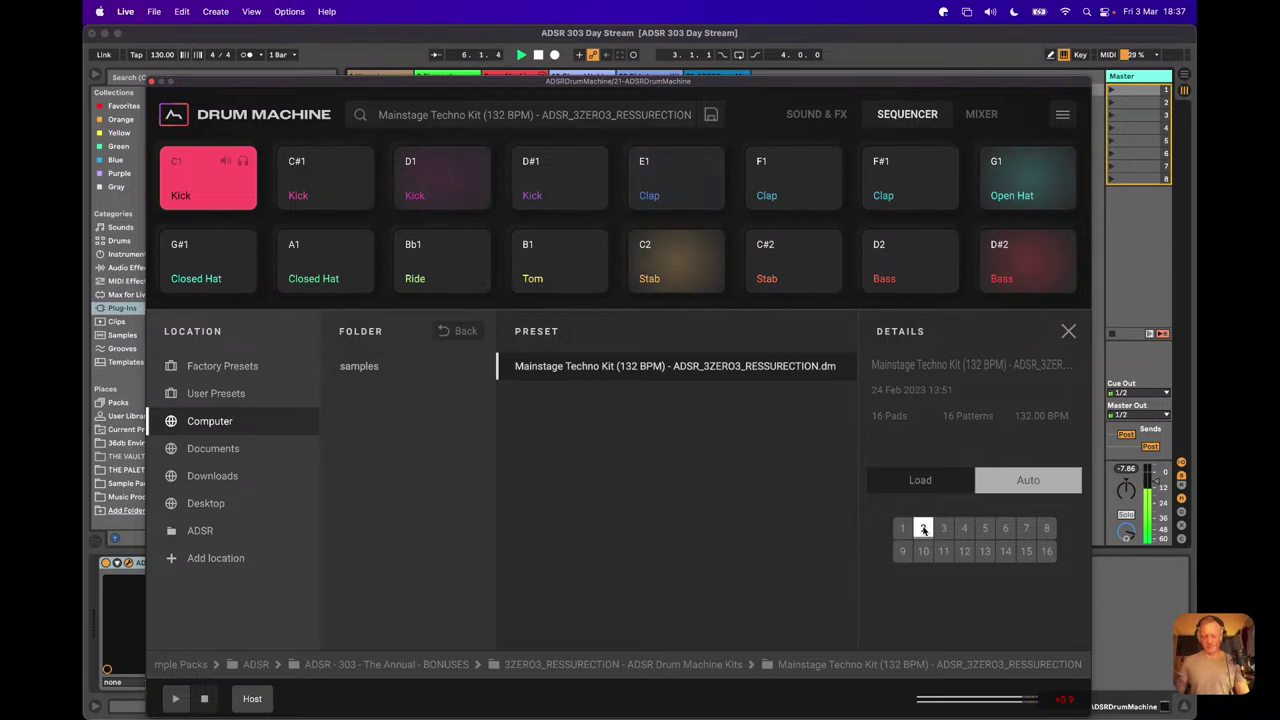
click(1068, 331)
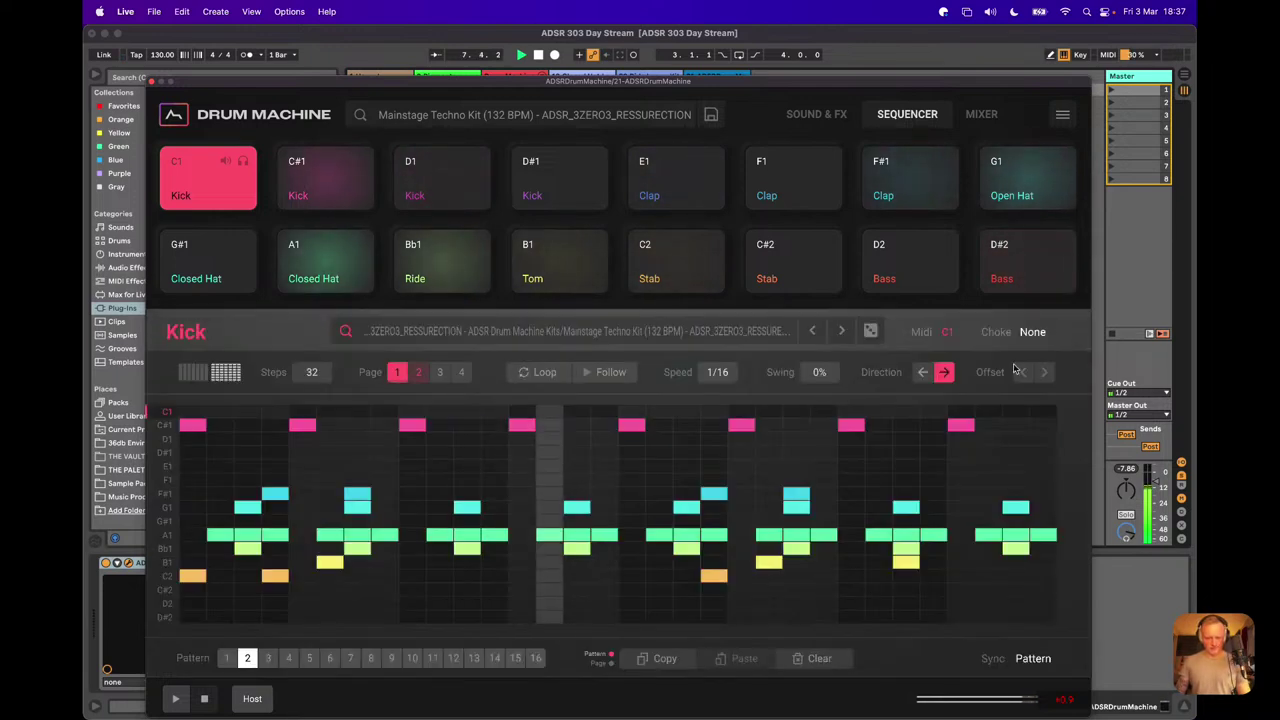
click(352, 659)
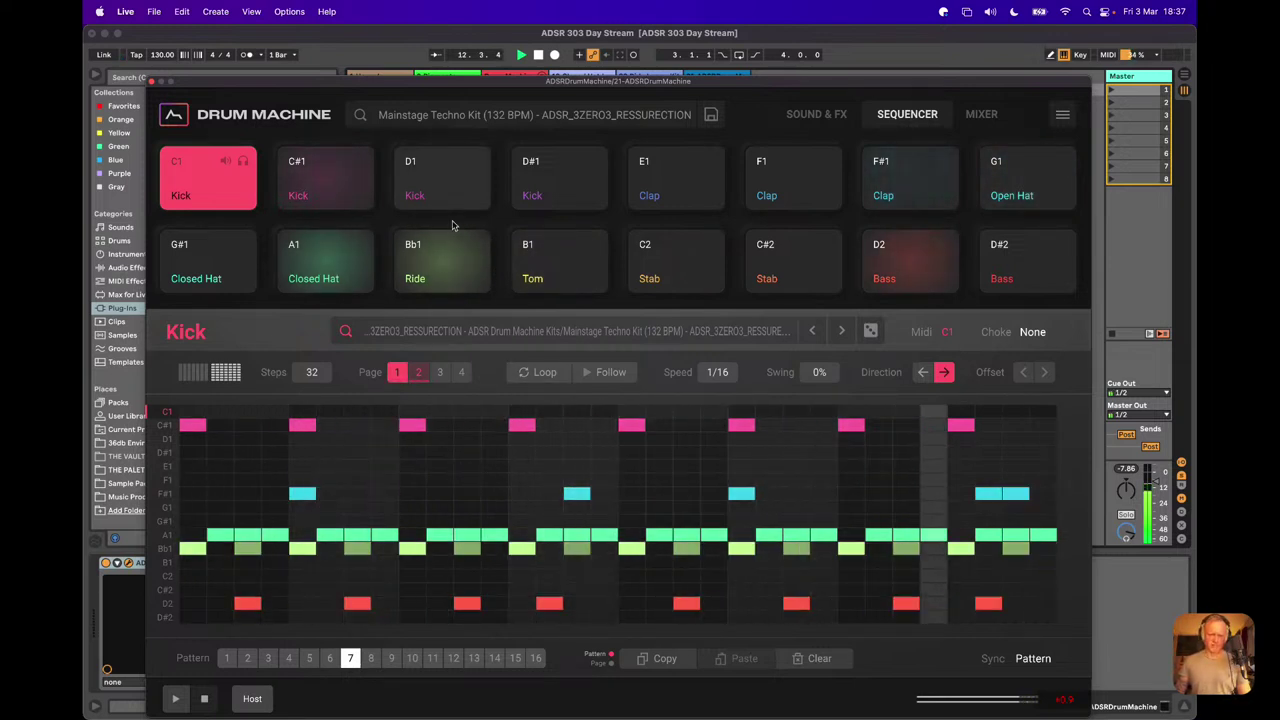
Step: Load the preset Peaktime Techno Kit (130 BPM) from the same 3ZERO3_RESSURECTION kits folder and start playback
click(502, 115)
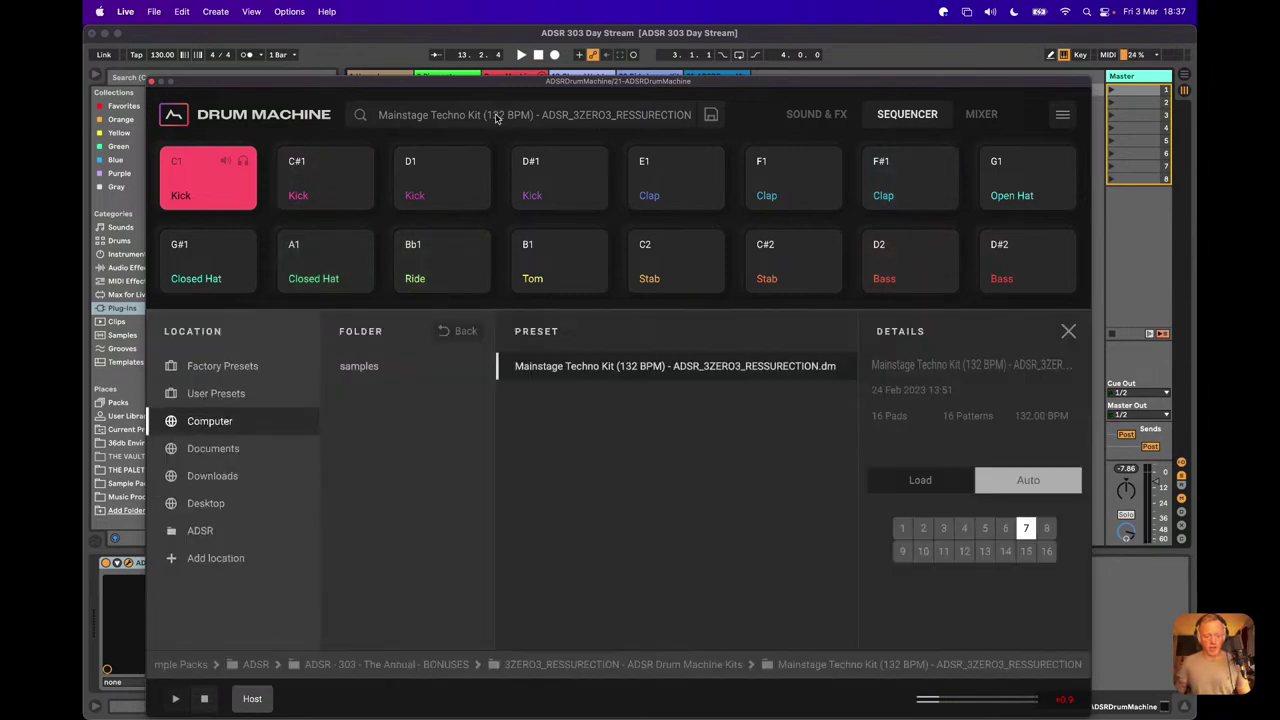
click(446, 332)
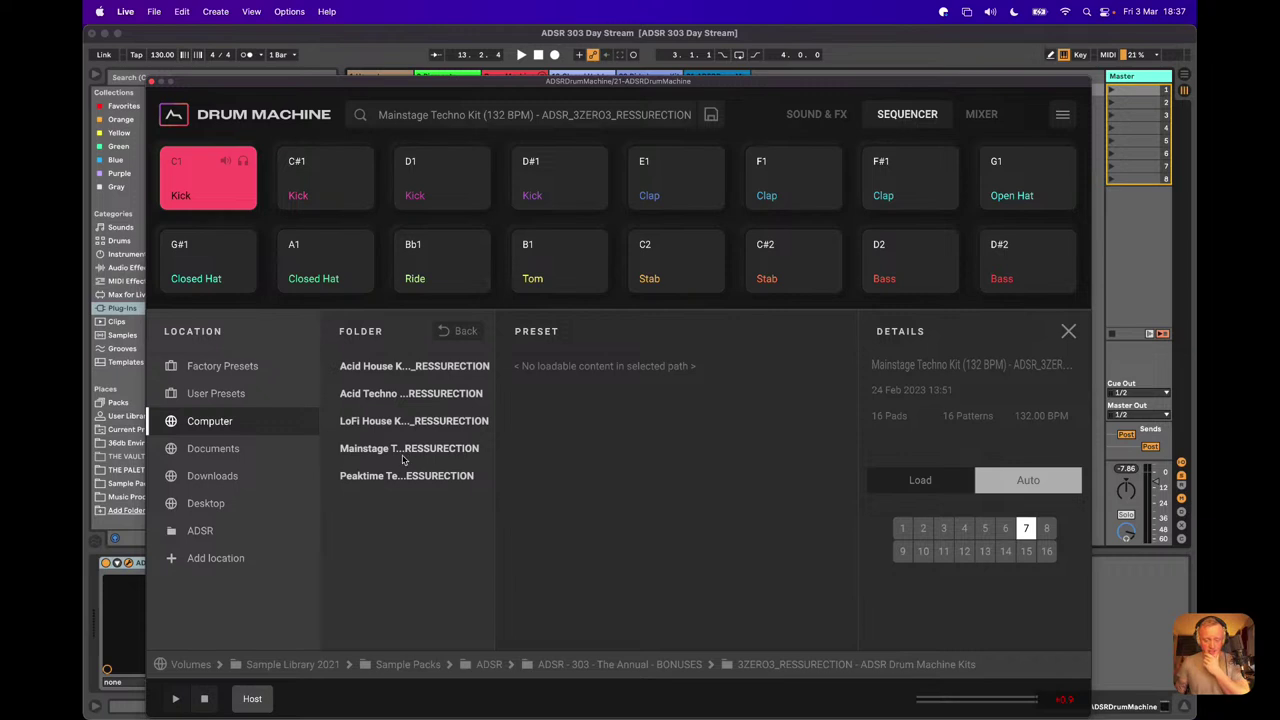
double_click(372, 477)
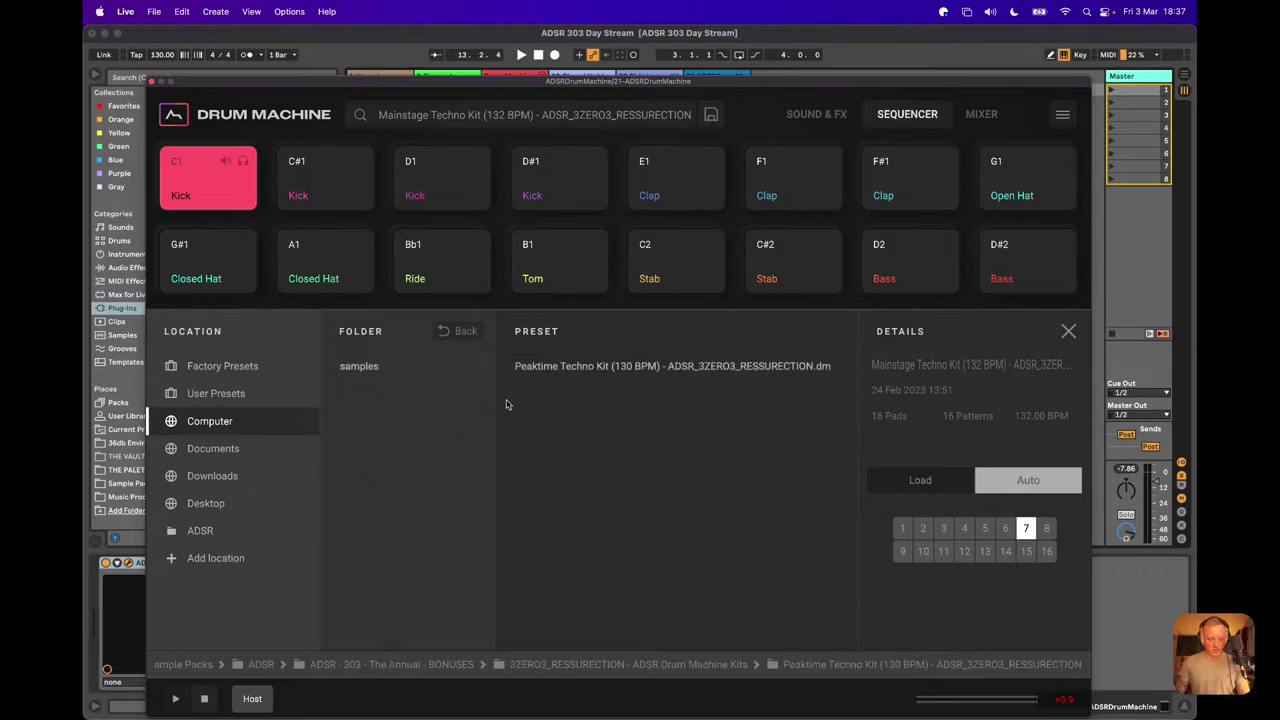
click(545, 368)
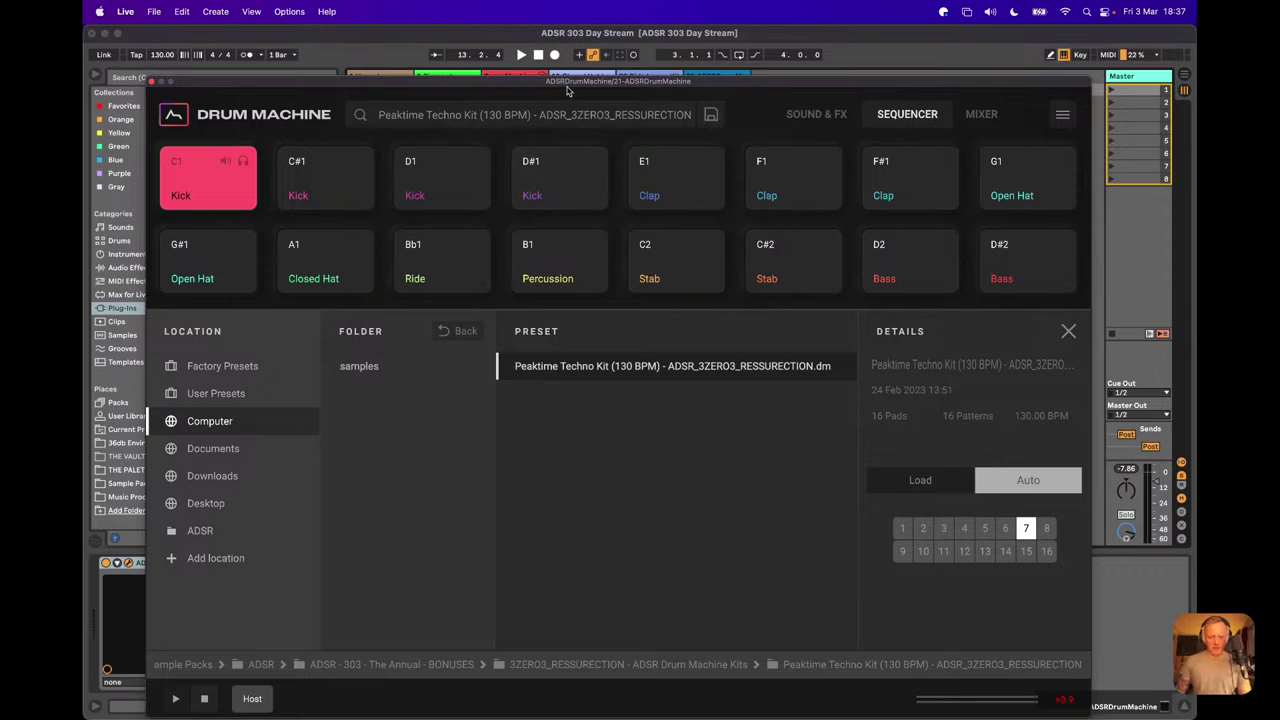
key(space)
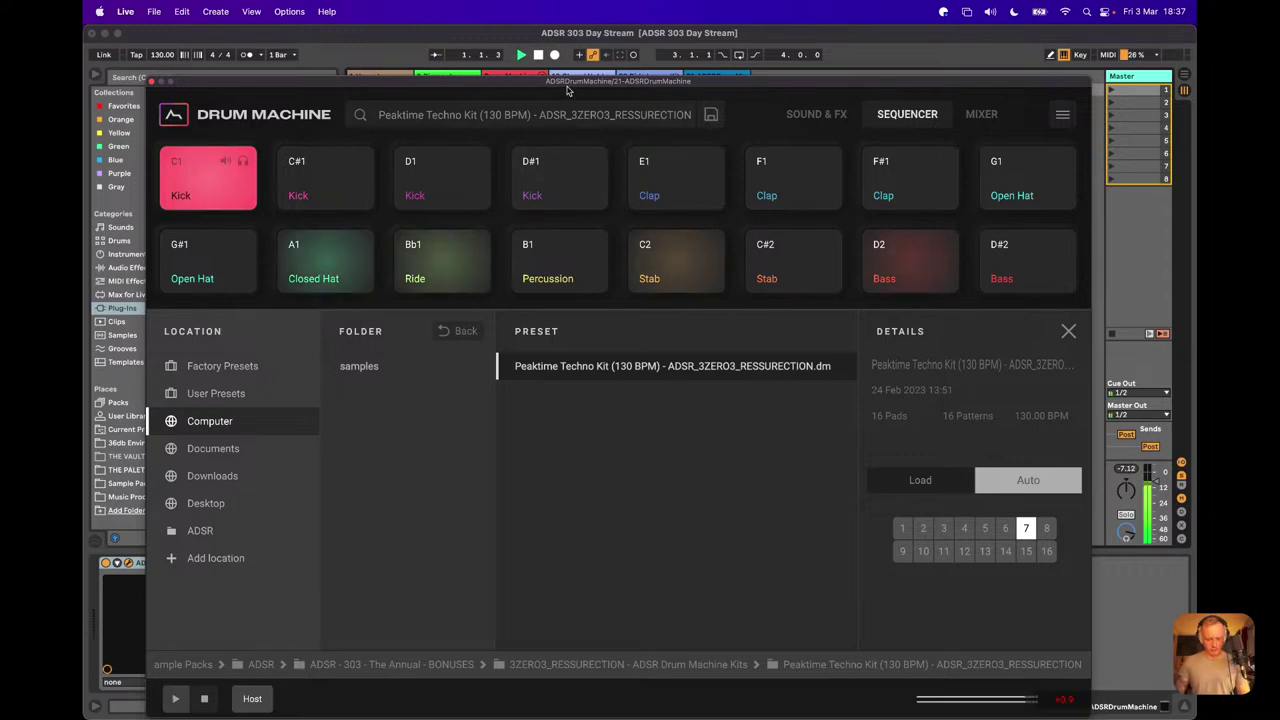
Step: Audition pattern 1 of the Peaktime kit, then view its sequence and the Kick pad's sound and effects settings
click(902, 528)
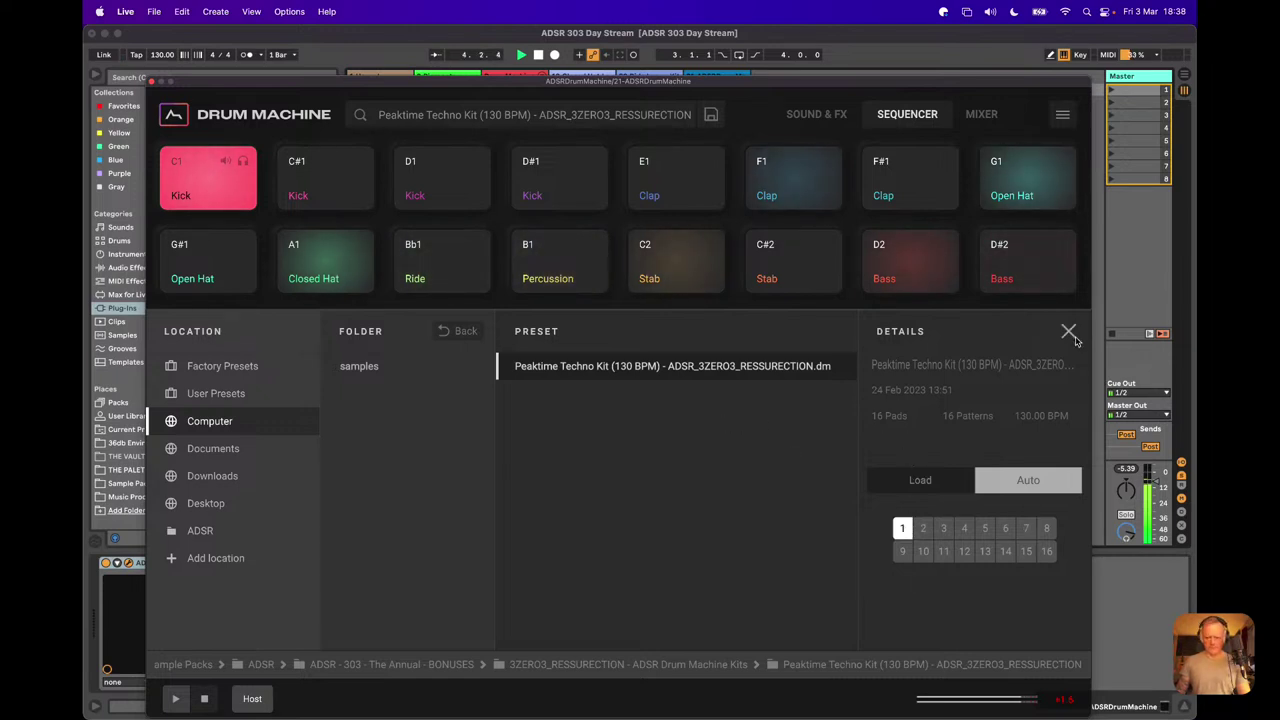
double_click(783, 366)
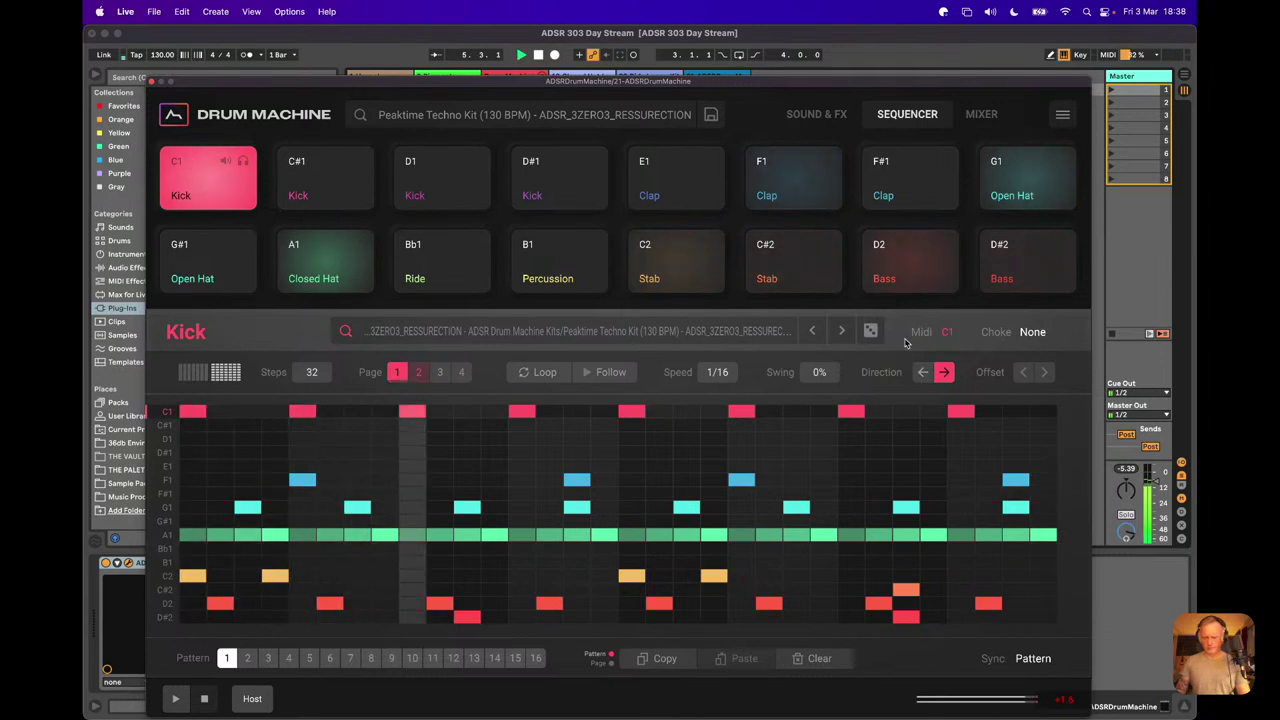
click(814, 114)
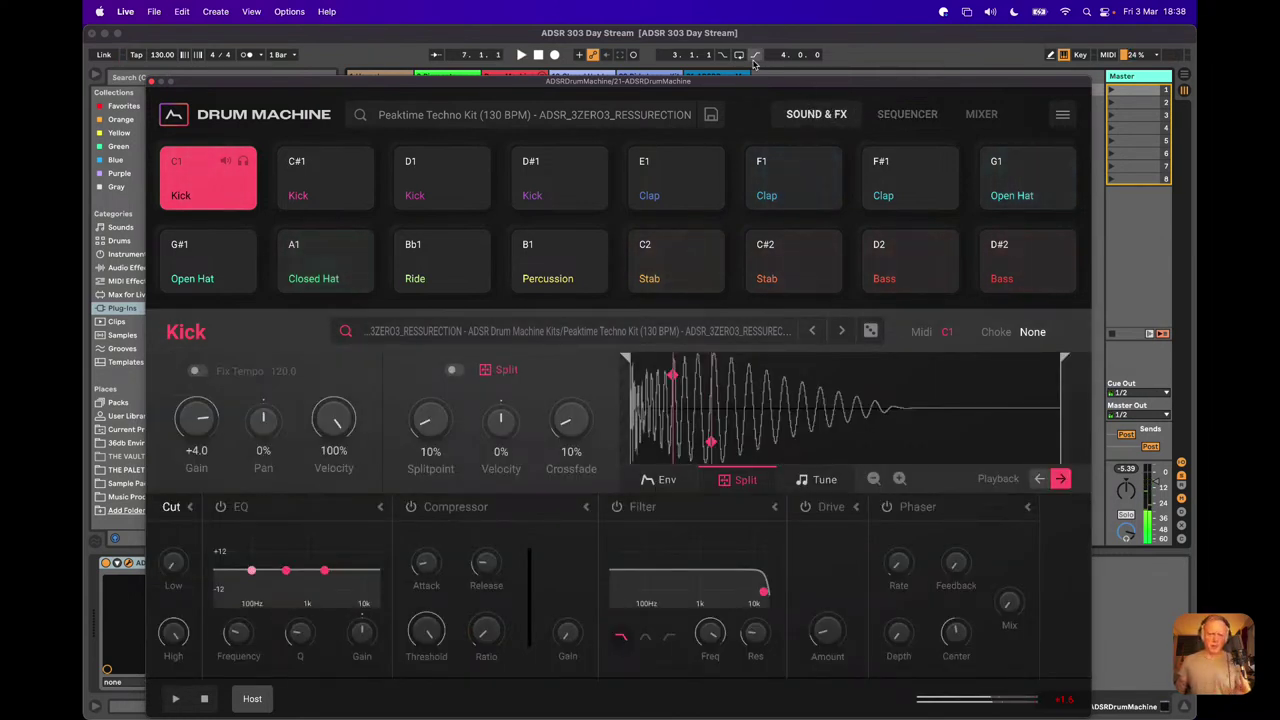
Step: Close the drum machine window, unsolo the ADSRDrumMachine track and delete it
drag(745, 88, 757, 69)
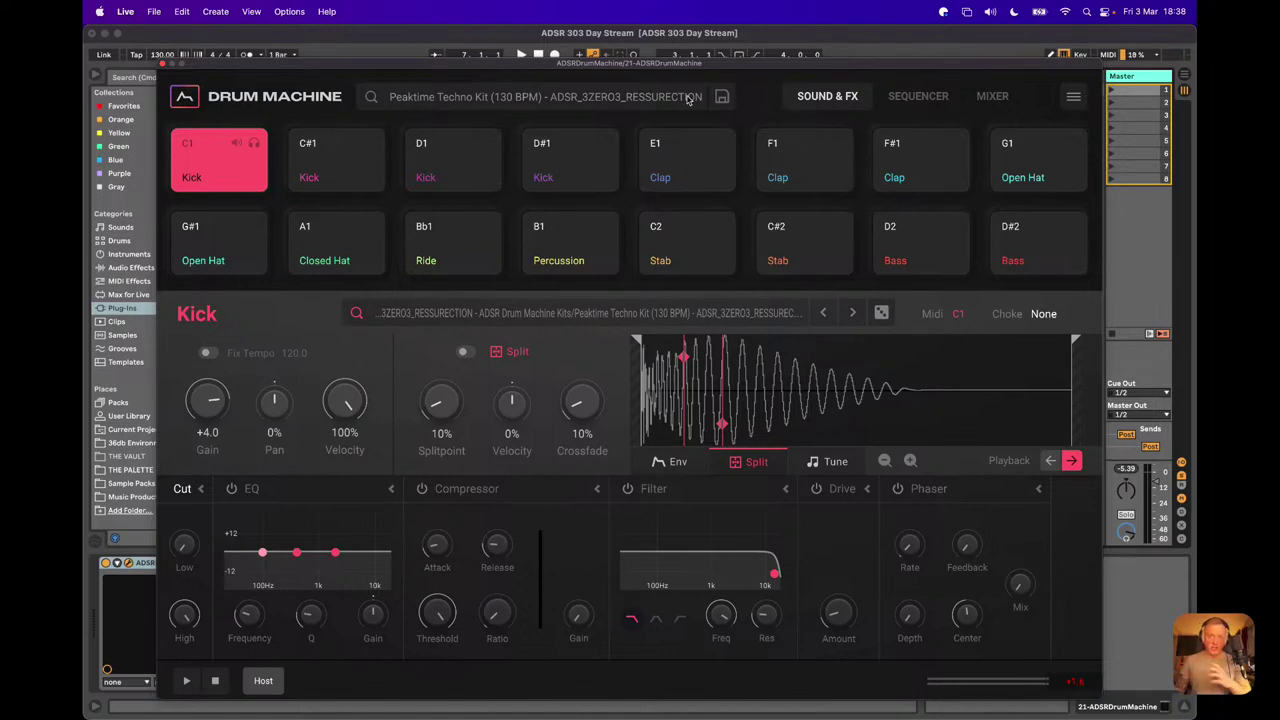
click(161, 64)
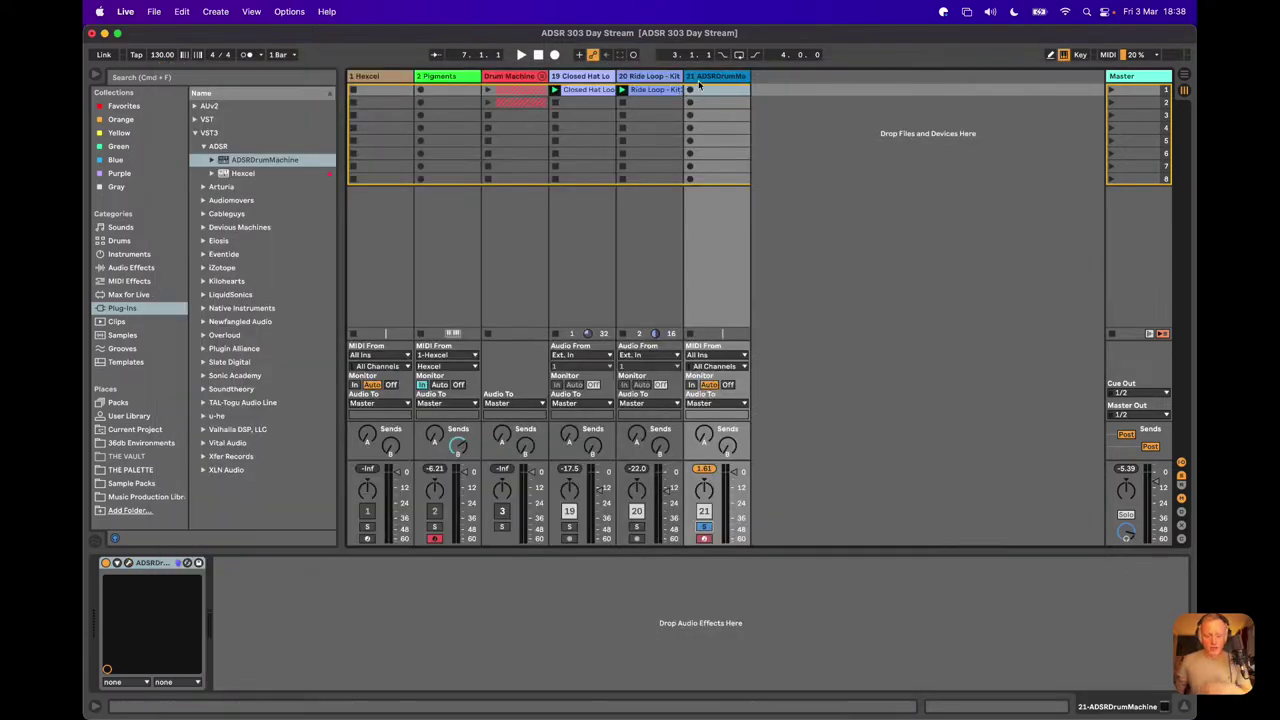
click(705, 537)
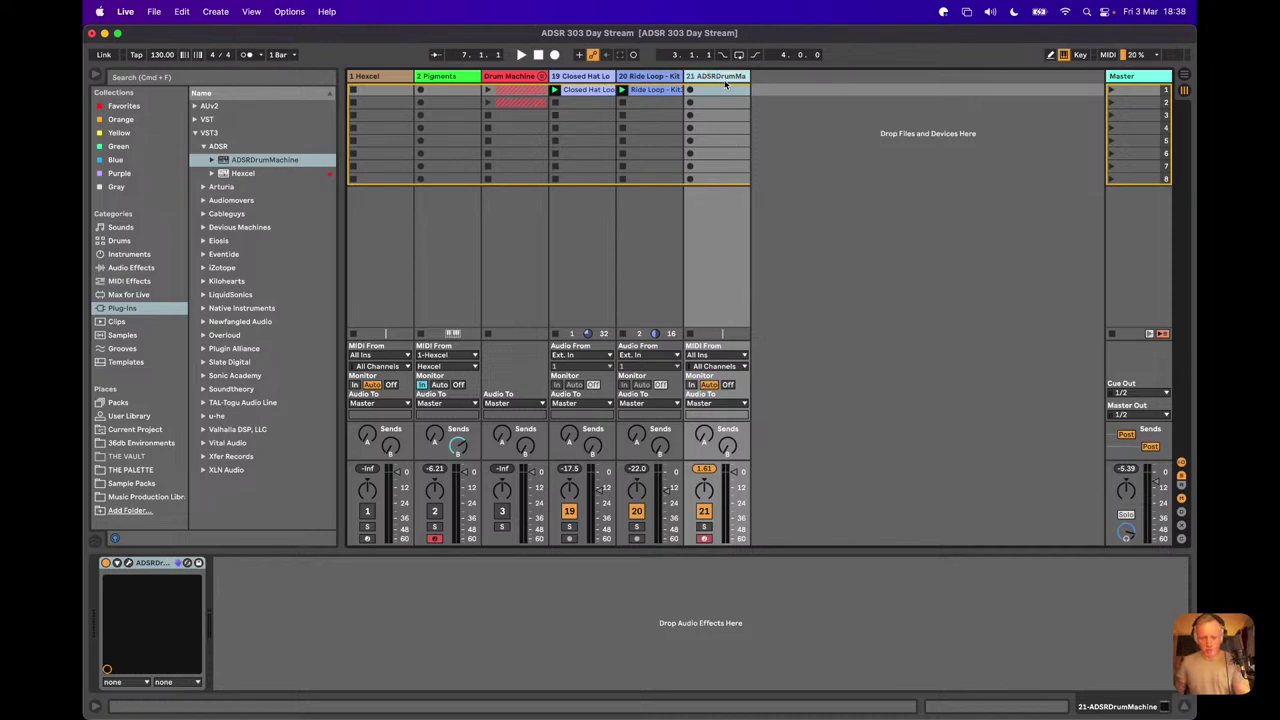
key(Delete)
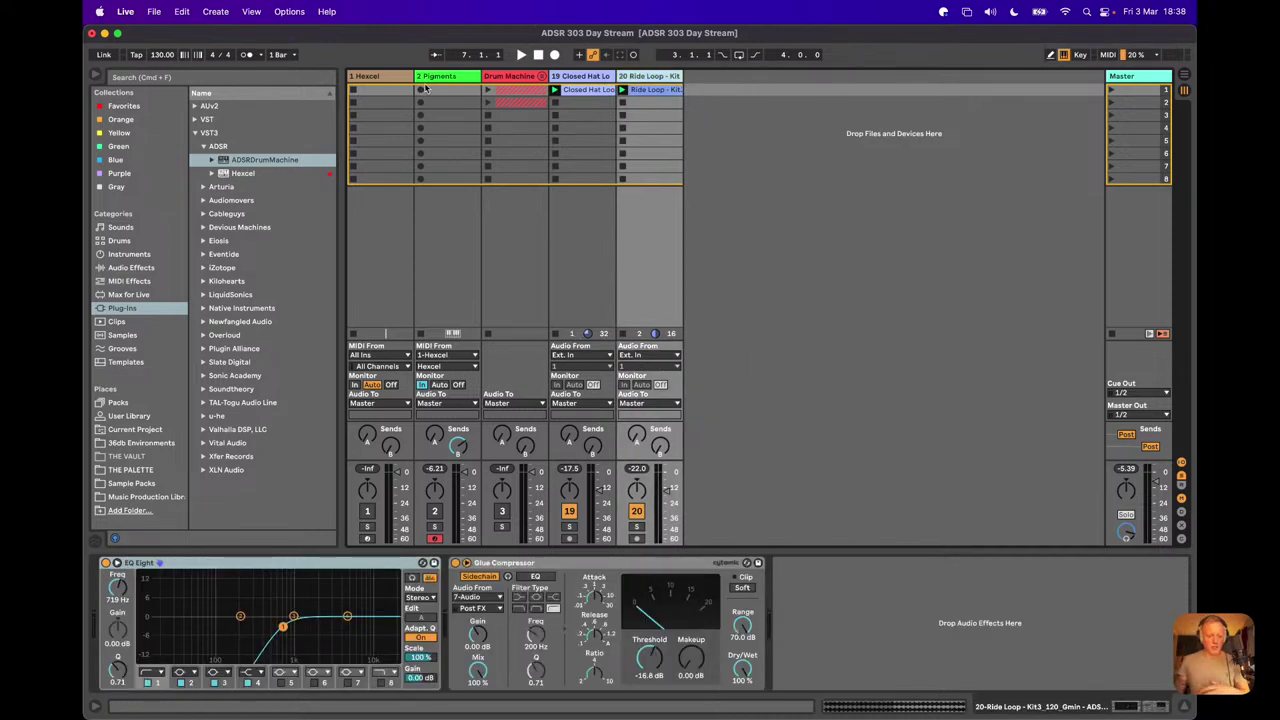
Step: Open the Hexcel plug-in window from the Hexcel track's device and reposition it over the session view
click(434, 80)
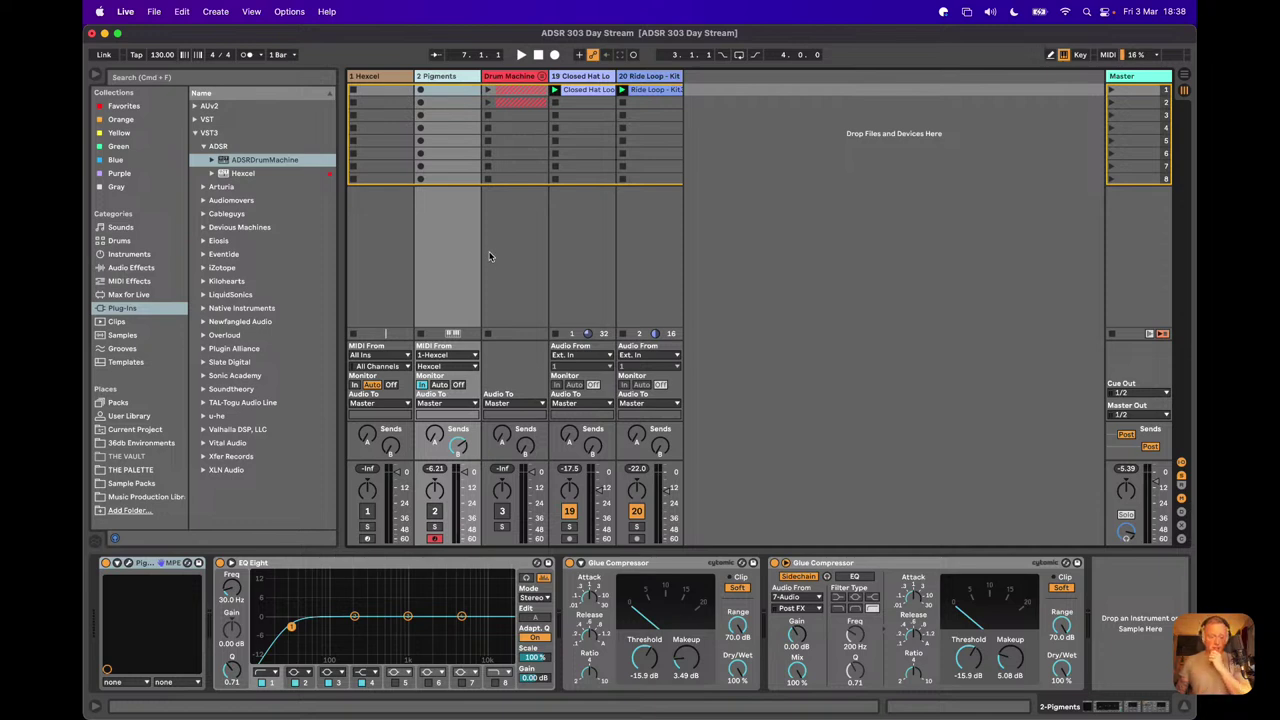
click(367, 77)
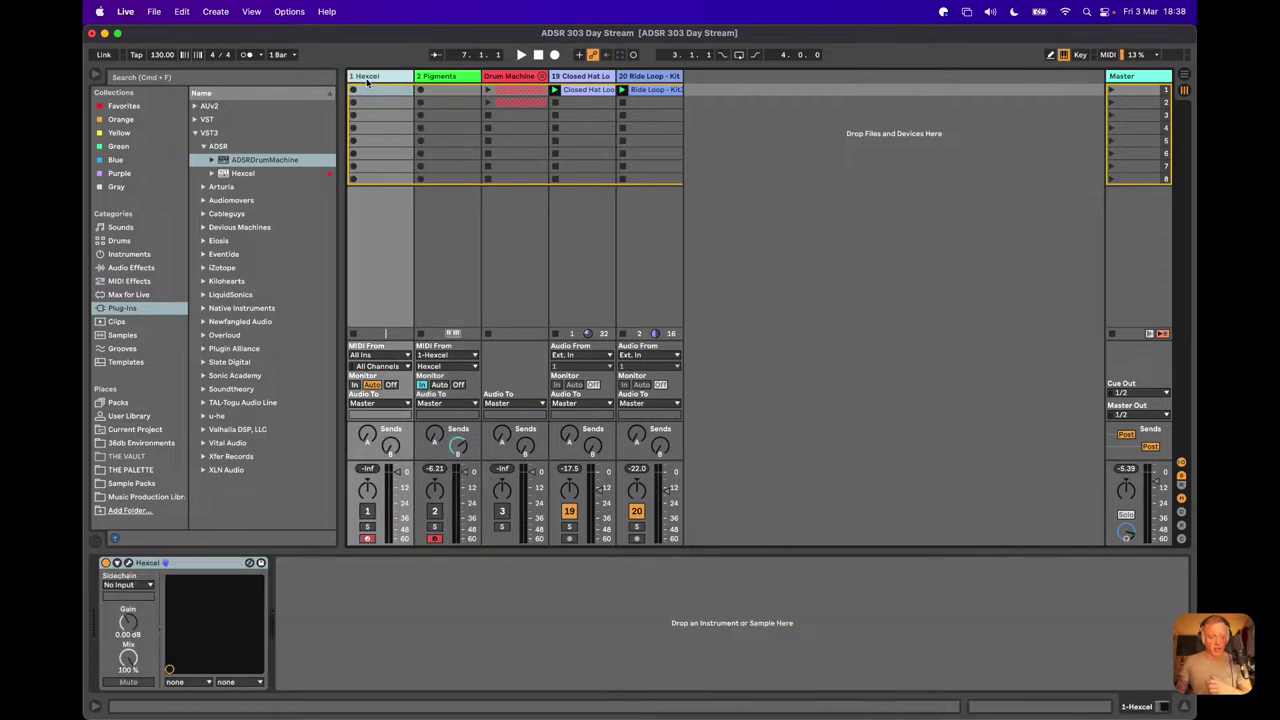
click(128, 563)
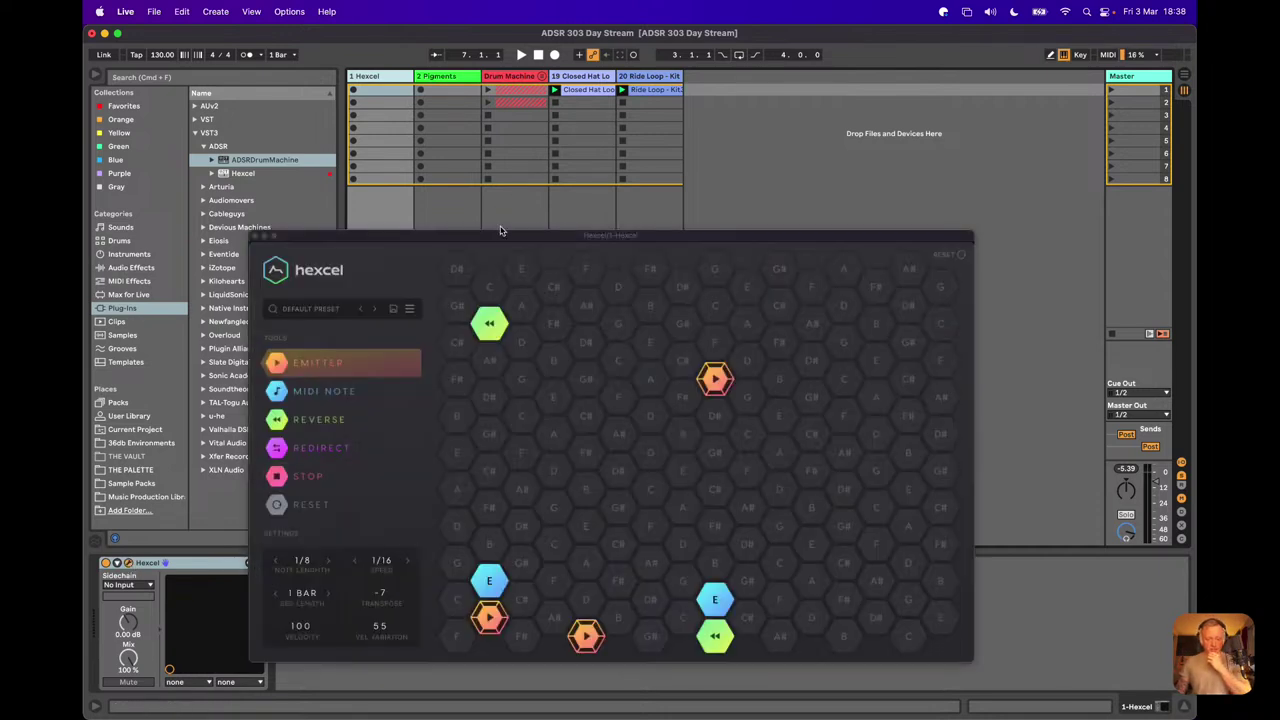
drag(502, 231, 685, 138)
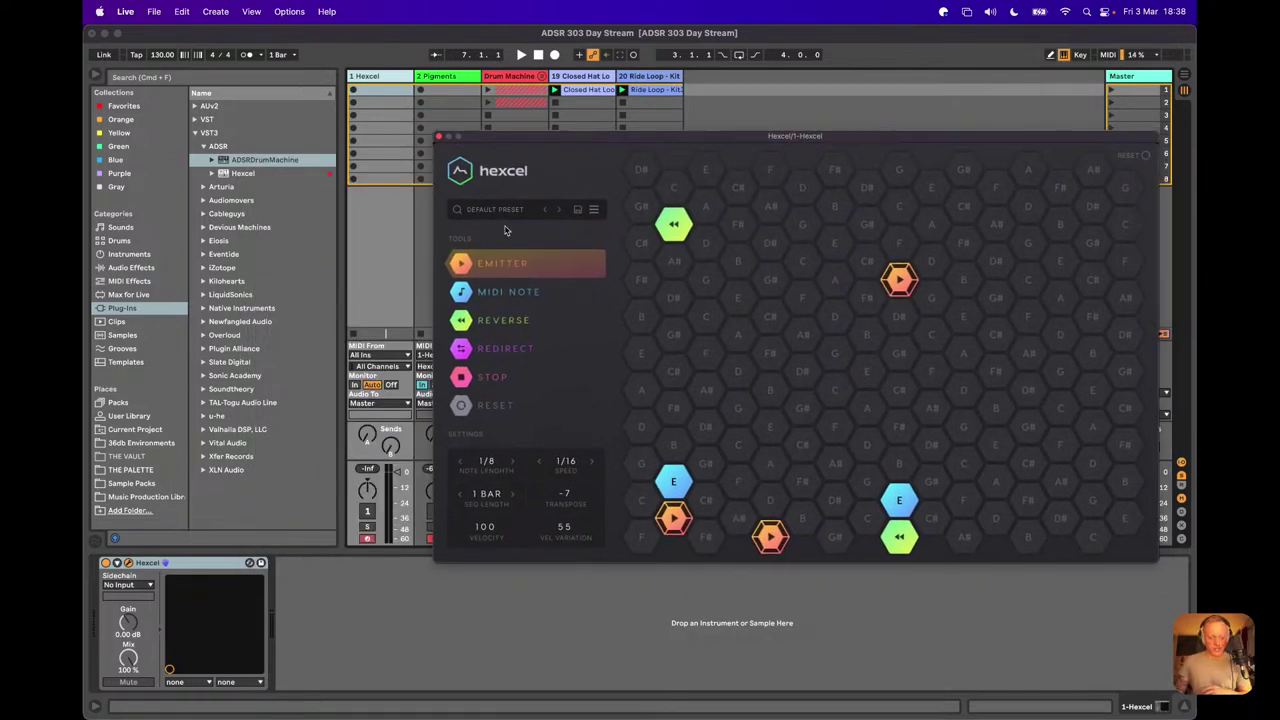
drag(474, 140, 489, 90)
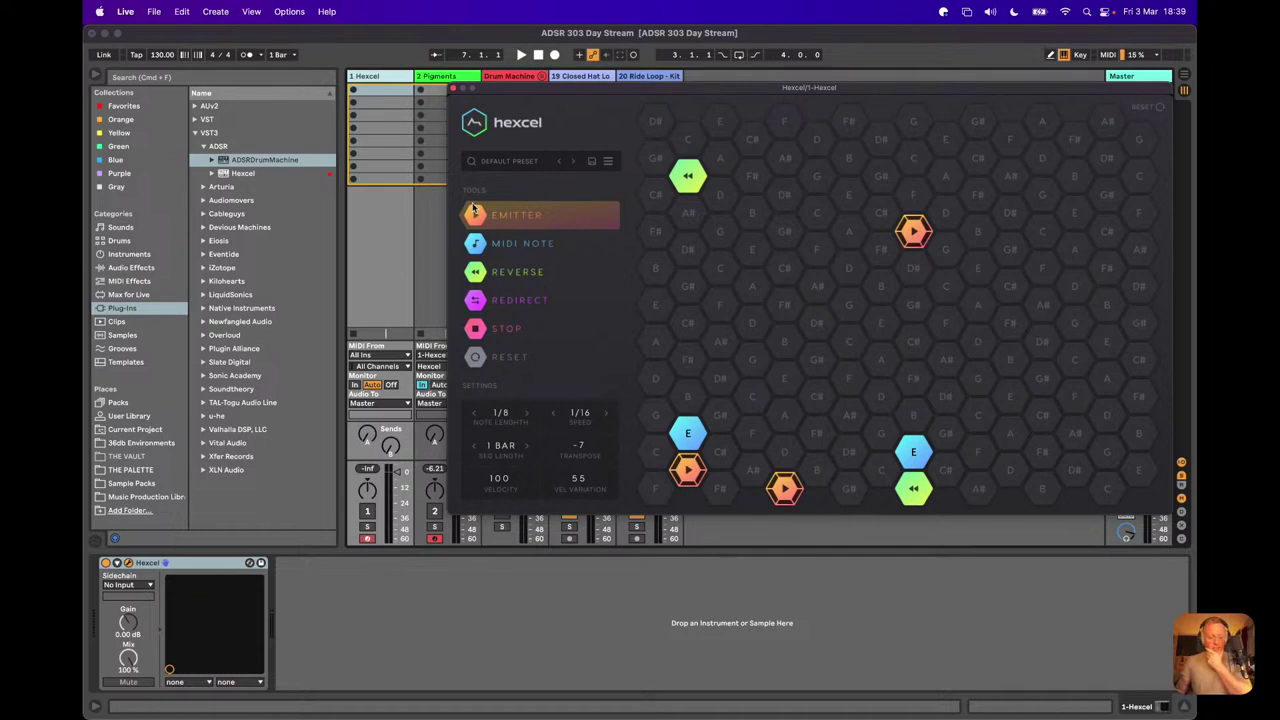
Step: Activate the Pigments track and move the Hexcel window further across the session view
click(433, 511)
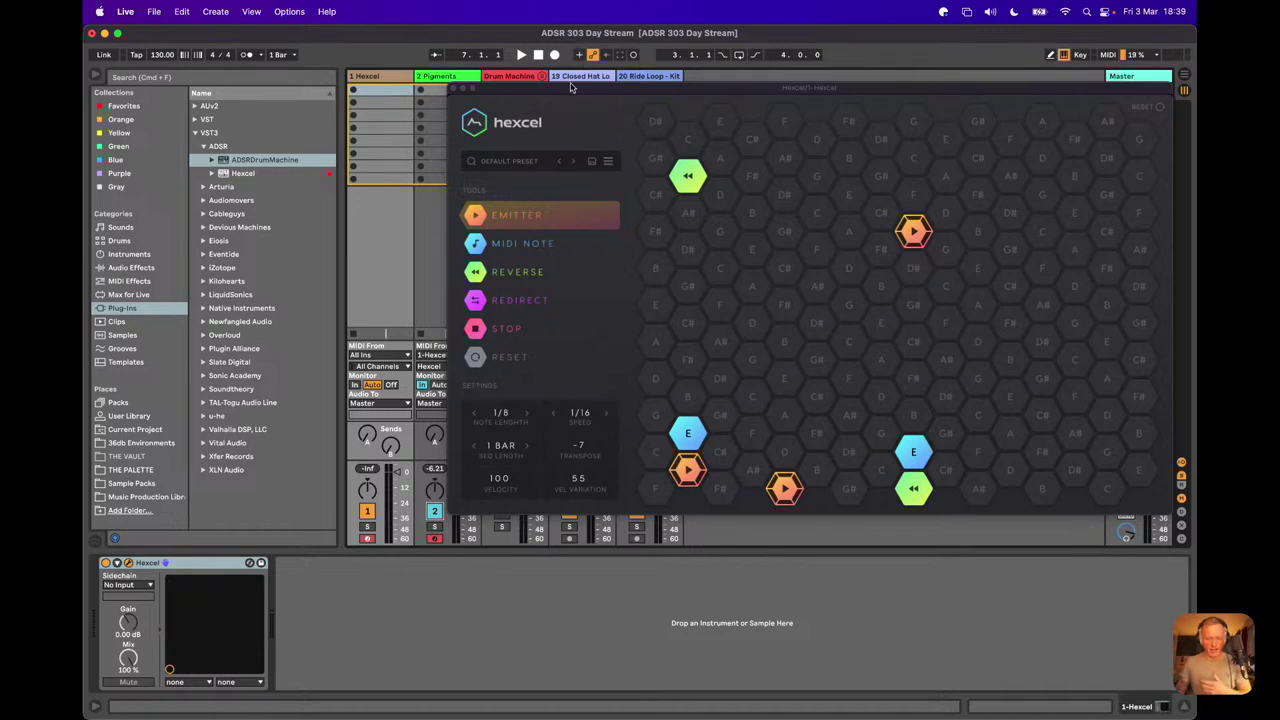
drag(566, 87, 492, 81)
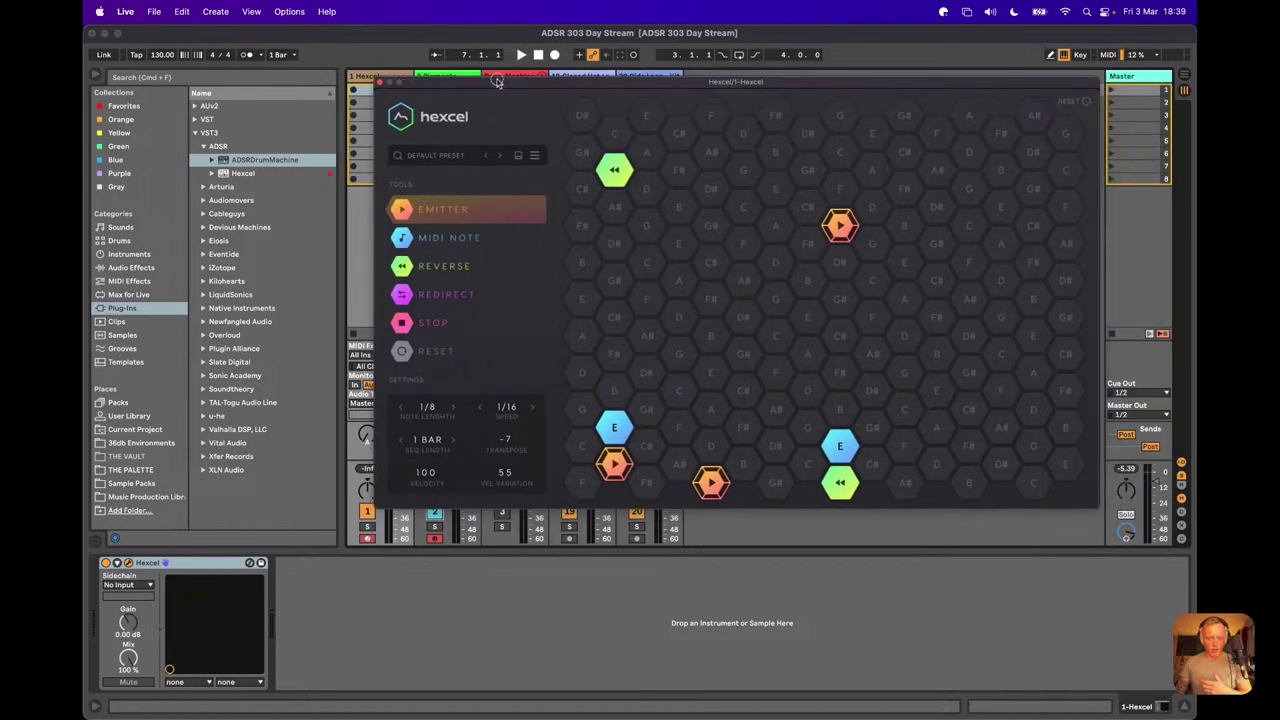
Step: Open Hexcel's preset loader and look through the 303 - The Annual for Hexcel presets and the genre preset folders
click(438, 159)
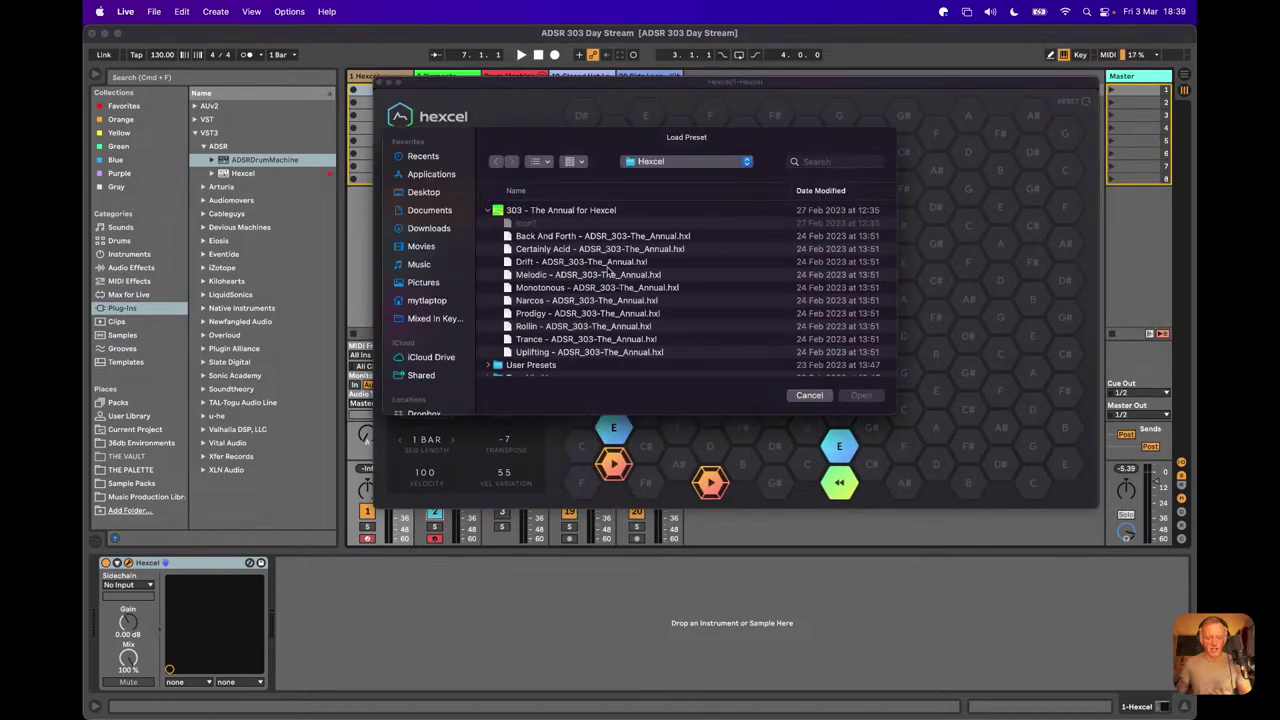
click(546, 212)
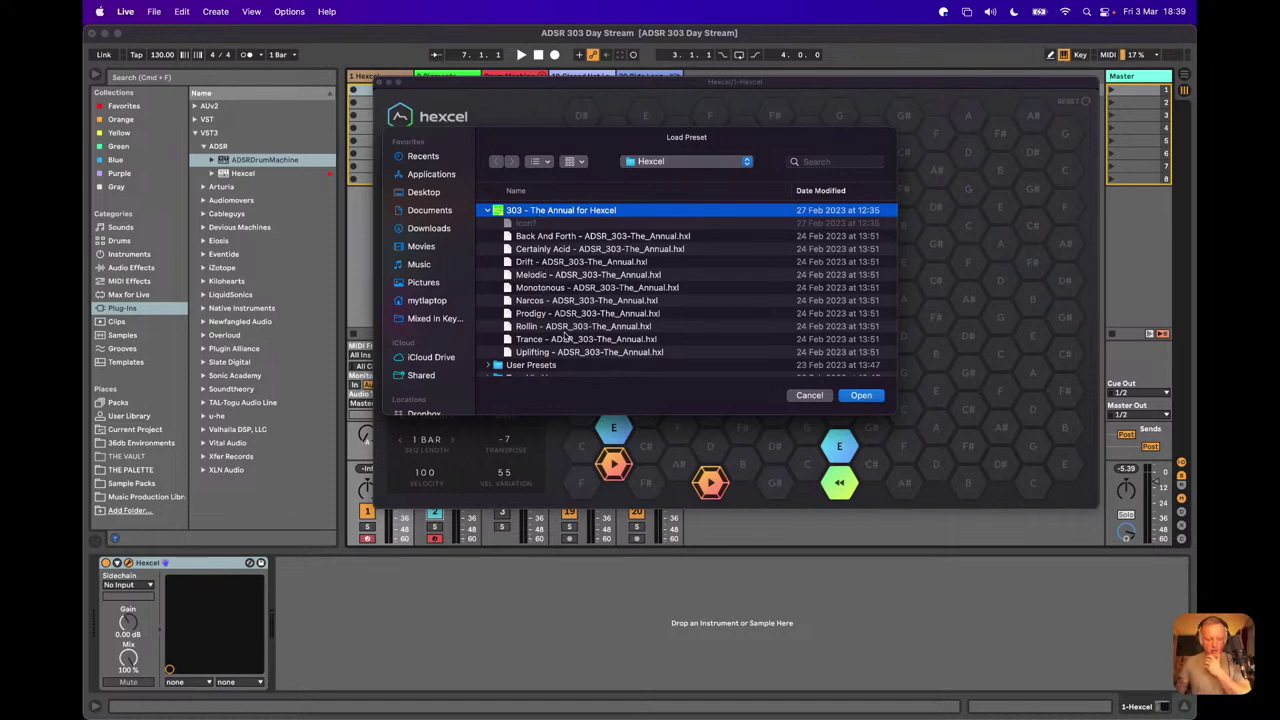
scroll(577, 335, down, 1)
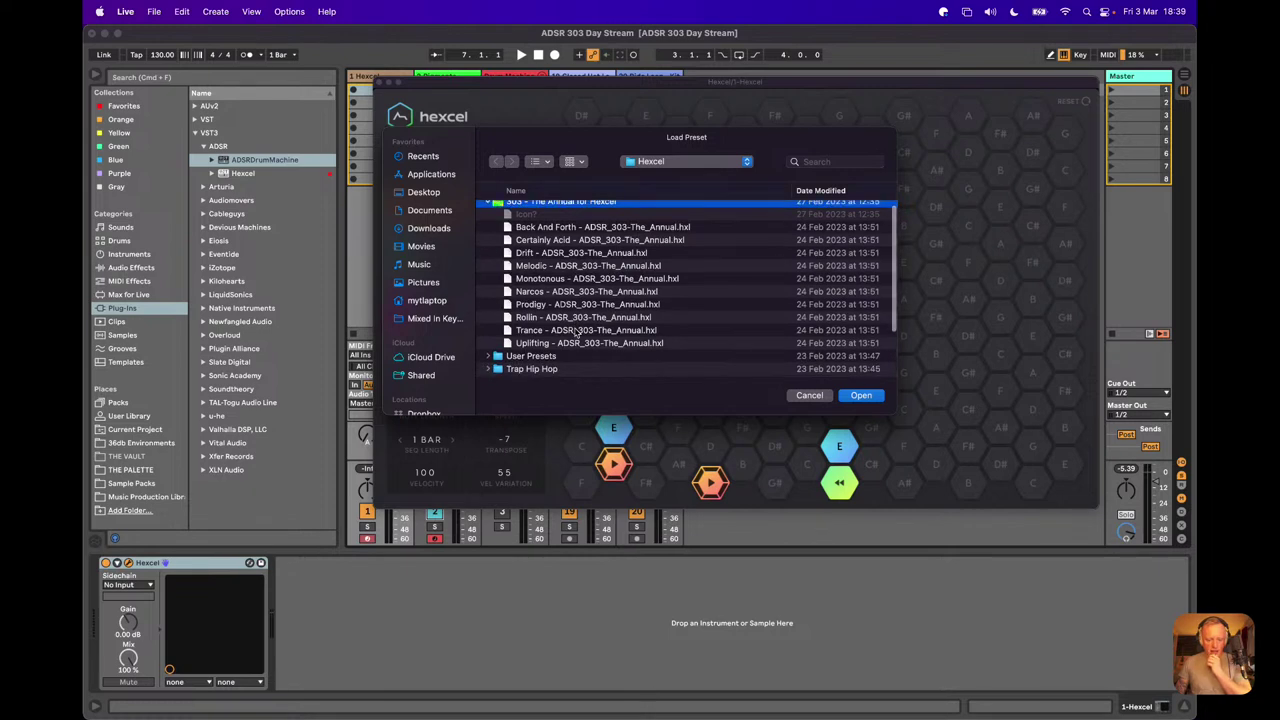
scroll(577, 333, down, 5)
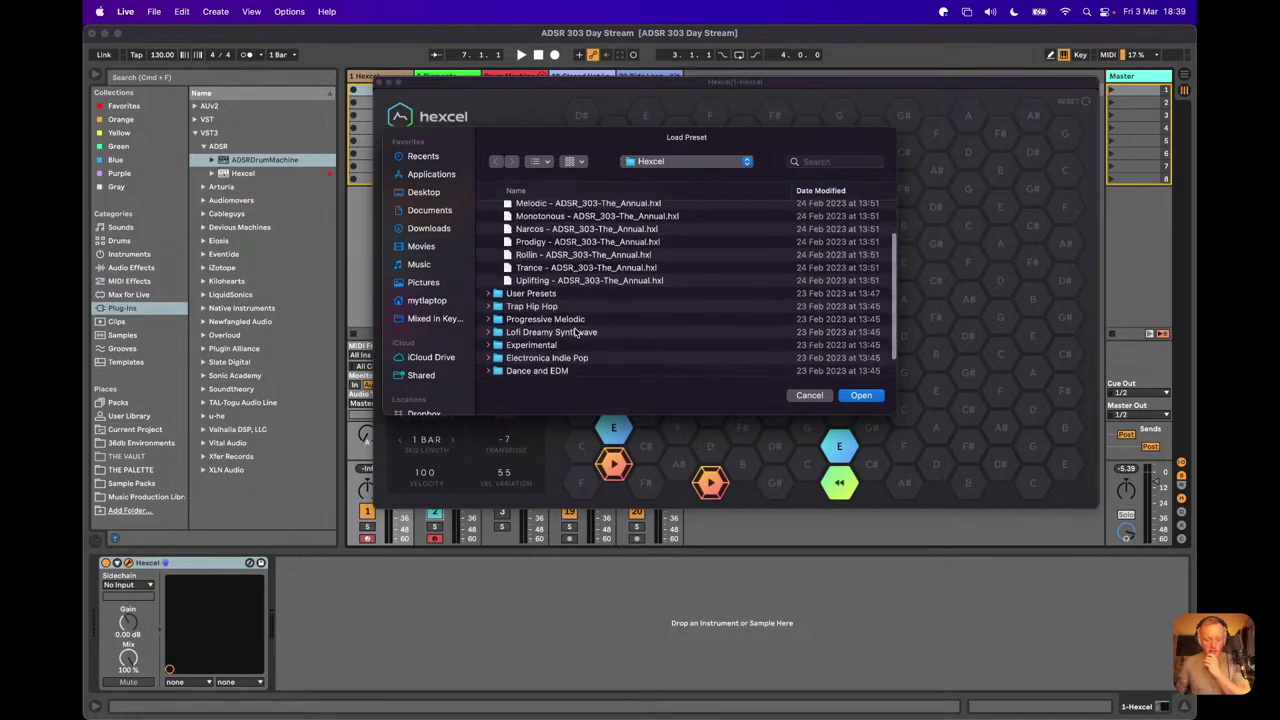
scroll(577, 333, down, 3)
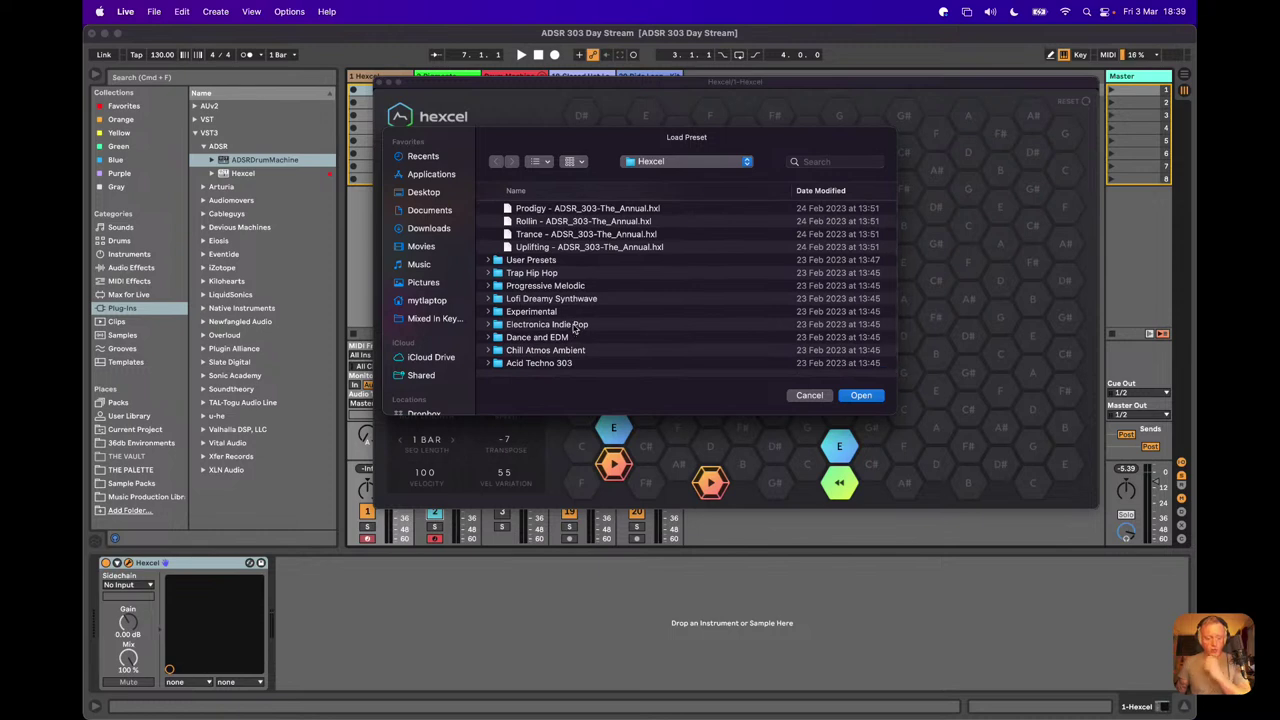
scroll(576, 332, right, 1)
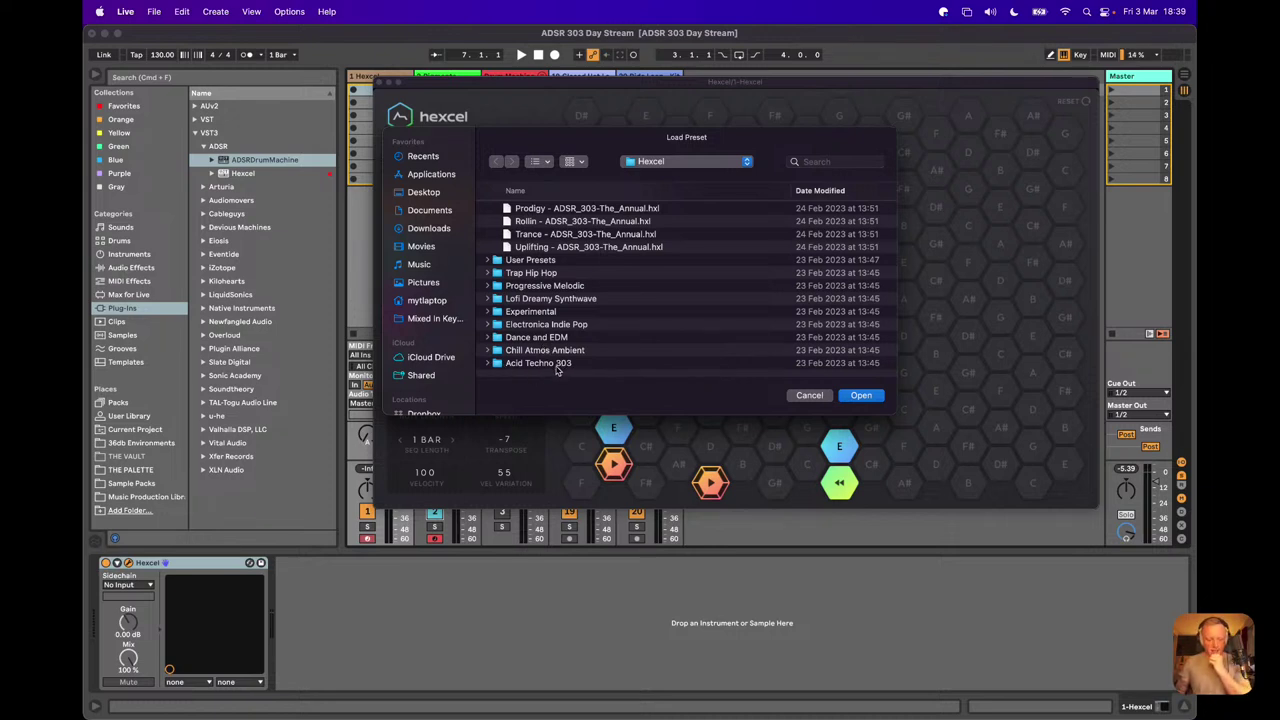
scroll(609, 322, up, 5)
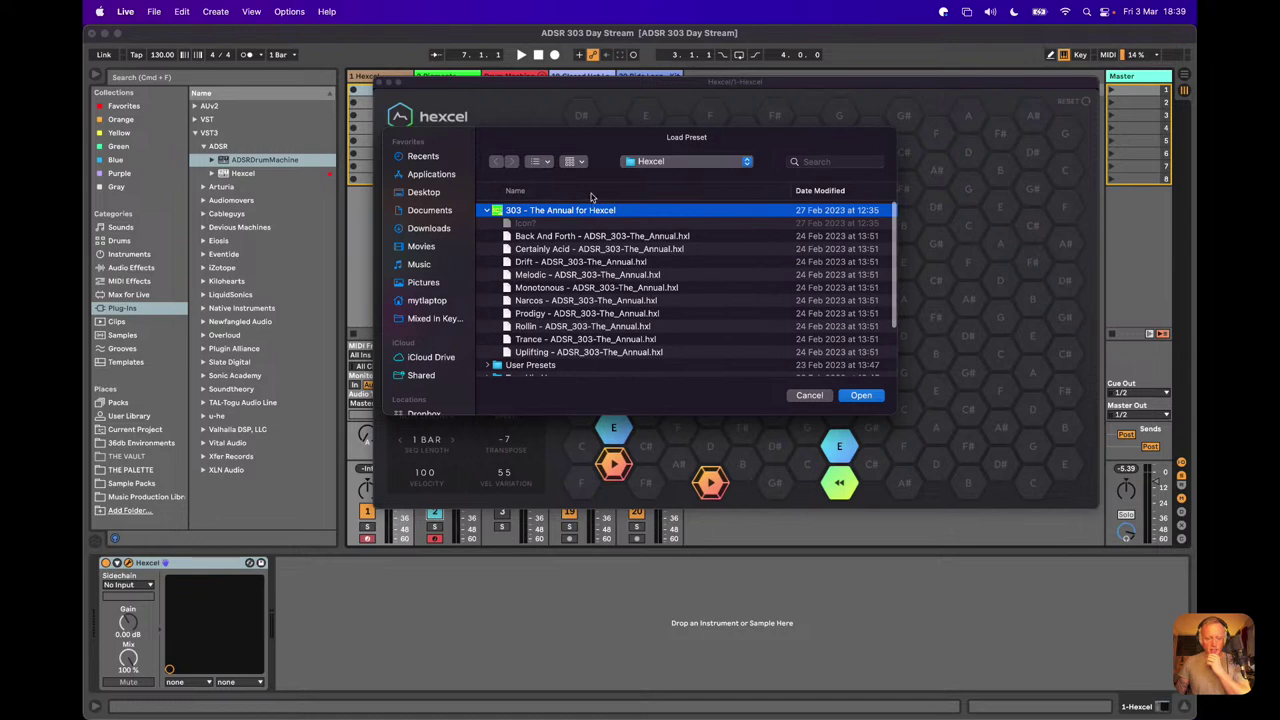
click(636, 162)
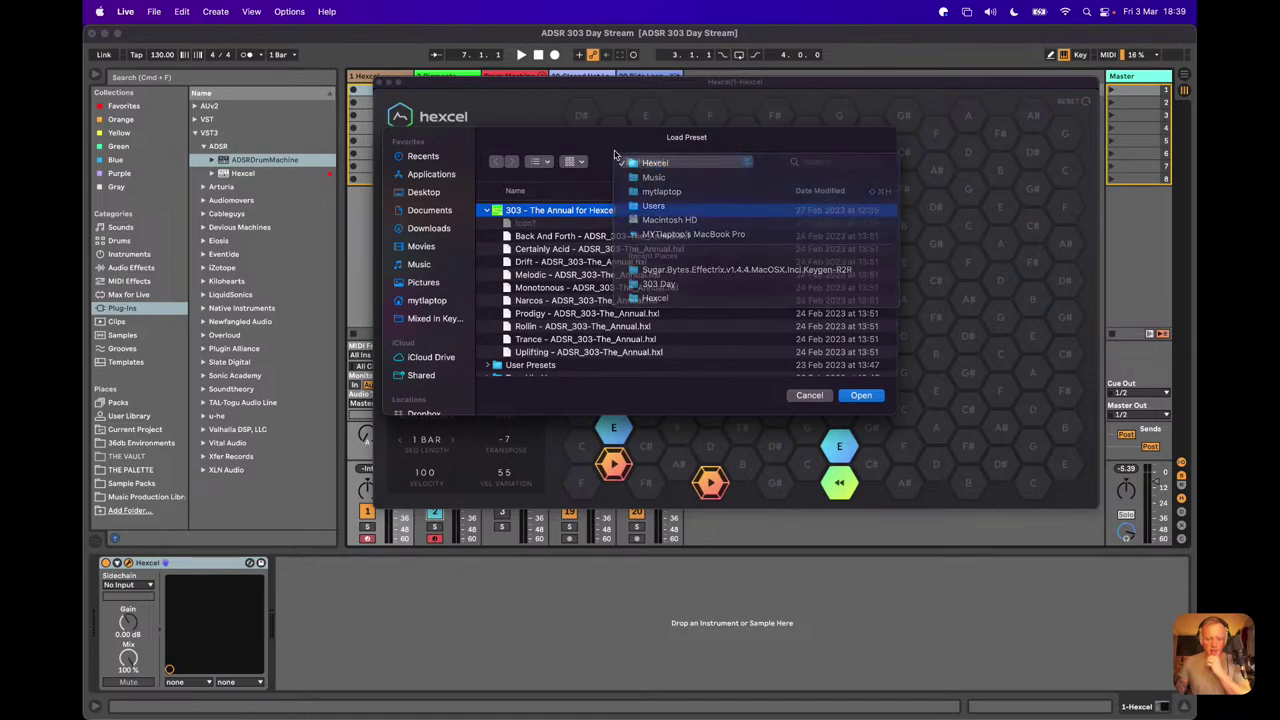
click(618, 164)
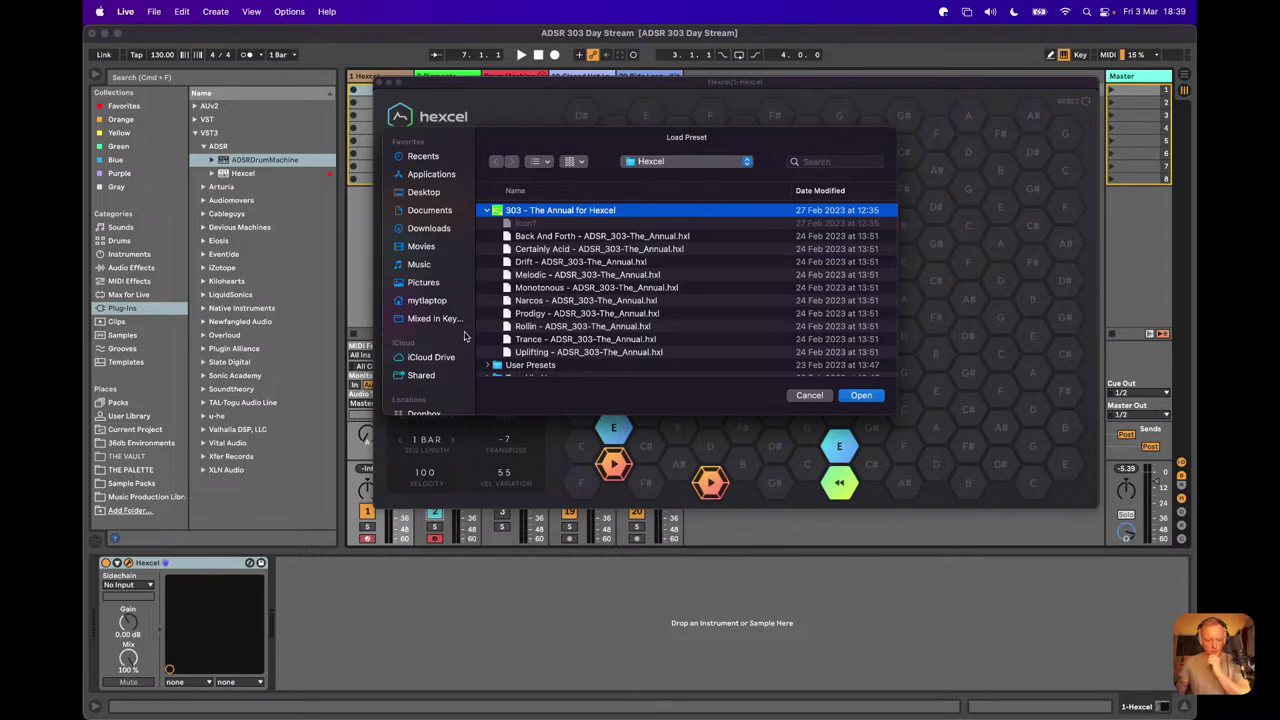
Step: Browse the preset loader to the ADSR folder inside Sample Packs on the Sample Library 2021 drive
scroll(428, 318, down, 5)
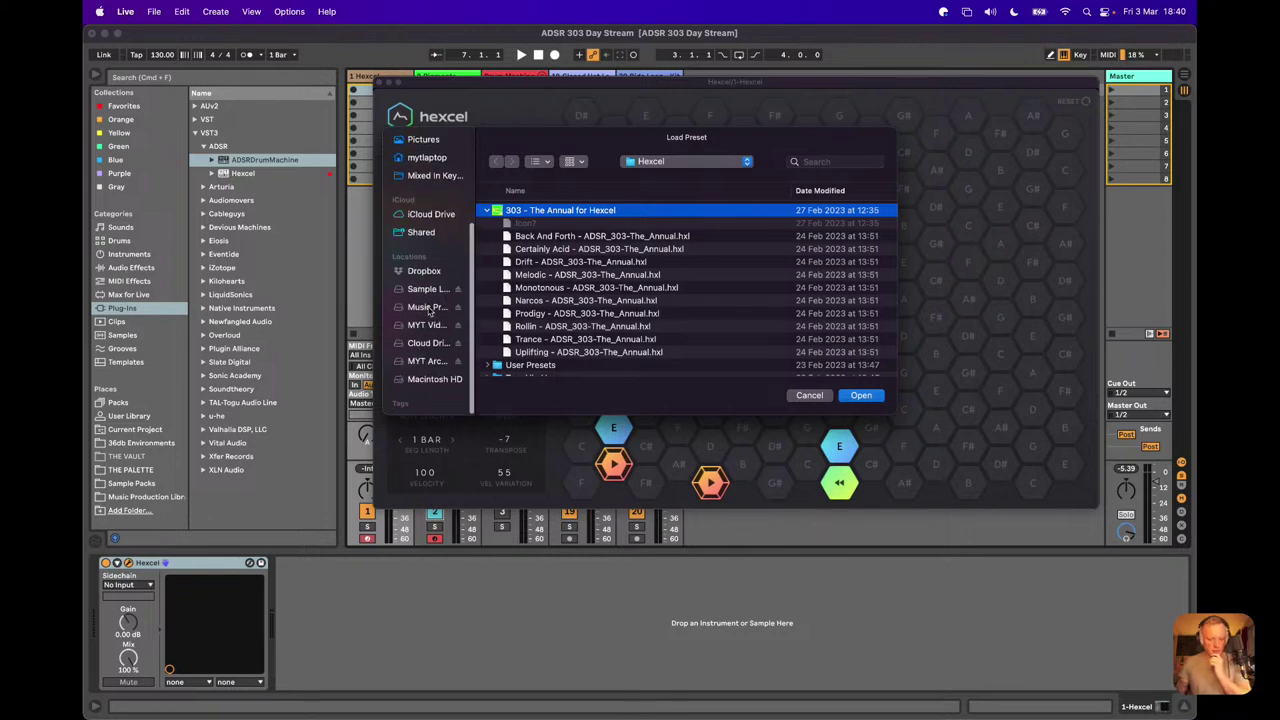
click(426, 289)
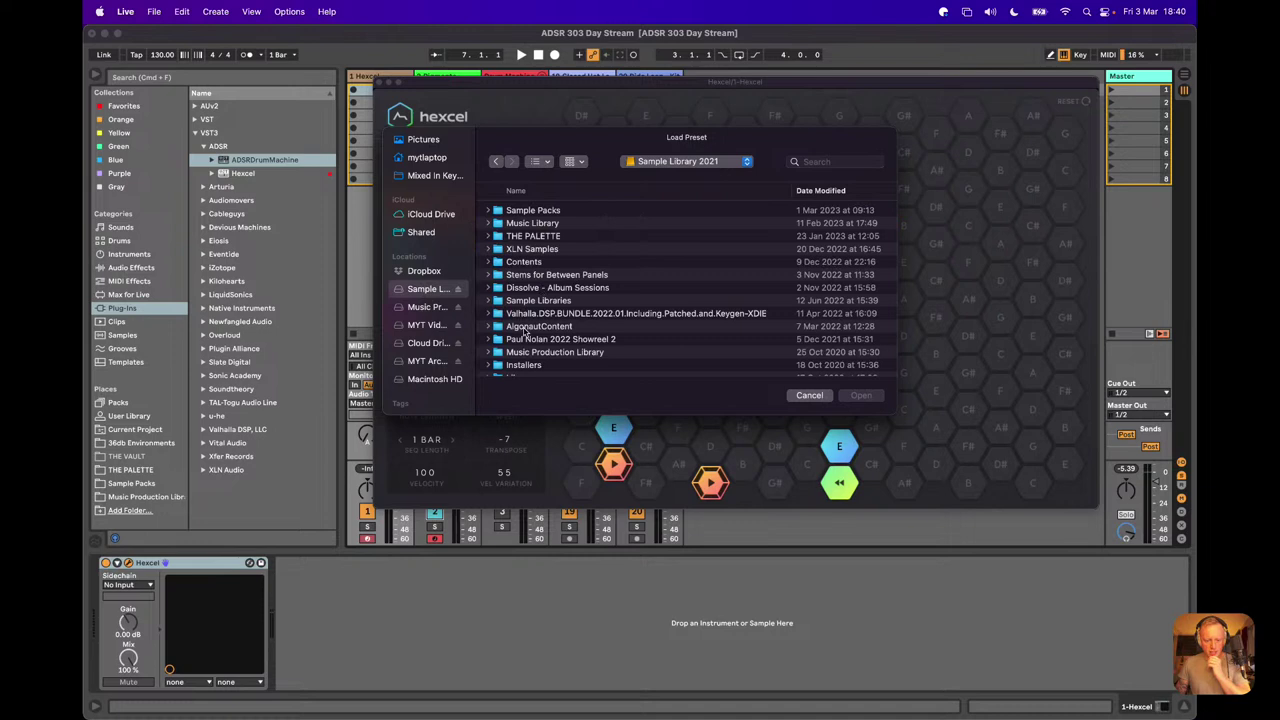
scroll(524, 333, down, 3)
scroll(524, 333, up, 3)
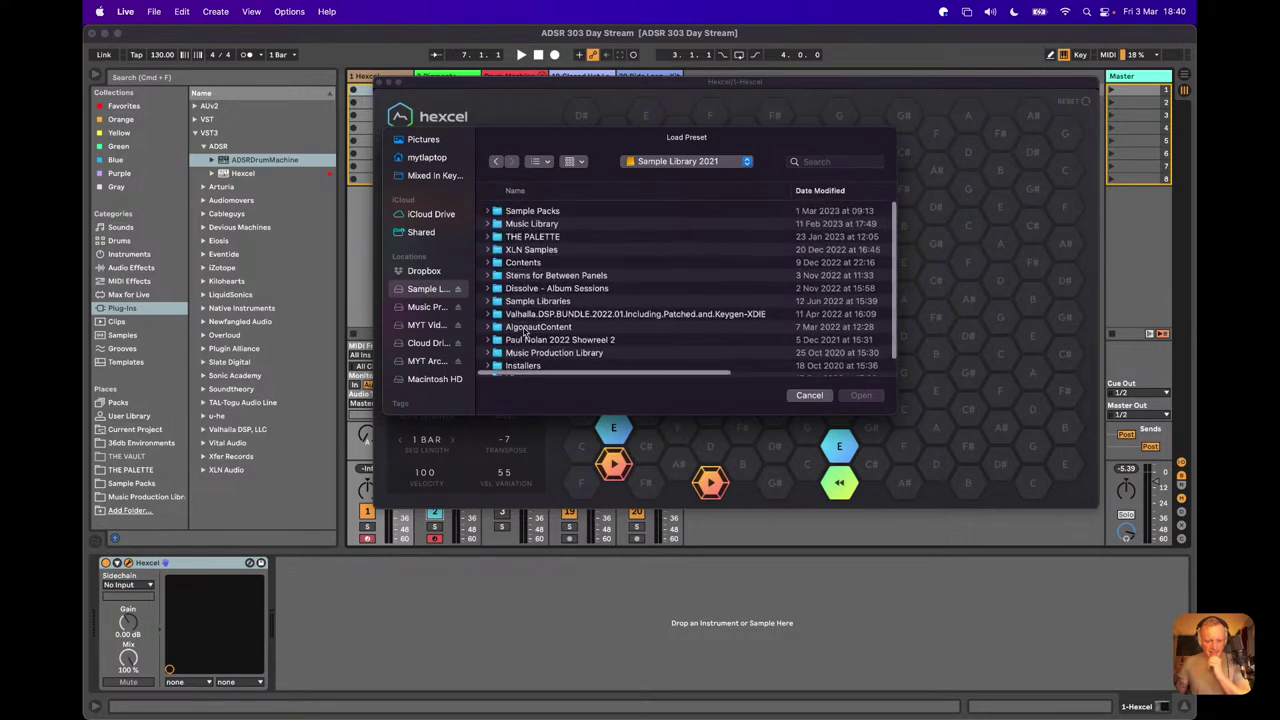
double_click(532, 212)
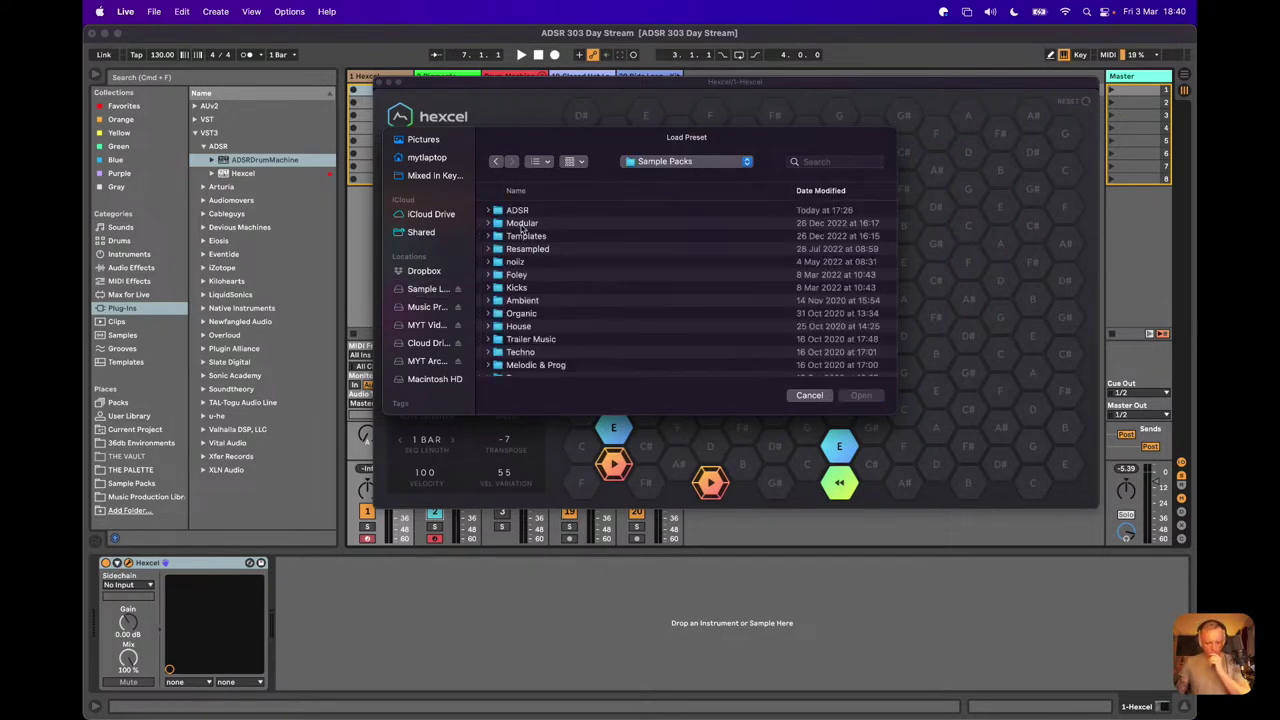
double_click(518, 211)
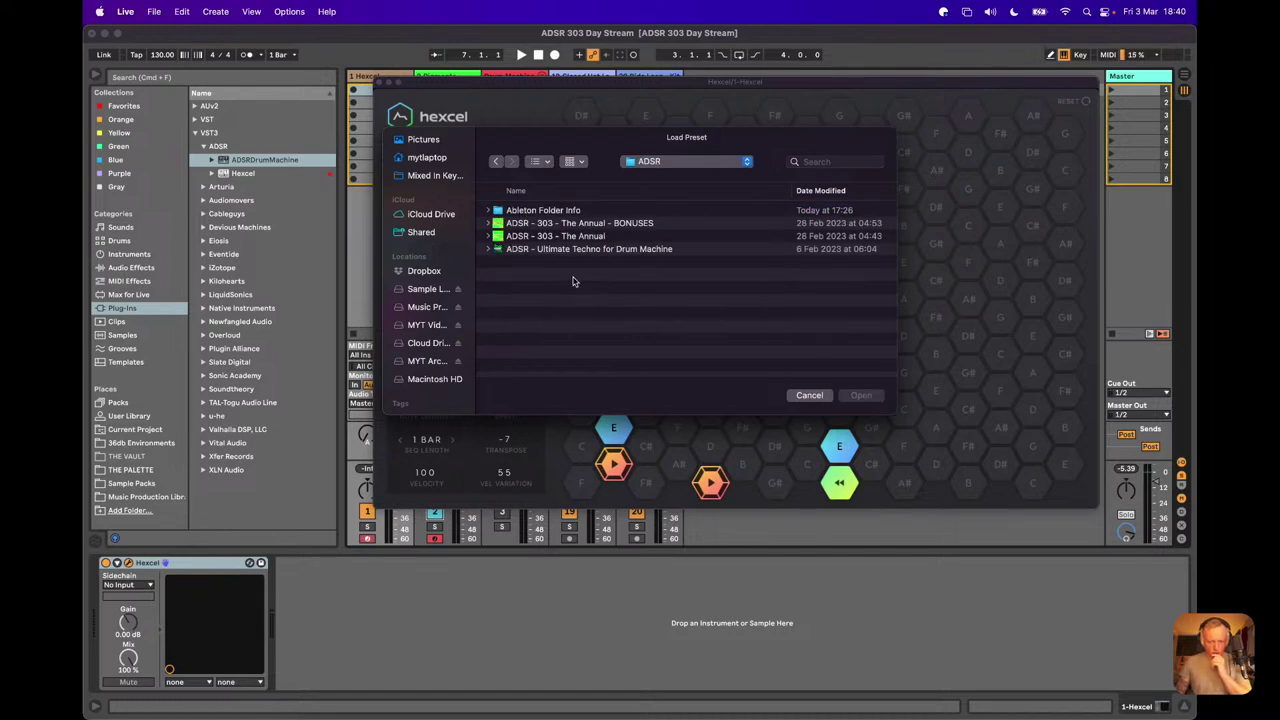
Step: Inspect the contents of the 303 - The Annual BONUSES, 303 - The Annual for Hexcel and 303 - The Annual folders, then cancel loading
click(489, 224)
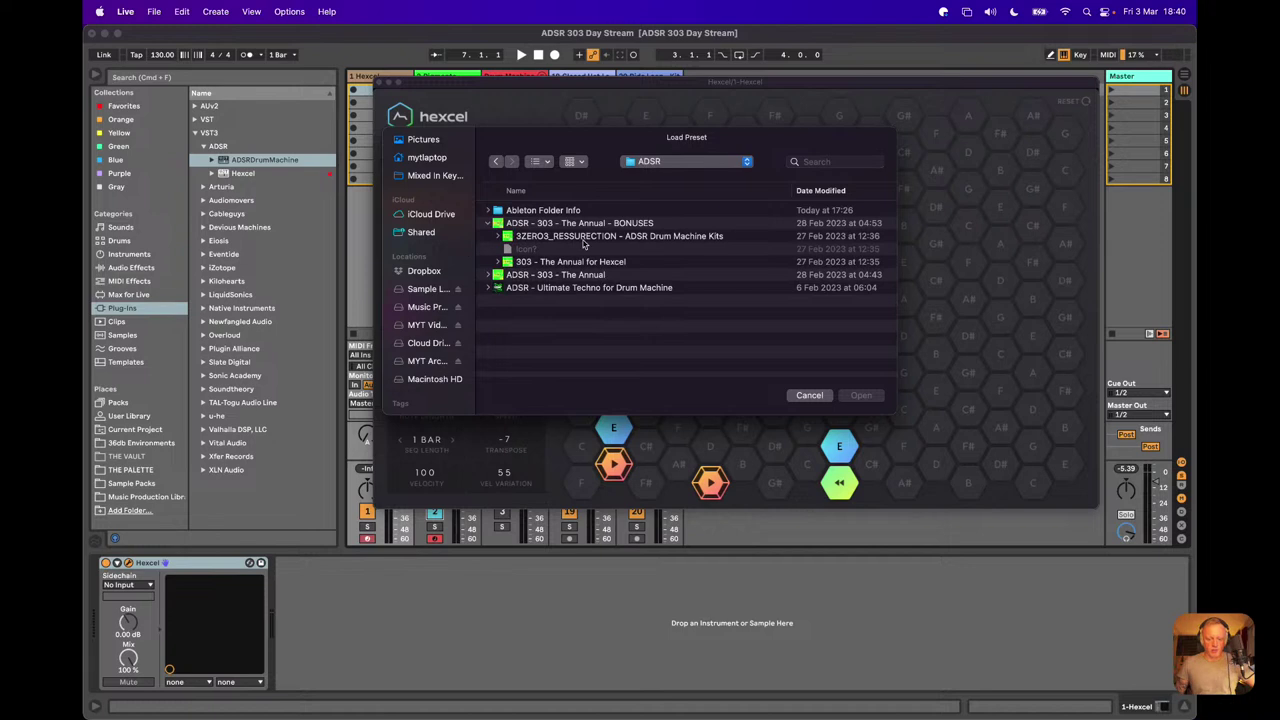
click(518, 263)
click(498, 262)
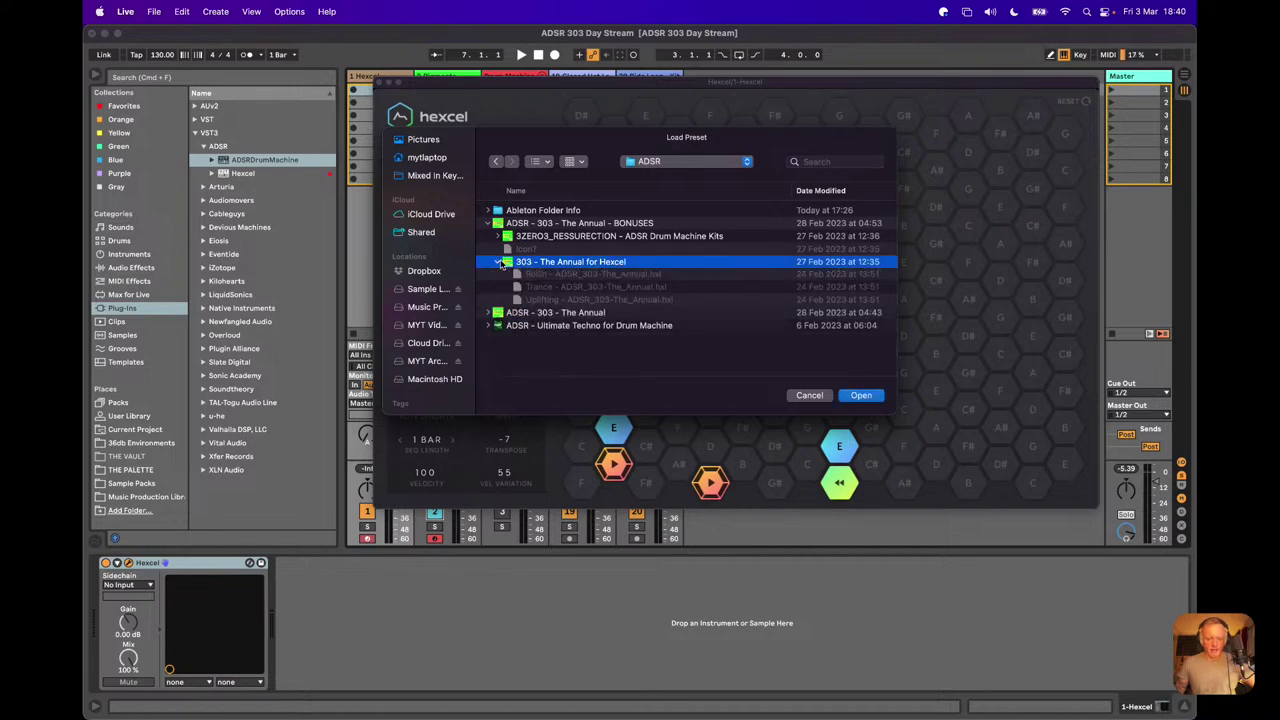
scroll(500, 263, down, 2)
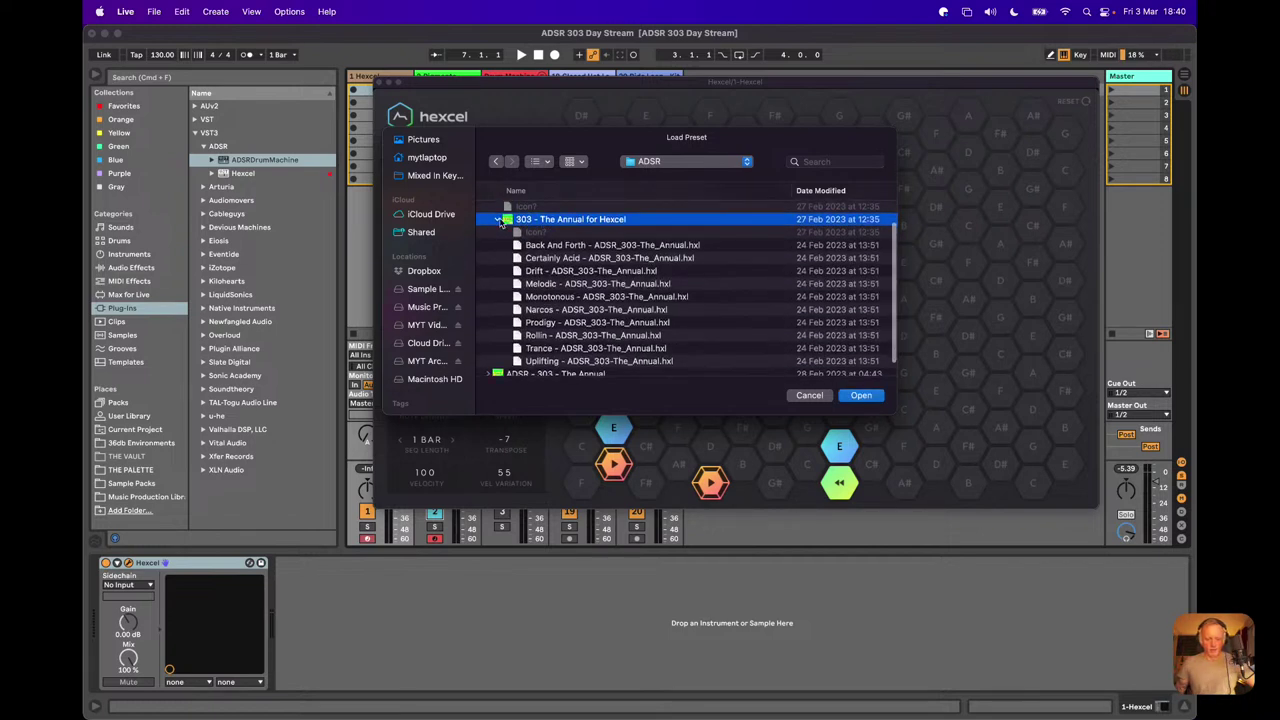
click(497, 222)
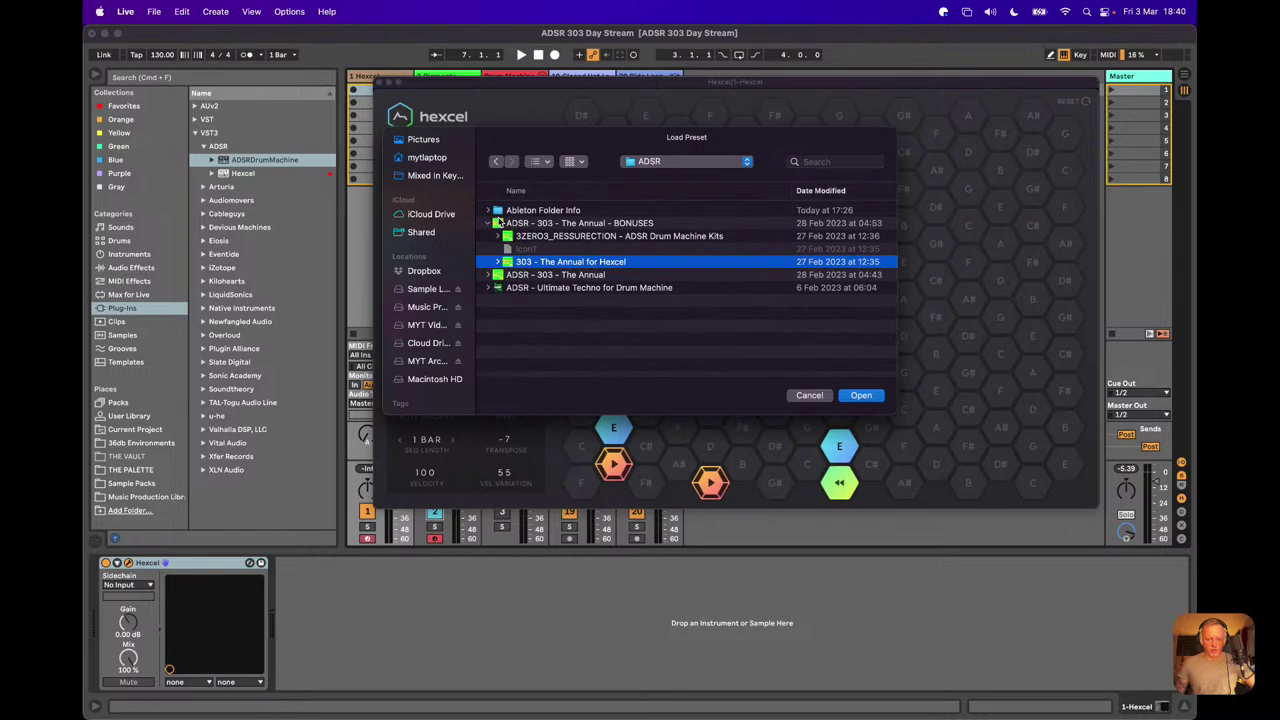
click(489, 276)
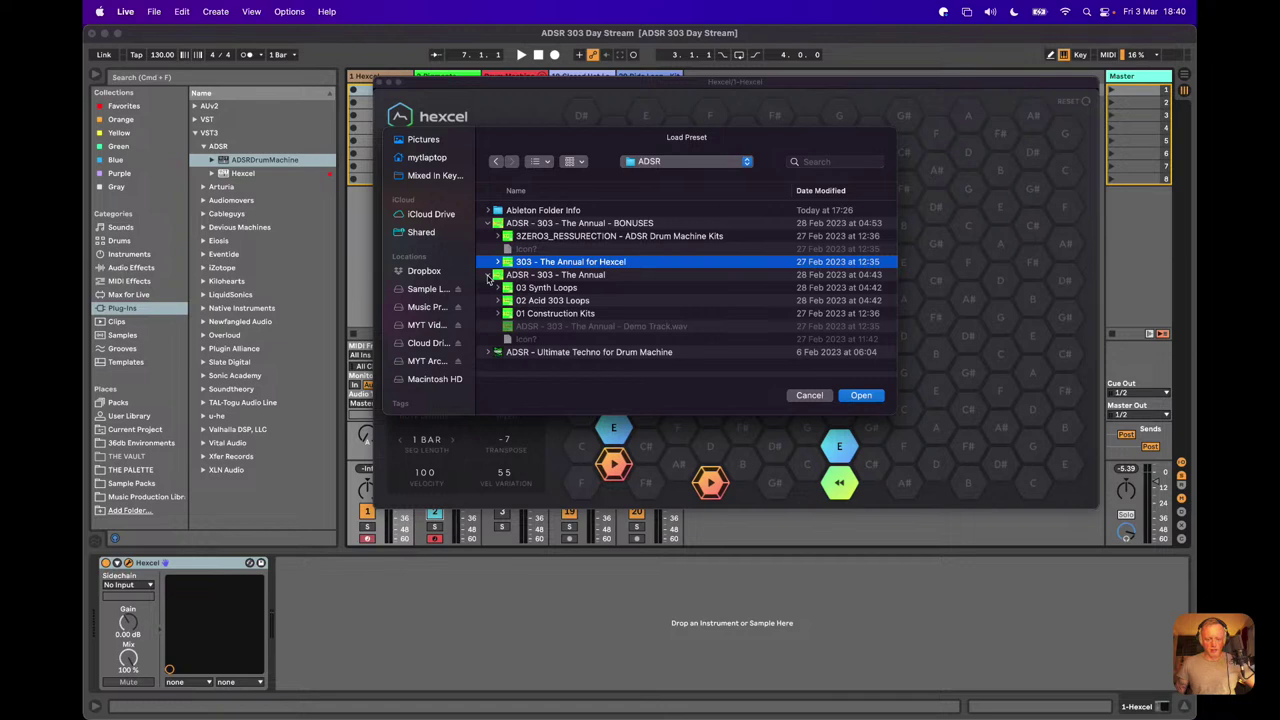
click(489, 276)
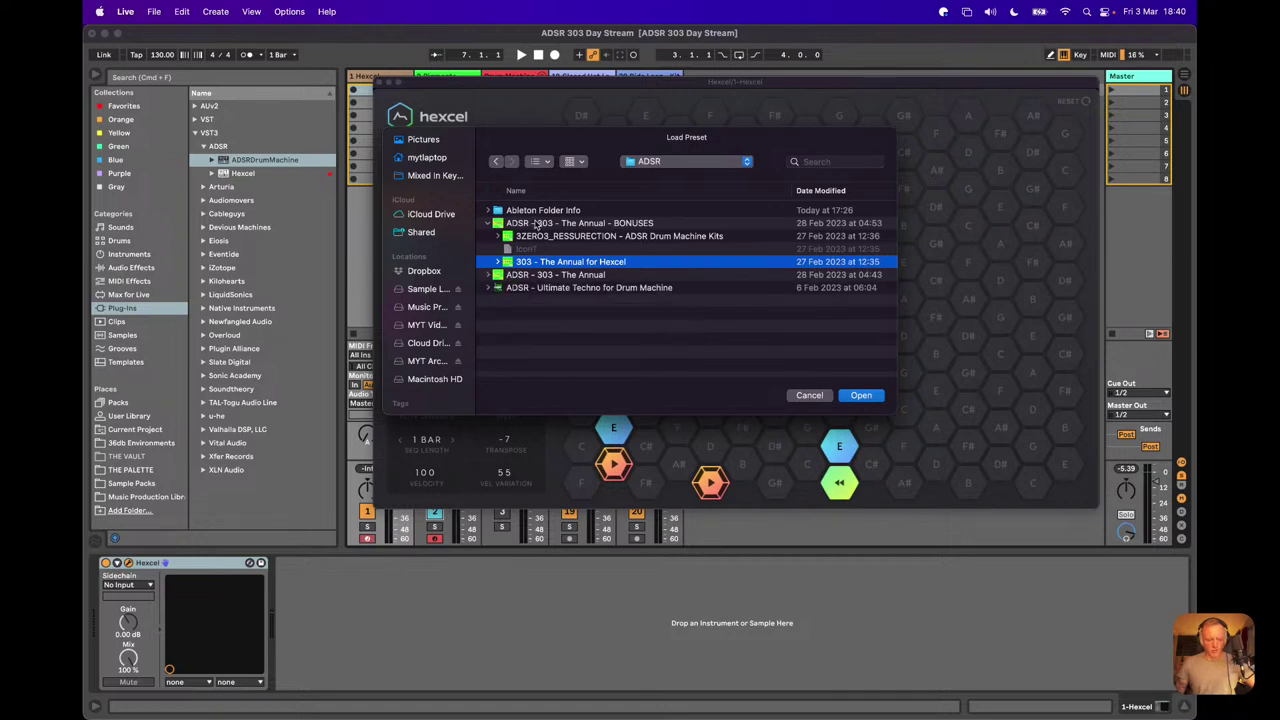
click(809, 395)
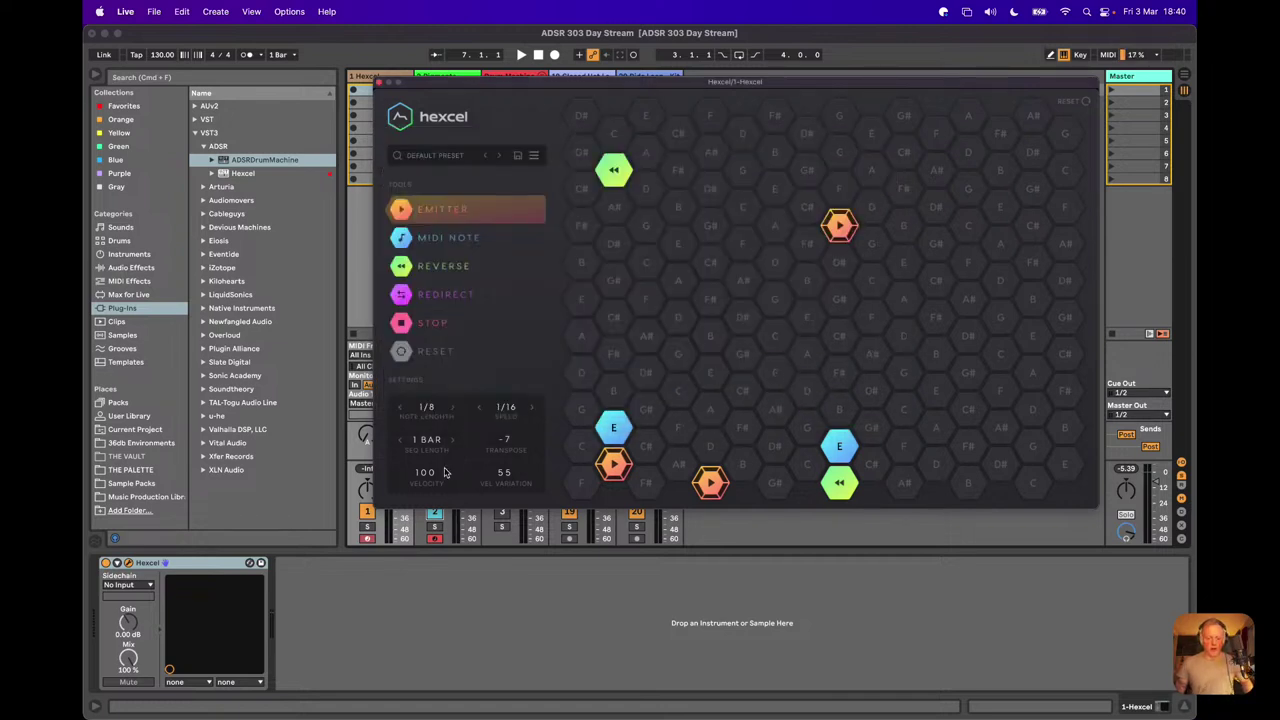
Step: Solo the Hexcel and Pigments tracks and start playback of Hexcel's default preset, keeping its window in view
drag(422, 85, 436, 86)
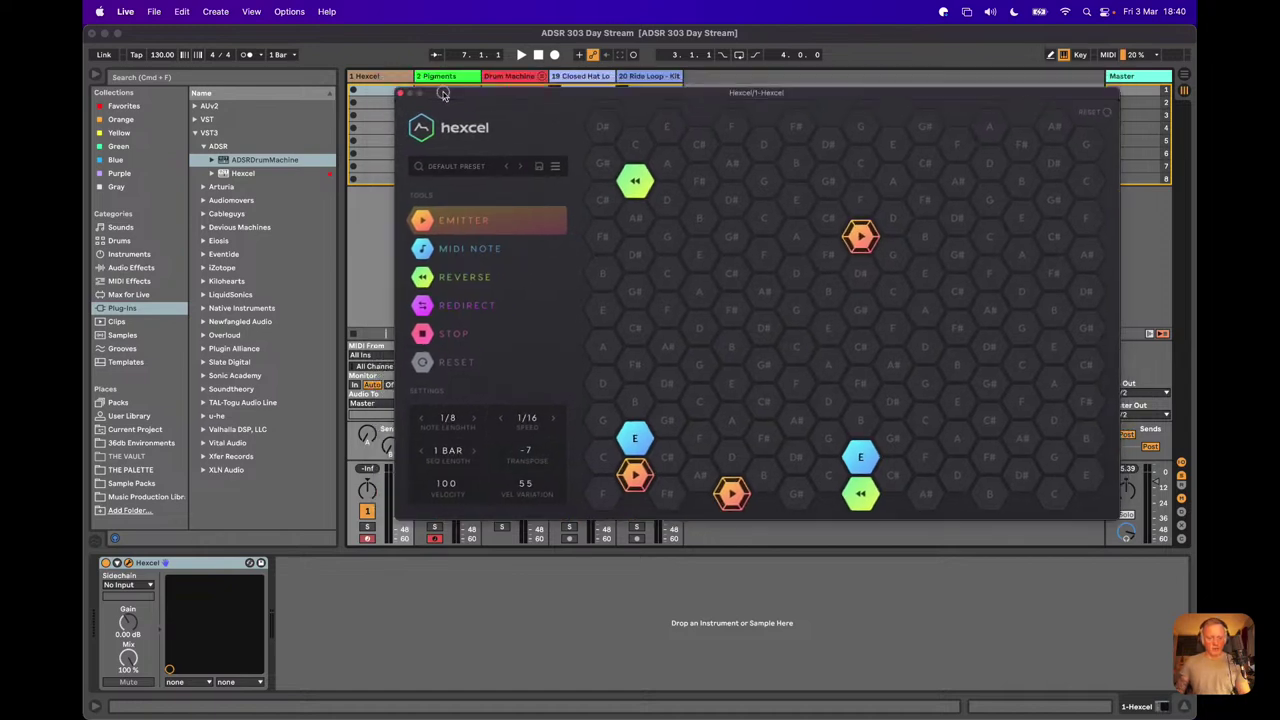
click(371, 531)
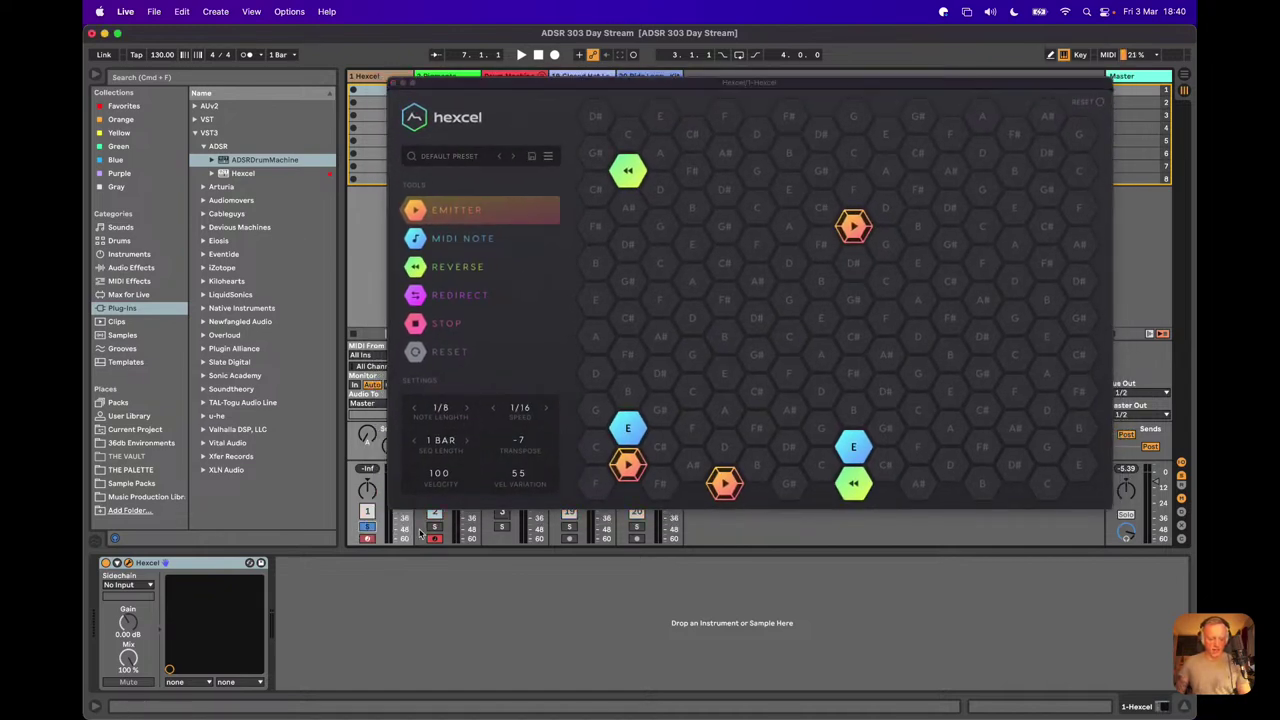
key(space)
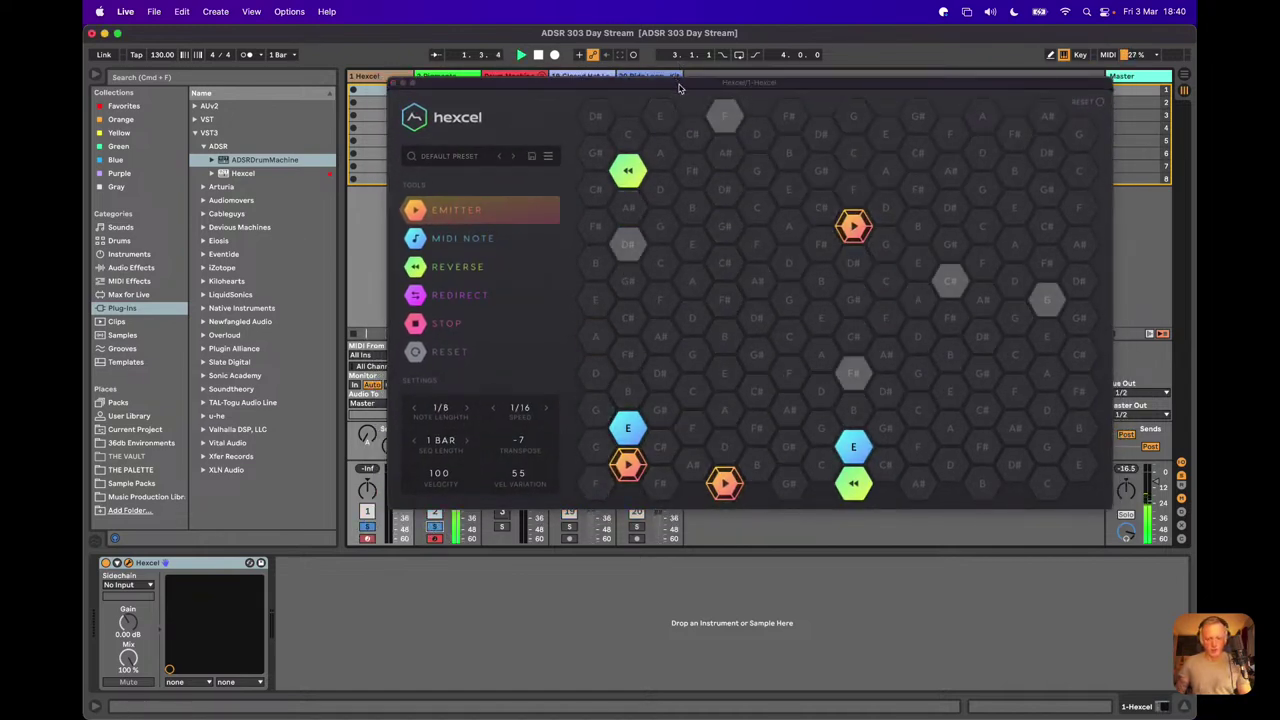
drag(681, 85, 604, 89)
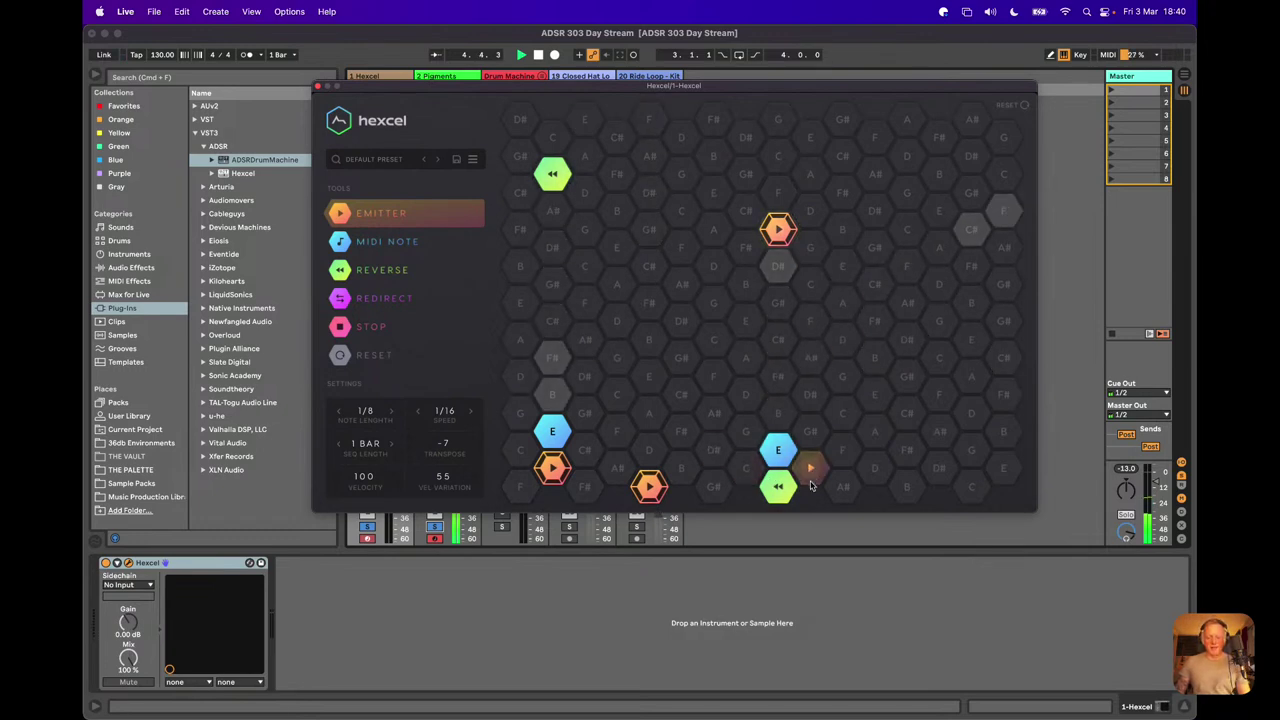
Step: Try an extra E MIDI note on the Hexcel grid above the lower middle emitter, then remove it
click(555, 427)
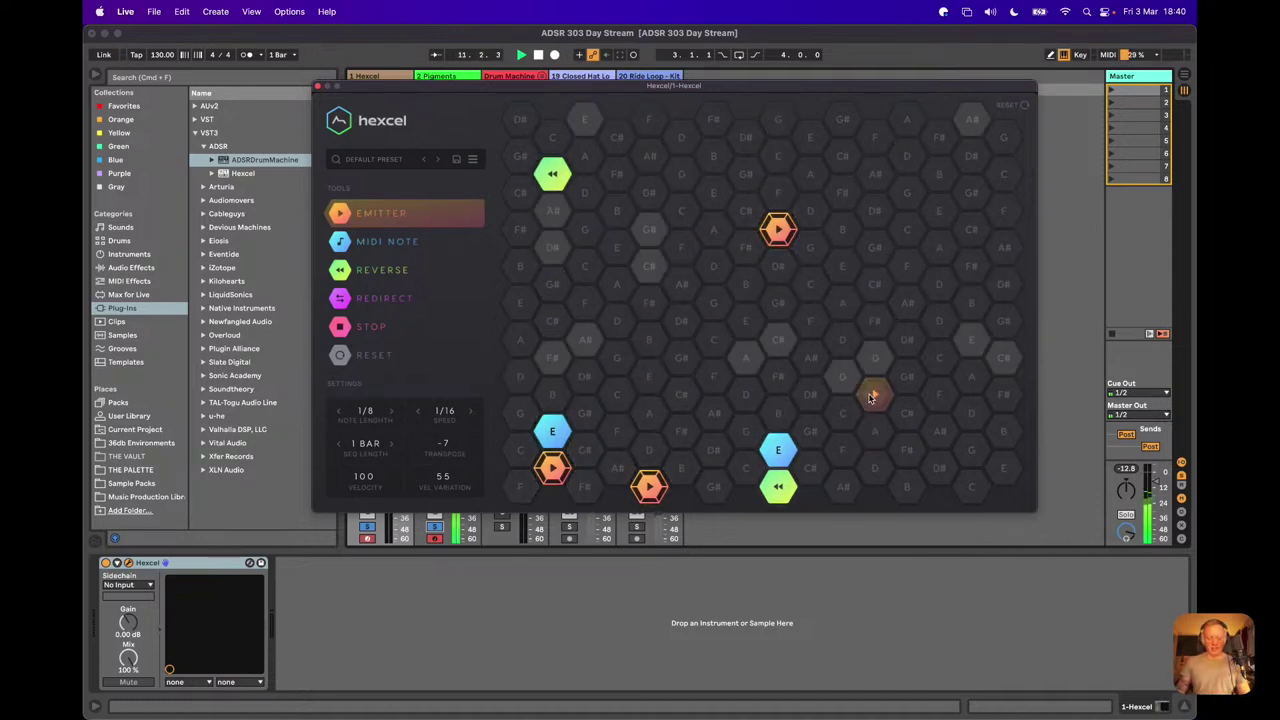
click(390, 243)
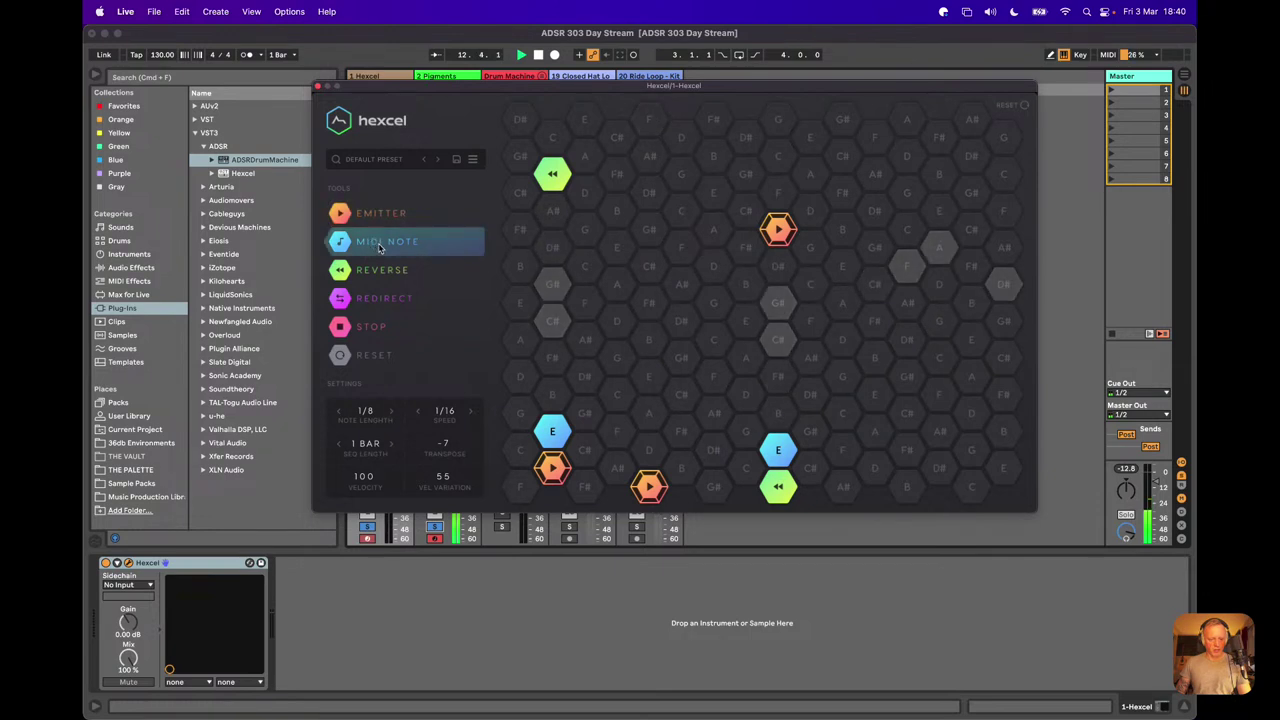
click(650, 378)
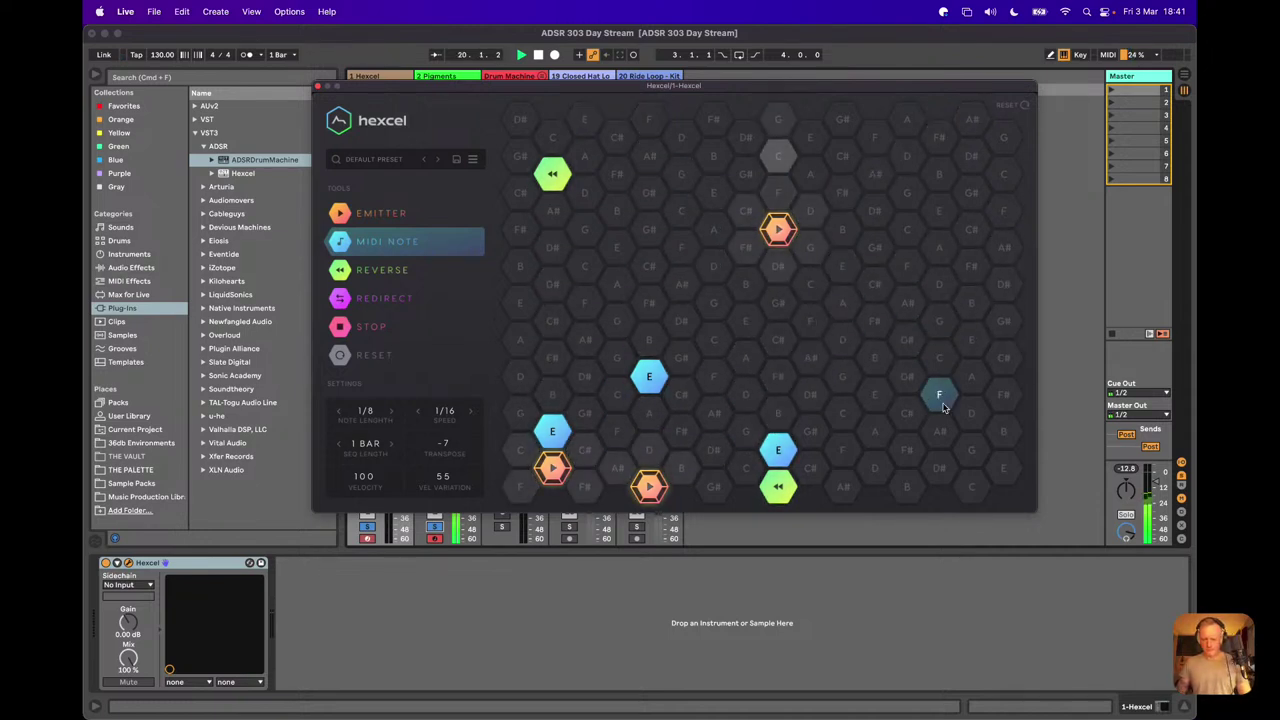
click(843, 268)
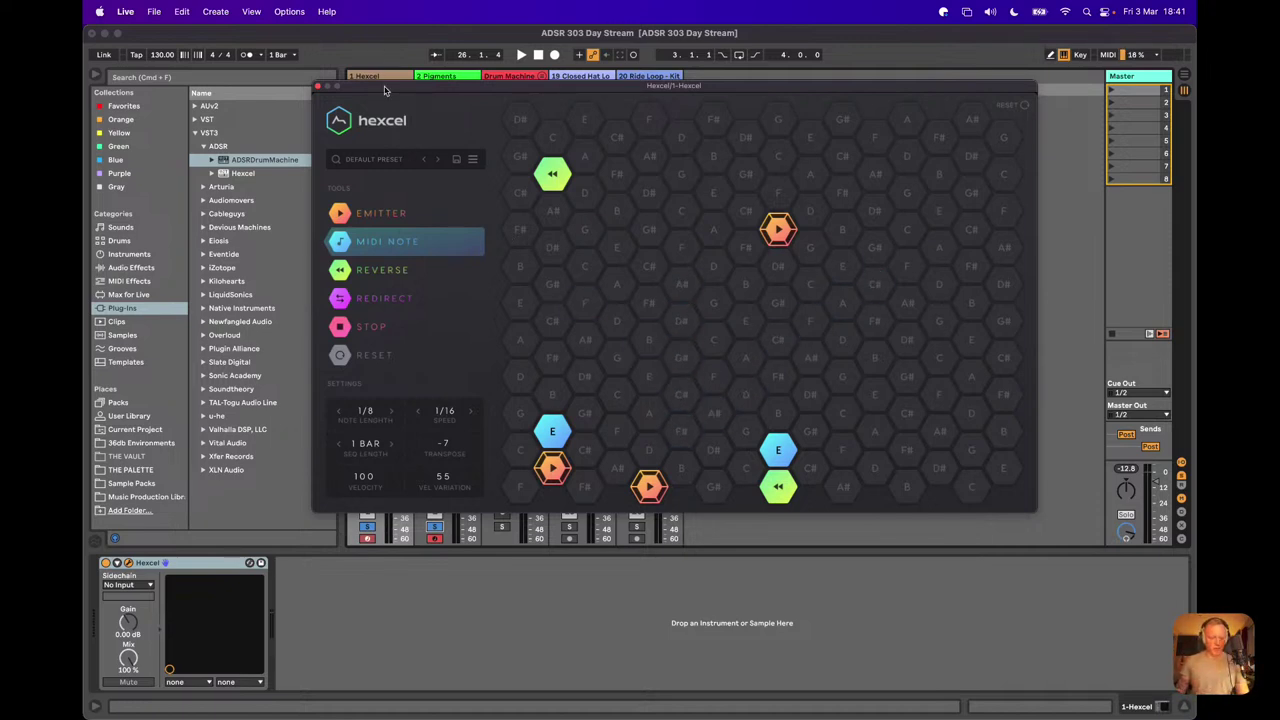
Step: Select the Pigments track, open its Pigments plug-in window and reposition it over the session view
click(440, 77)
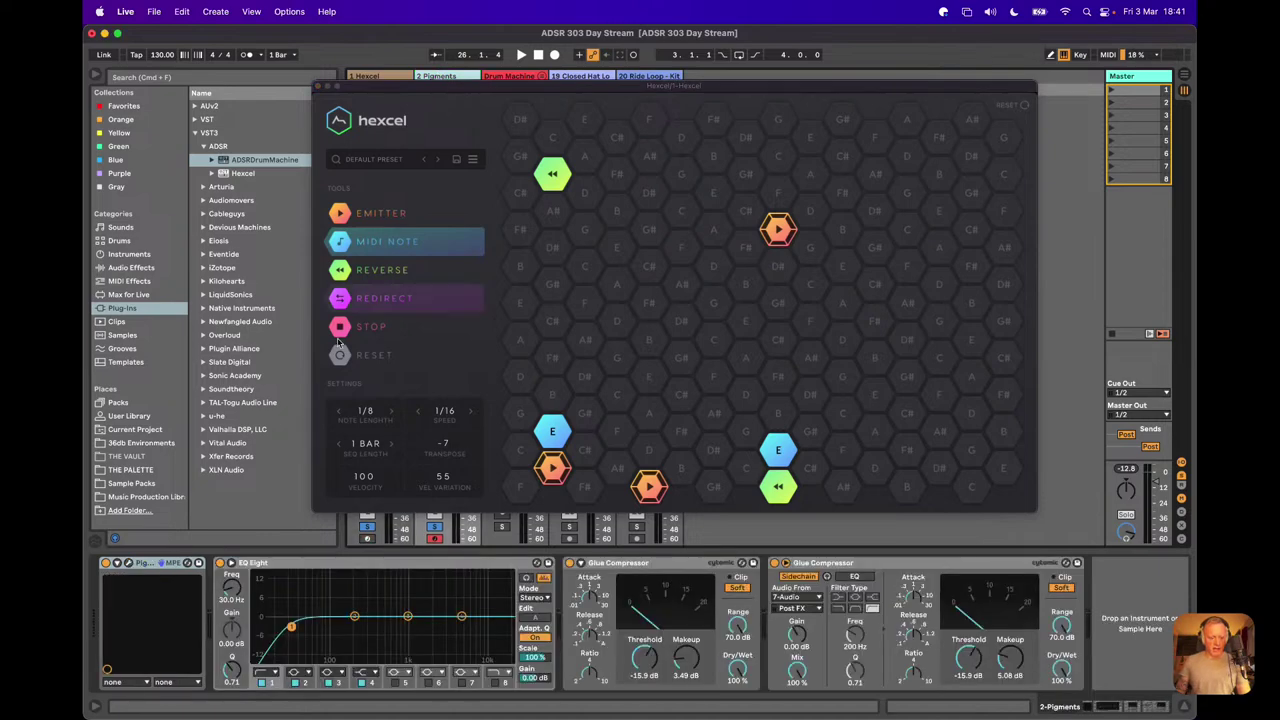
click(129, 566)
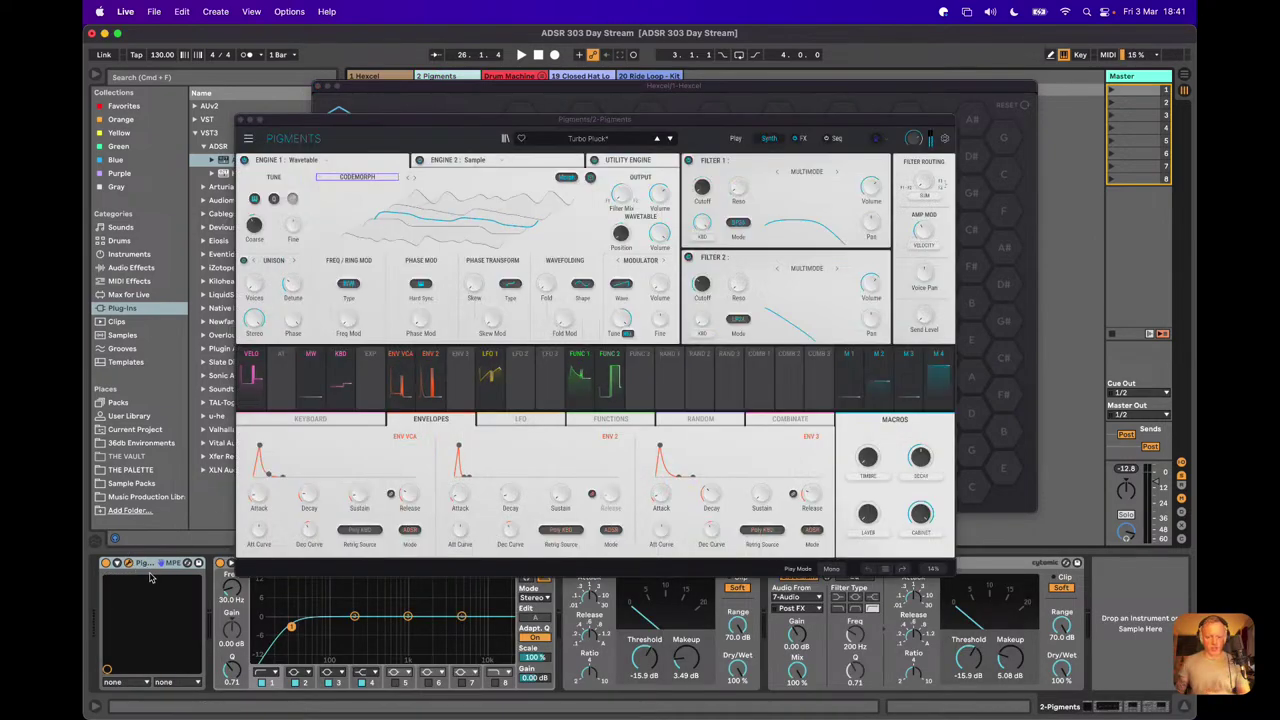
drag(592, 128, 515, 98)
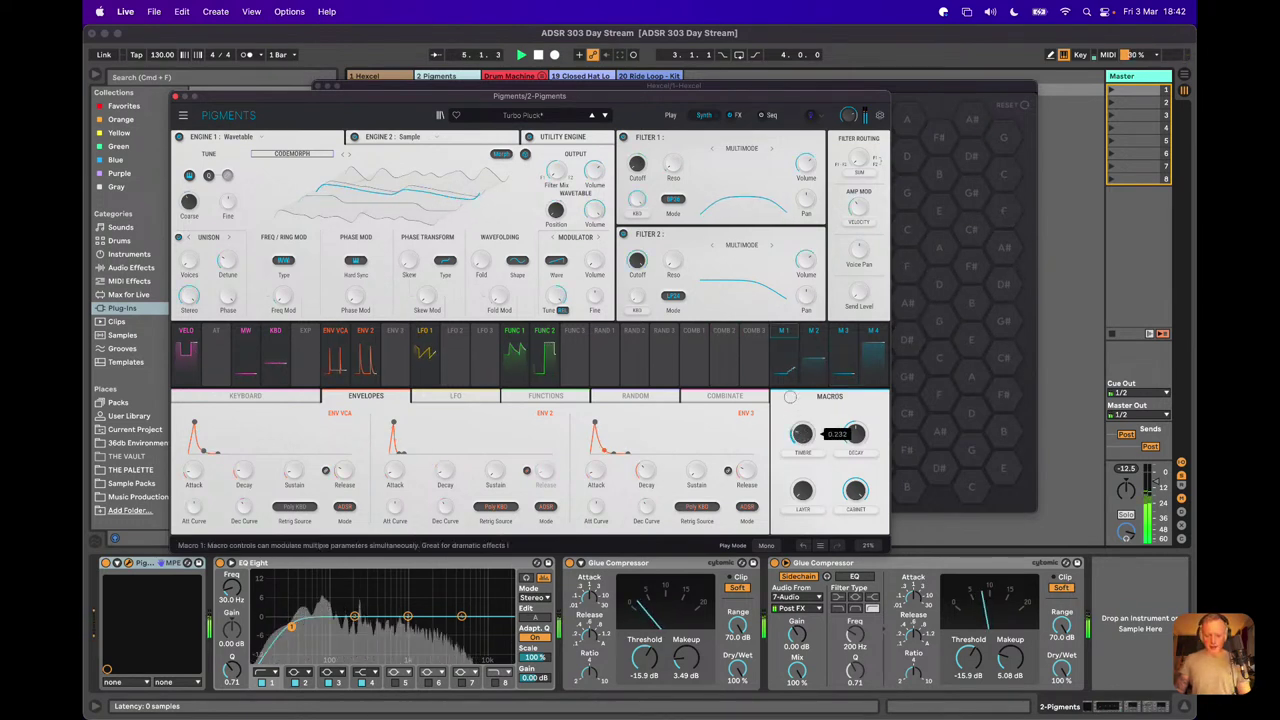
Step: Sweep the Pigments Timbre macro and bring it down to minimum, and raise the Layer macro to maximum
drag(790, 397, 1026, 336)
drag(1026, 394, 801, 438)
mouse_move(802, 490)
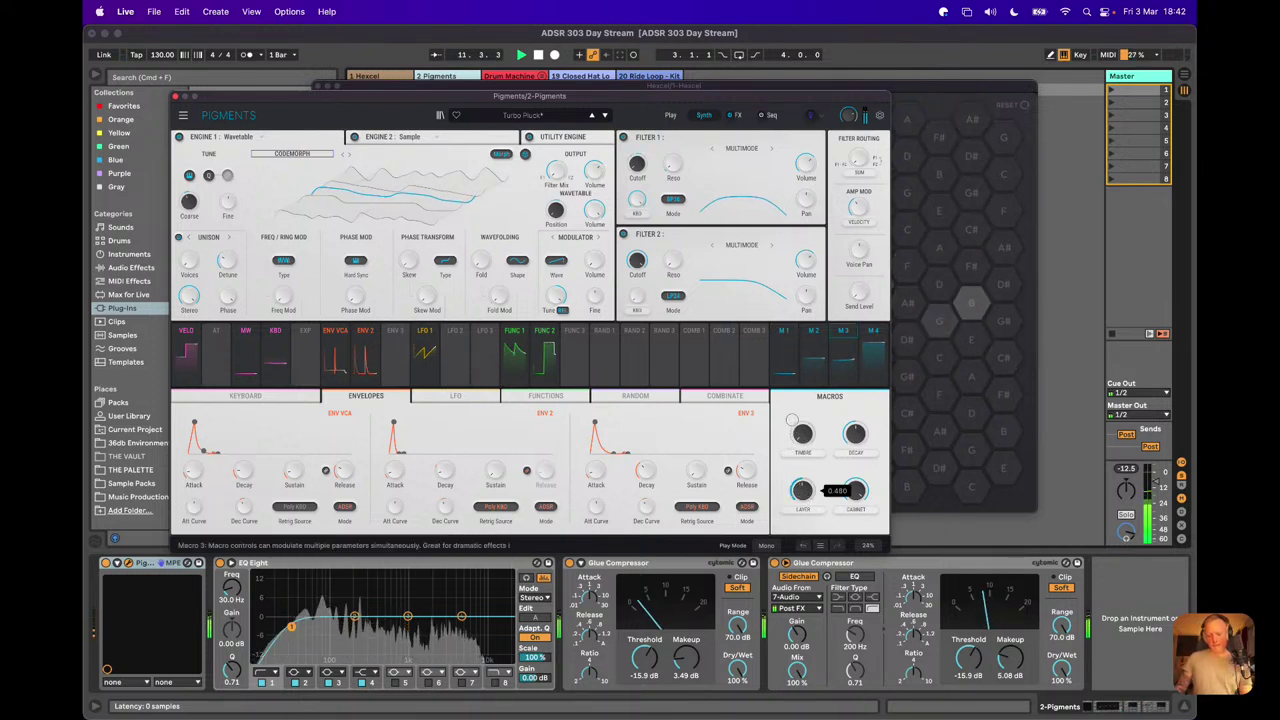
drag(795, 388, 806, 342)
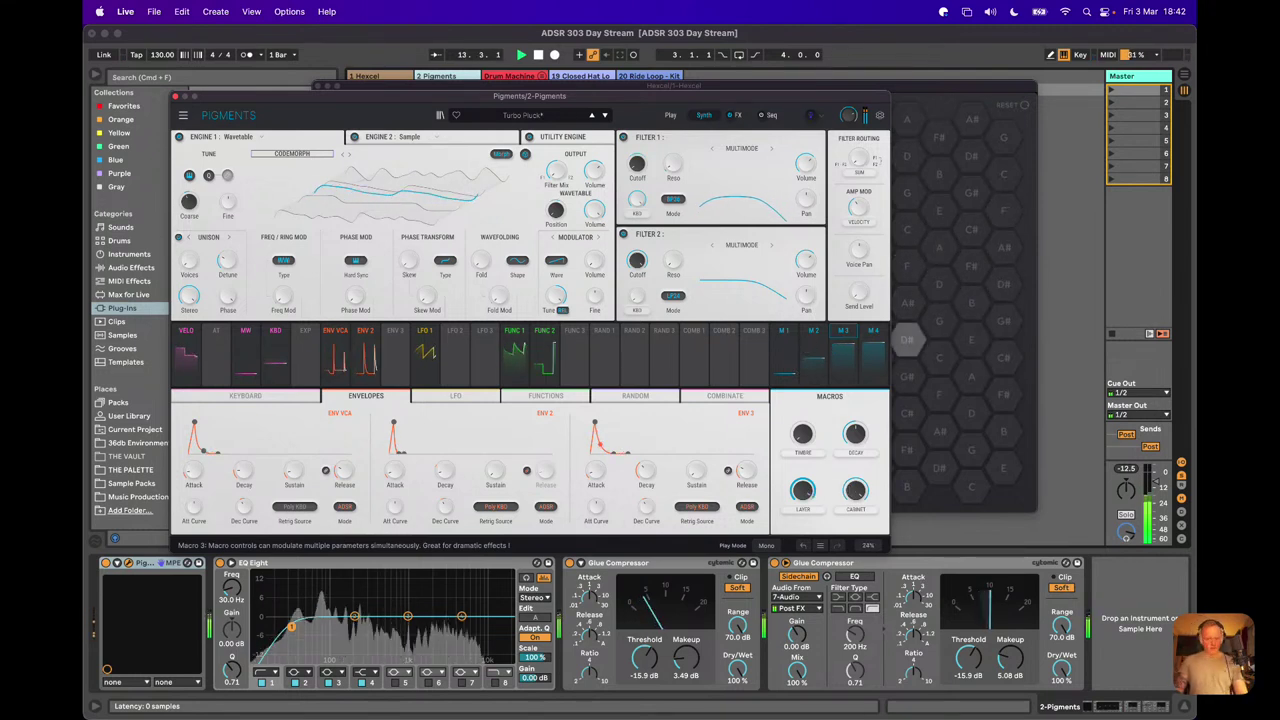
Step: Check Engine 2's Flute Comb sample, return to Engine 1, and raise the Decay macro to nearly maximum
click(409, 141)
click(447, 172)
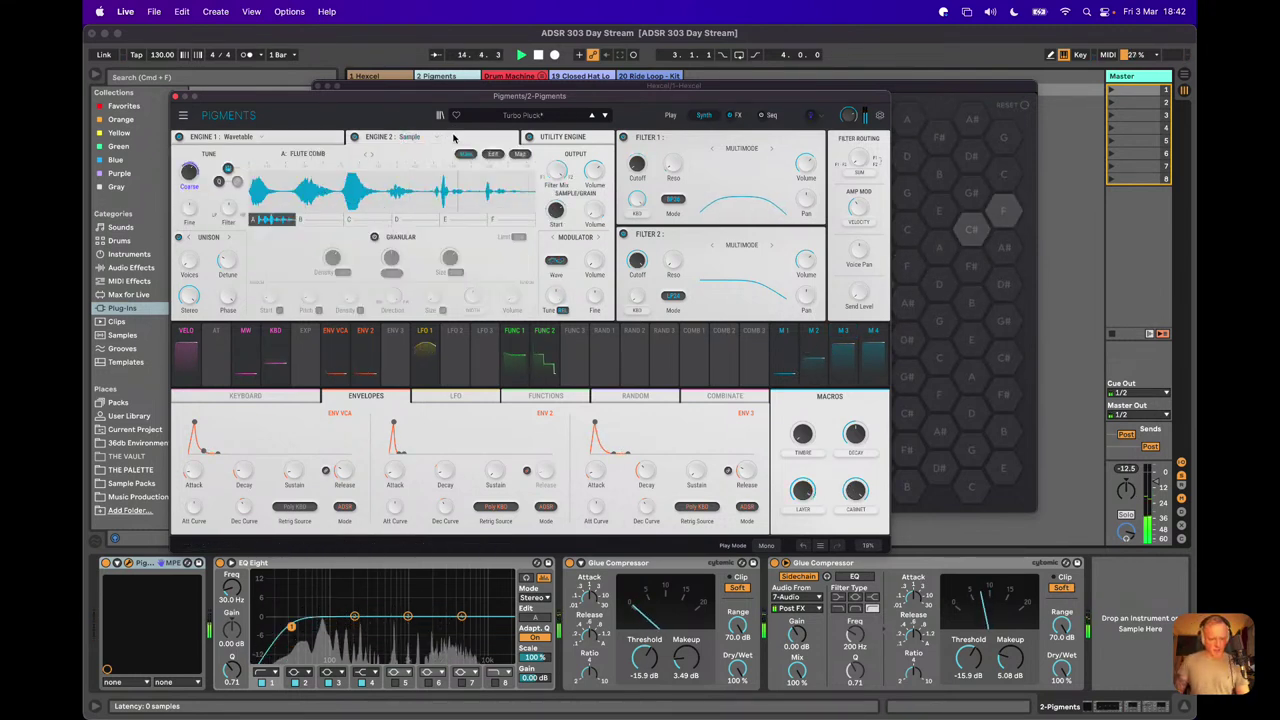
click(330, 141)
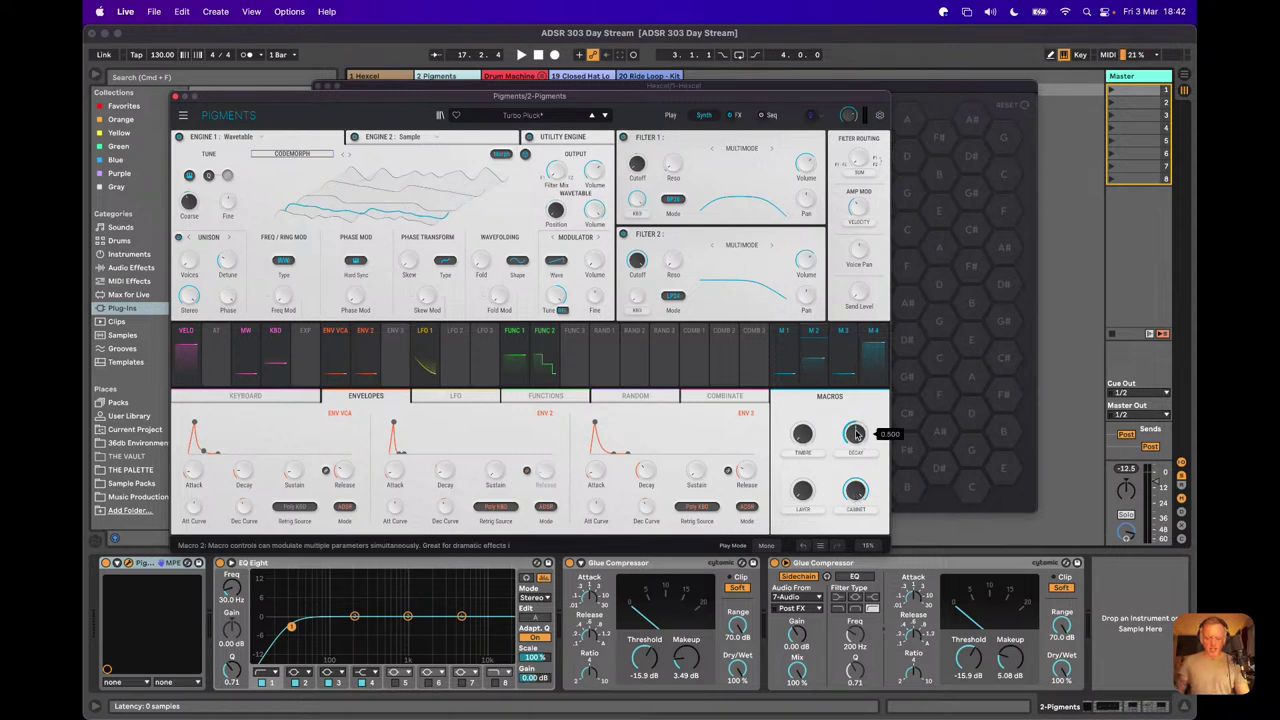
drag(855, 432, 858, 362)
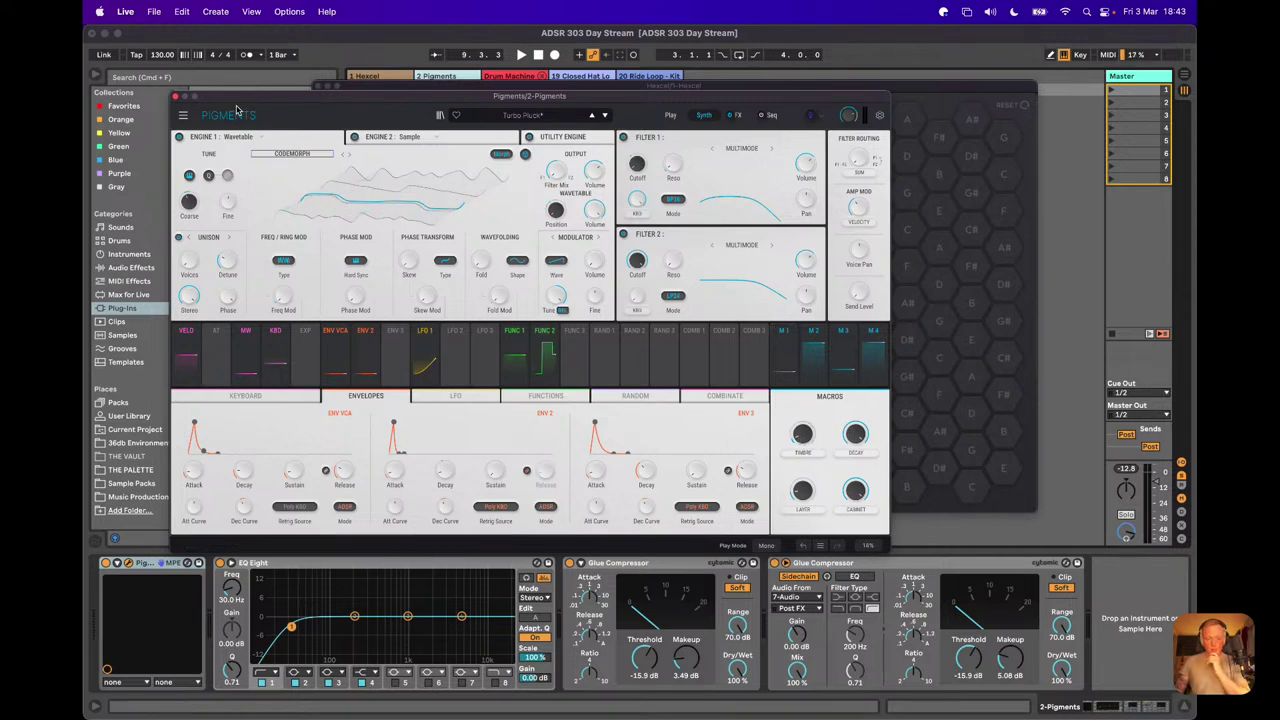
Step: Load Back And Forth from the 303 - The Annual for Hexcel folder into Hexcel and start playback
click(425, 88)
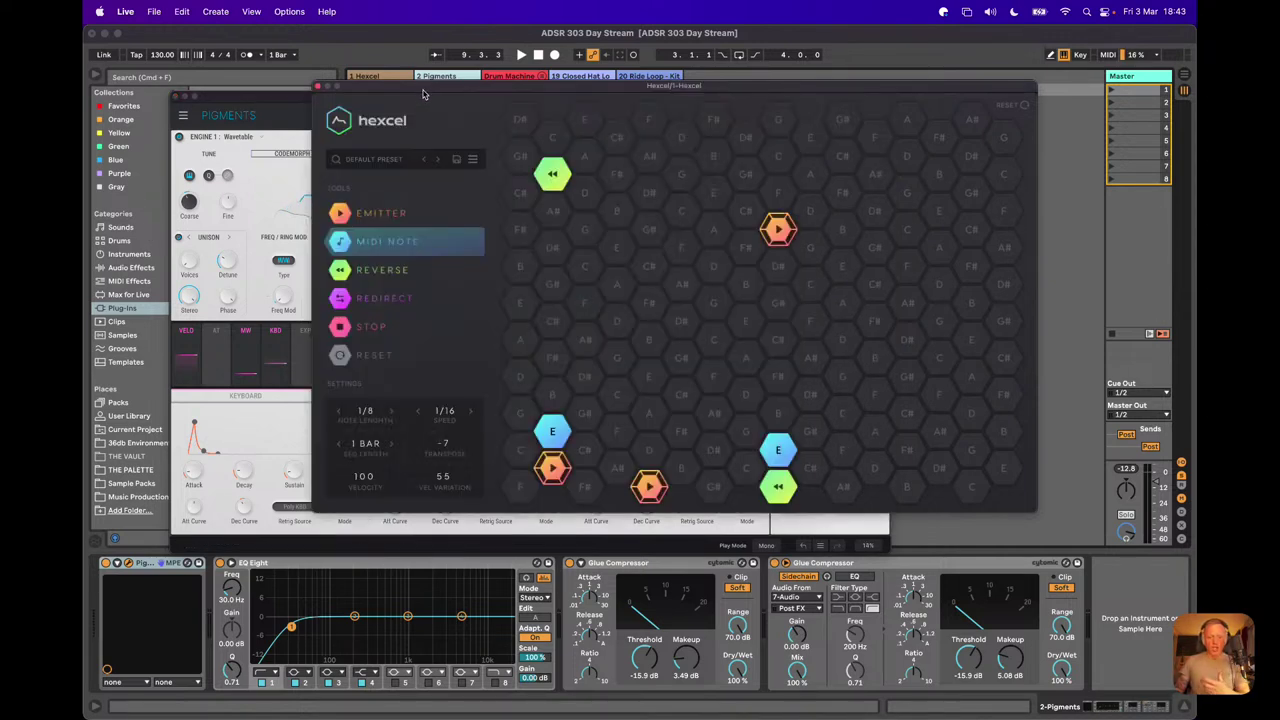
click(391, 163)
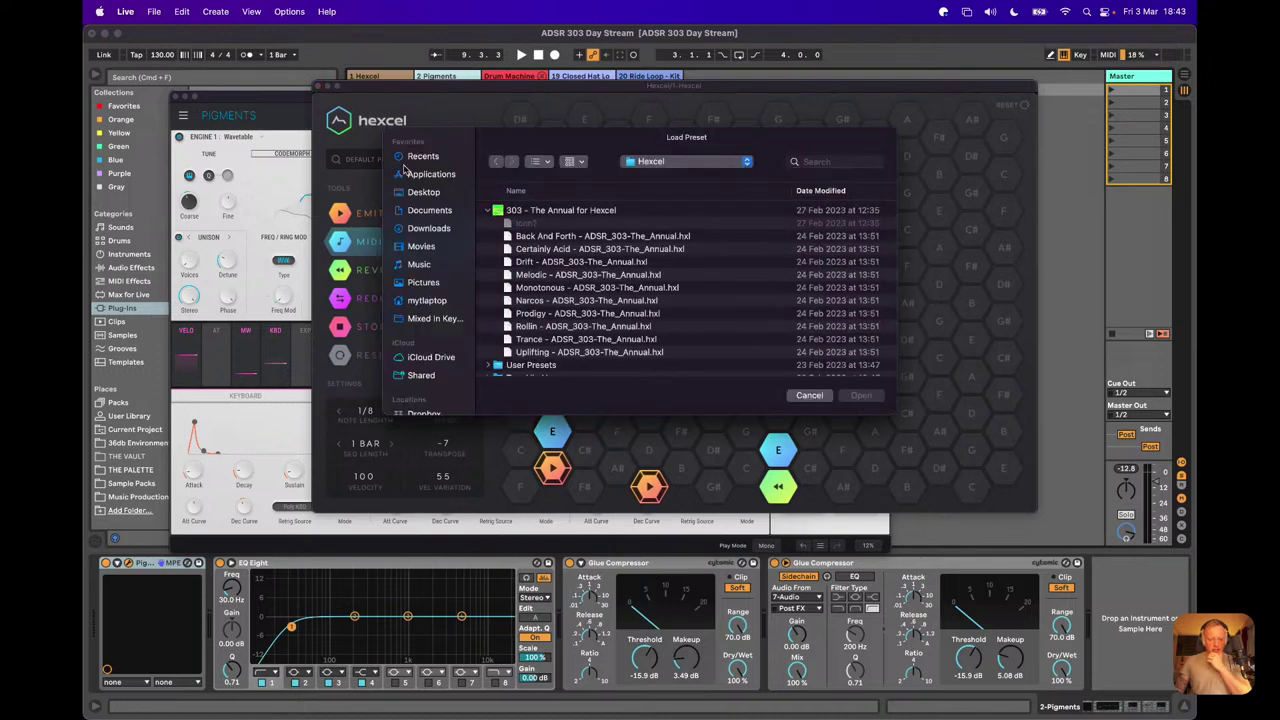
click(581, 237)
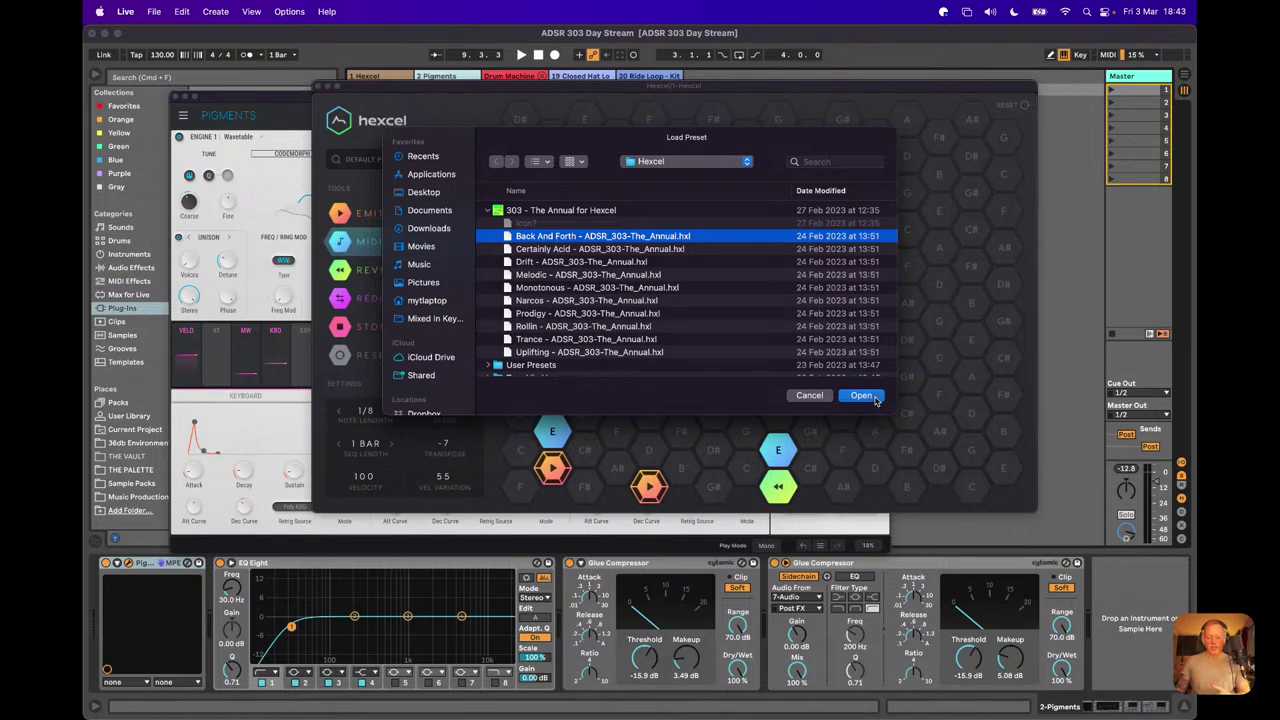
click(862, 396)
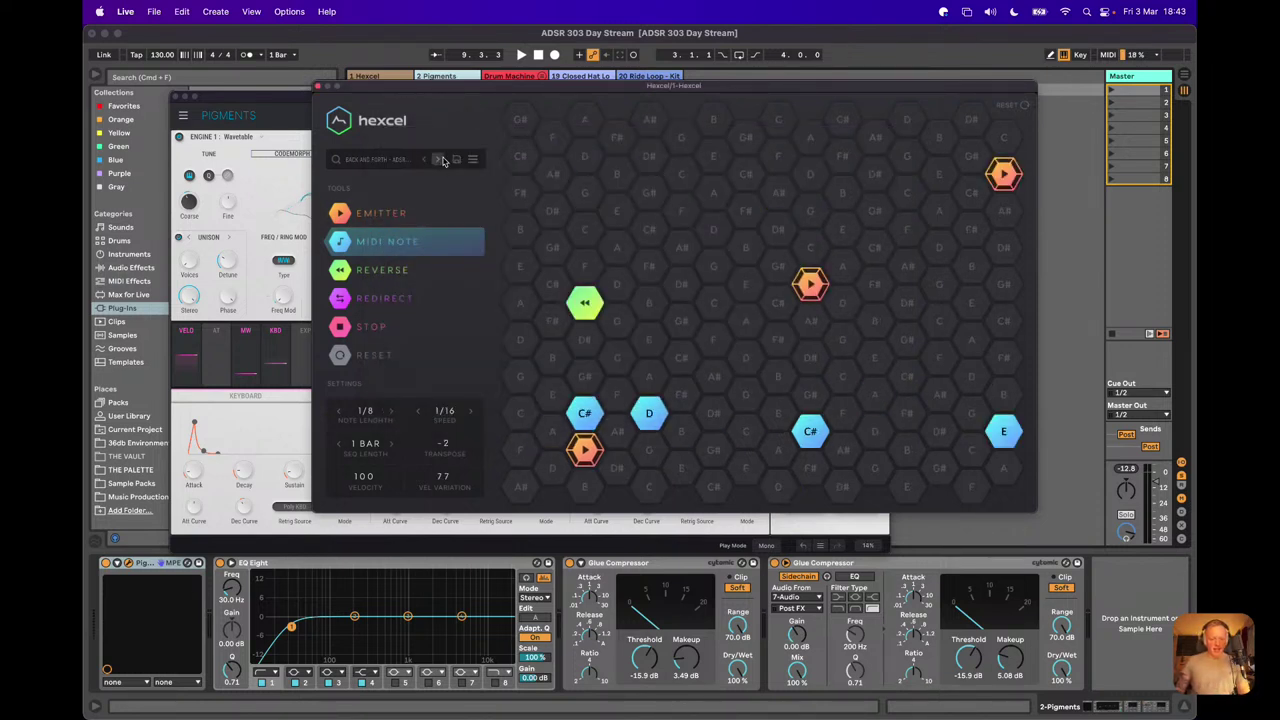
key(space)
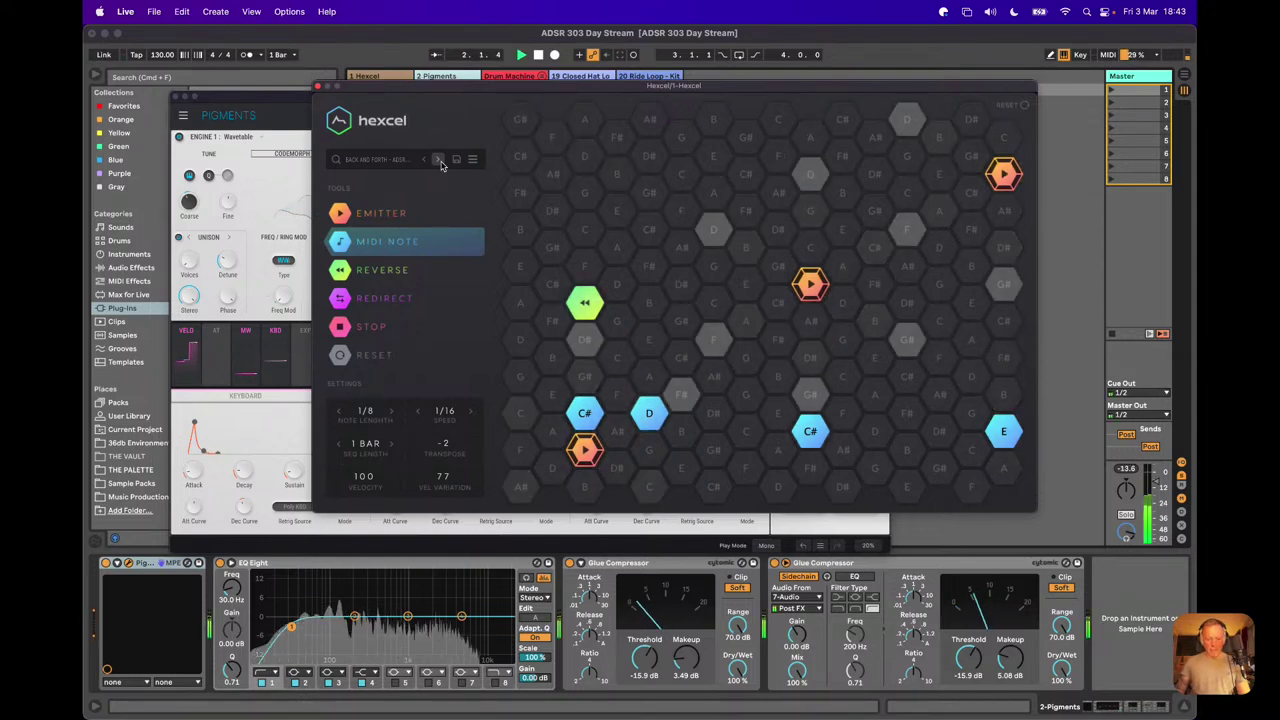
Step: Unfold the Drum Machine group and solo its 7 Audio track, moving the Hexcel window clear of the mixer
drag(468, 90, 340, 118)
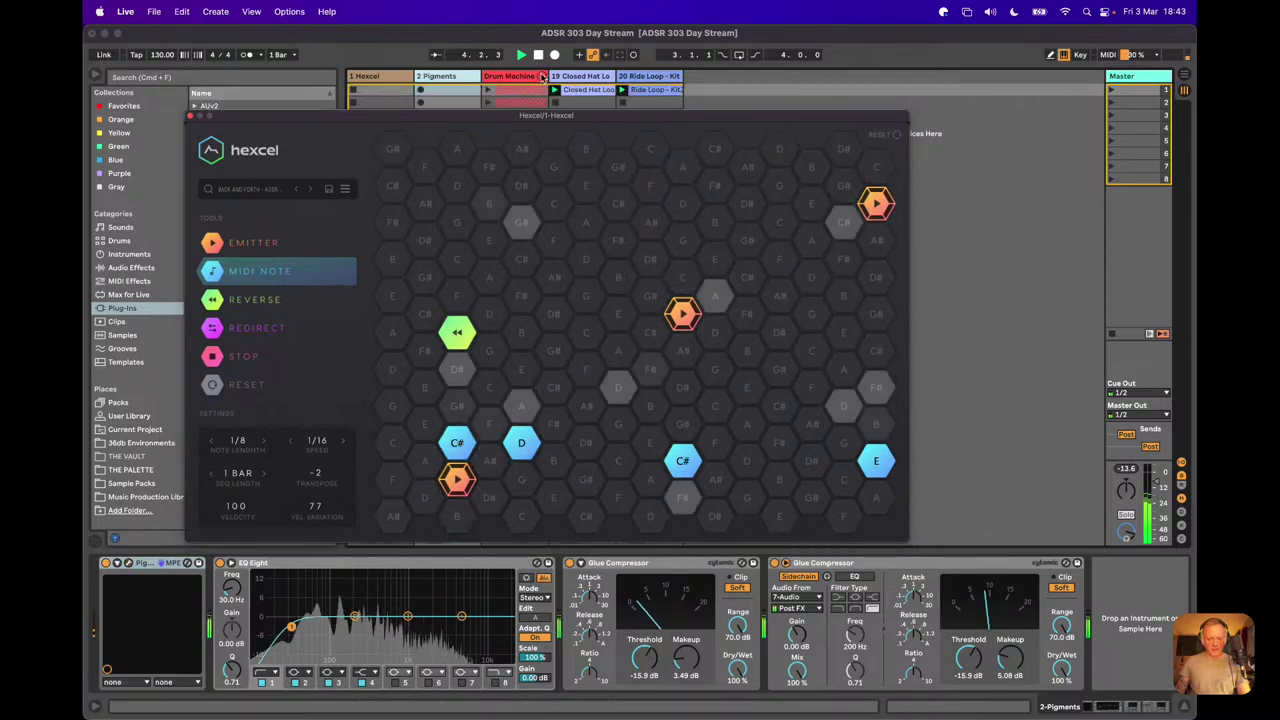
click(535, 102)
click(783, 87)
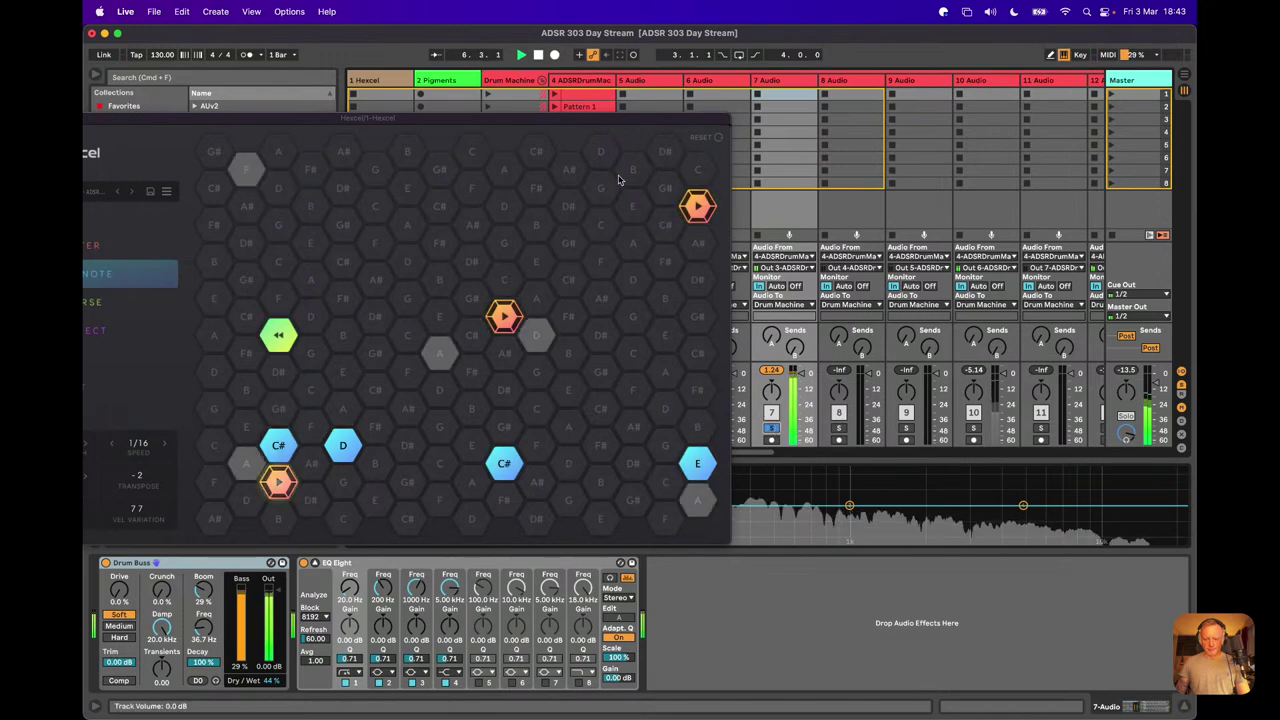
drag(588, 118, 725, 469)
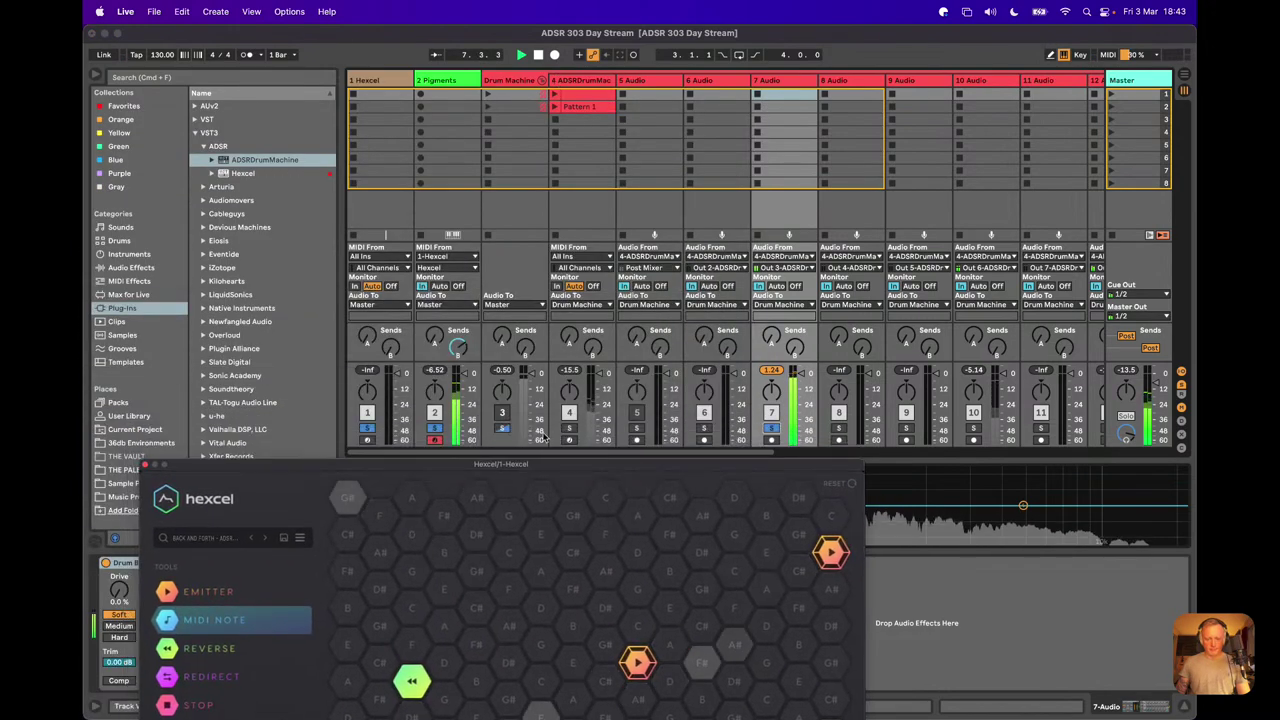
Step: Compare playback with the Drum Machine group solo on and off, and route the 7 Audio track's output to Master
click(502, 428)
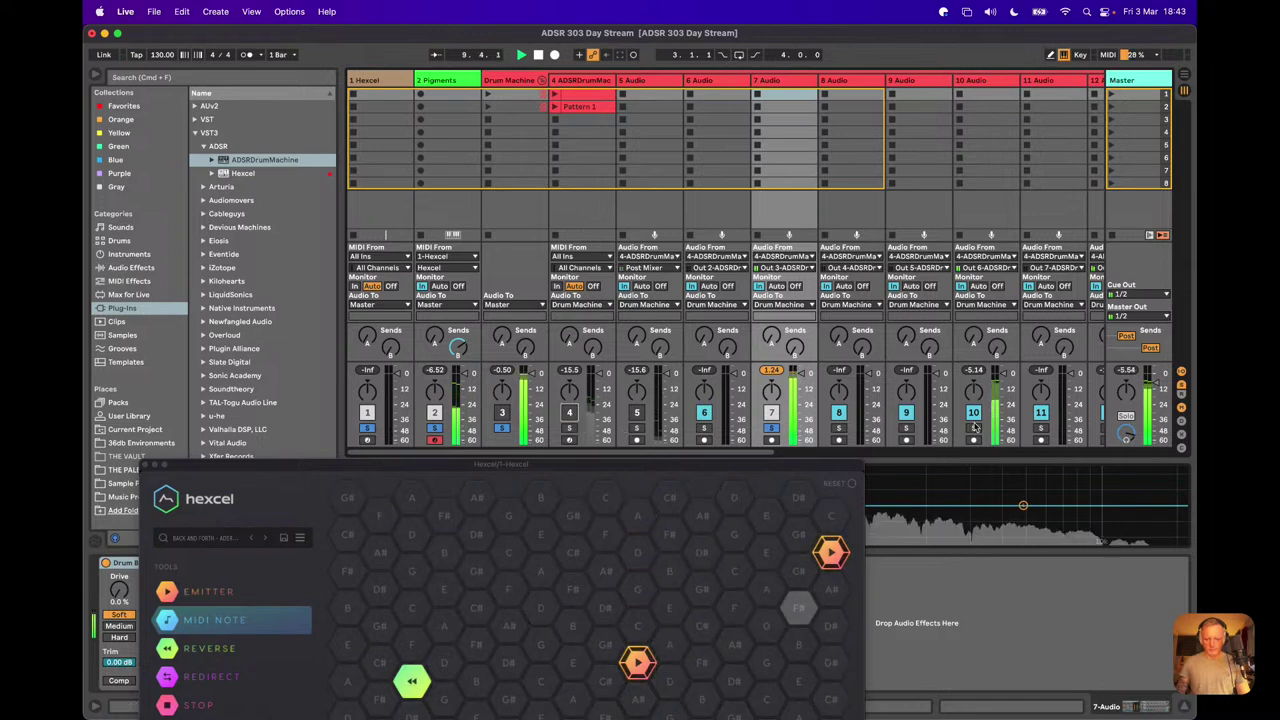
click(502, 428)
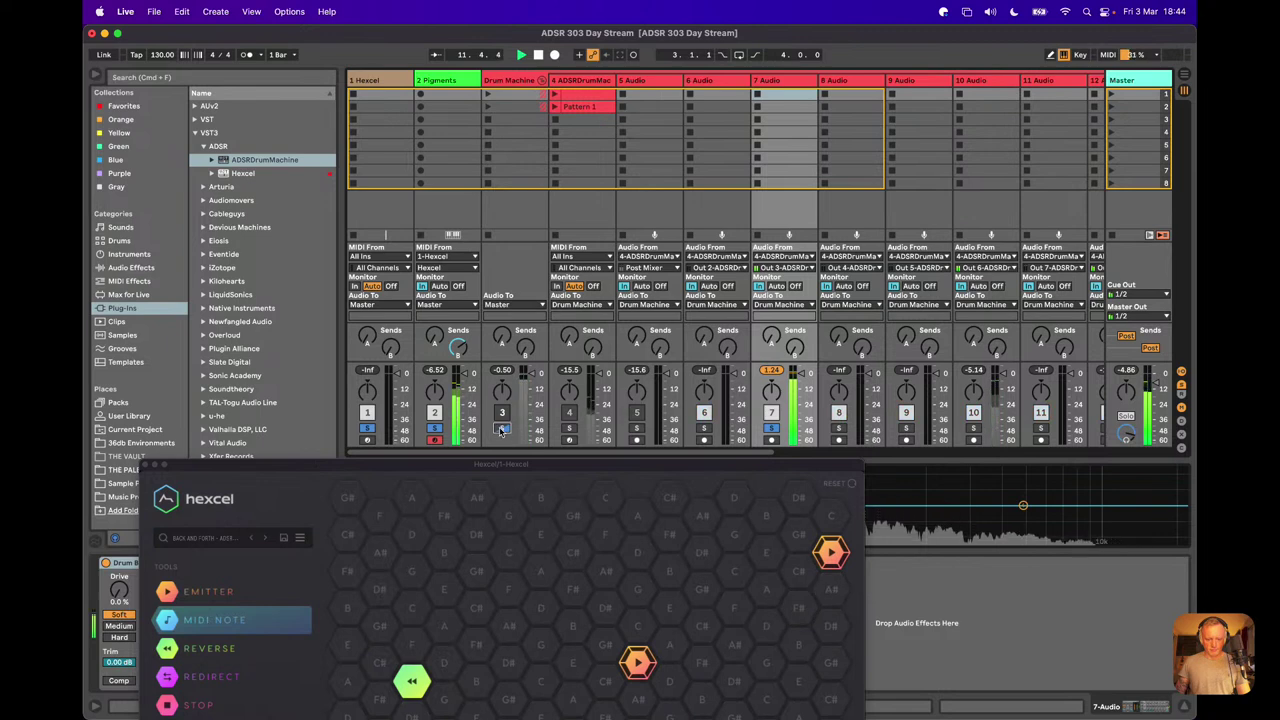
click(784, 304)
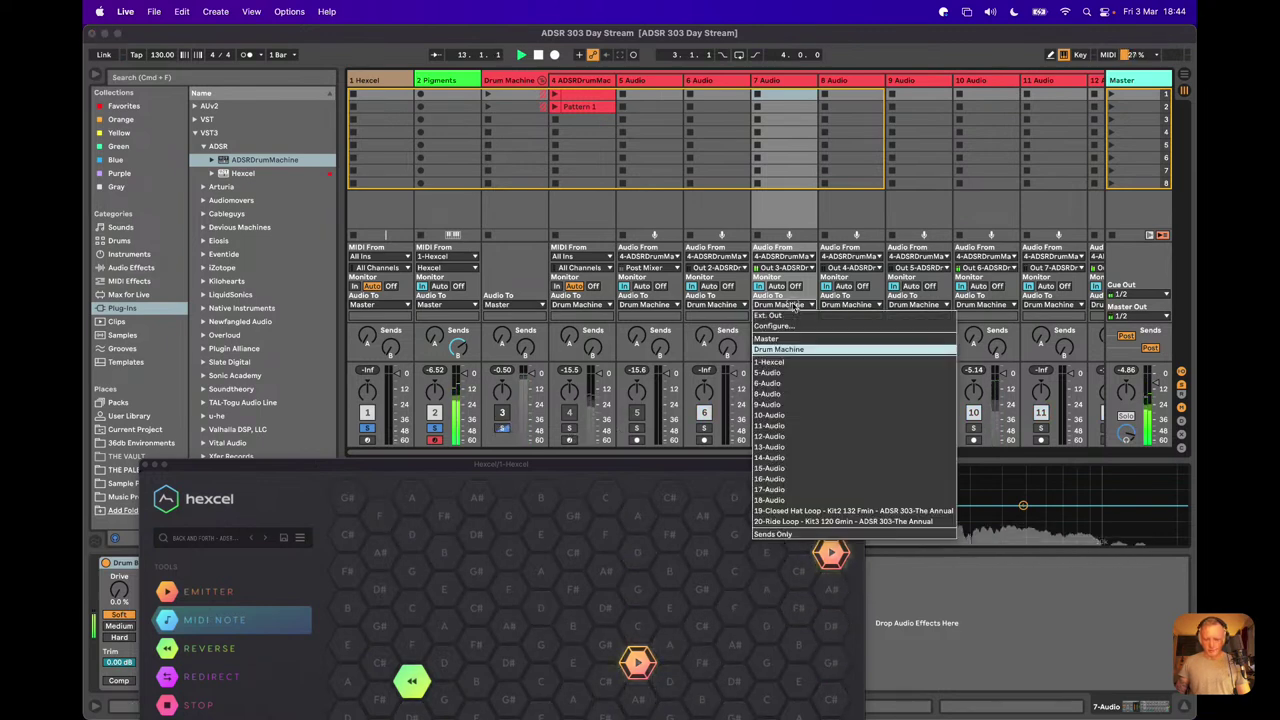
click(784, 340)
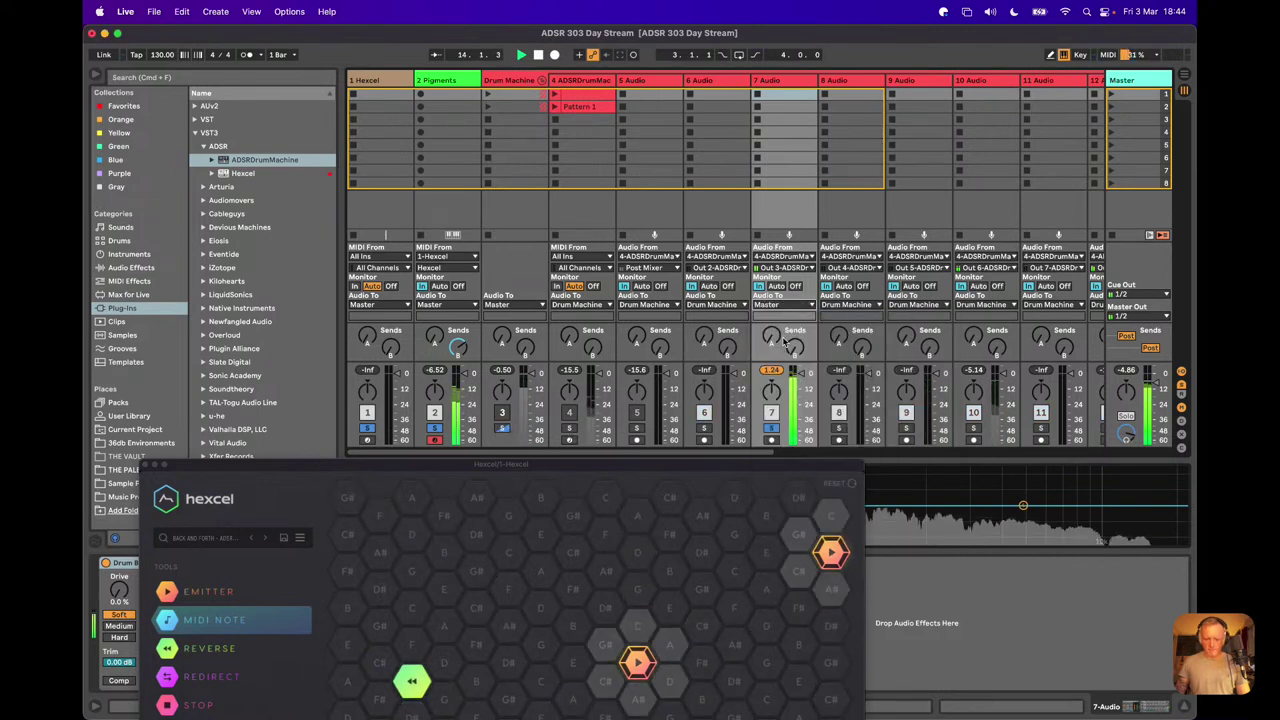
Step: Reposition the Hexcel window over the session tracks and advance its preset through Certainly Acid to Drift
drag(709, 463, 722, 102)
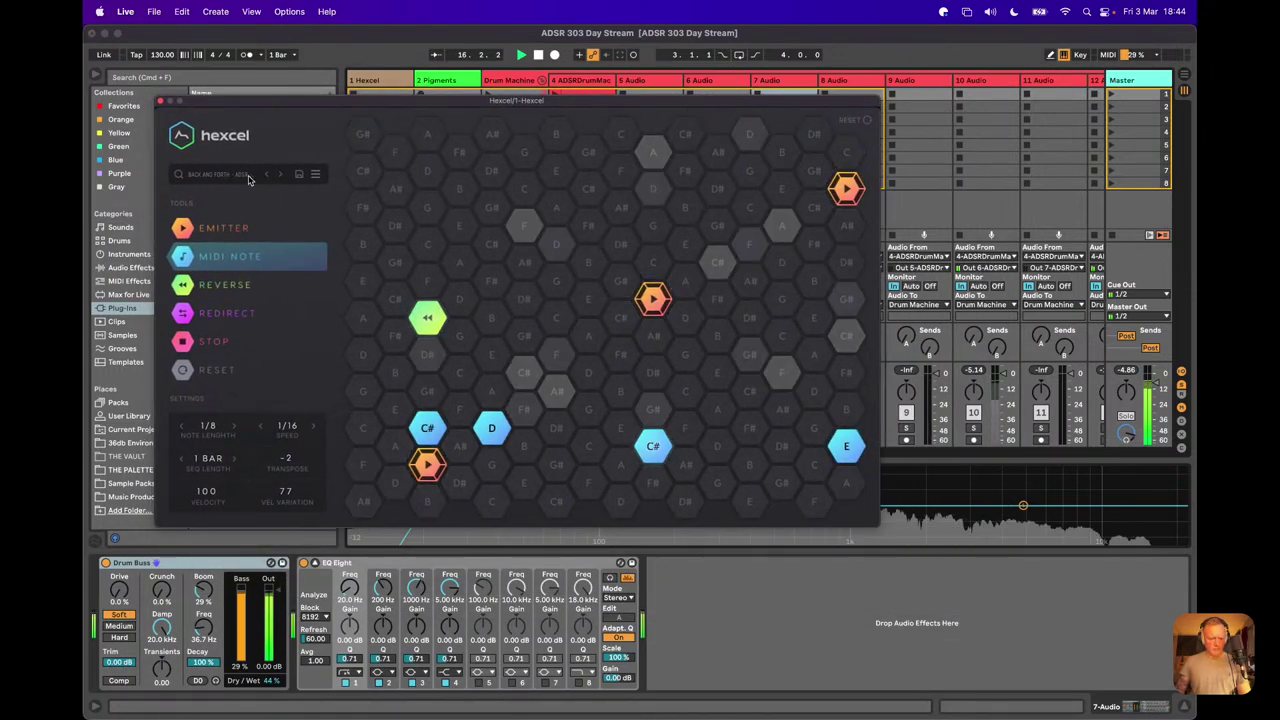
click(280, 175)
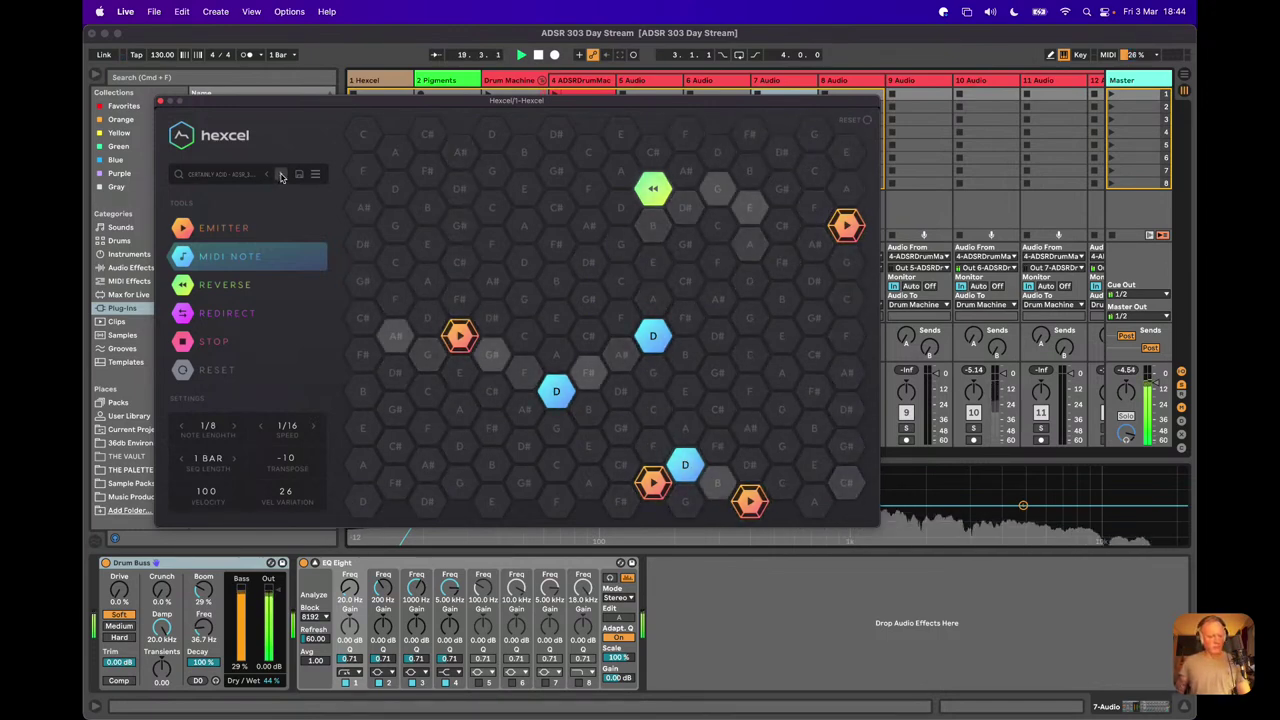
click(281, 176)
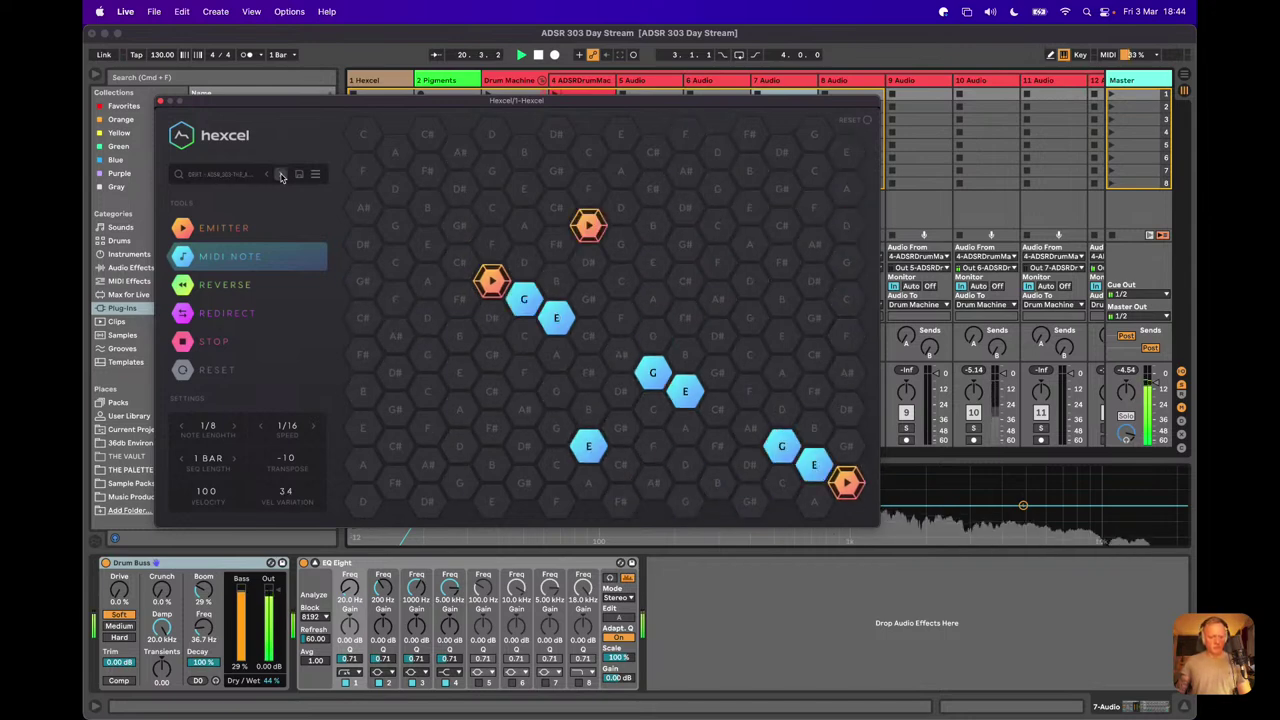
Step: Expose Macro 3, F2 Cutoff, Macro 1 and Macro 2 as configured parameters on the Pigments device, and close its plug-in window
click(432, 82)
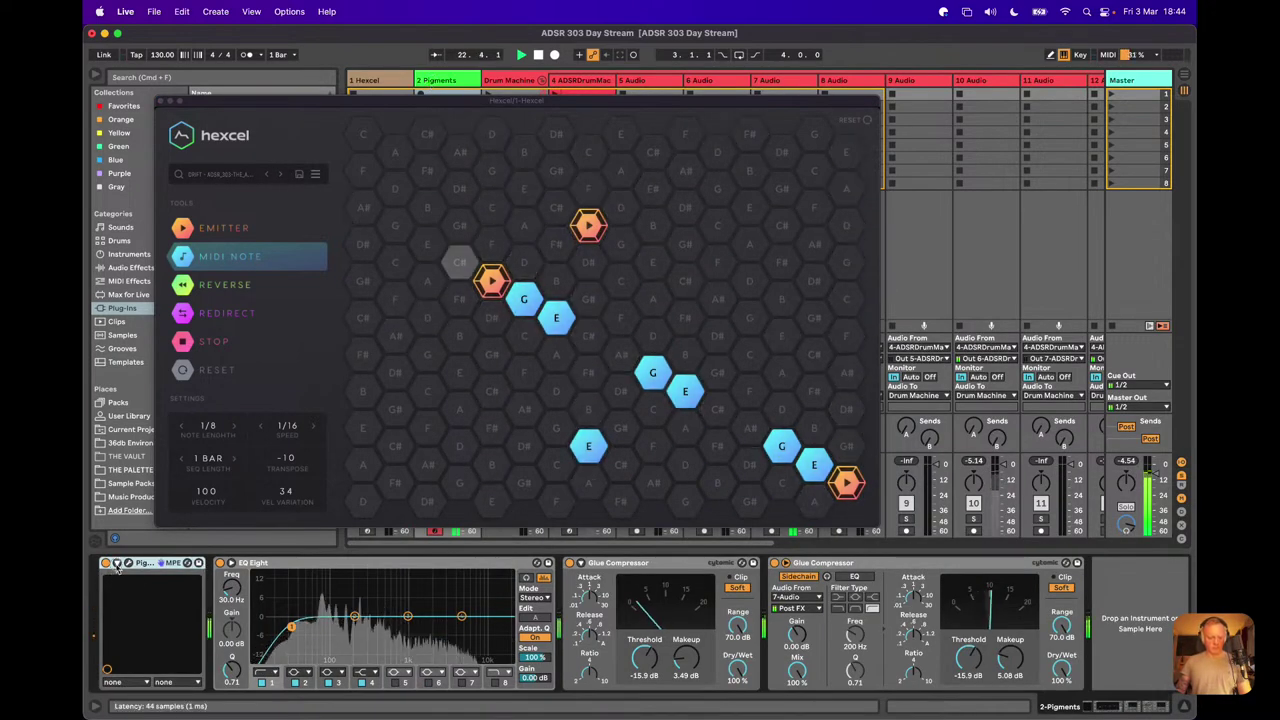
click(198, 563)
click(225, 563)
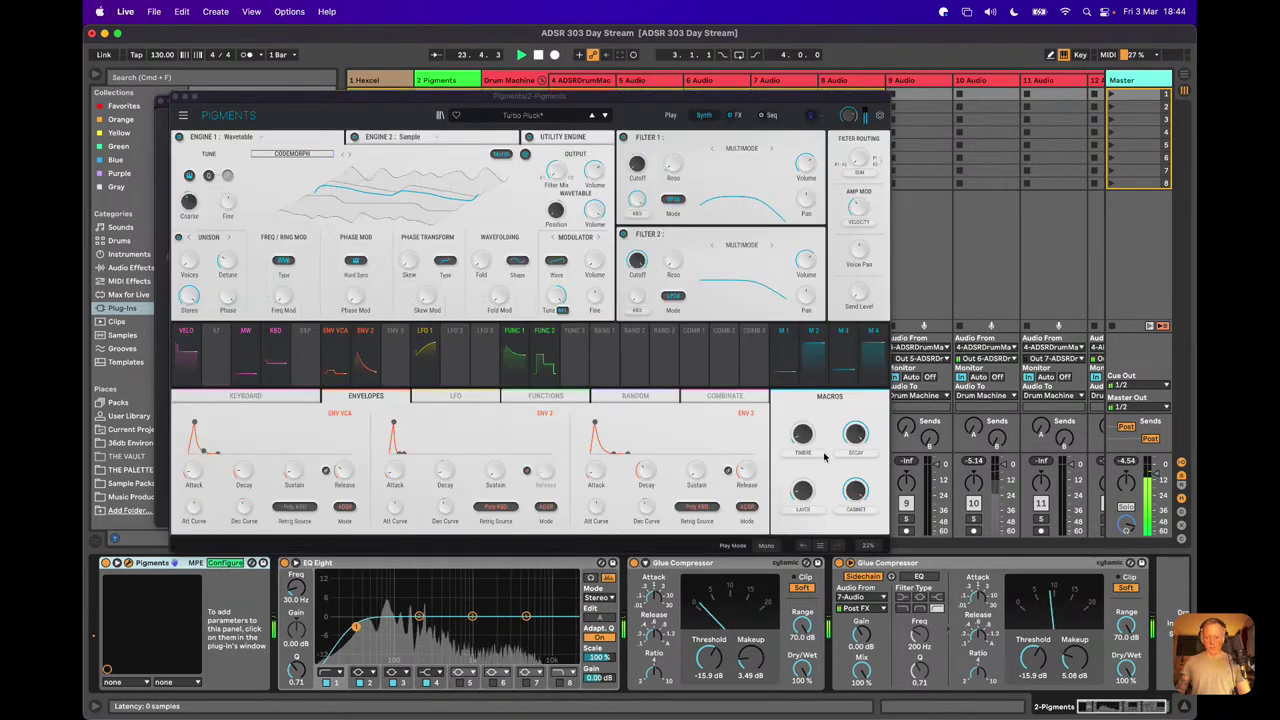
click(803, 490)
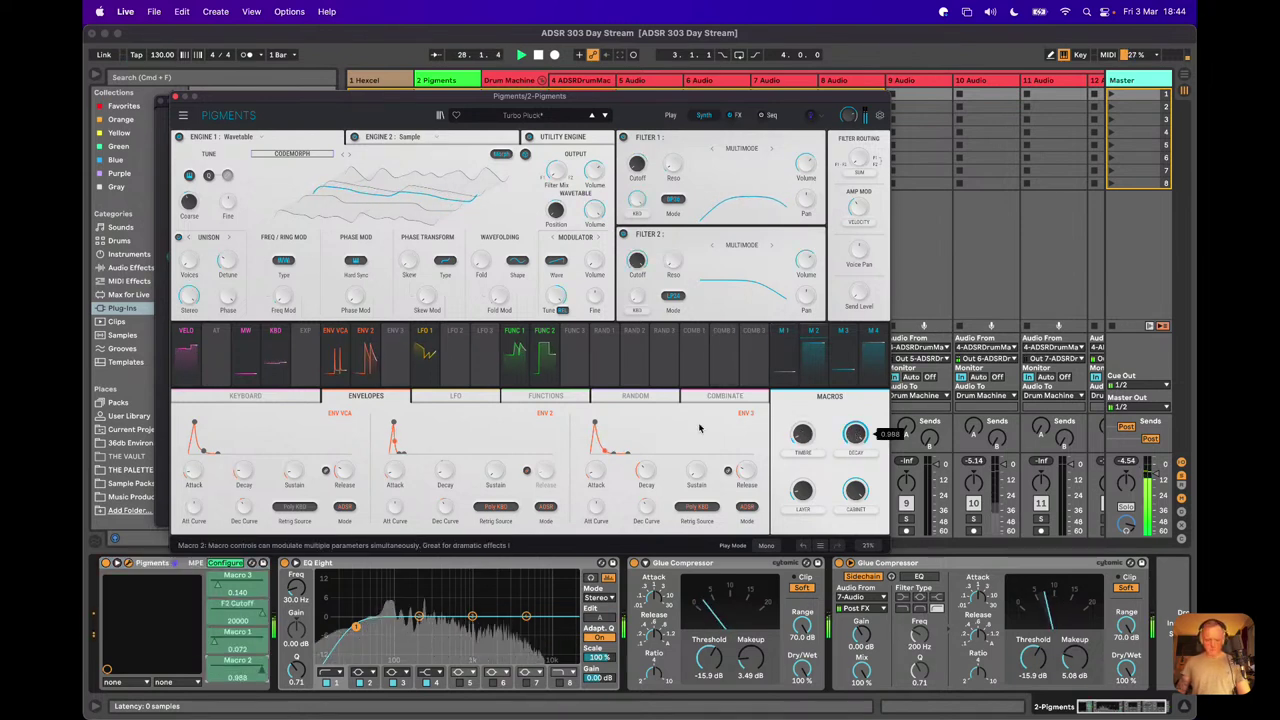
click(128, 566)
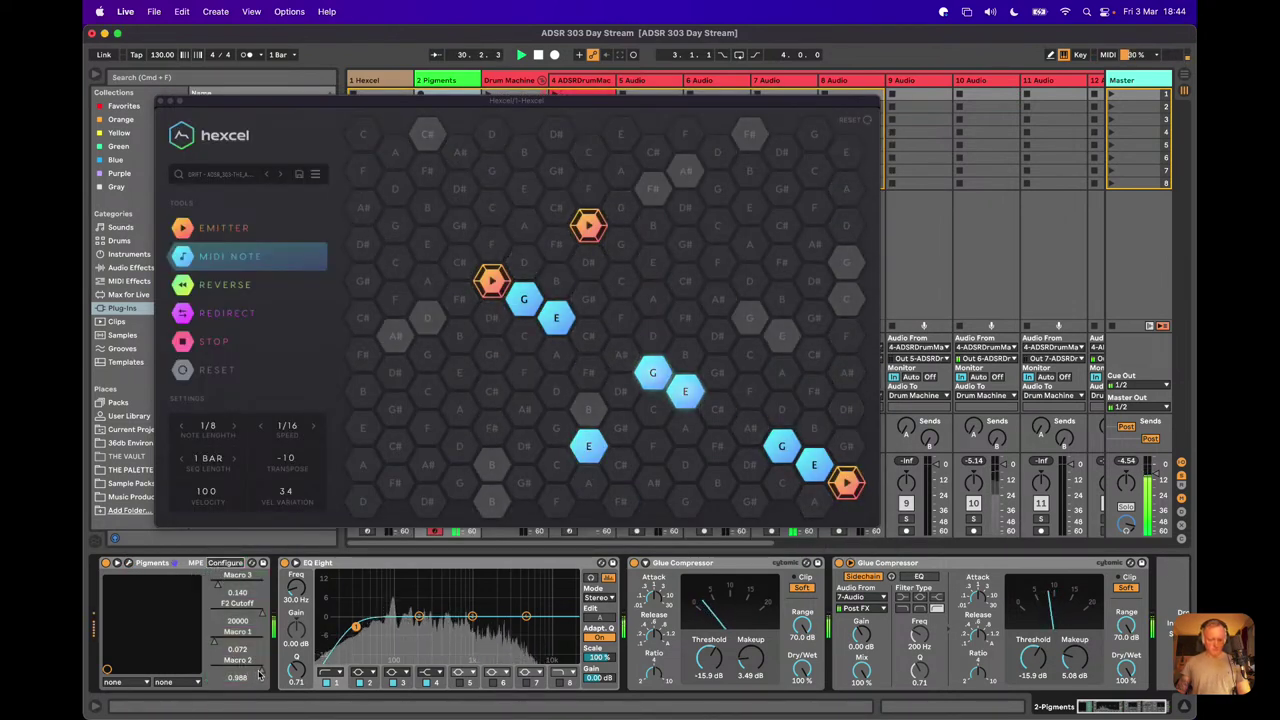
Step: Set Pigments' F2 Cutoff to 340 and Macro 2 to 0.479, and toggle the Drum Machine group's solo with the mixer uncovered
drag(258, 672, 258, 675)
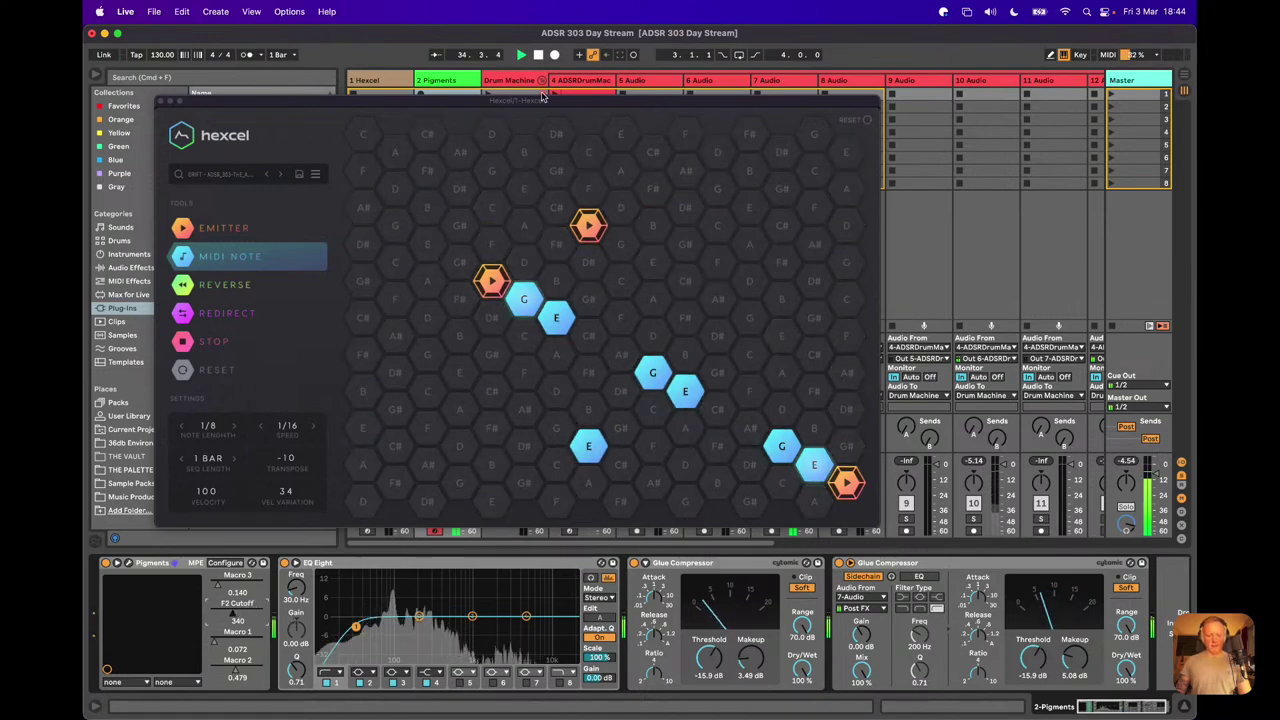
drag(540, 100, 610, 62)
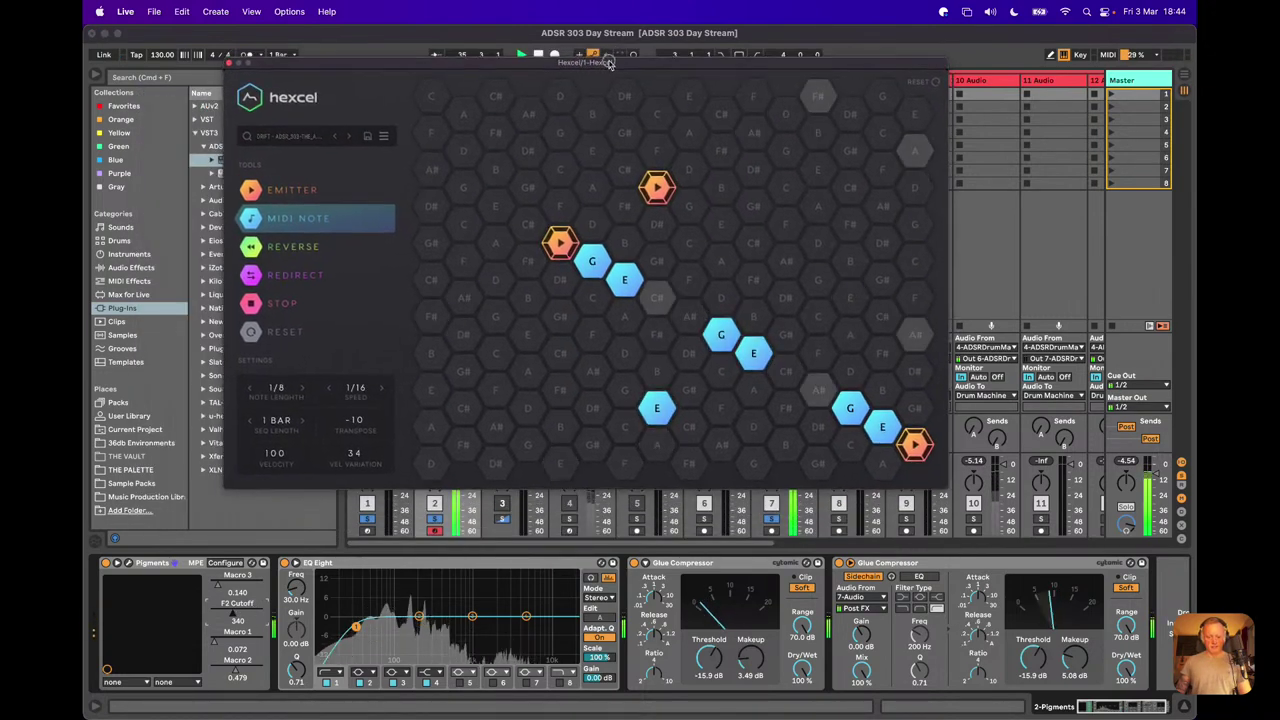
click(502, 522)
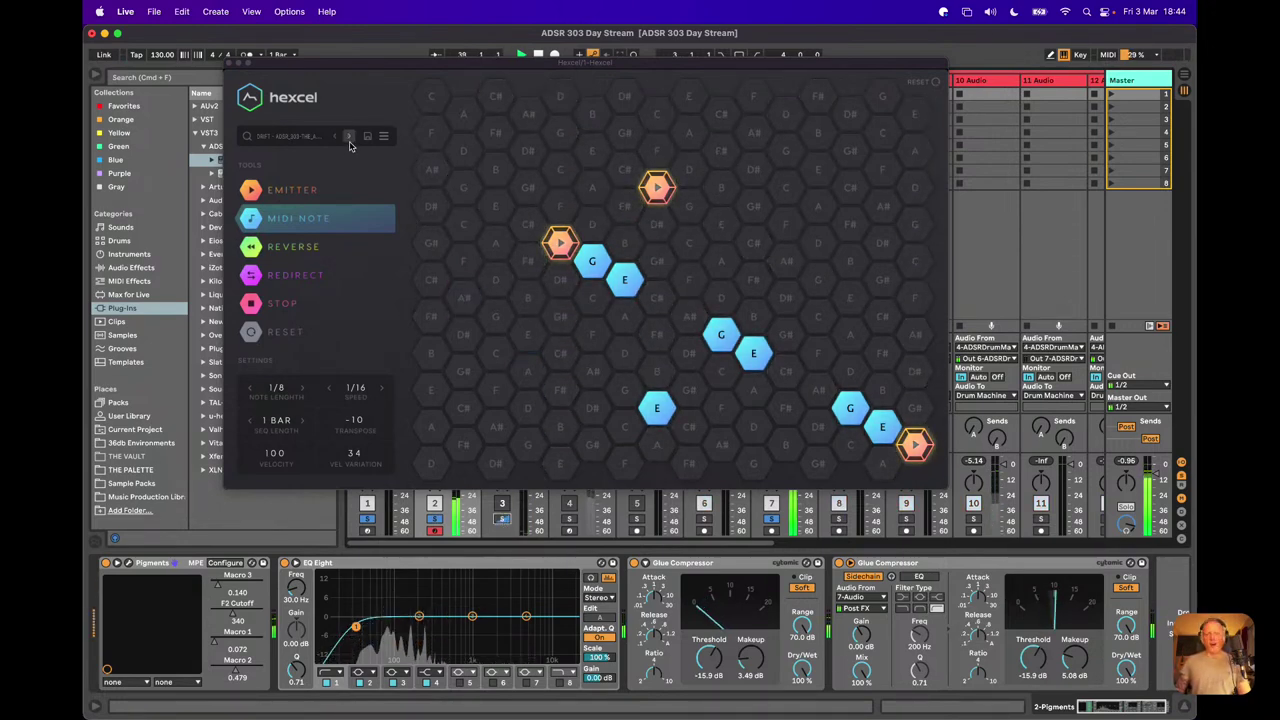
Step: Load the Melodic preset in Hexcel and sweep the Pigments parameters, leaving F2 Cutoff at 119, Macro 3 at 0.219 and Macro 1 at 0.164
click(347, 139)
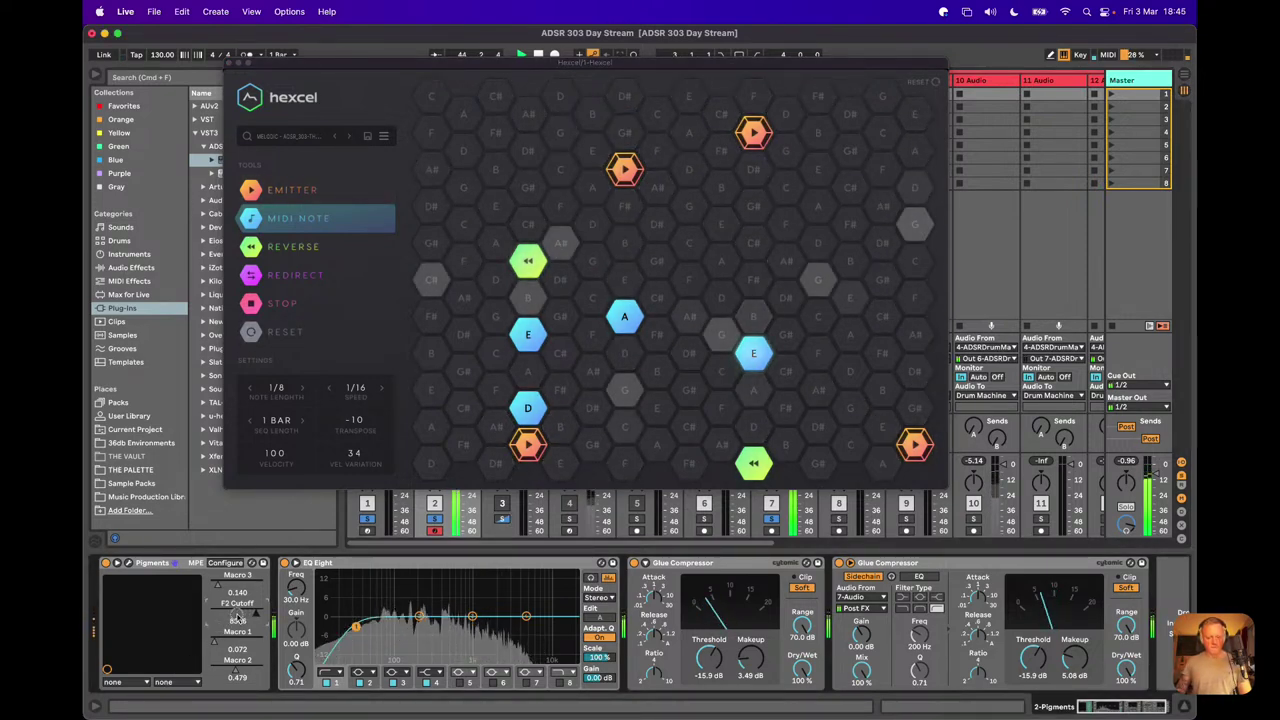
drag(240, 618, 250, 624)
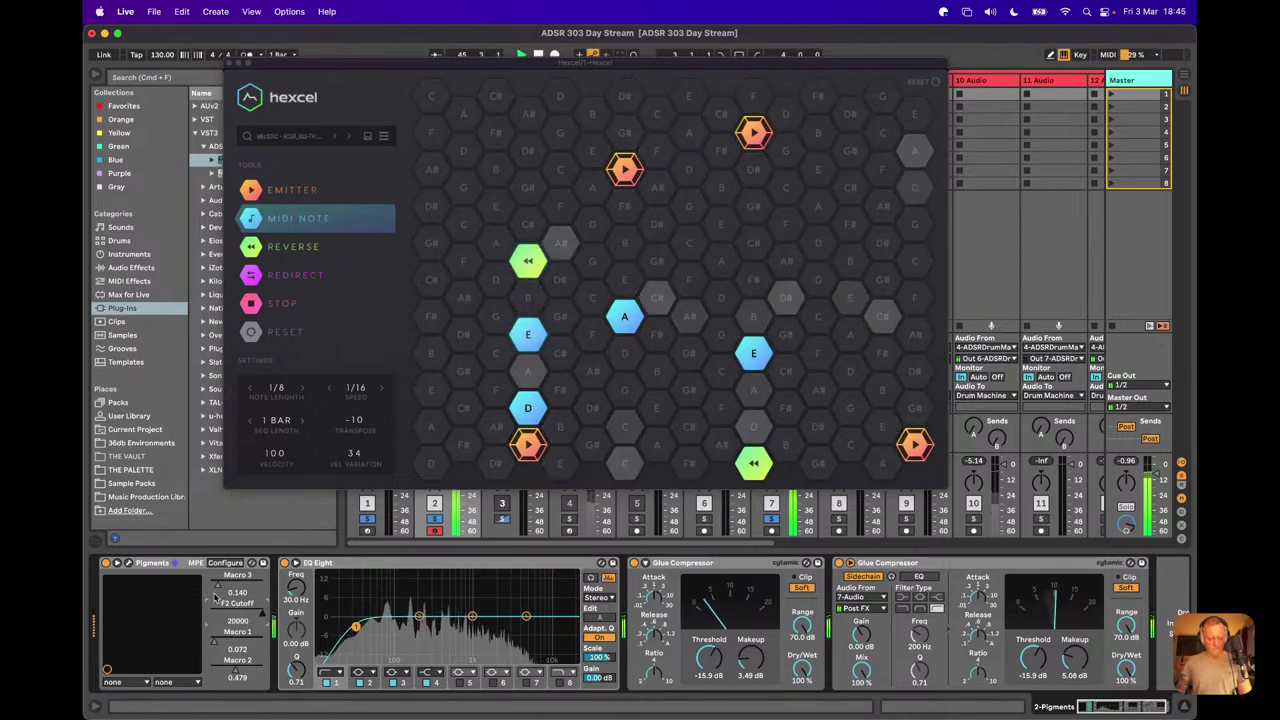
mouse_move(222, 588)
mouse_down()
mouse_move(222, 570)
mouse_move(222, 588)
mouse_up()
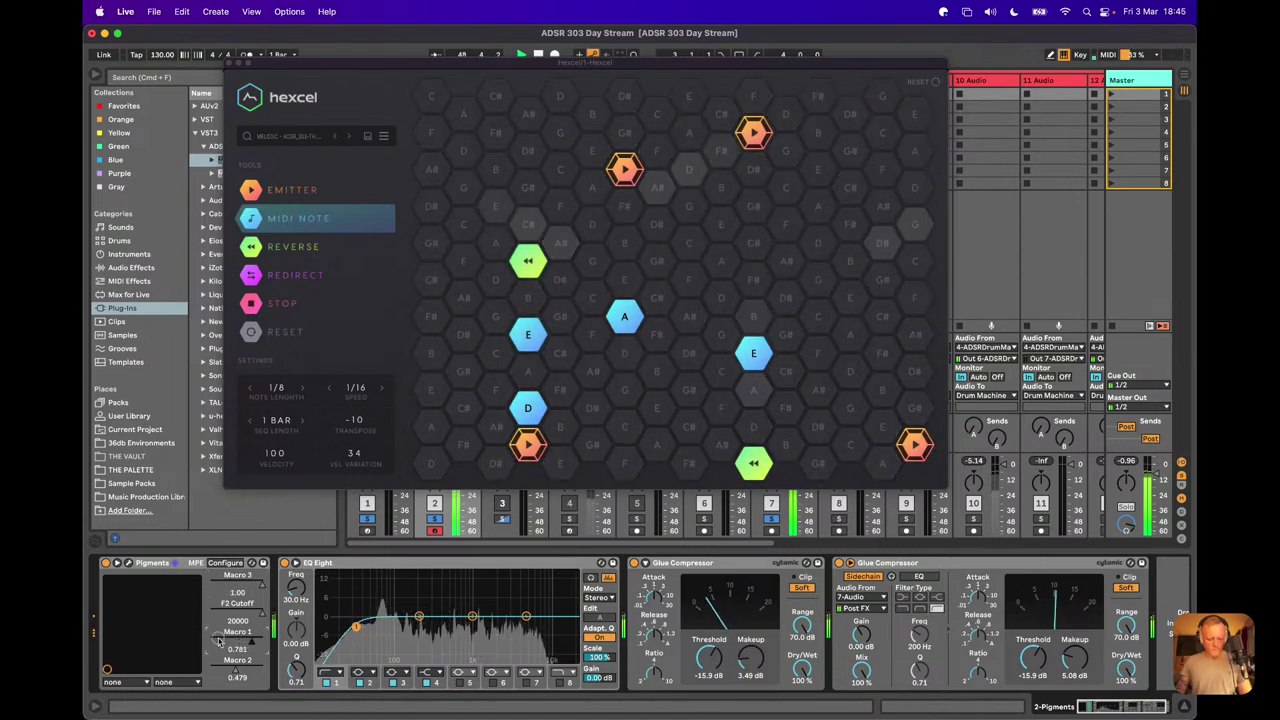
drag(218, 648, 218, 641)
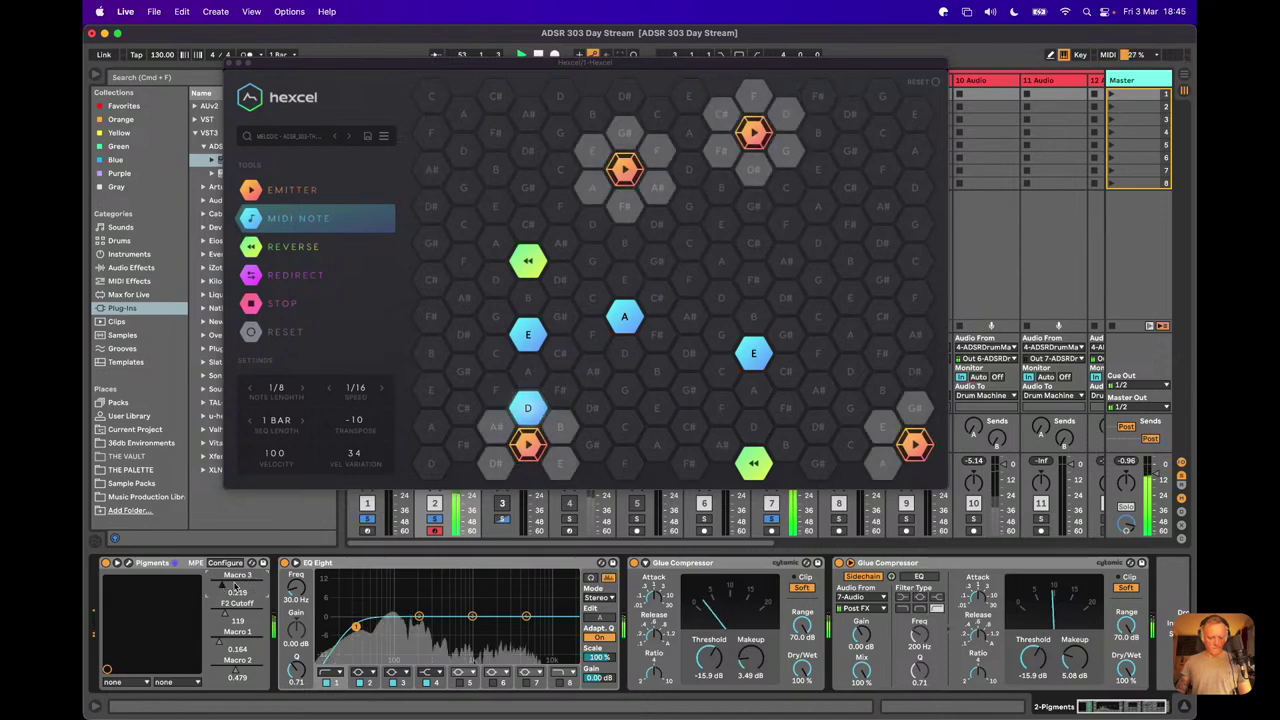
Step: Switch Hexcel to Monotonous and raise Pigments' F2 Cutoff to 3476, auditioning the Narcos preset before returning to Monotonous
click(347, 140)
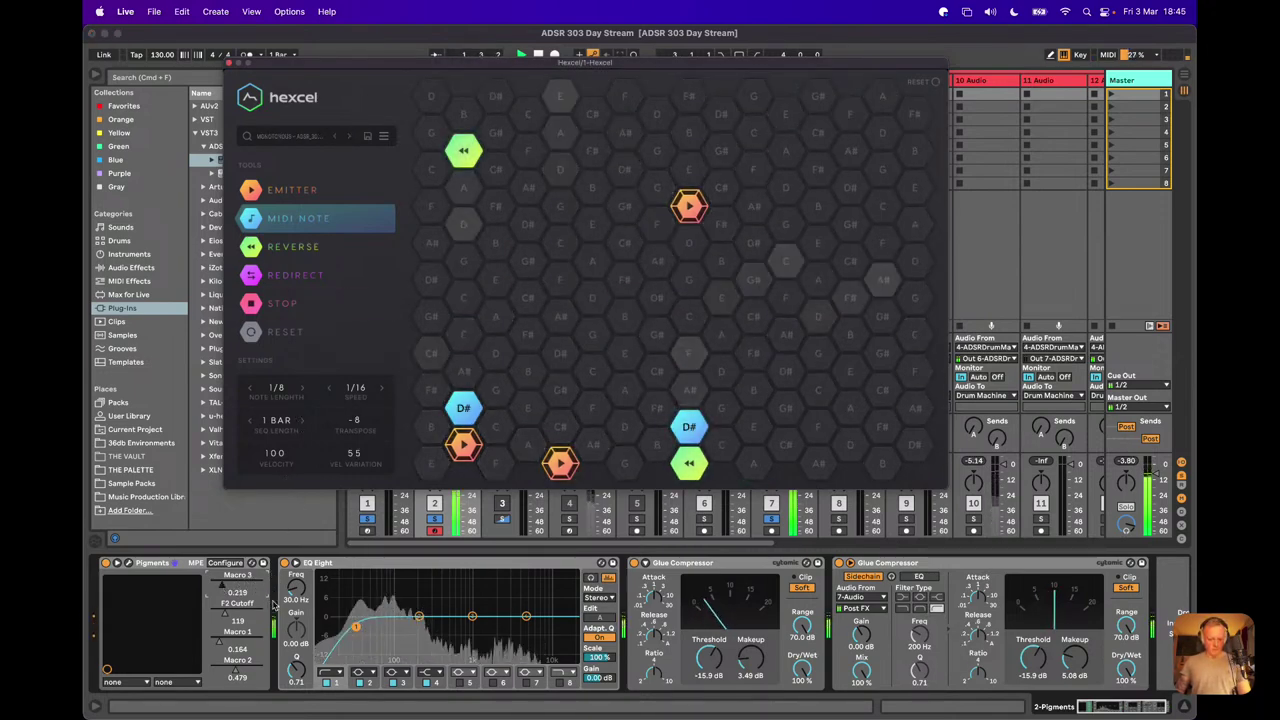
click(230, 614)
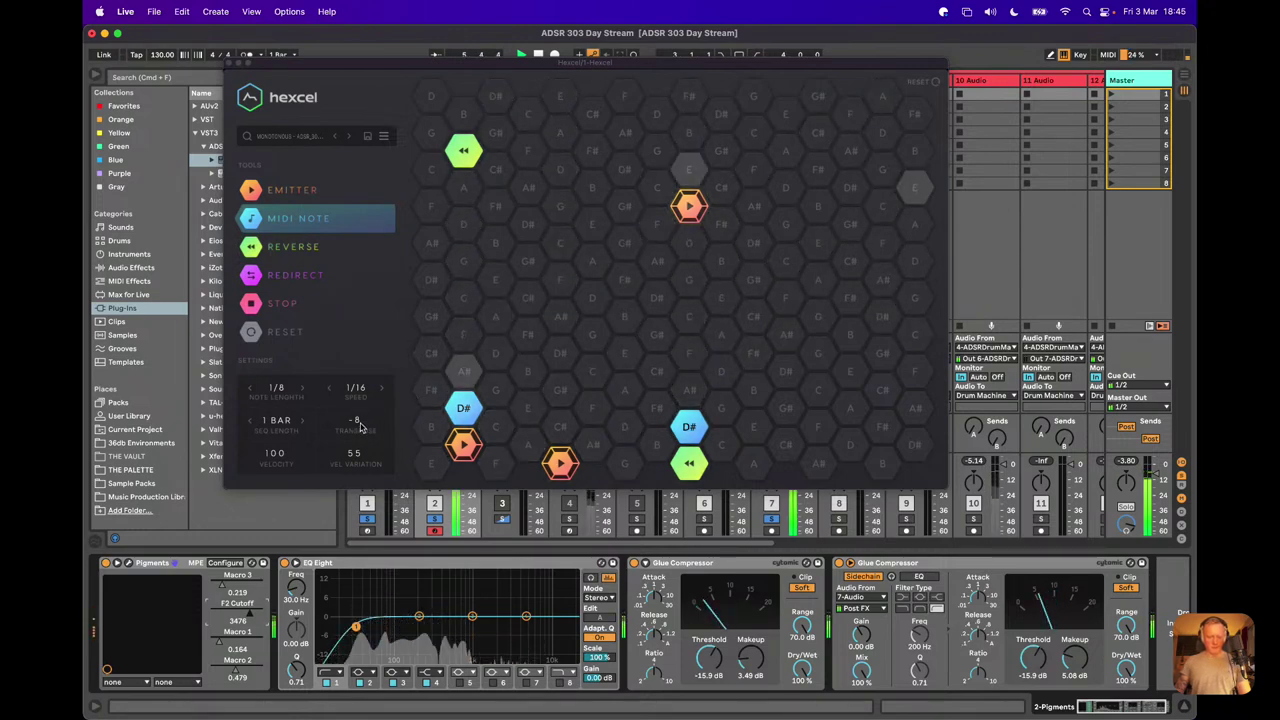
click(350, 138)
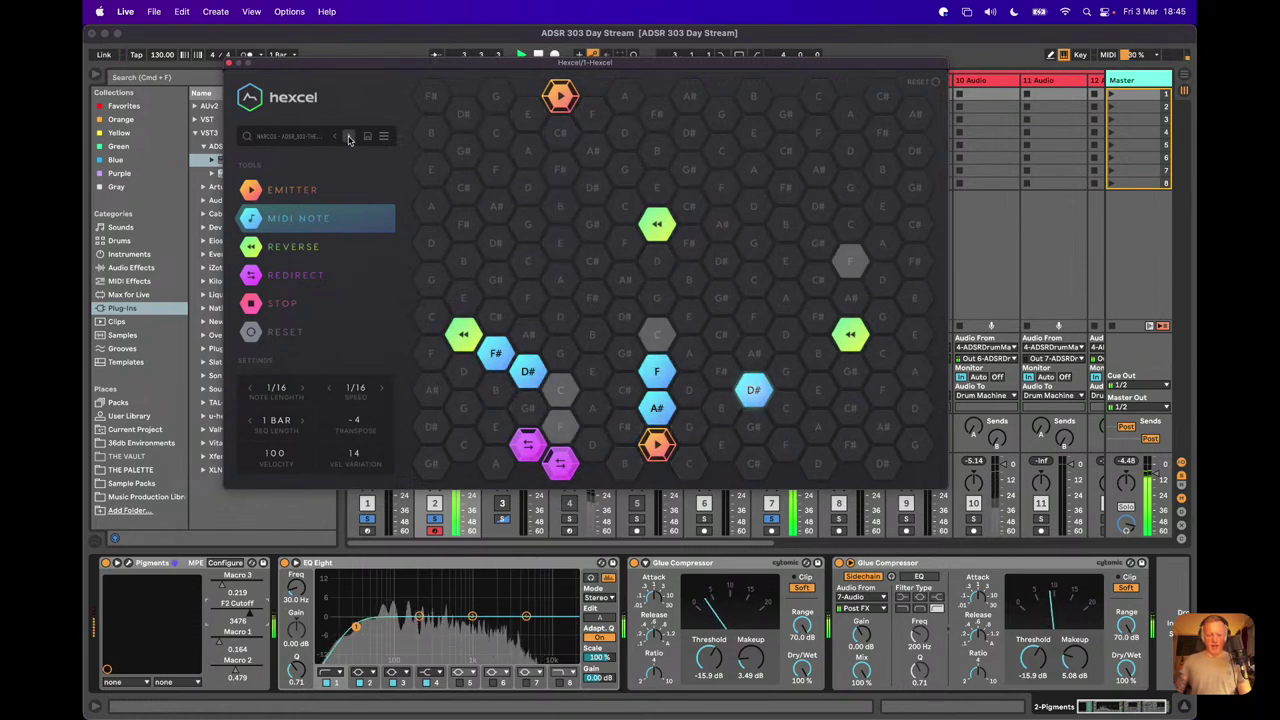
click(334, 138)
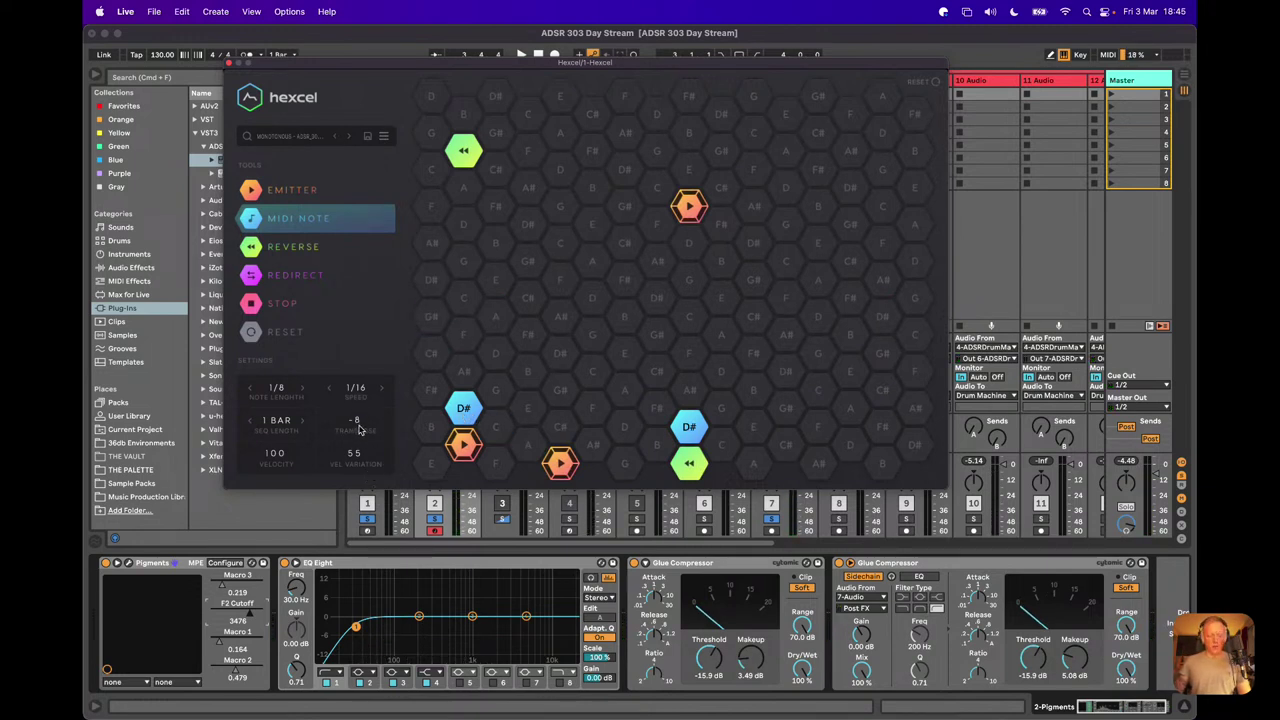
Step: Set the Monotonous pattern's transpose to -7 in Hexcel and audition it
drag(359, 424, 362, 420)
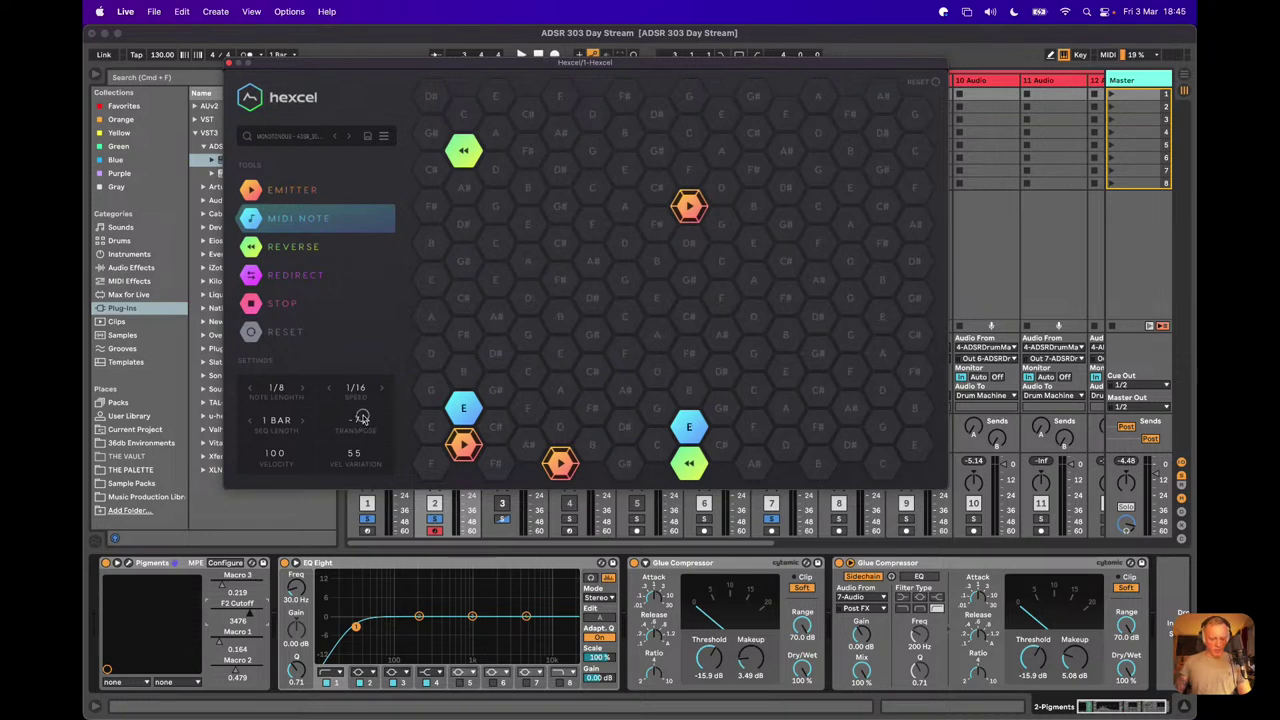
key(space)
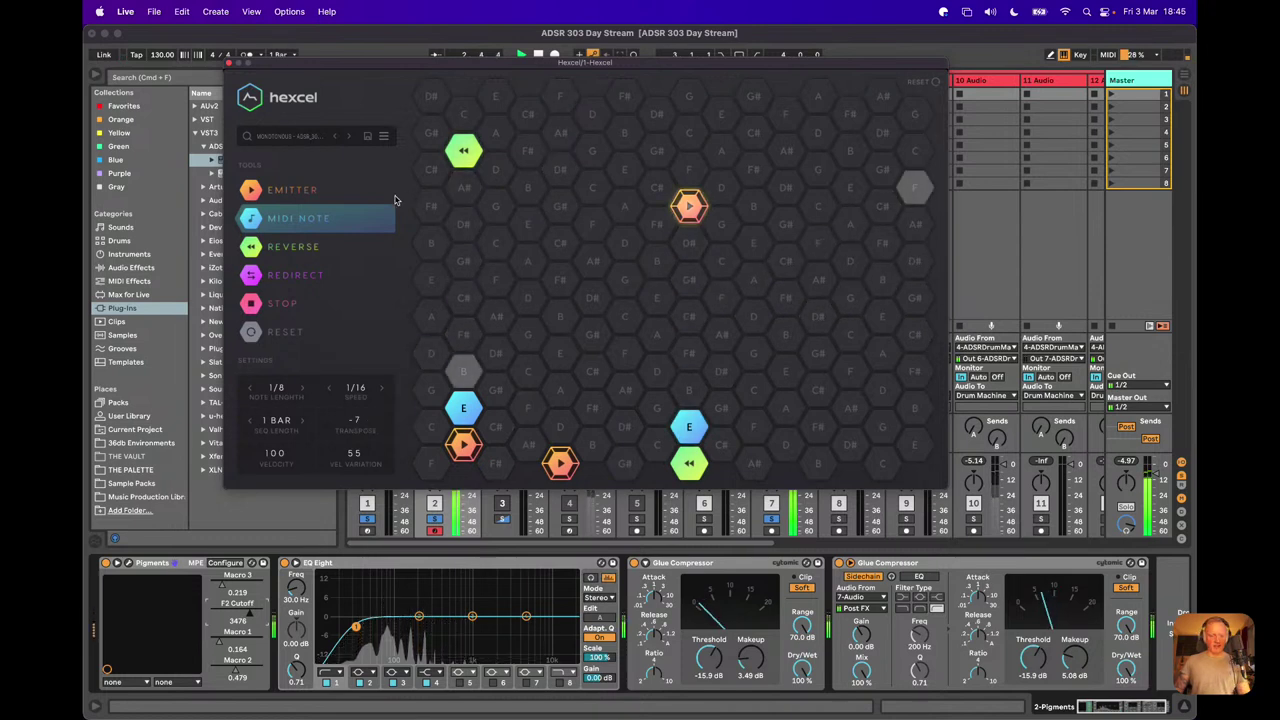
key(space)
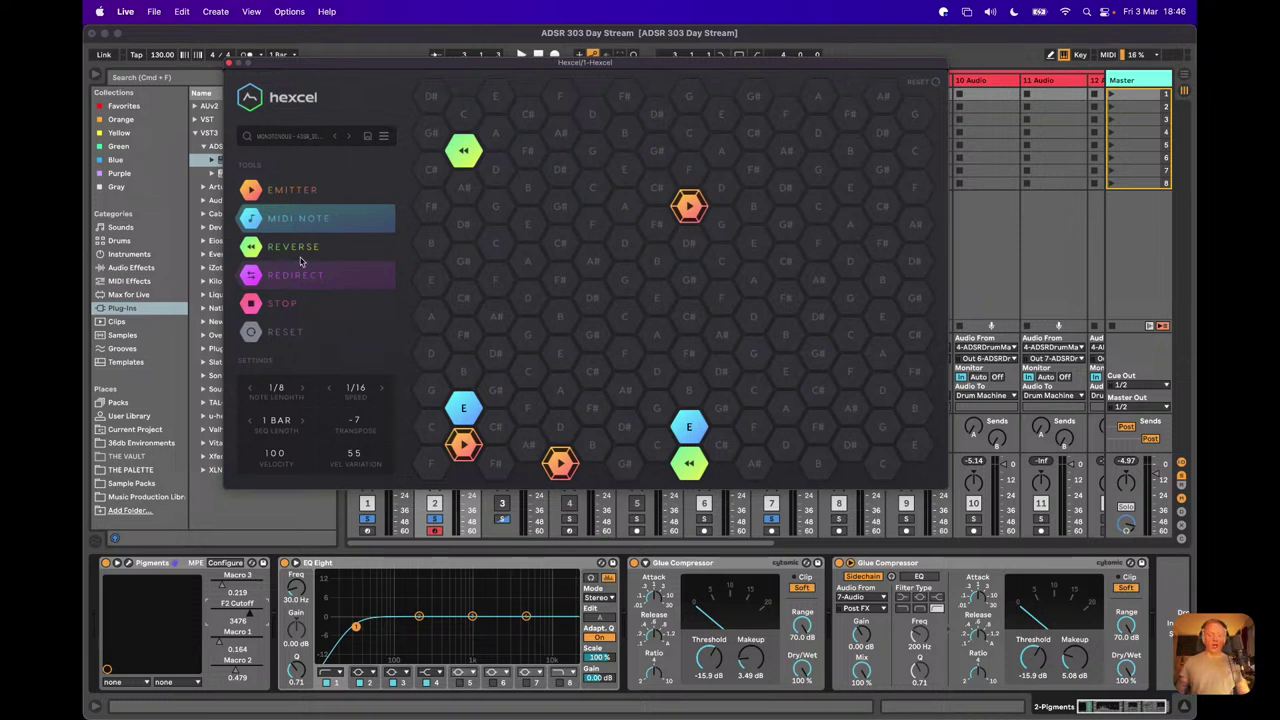
Step: Advance Hexcel through the Narcos preset to Prodigy and audition Prodigy over the drums
click(348, 137)
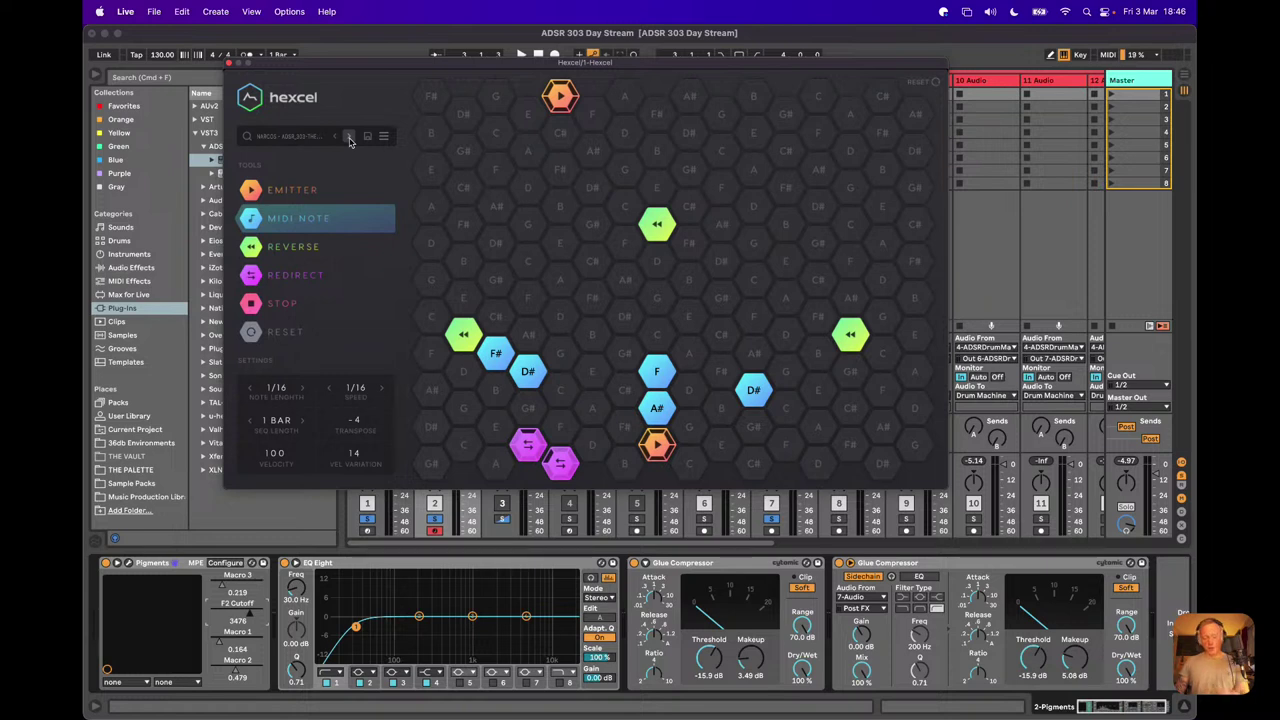
click(345, 139)
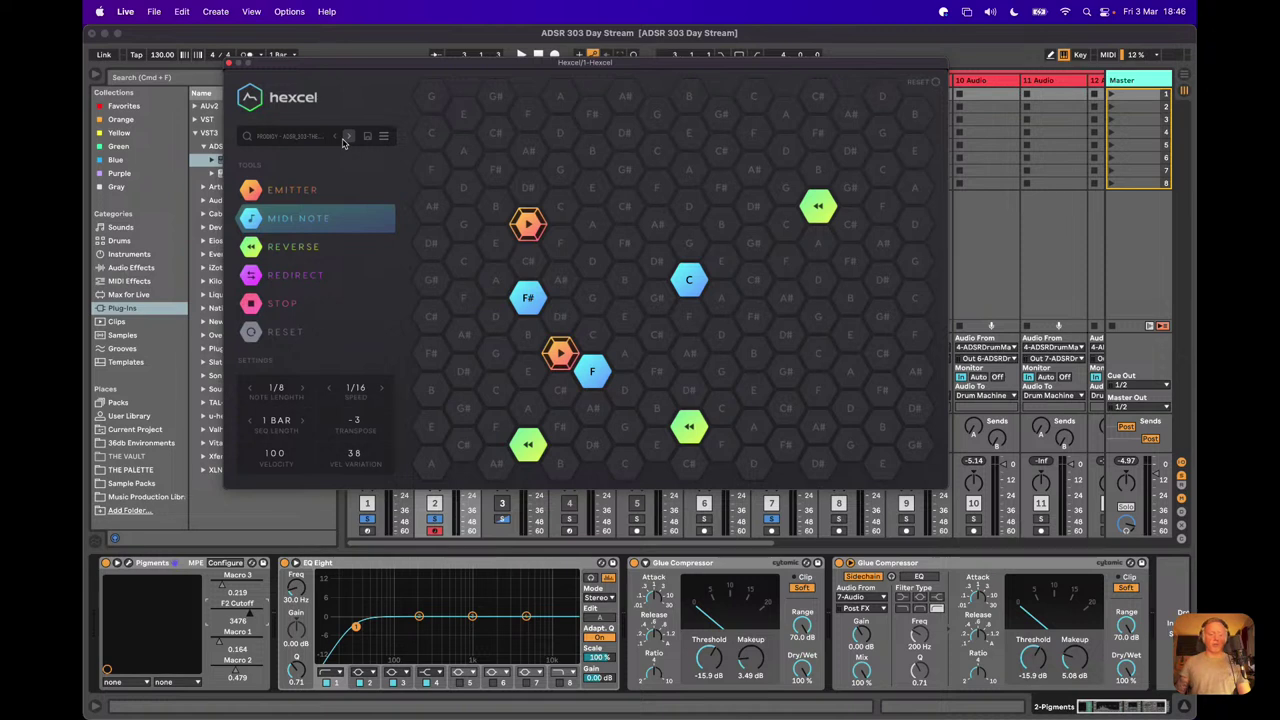
key(space)
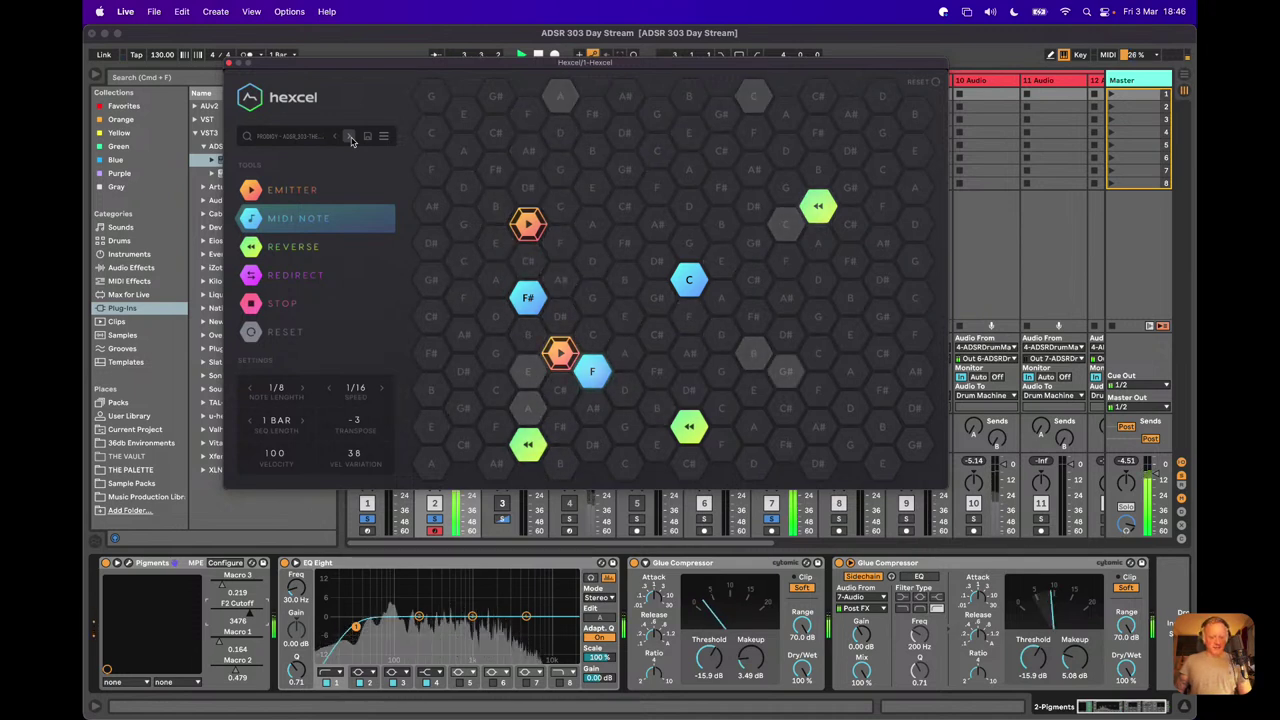
click(351, 140)
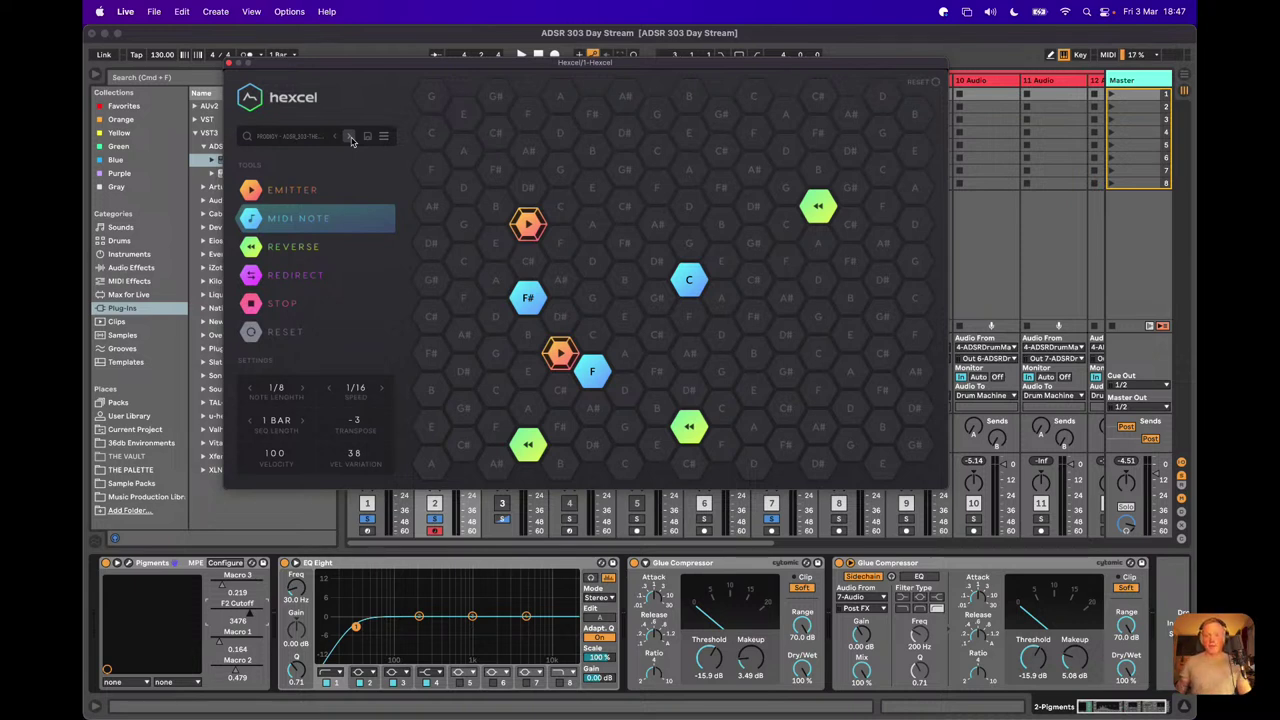
Step: Audition Hexcel's Rollin, Trance and Uplifting presets in turn, stop playback and advance to the 1990 preset
key(space)
click(351, 137)
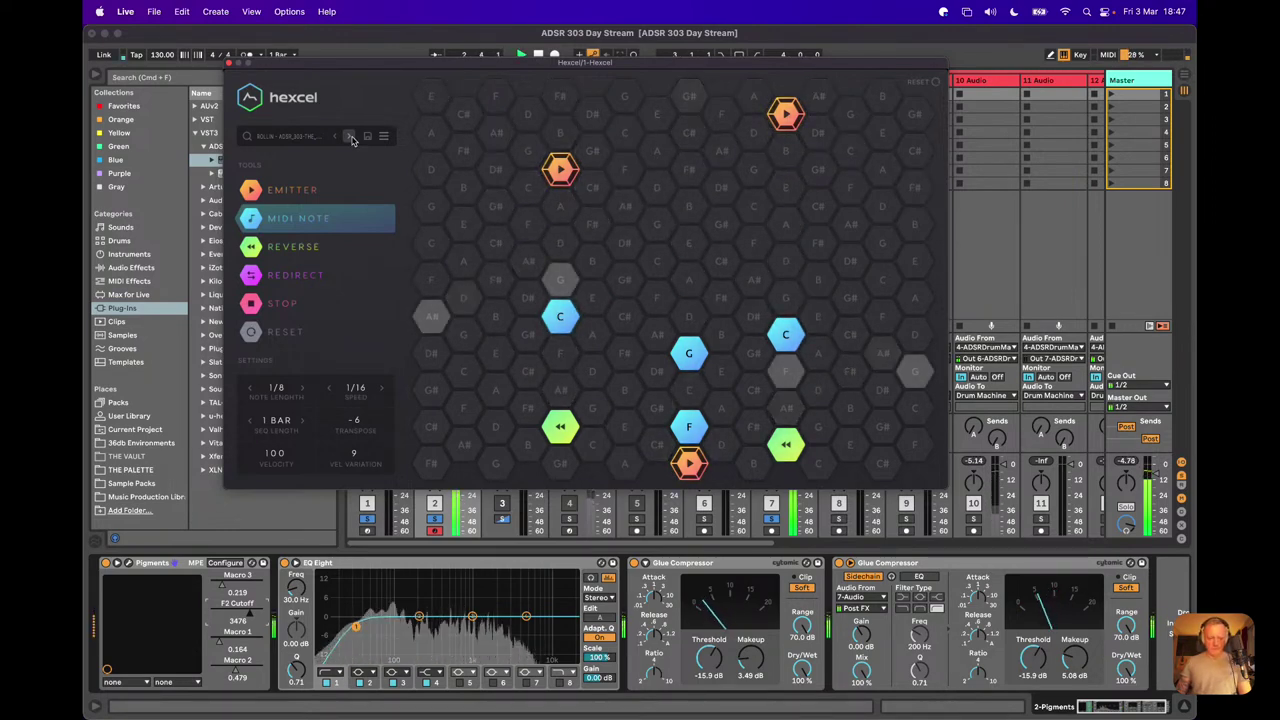
click(351, 137)
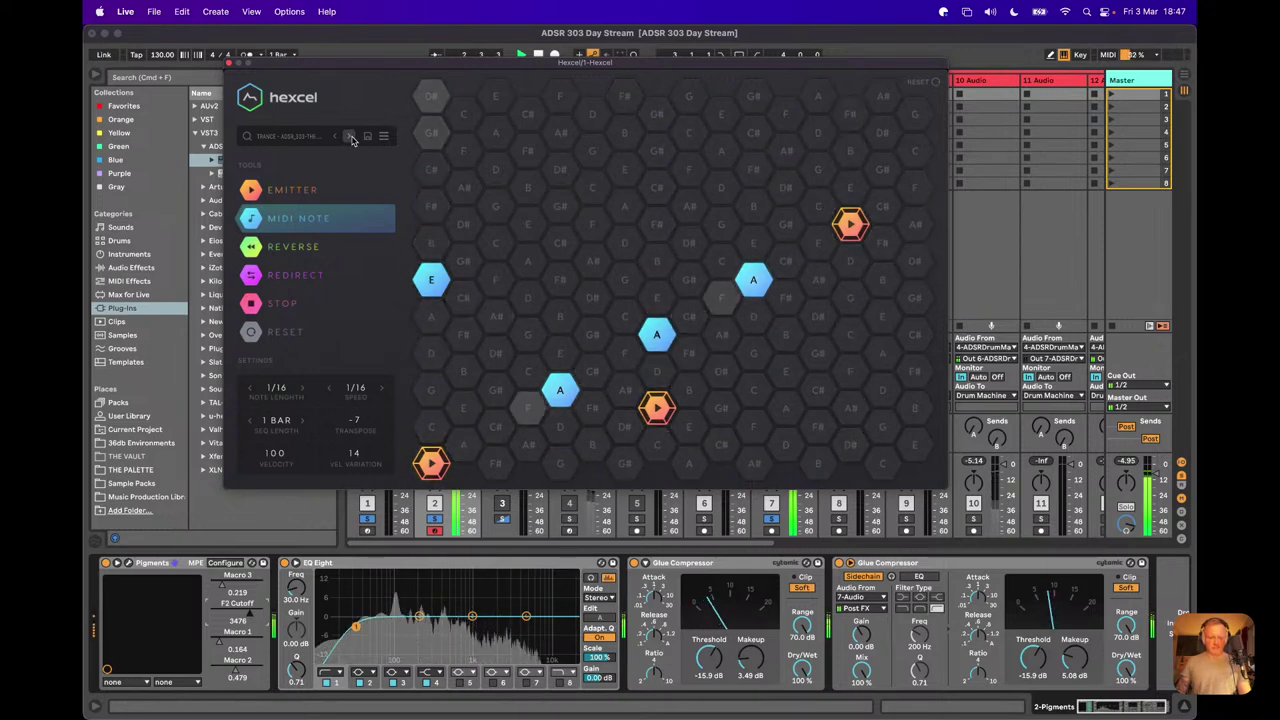
click(351, 137)
key(space)
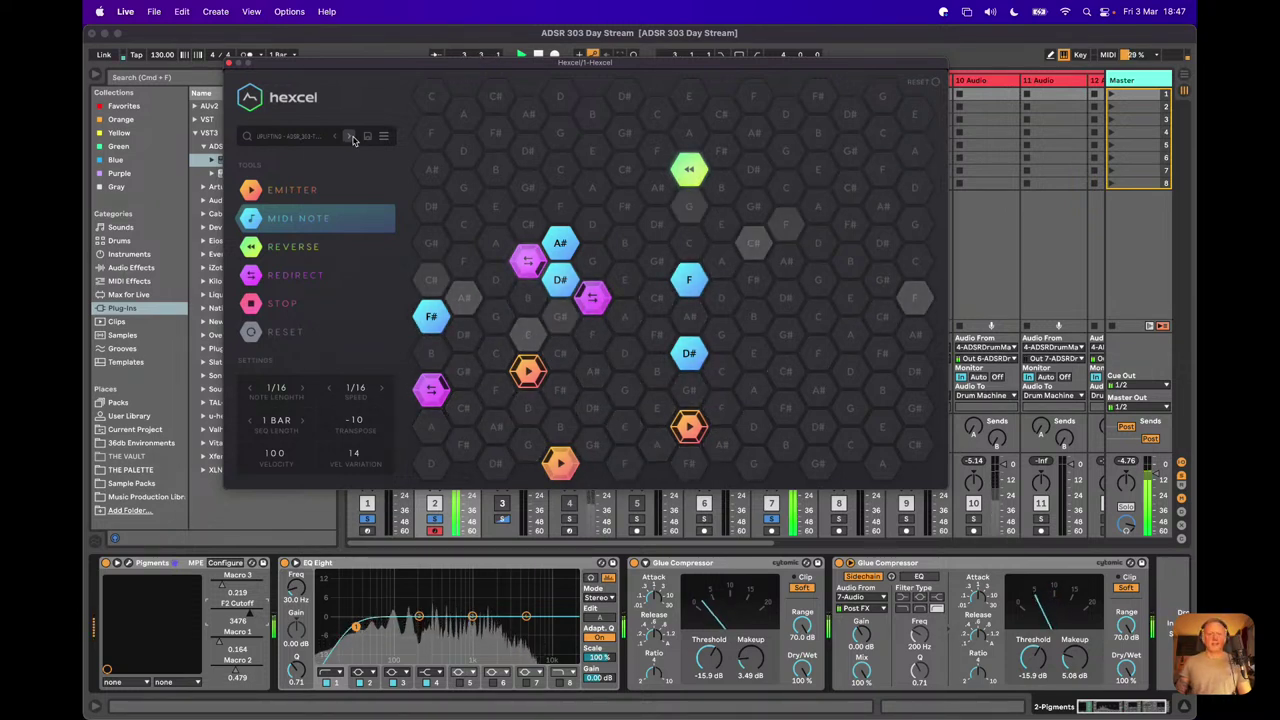
key(space)
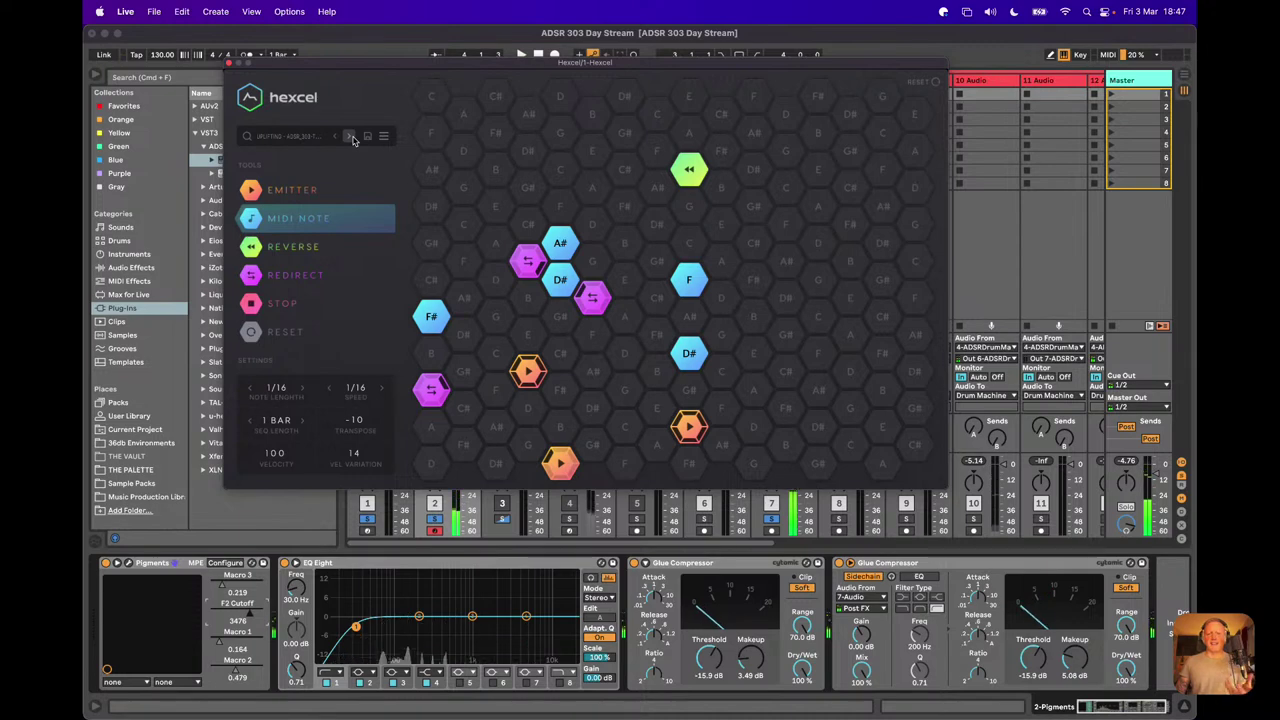
click(351, 138)
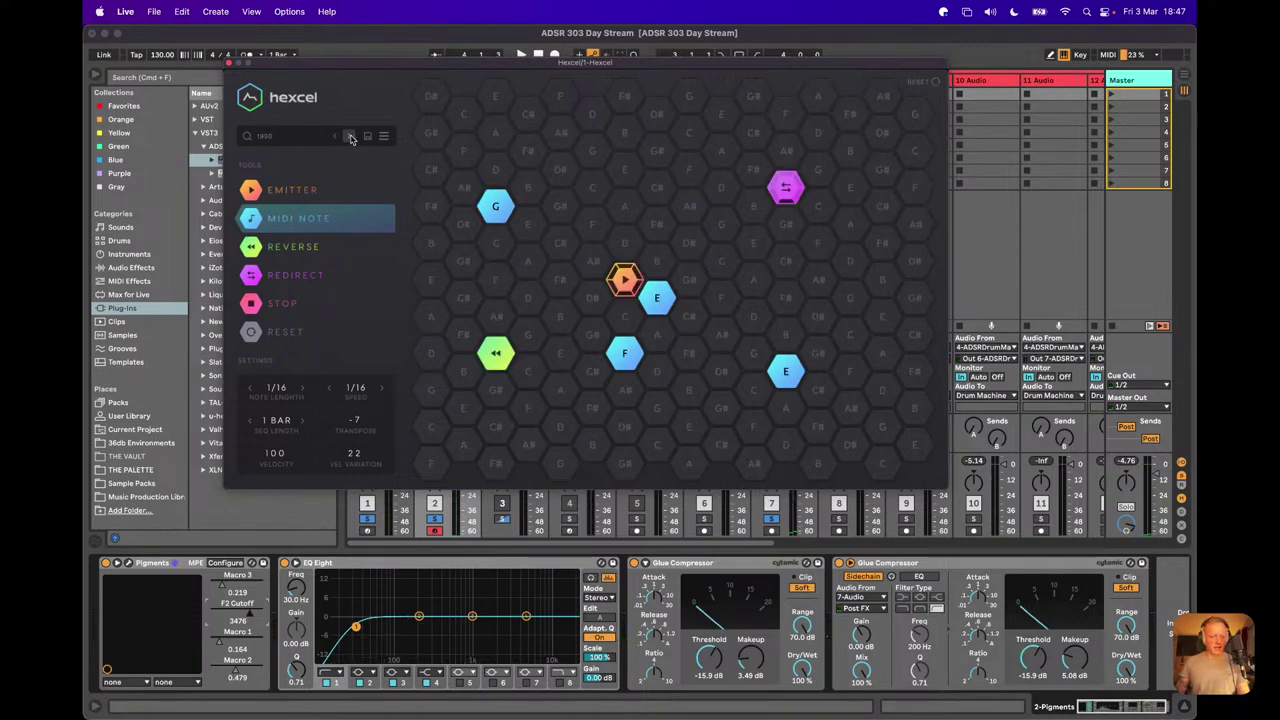
Step: Reload the Monotonous preset from the 303 - The Annual folder, set its transpose to -7 and start playback
click(290, 139)
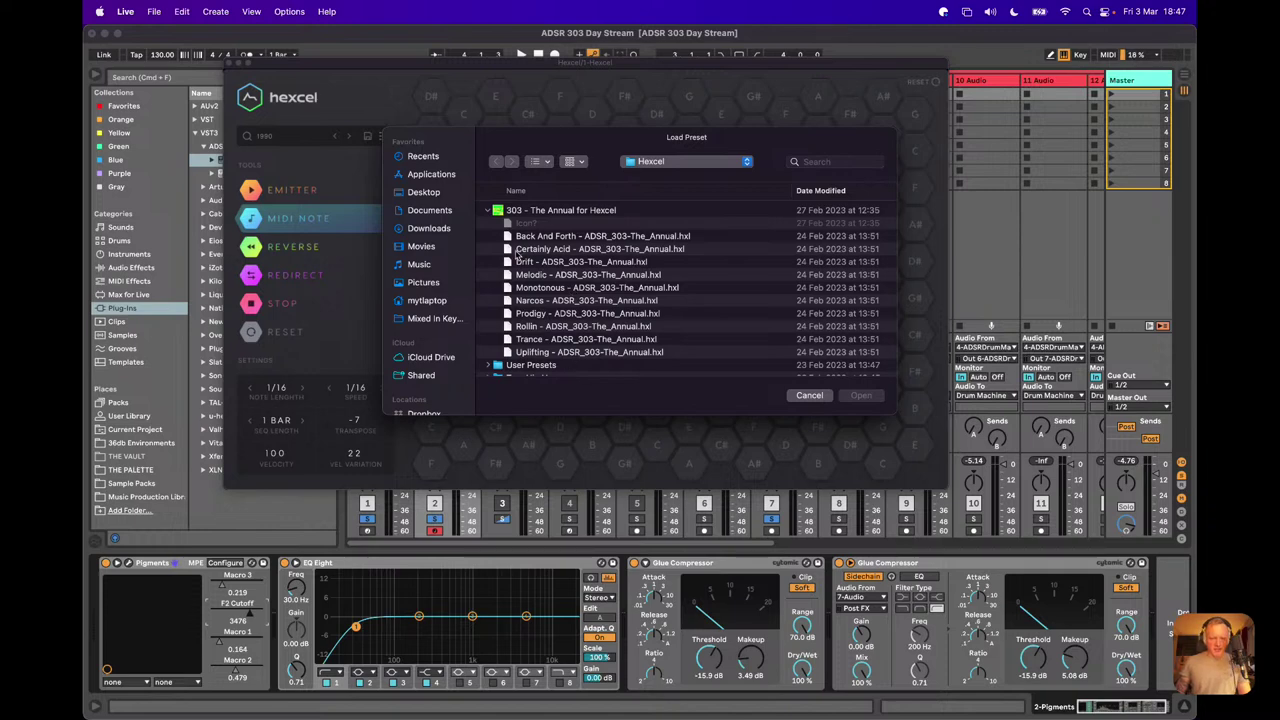
double_click(533, 291)
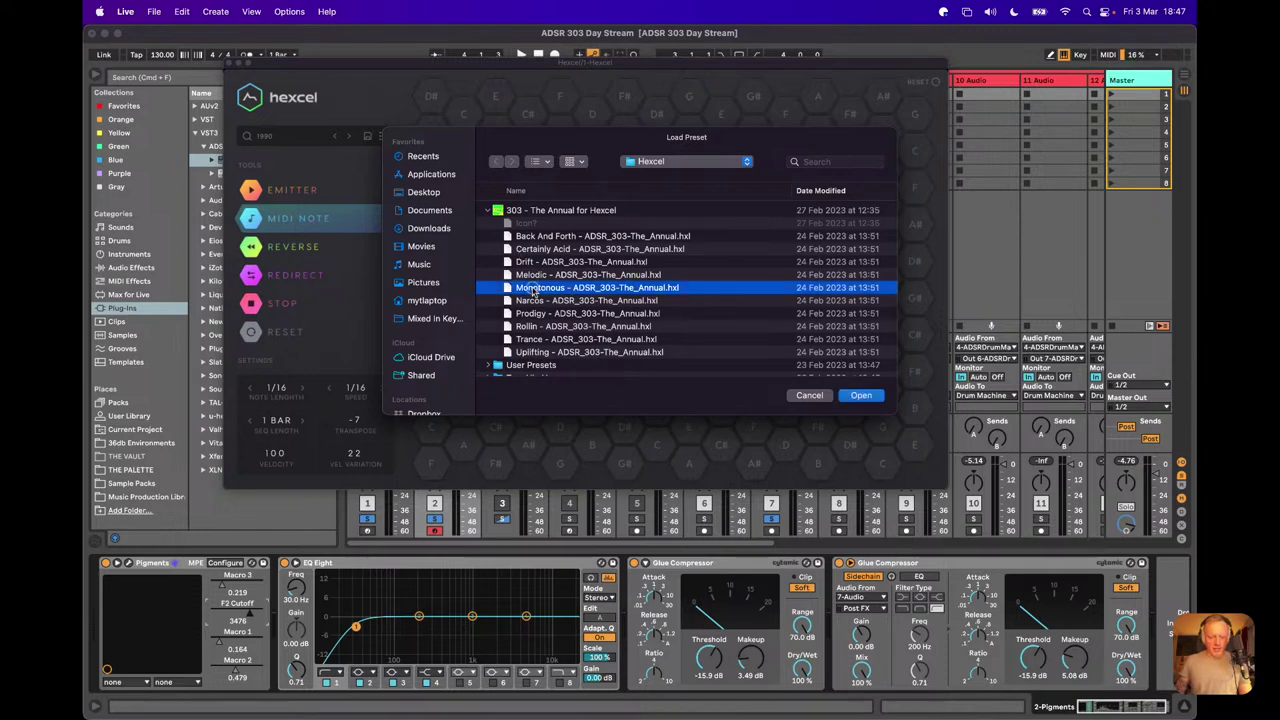
drag(358, 424, 362, 412)
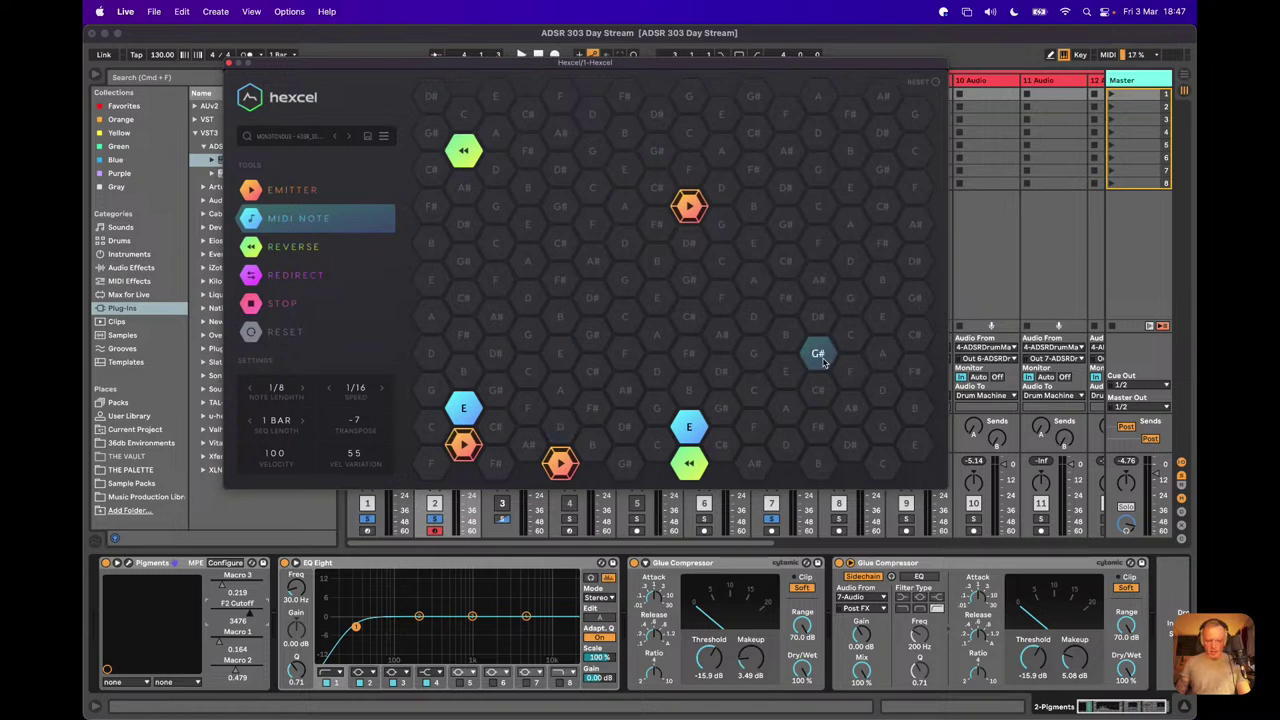
key(space)
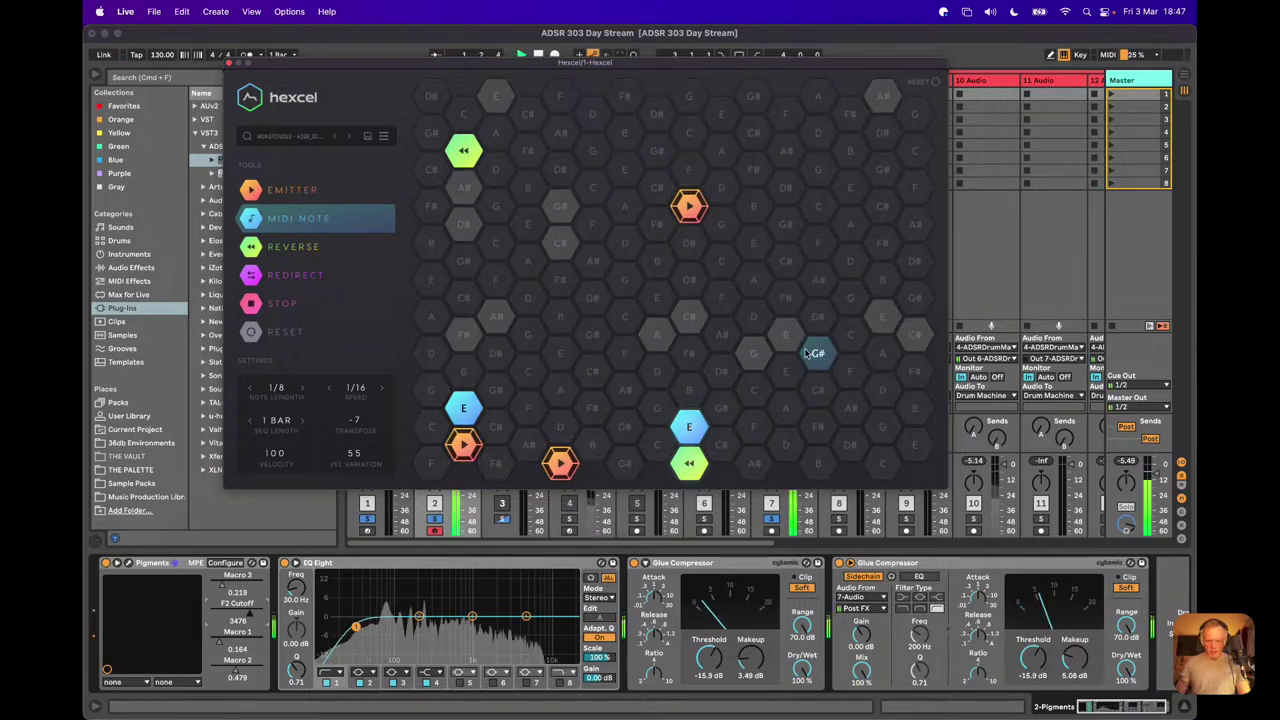
Step: Place two additional E MIDI notes on the Hexcel grid and set Pigments' Macro 3 to 0.507
click(749, 252)
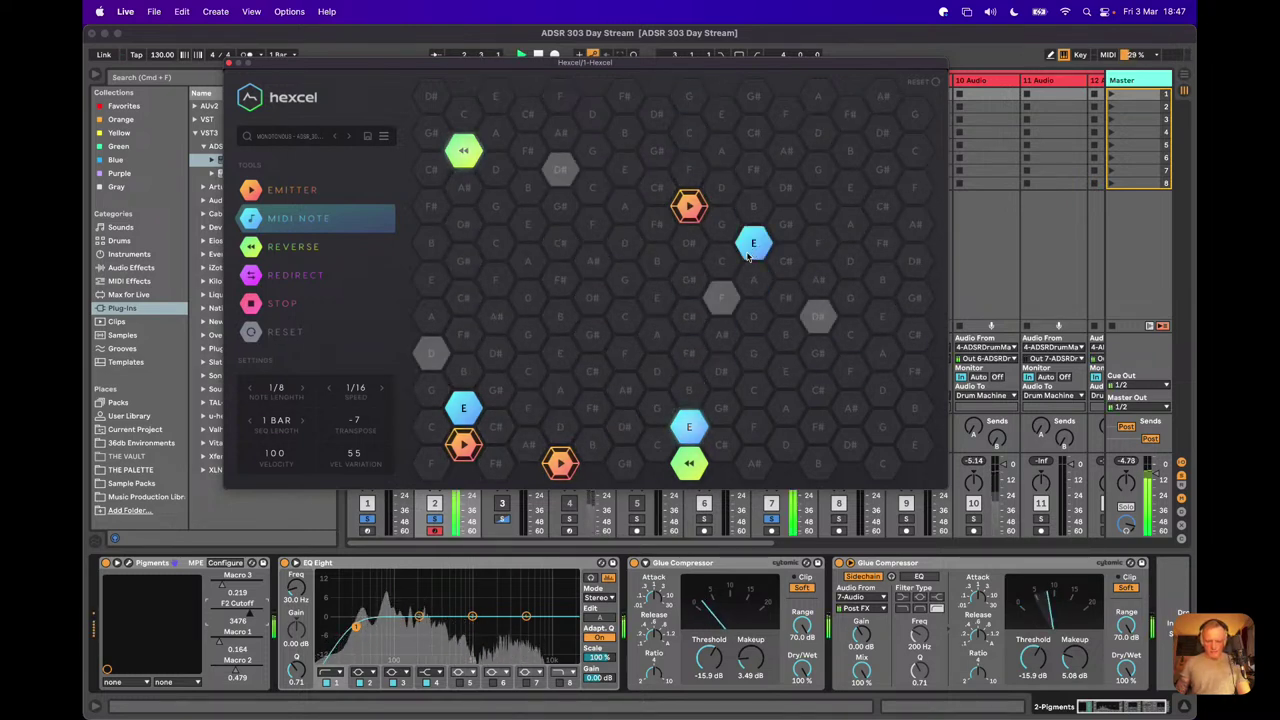
click(561, 360)
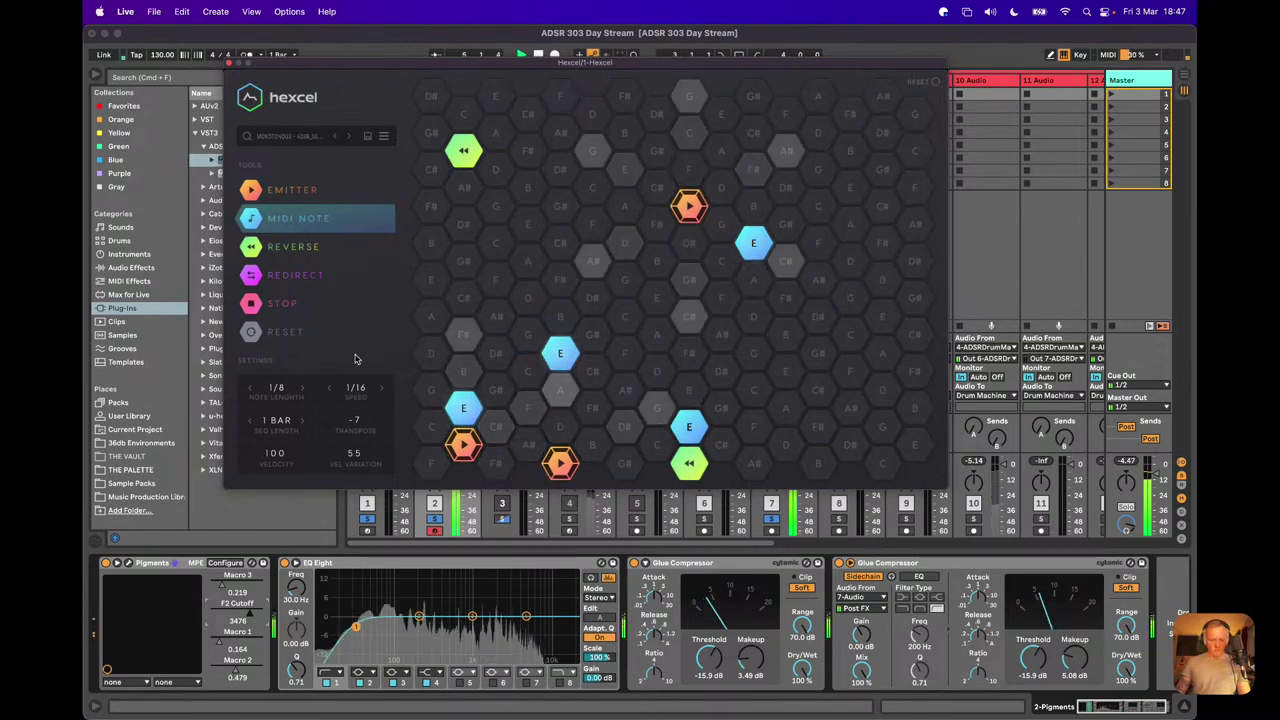
drag(229, 591, 223, 585)
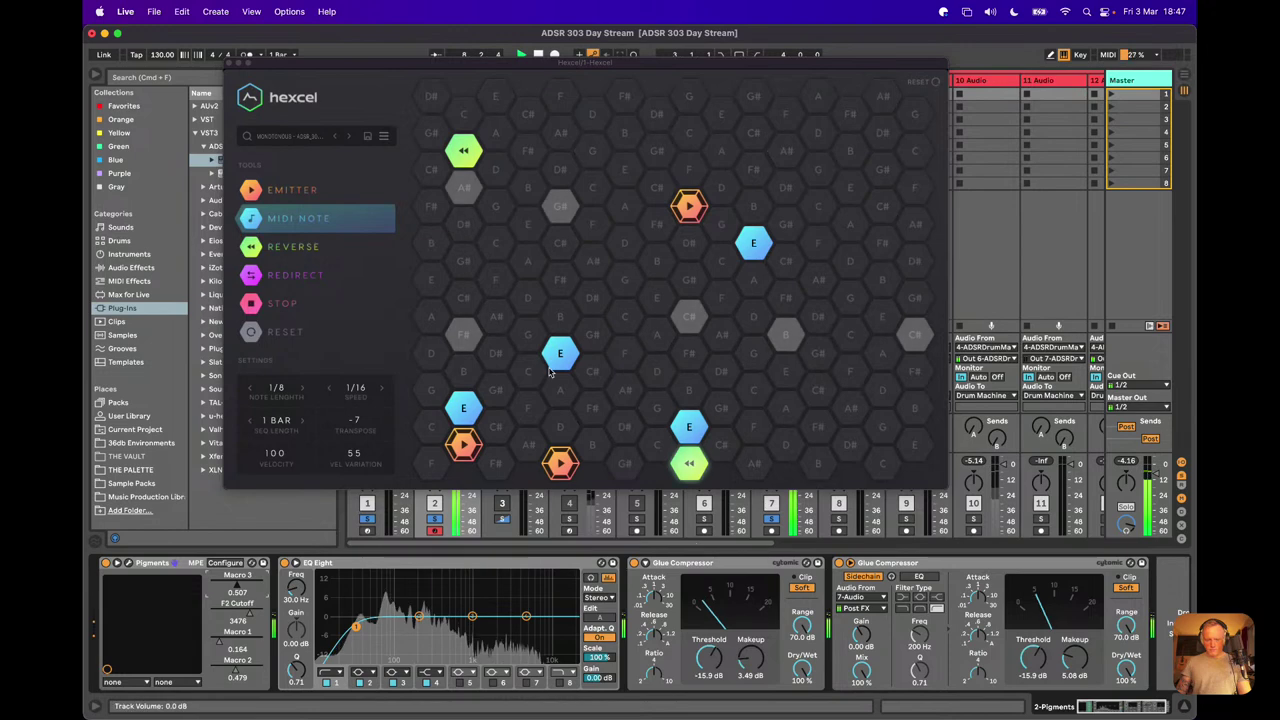
Step: Close the Hexcel window, solo the Drum Machine group and show the return tracks in the mixer
click(229, 63)
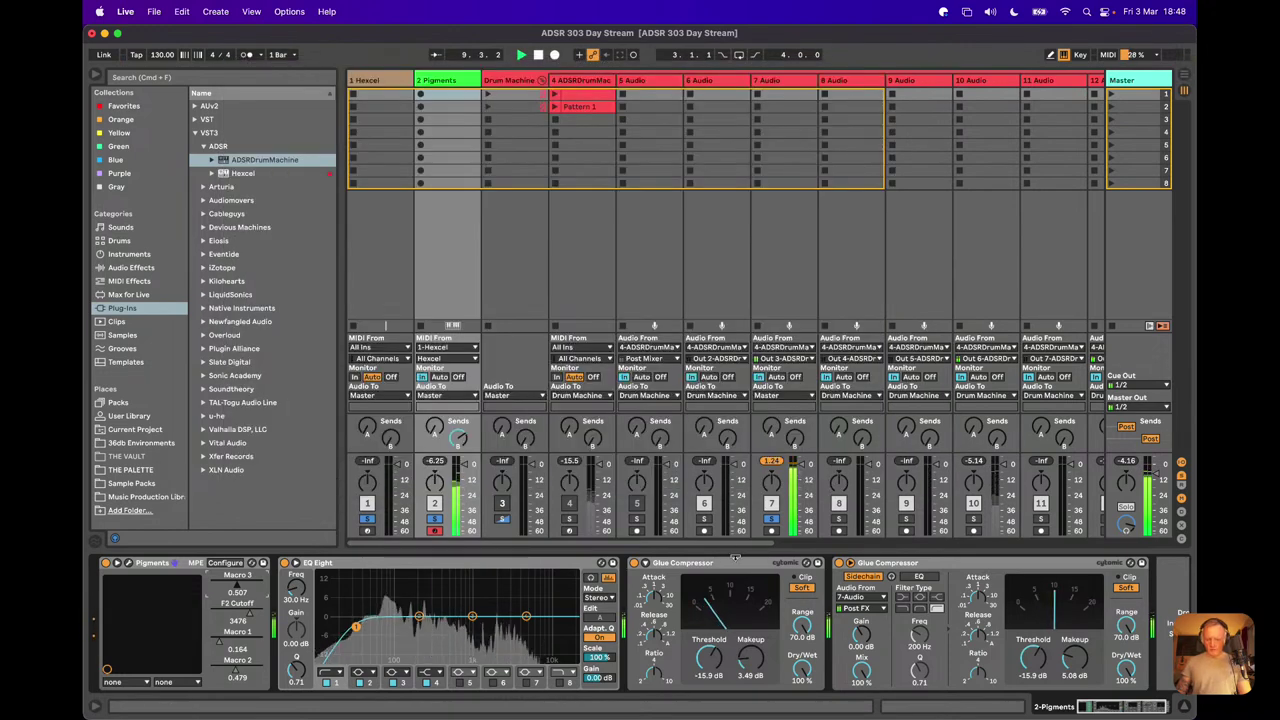
scroll(757, 545, right, 2)
drag(757, 545, 1083, 530)
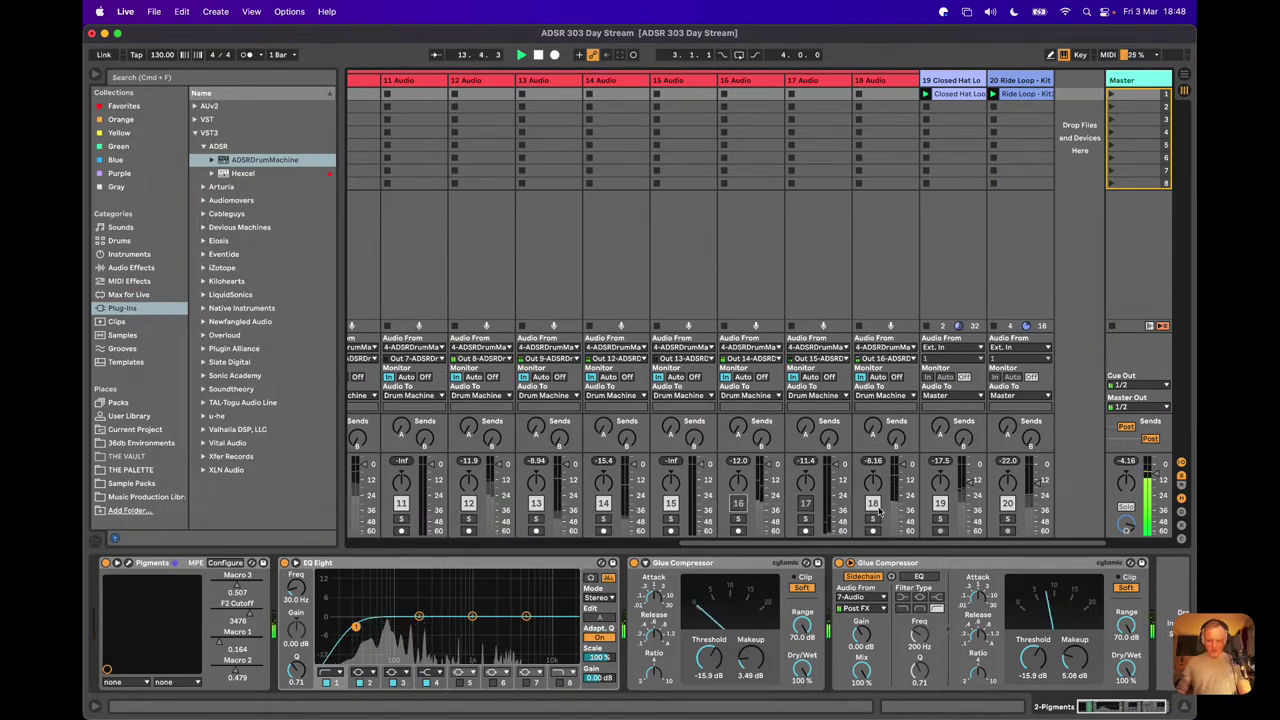
scroll(600, 515, left, 10)
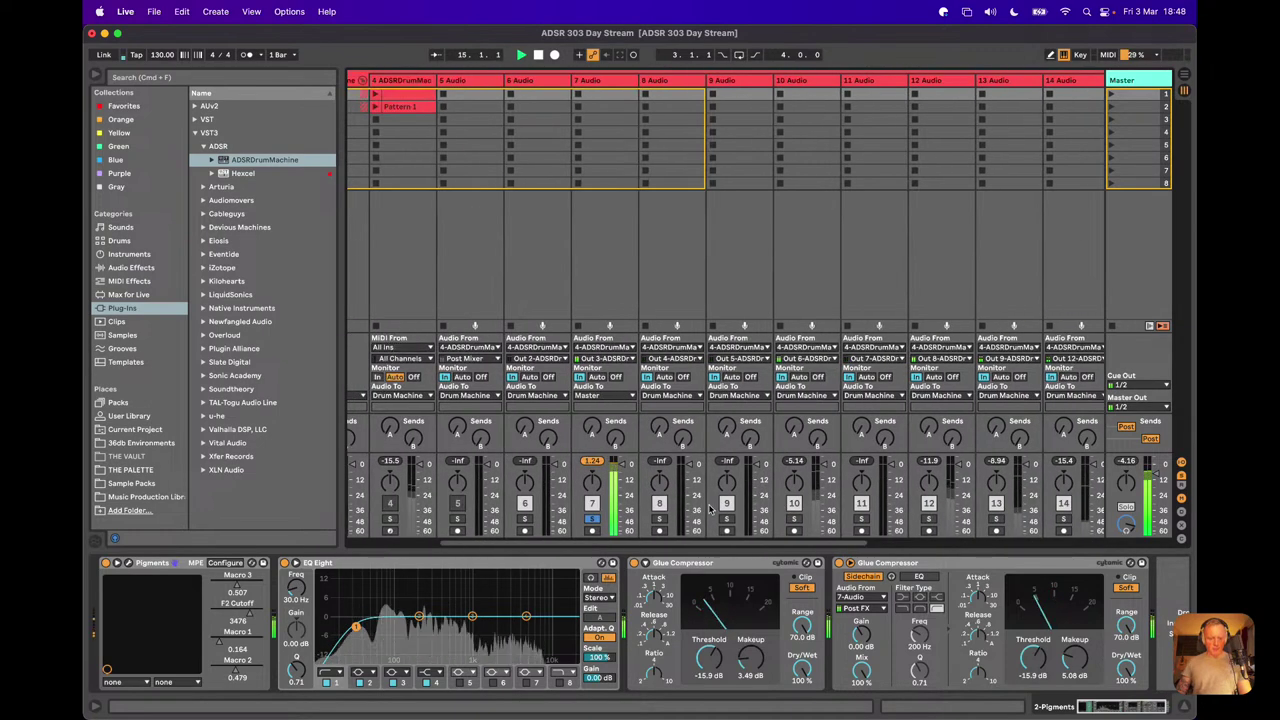
scroll(458, 525, left, 4)
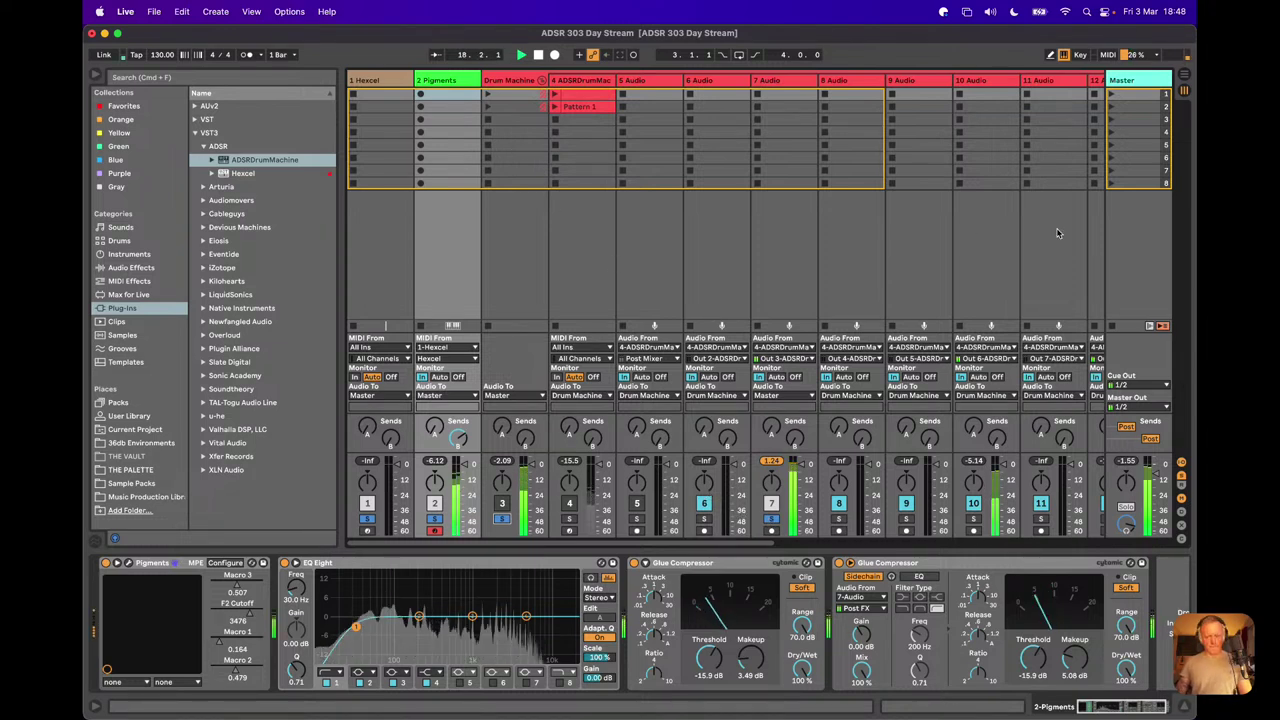
click(1186, 490)
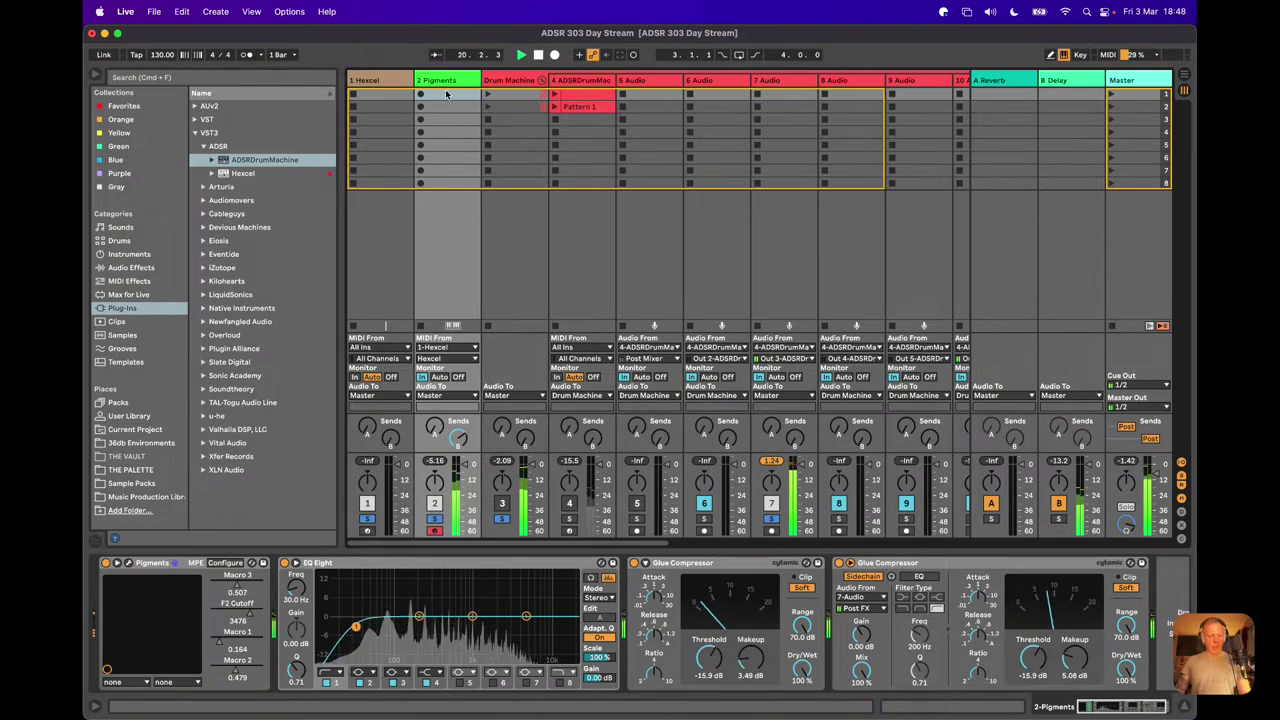
Step: Raise Pigments' Macro 3 to 1.00, F2 Cutoff to 20000, Macro 1 to 0.904 and Macro 2 to 0.753
drag(239, 618, 238, 614)
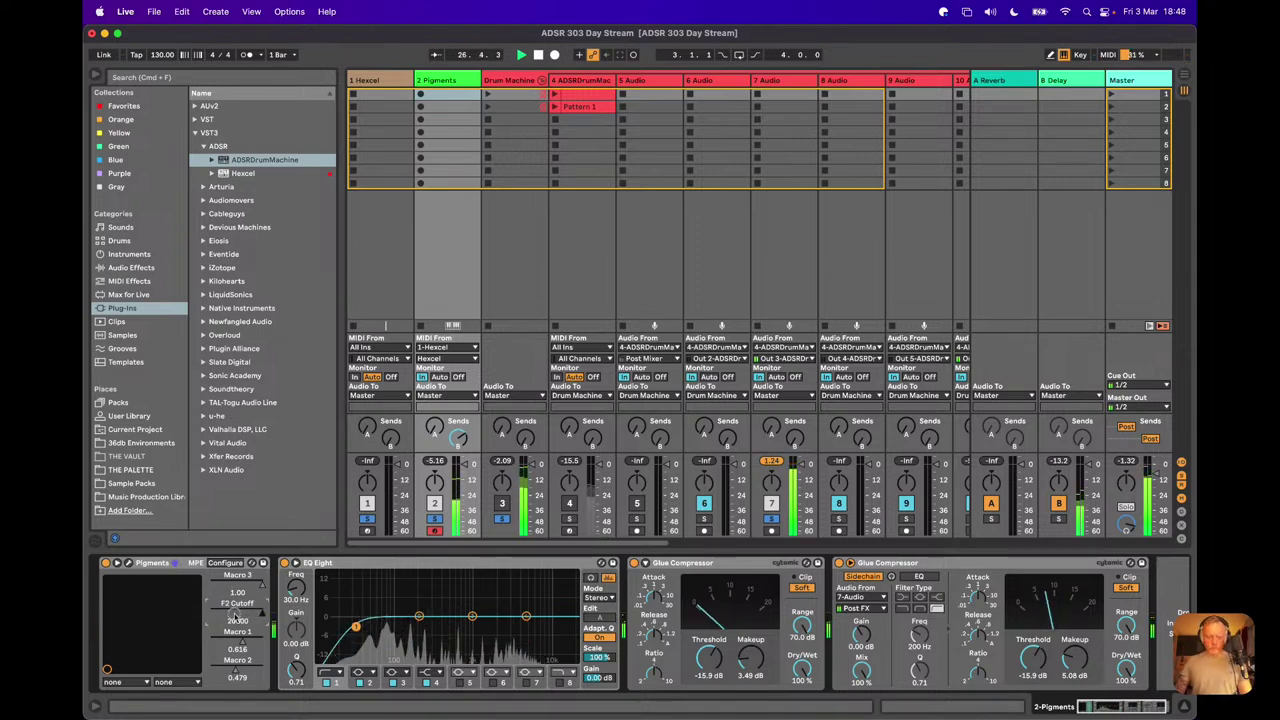
drag(245, 653, 245, 625)
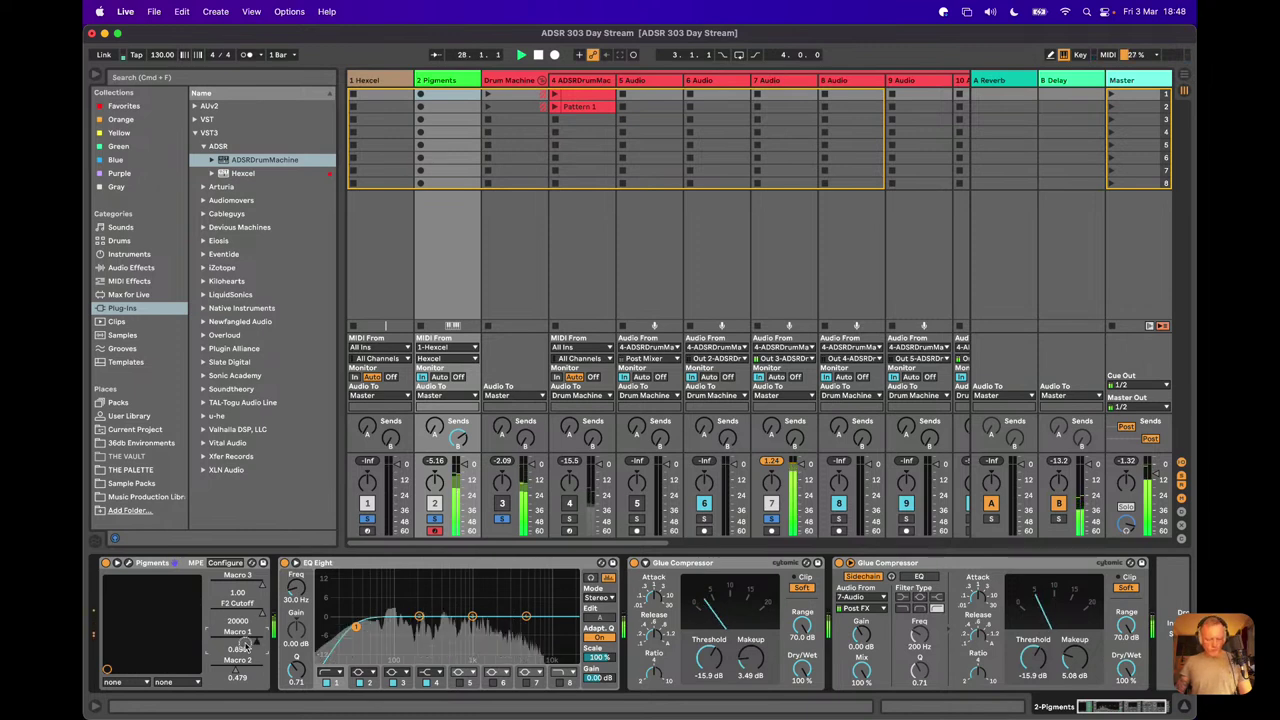
drag(236, 676, 236, 665)
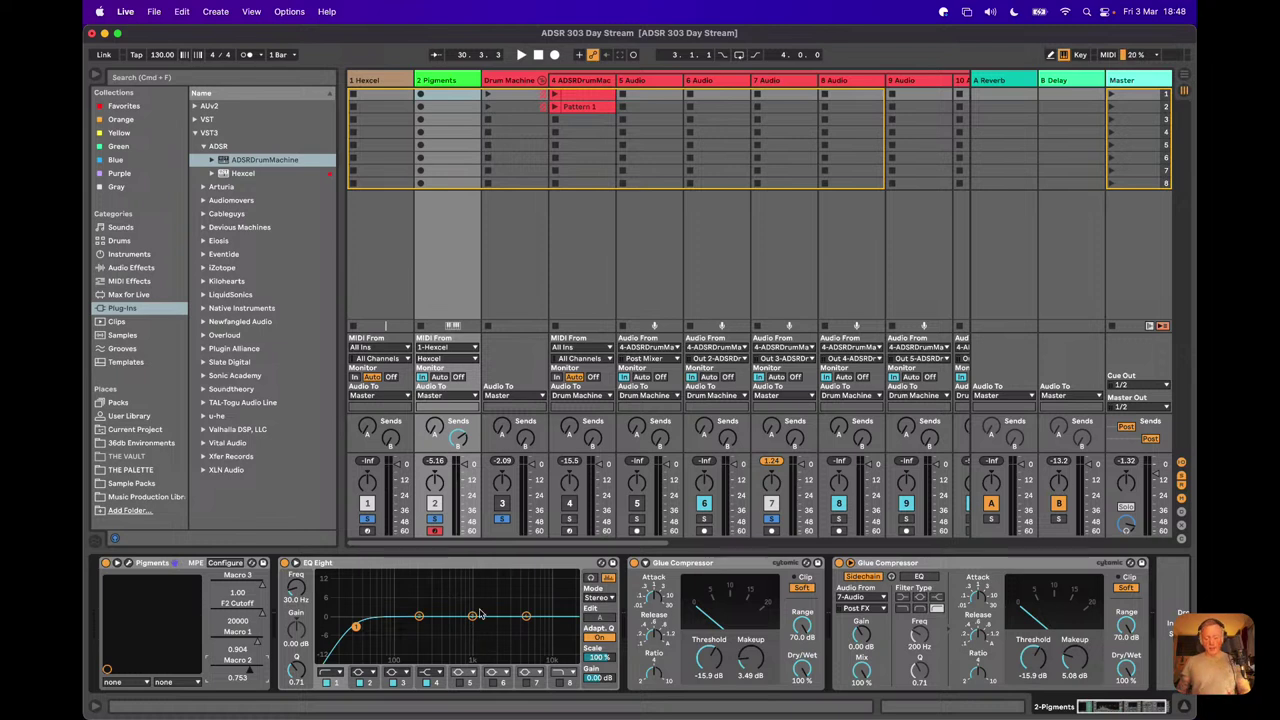
Step: Unfold the first Glue Compressor on Pigments, then examine the second compressor's sidechain settings and its source track, 7 Audio
click(646, 564)
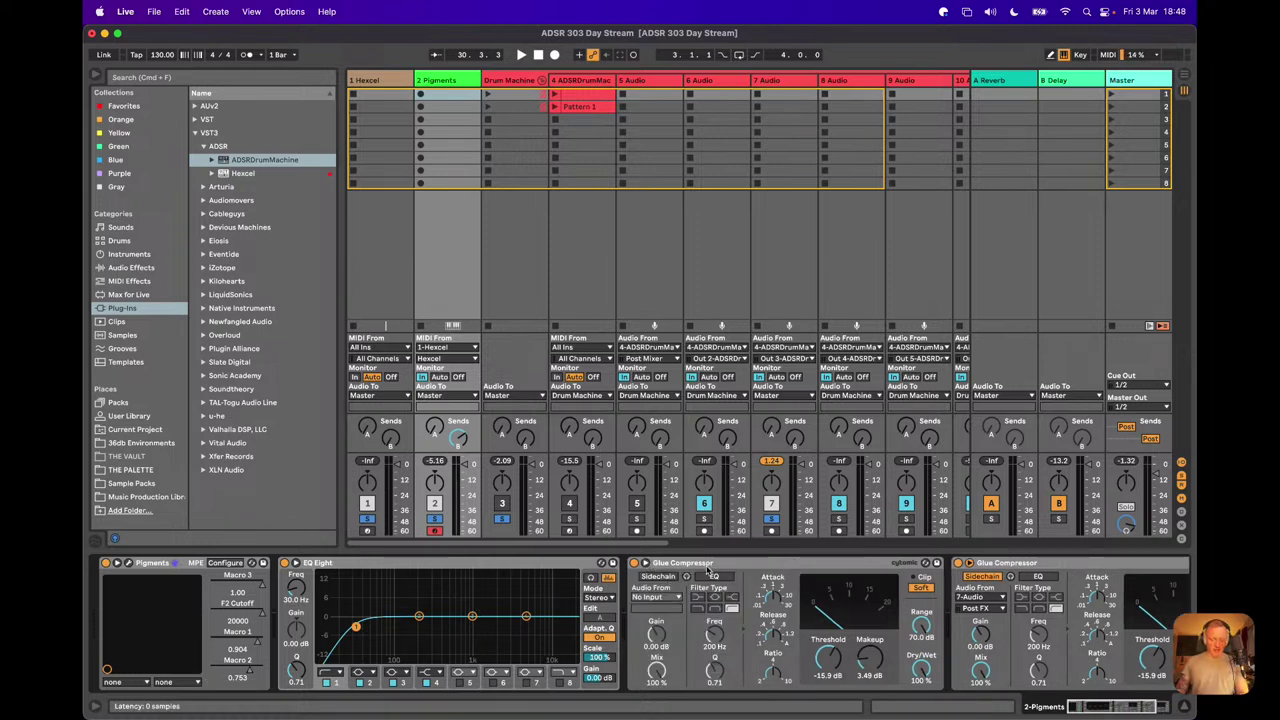
scroll(731, 625, right, 5)
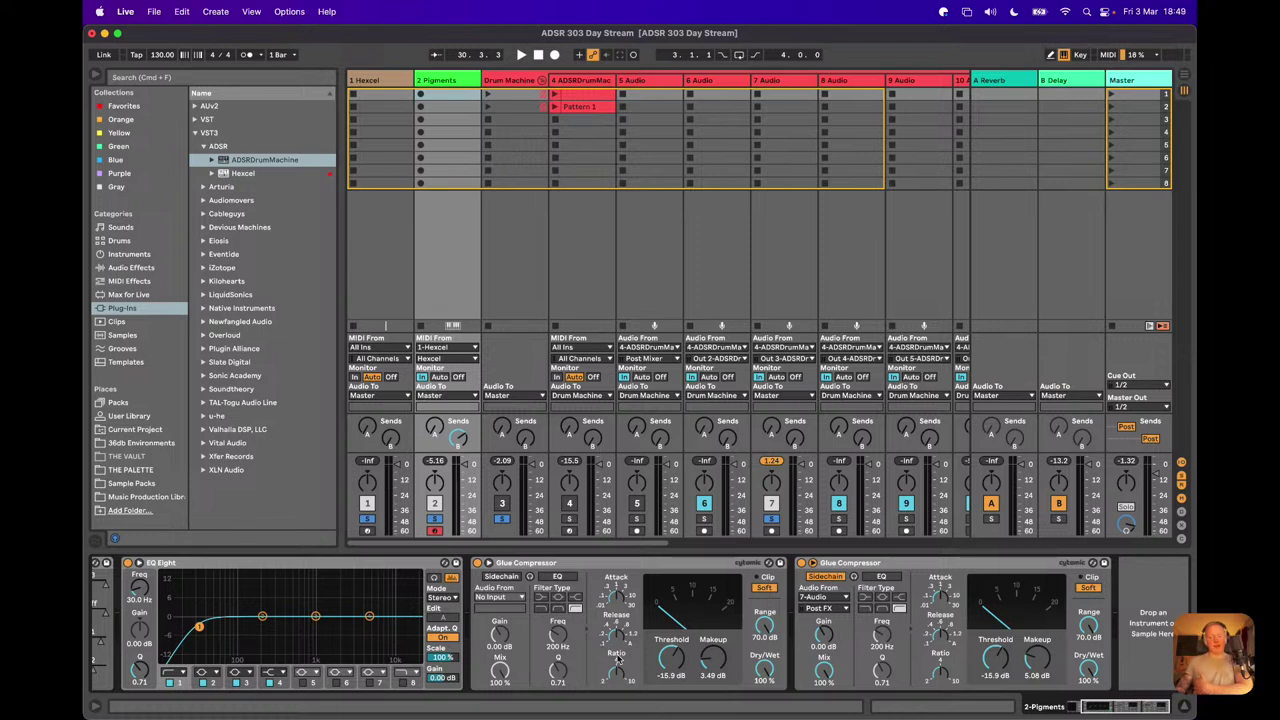
click(986, 562)
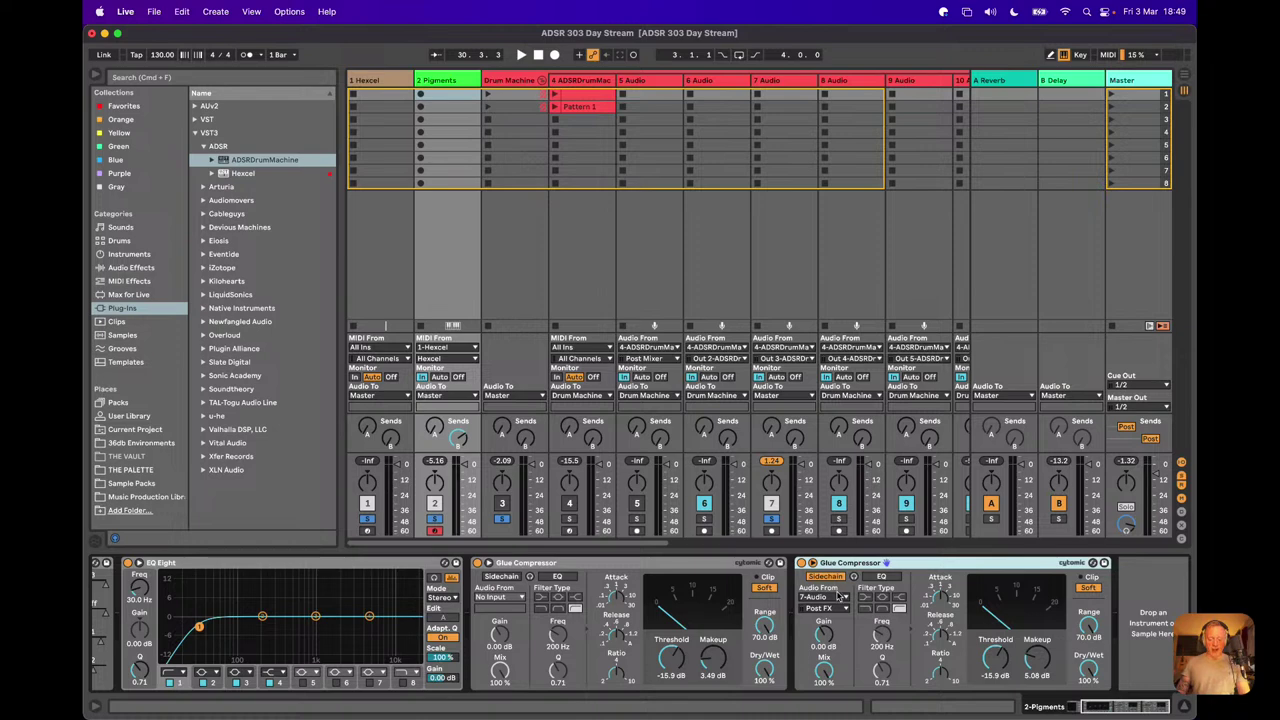
click(790, 80)
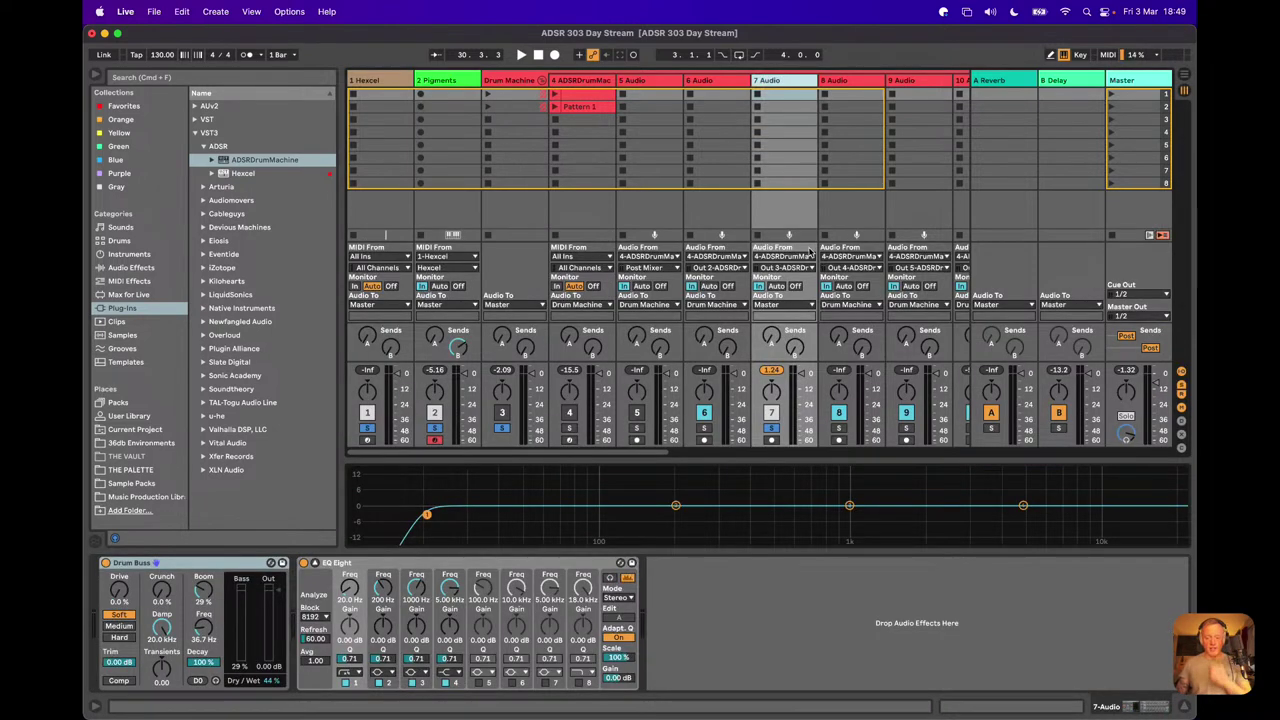
Step: Examine the Delay device on the B return track and clear the mixer's track solos
scroll(803, 245, right, 3)
scroll(803, 245, right, 10)
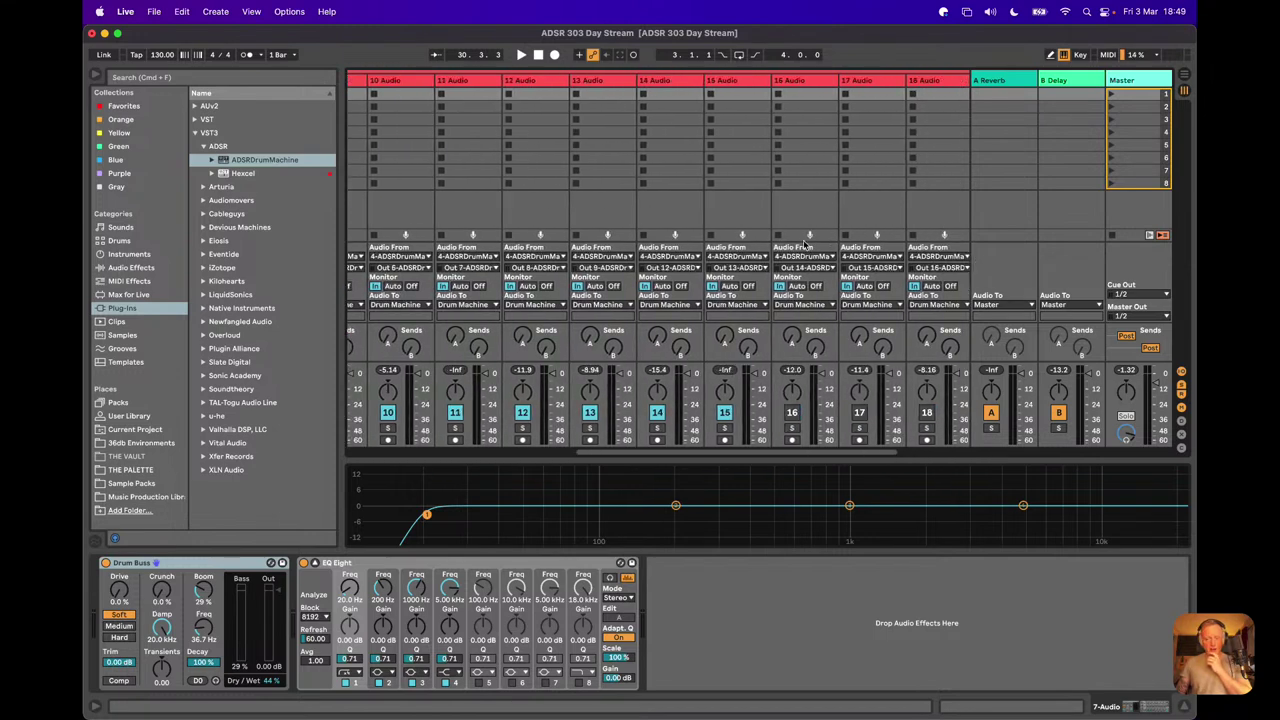
click(1072, 85)
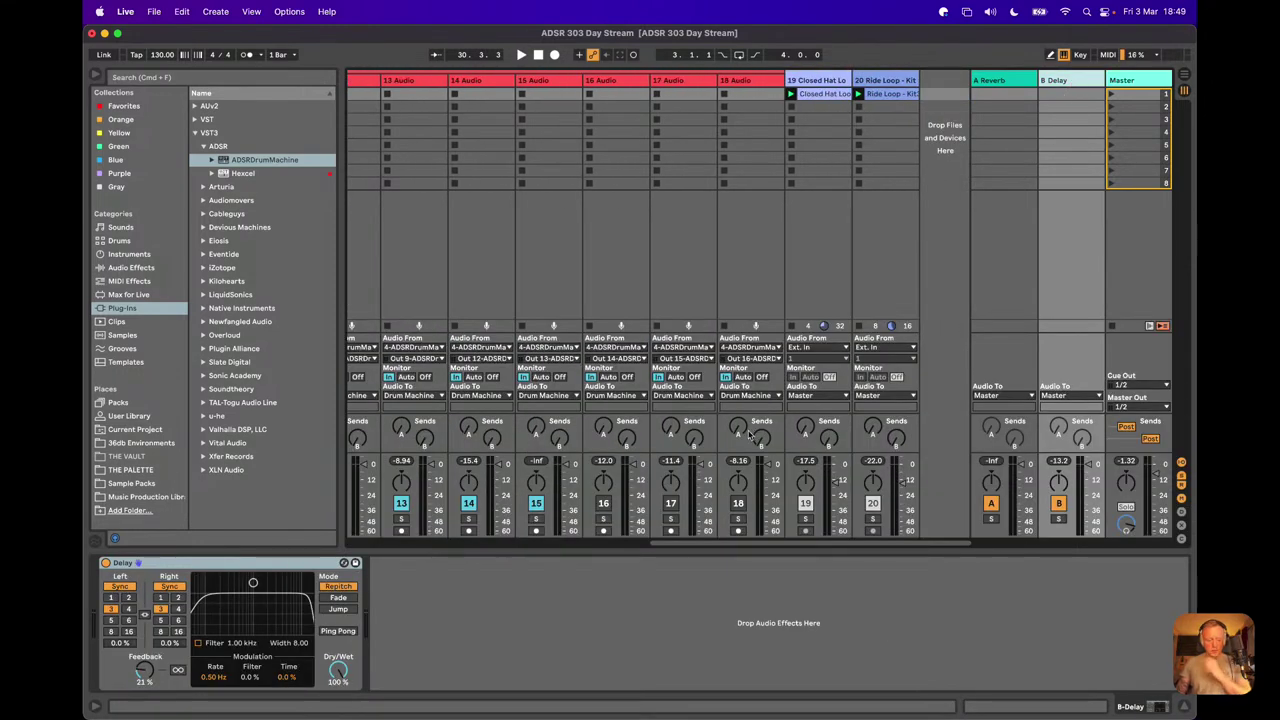
scroll(763, 376, left, 10)
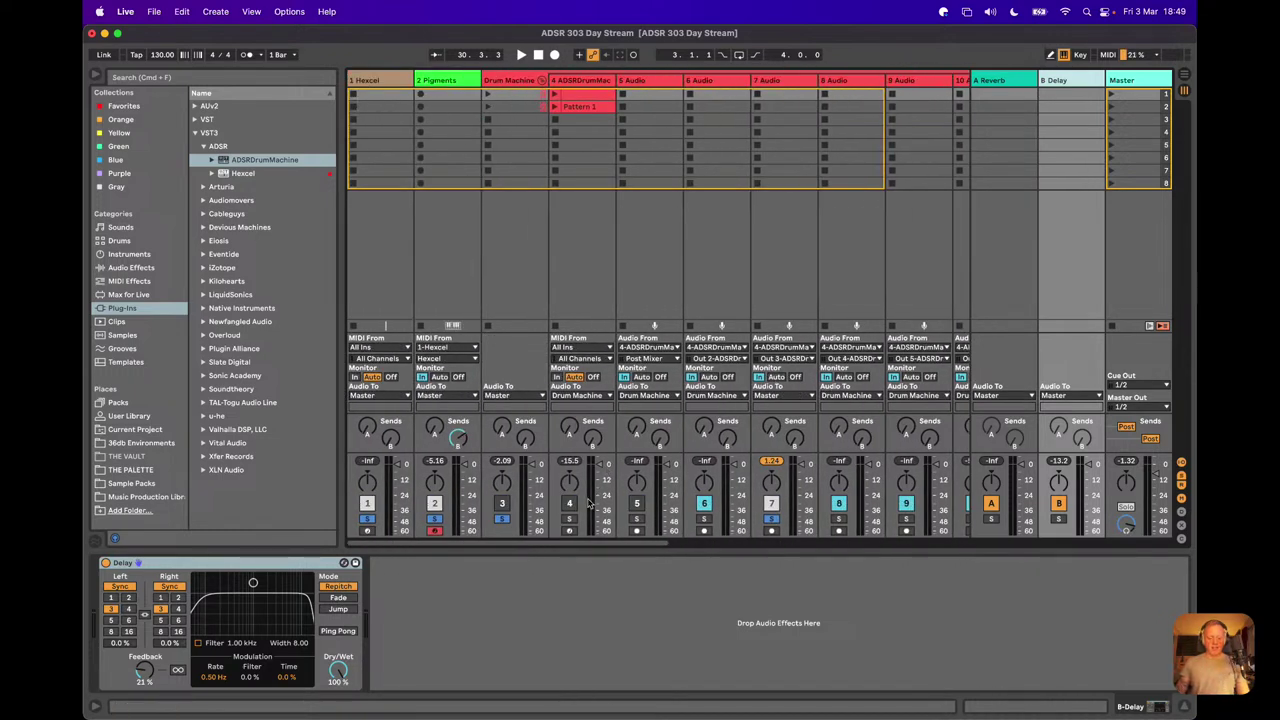
click(503, 519)
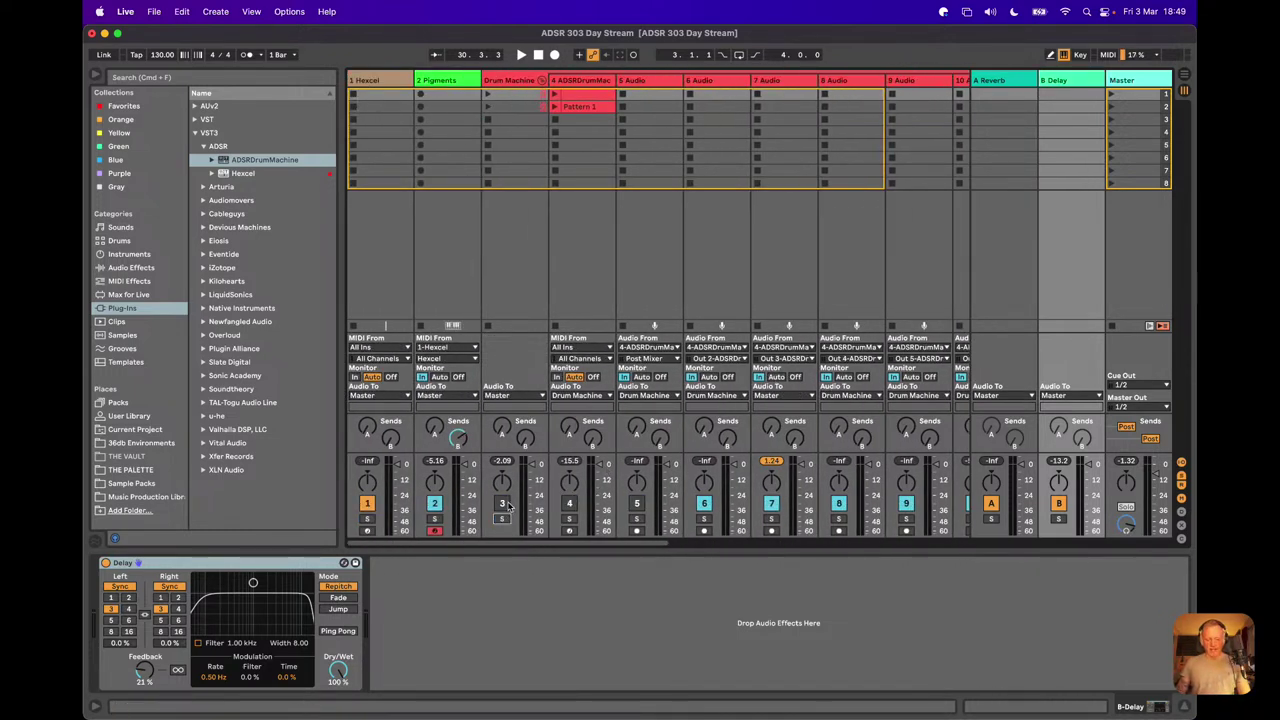
Step: Switch the Drum Machine group track back on
click(505, 505)
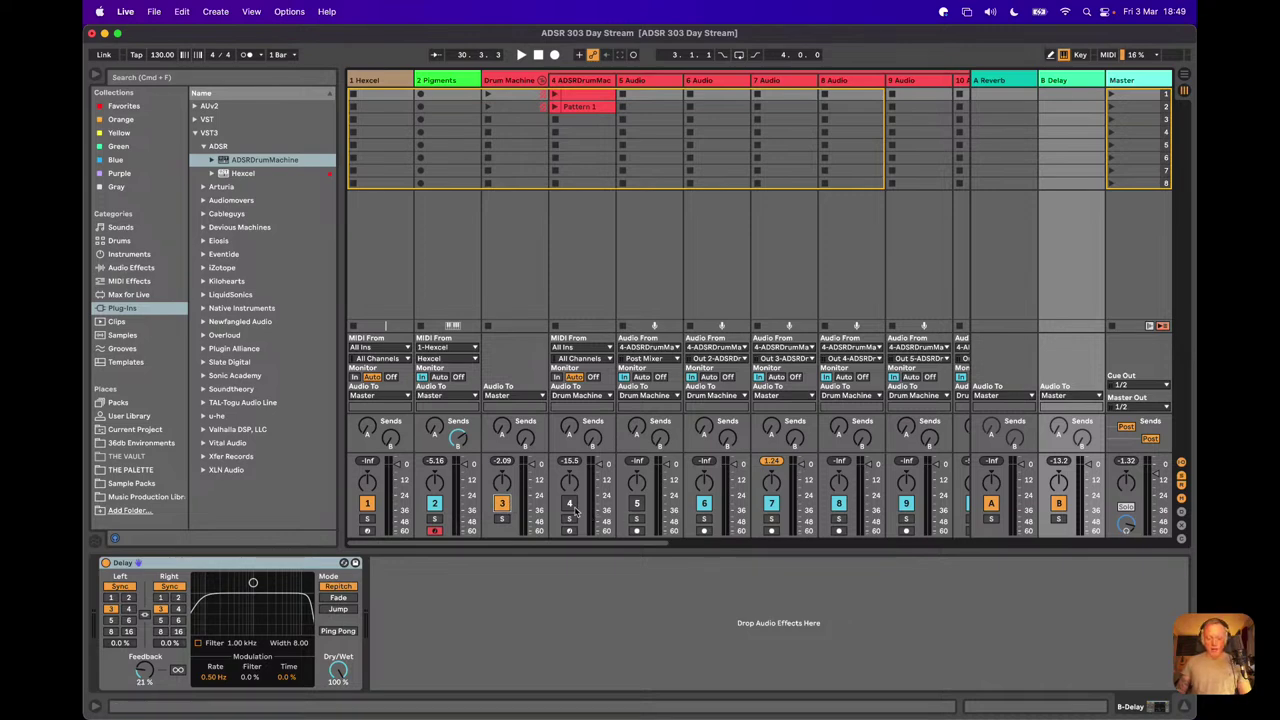
scroll(580, 514, right, 10)
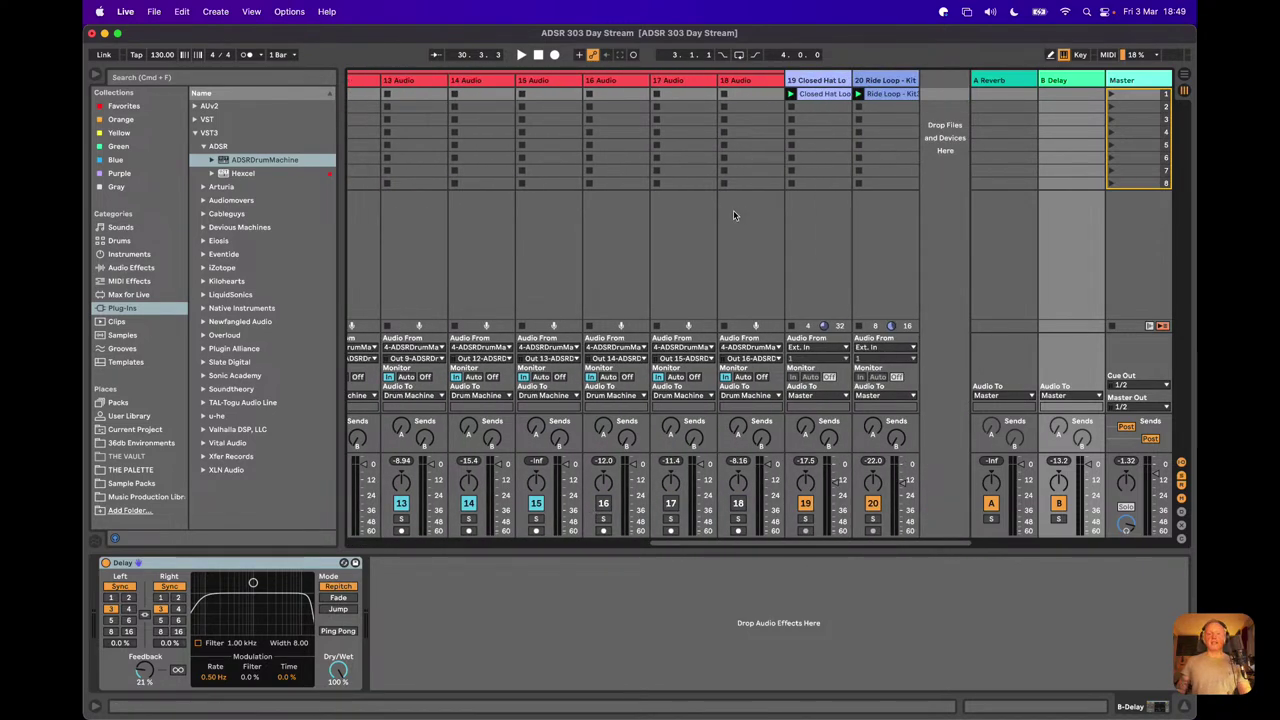
Step: Widen the browser and unfold the favourite ADSR folder through ADSR - 303 - The Annual to 01 Construction Kits
click(128, 107)
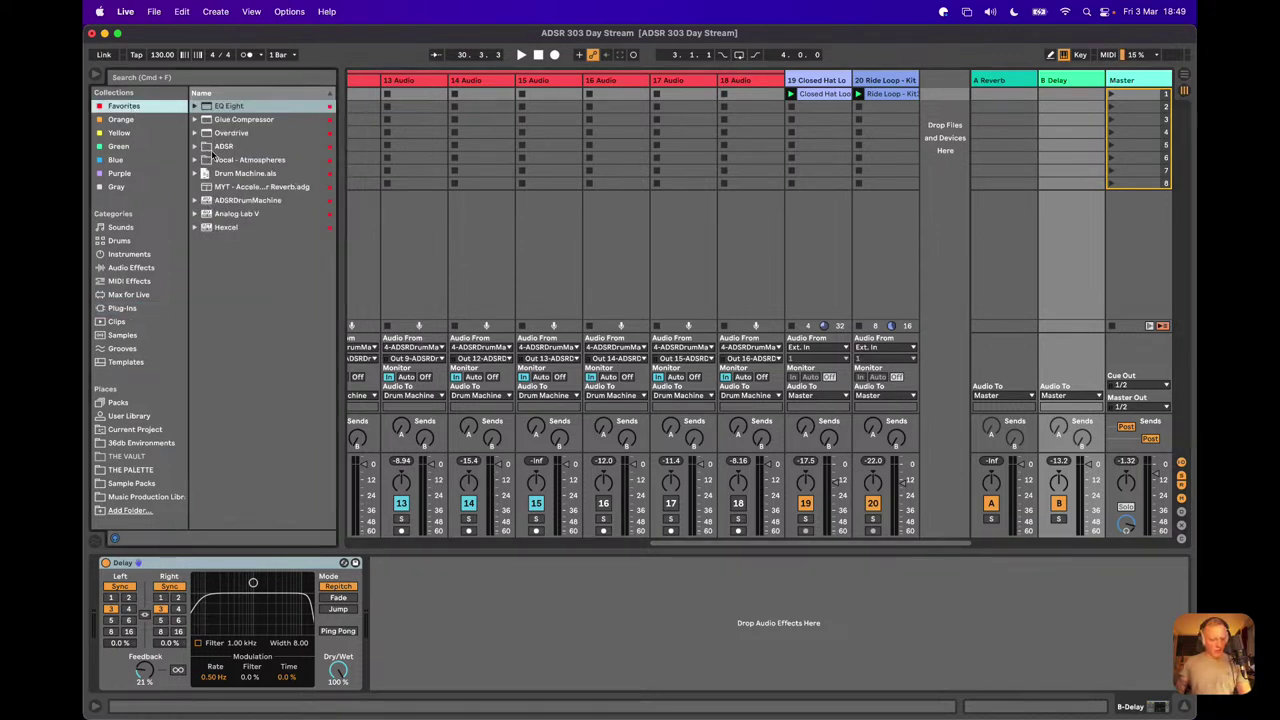
click(195, 147)
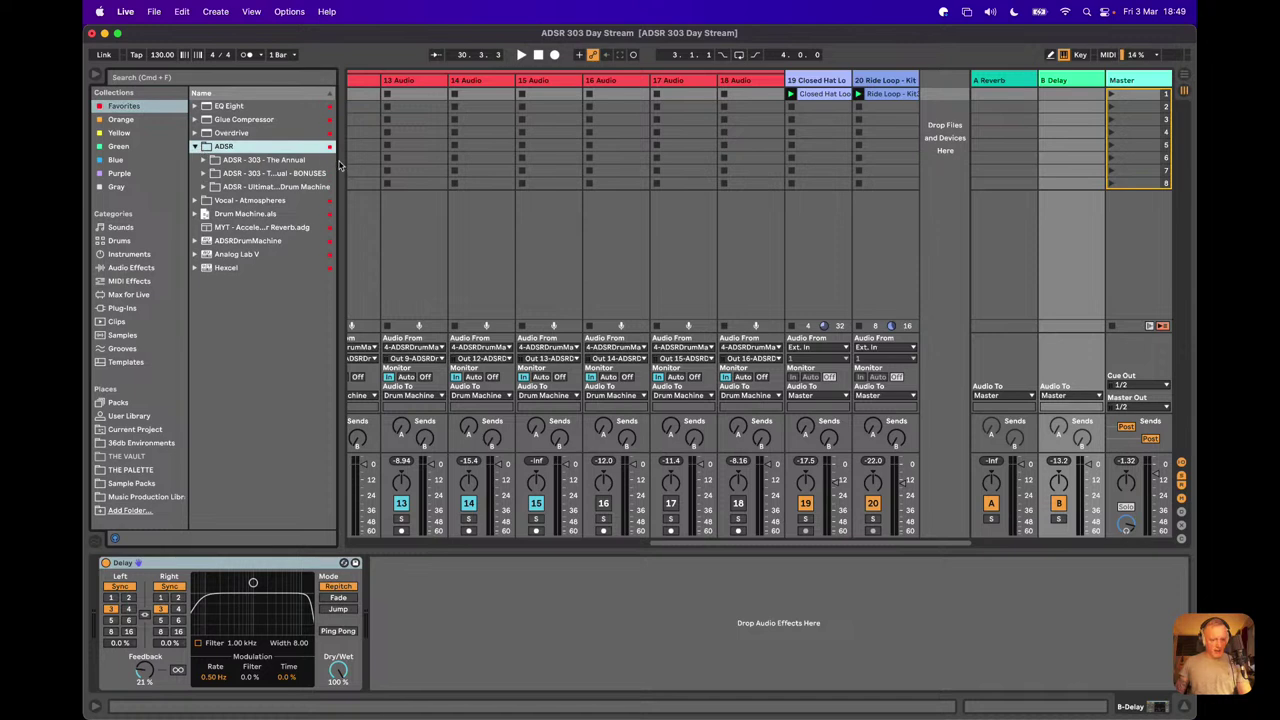
drag(339, 165, 378, 165)
click(204, 160)
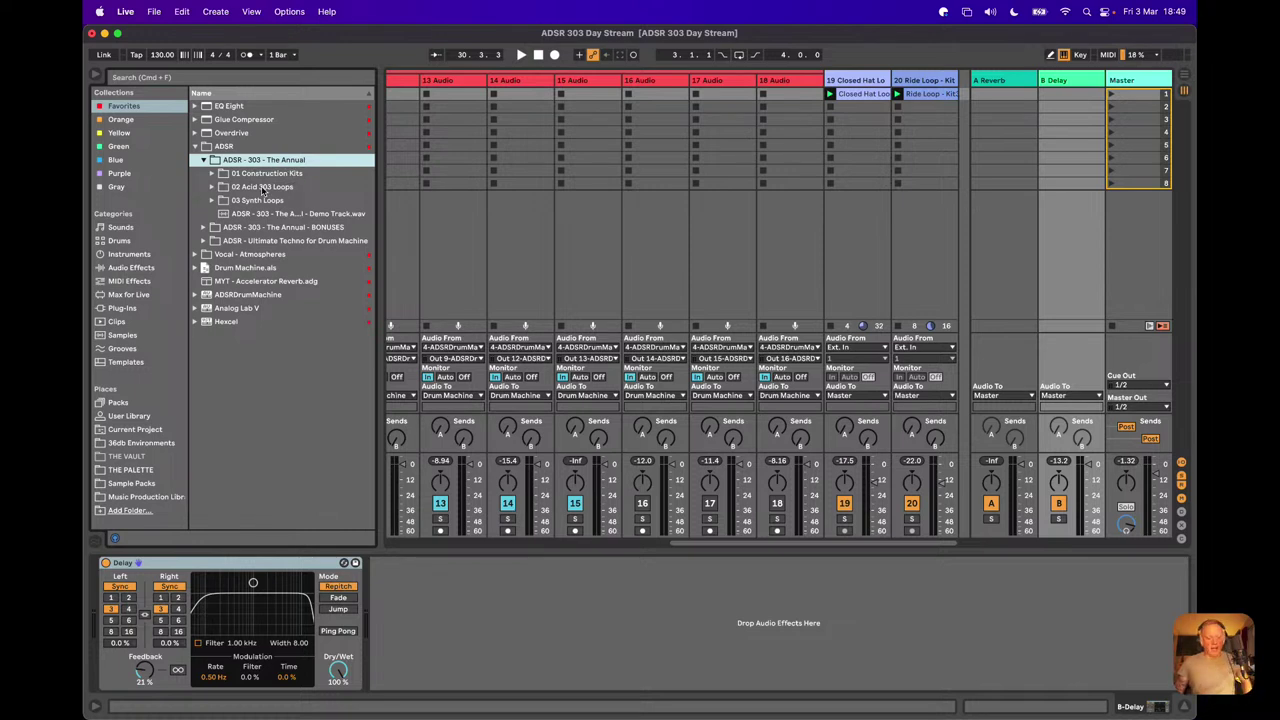
click(212, 173)
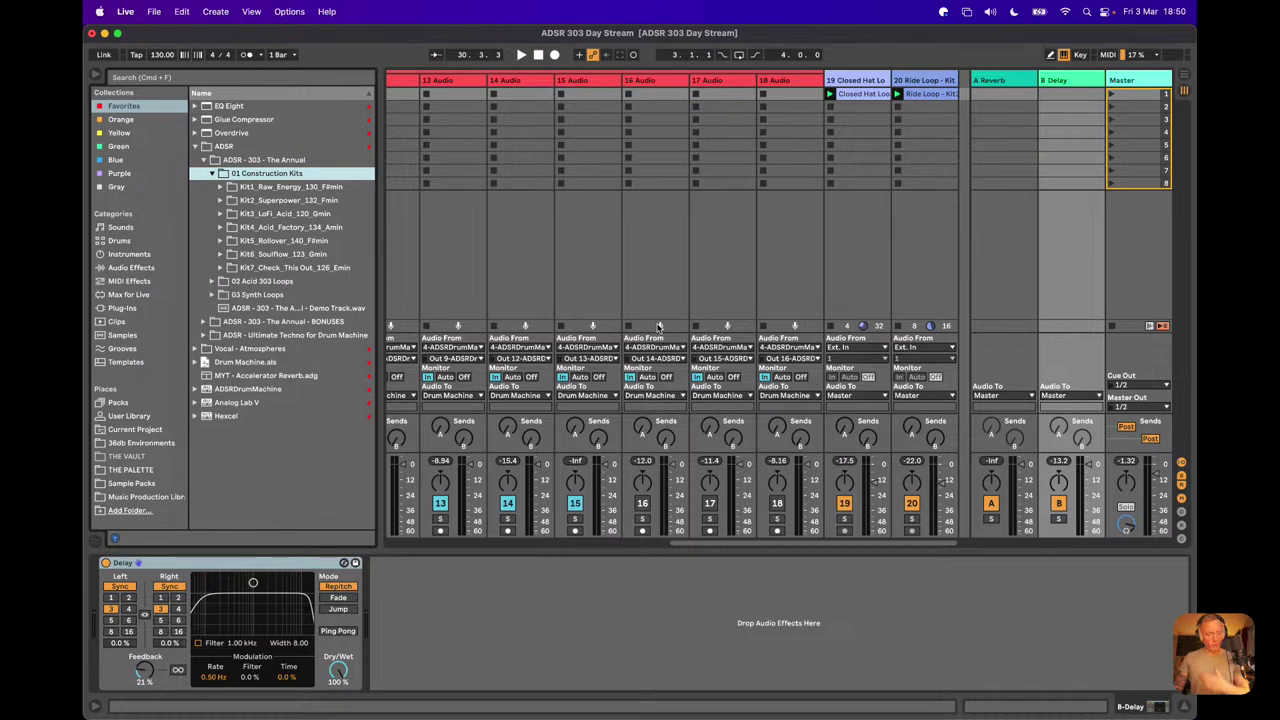
Step: Step through the Drum Hits samples of Kit1_Raw_Energy_130_F#min from the clap to the shaker, then fold the folder
click(221, 187)
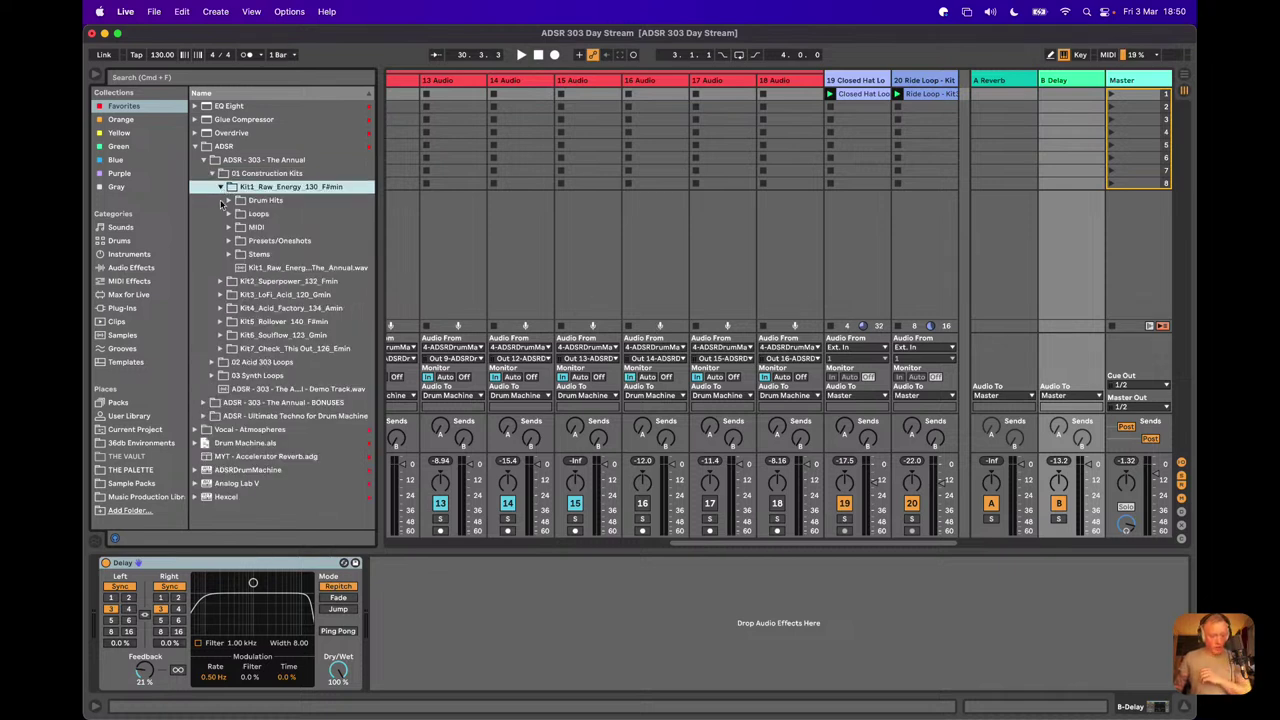
click(231, 201)
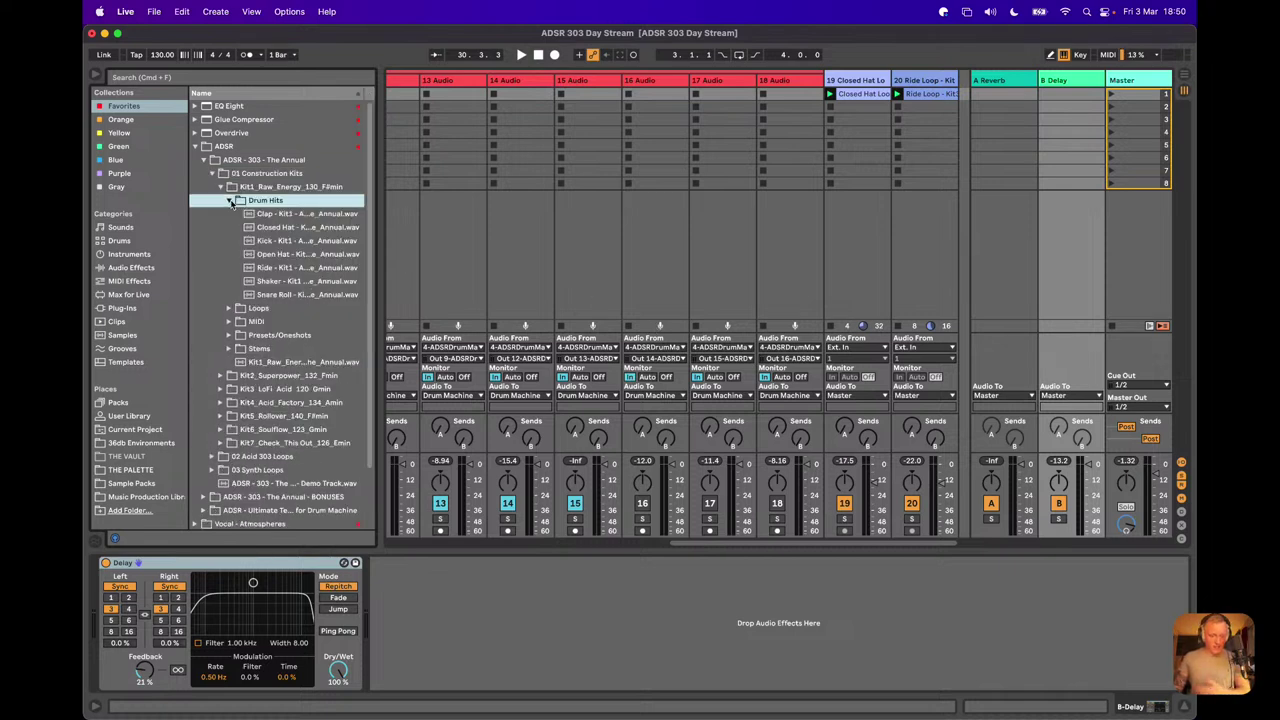
key(Down)
key(Down)
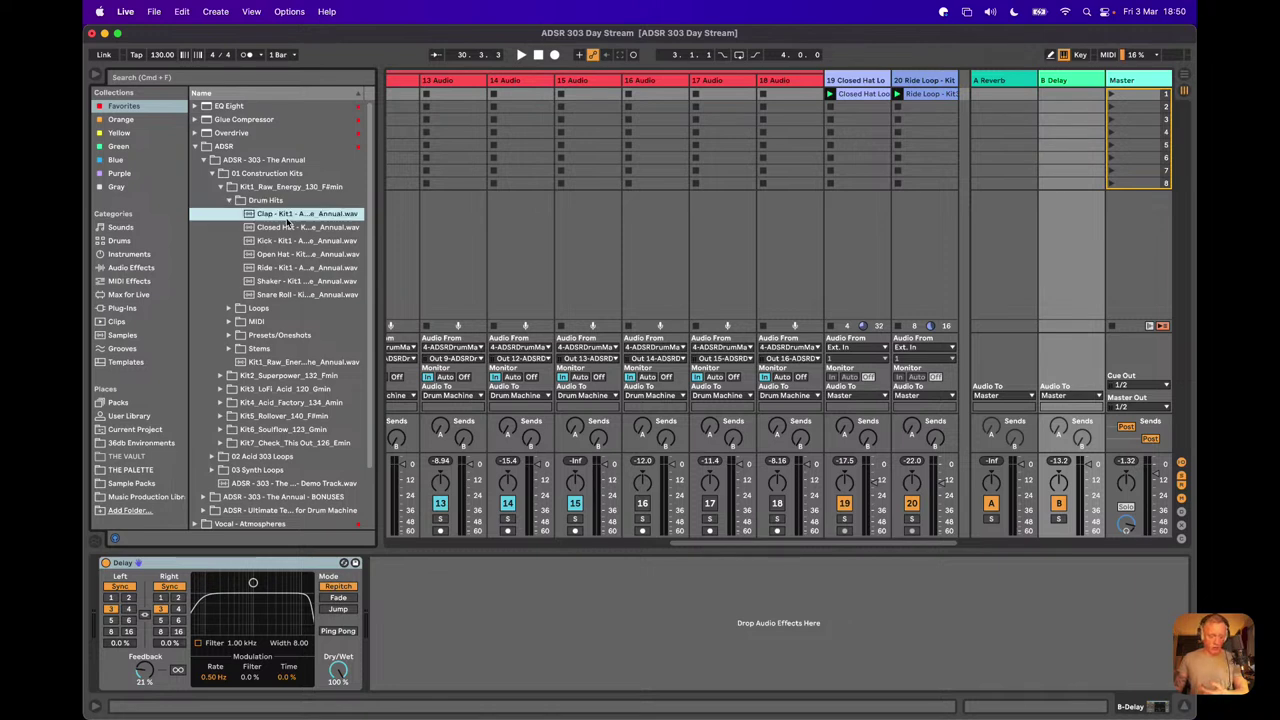
key(Down)
key(Down)
key(Down)
key(Down)
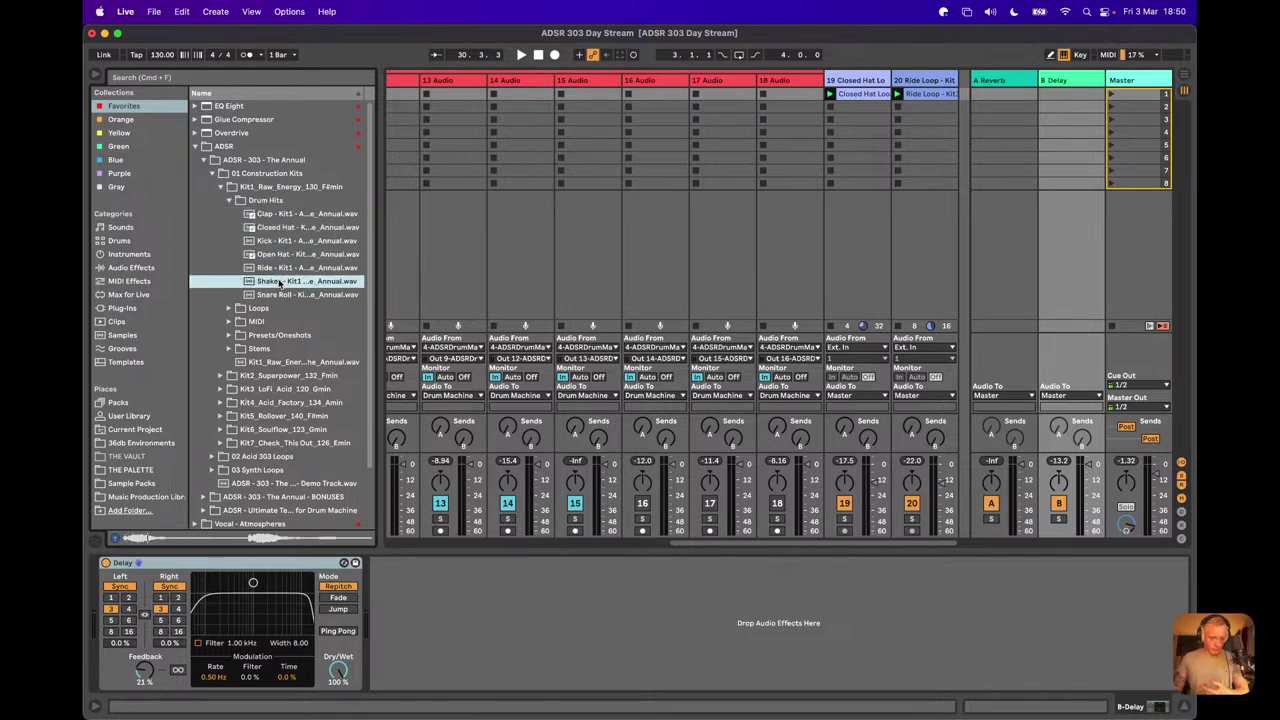
click(228, 201)
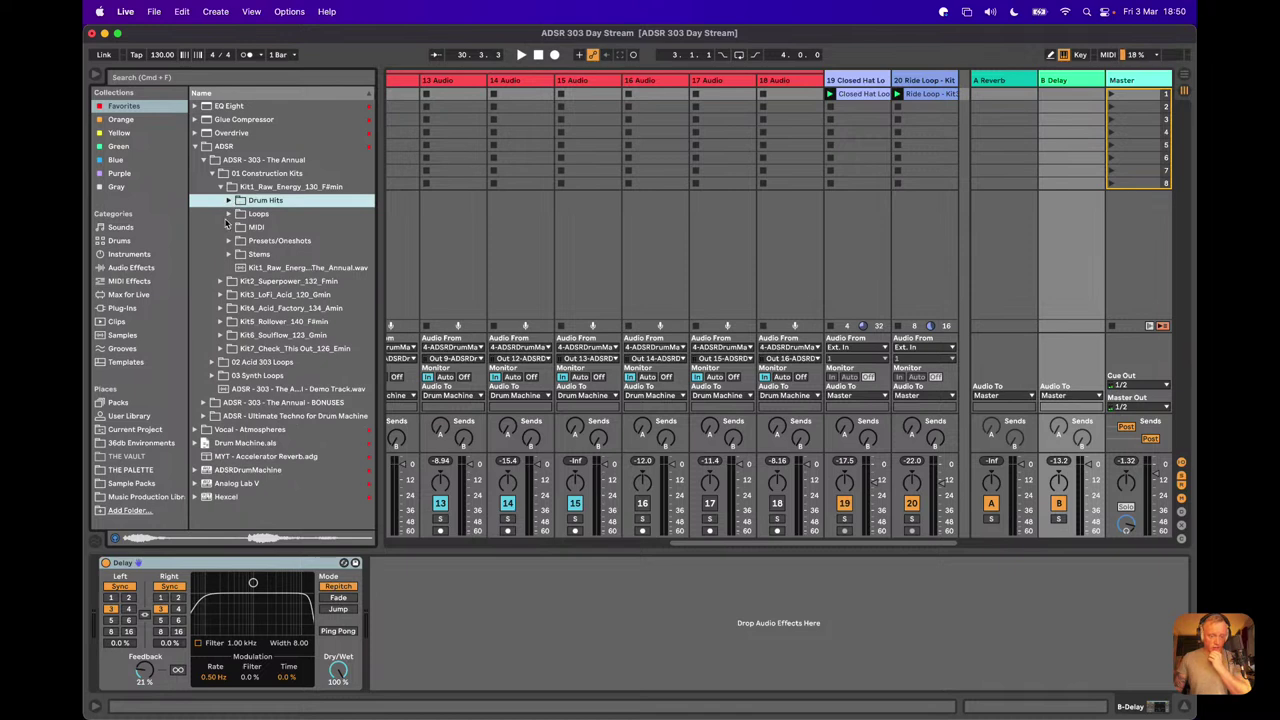
Step: Unfold the Loops folder of Kit2_Superpower_132_Fmin and select its closed hat and ride loops for preview
click(220, 282)
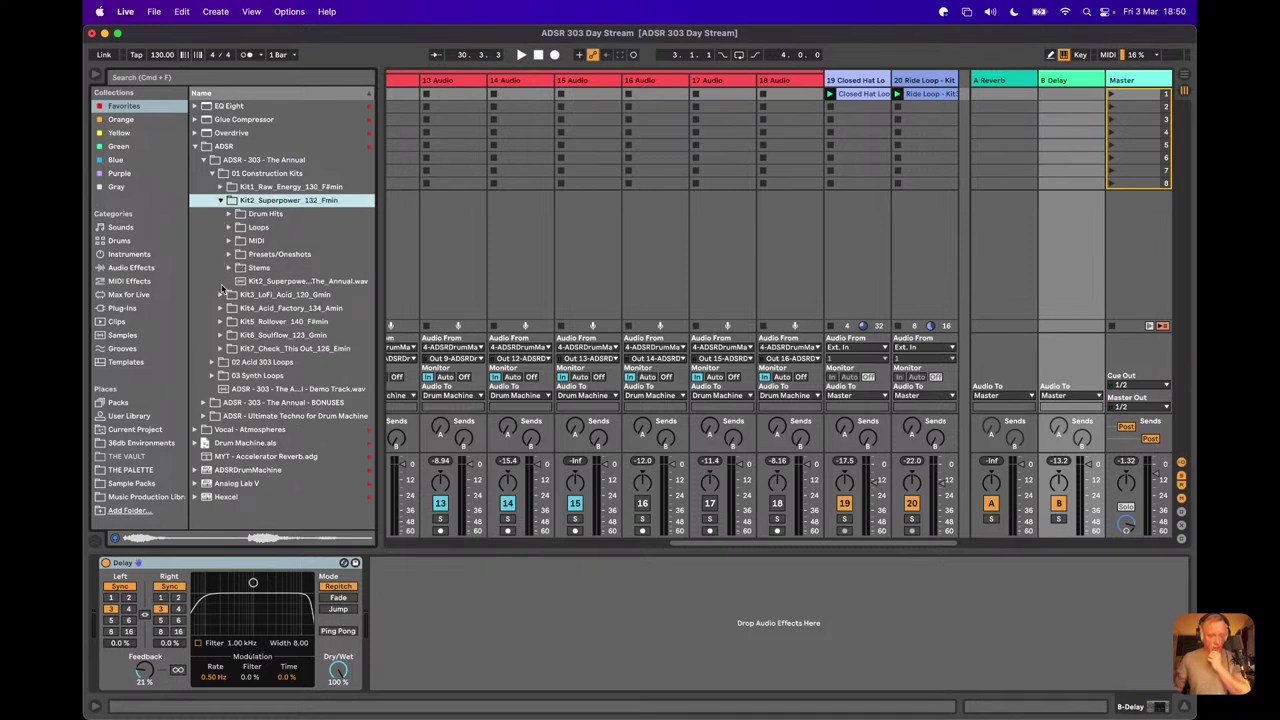
click(230, 227)
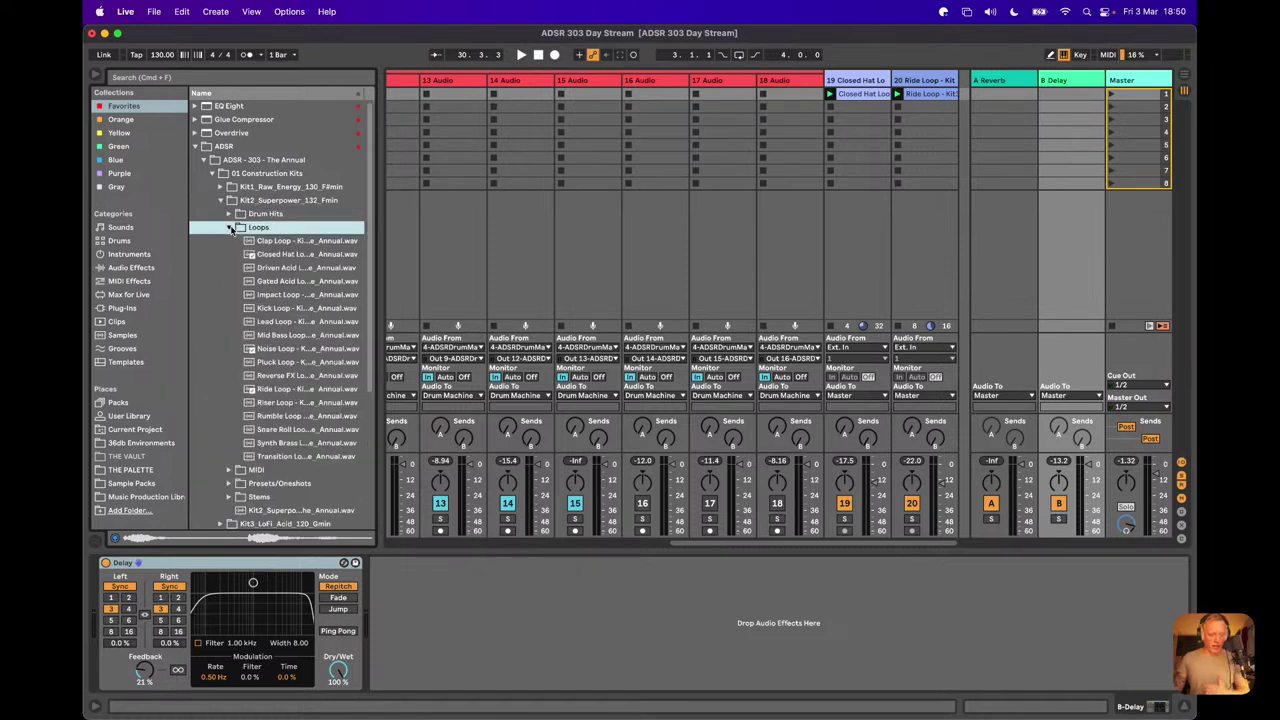
click(284, 255)
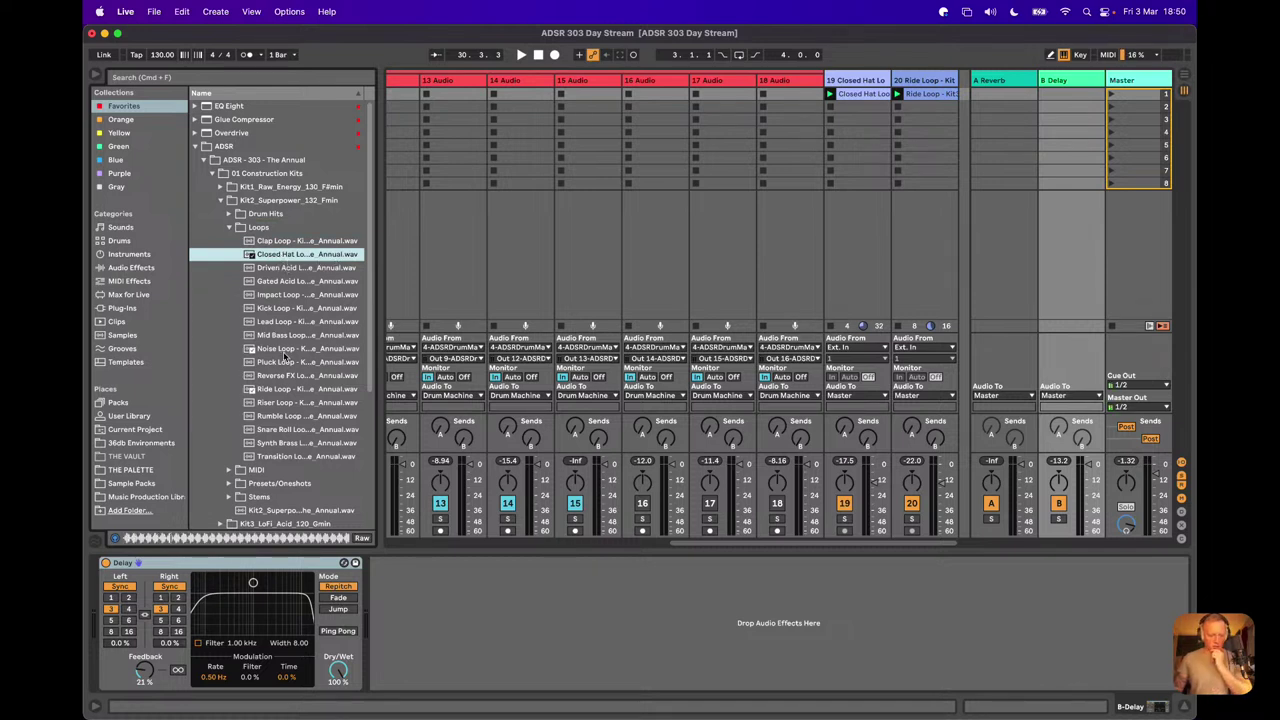
click(276, 389)
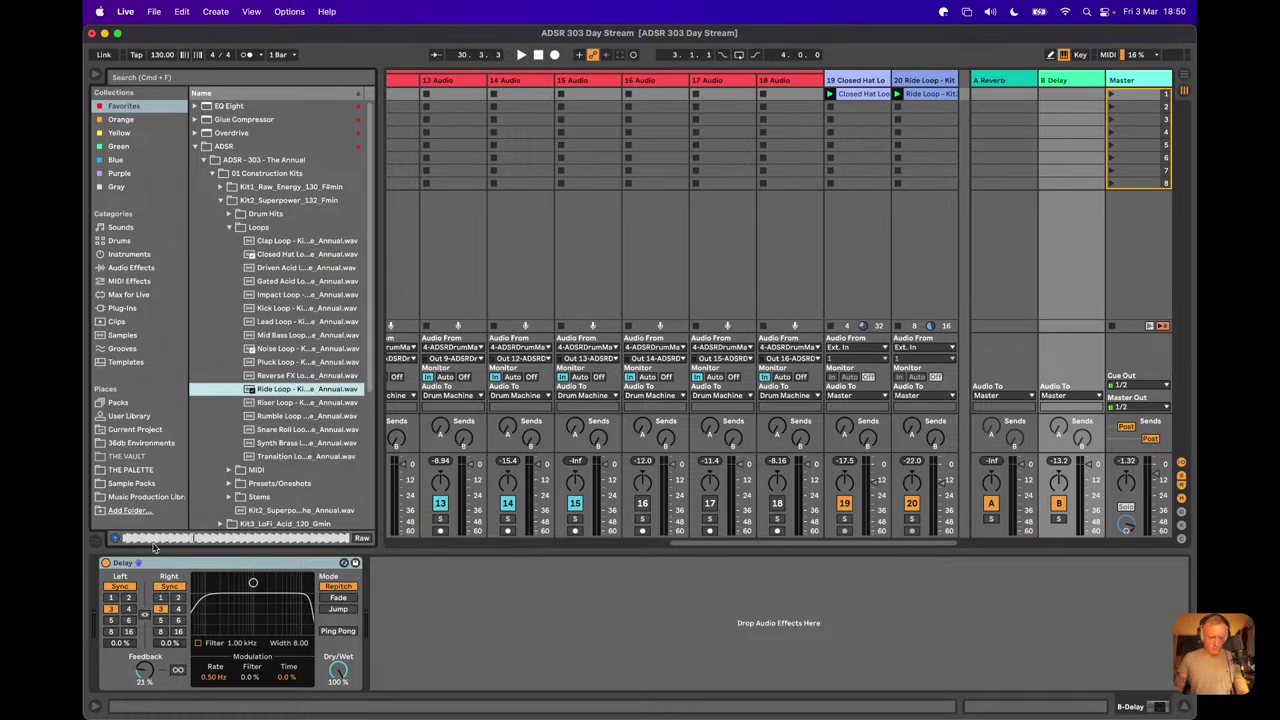
Step: Solo the 19 Closed Hat Loop track, show its device chain and start playback
click(845, 519)
click(855, 81)
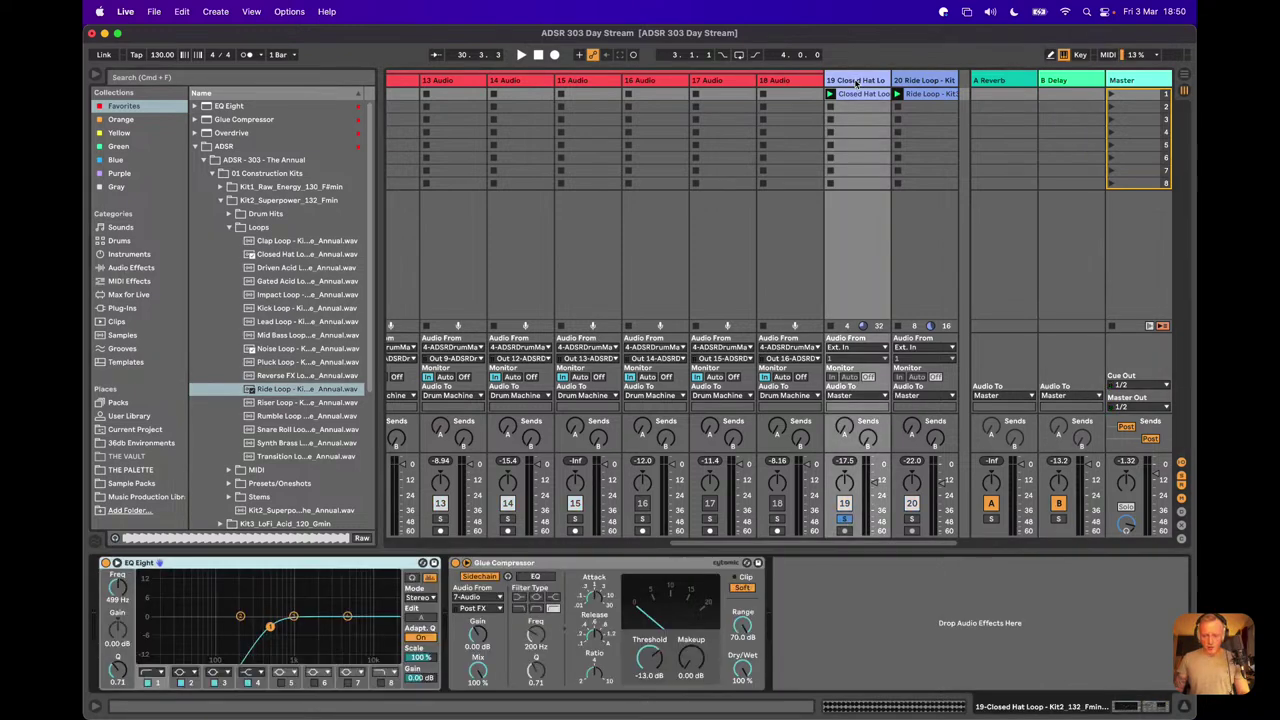
key(space)
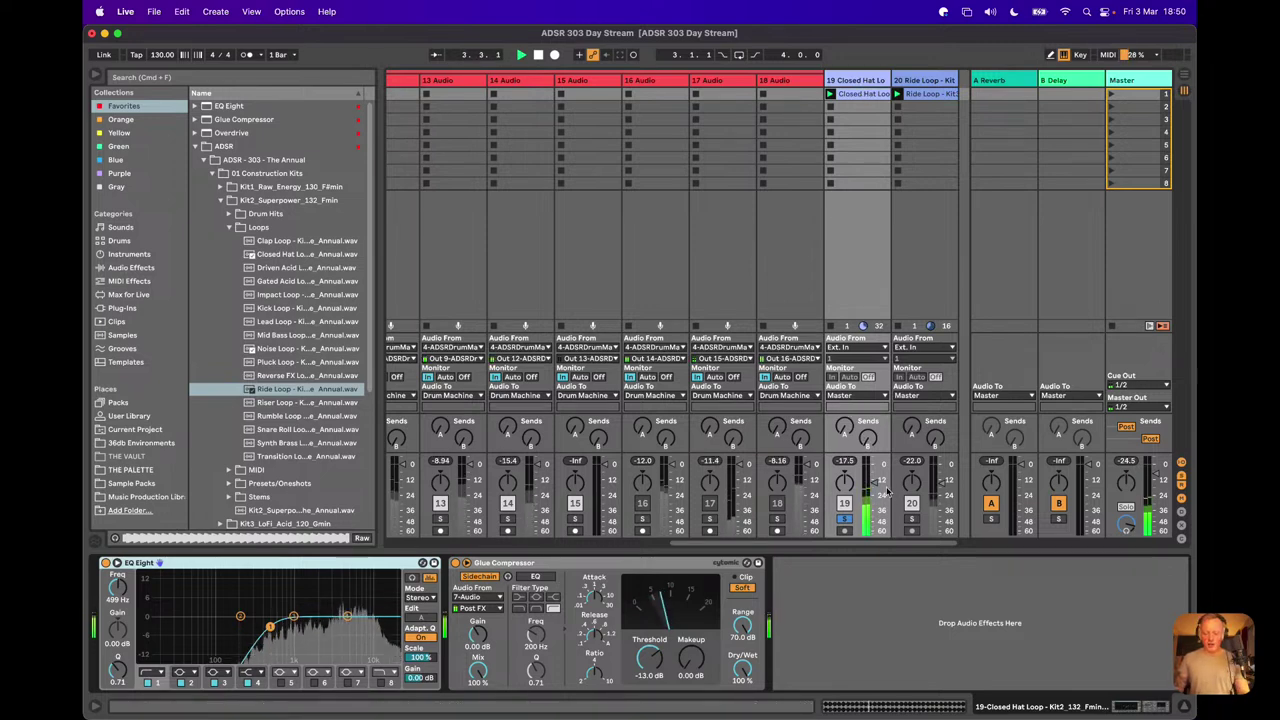
Step: Solo the Drum Machine group alongside the closed hat loop and route 7 Audio's output to Drum Machine
scroll(820, 492, left, 10)
scroll(740, 486, left, 2)
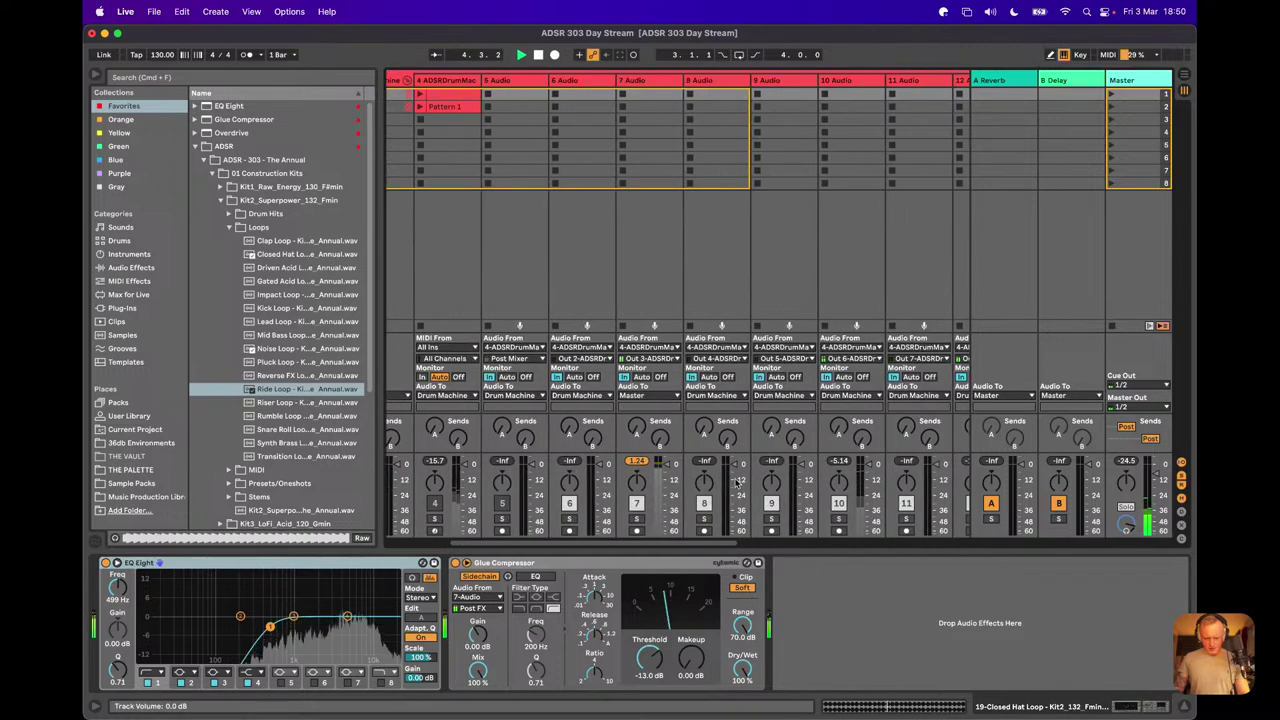
scroll(452, 506, left, 2)
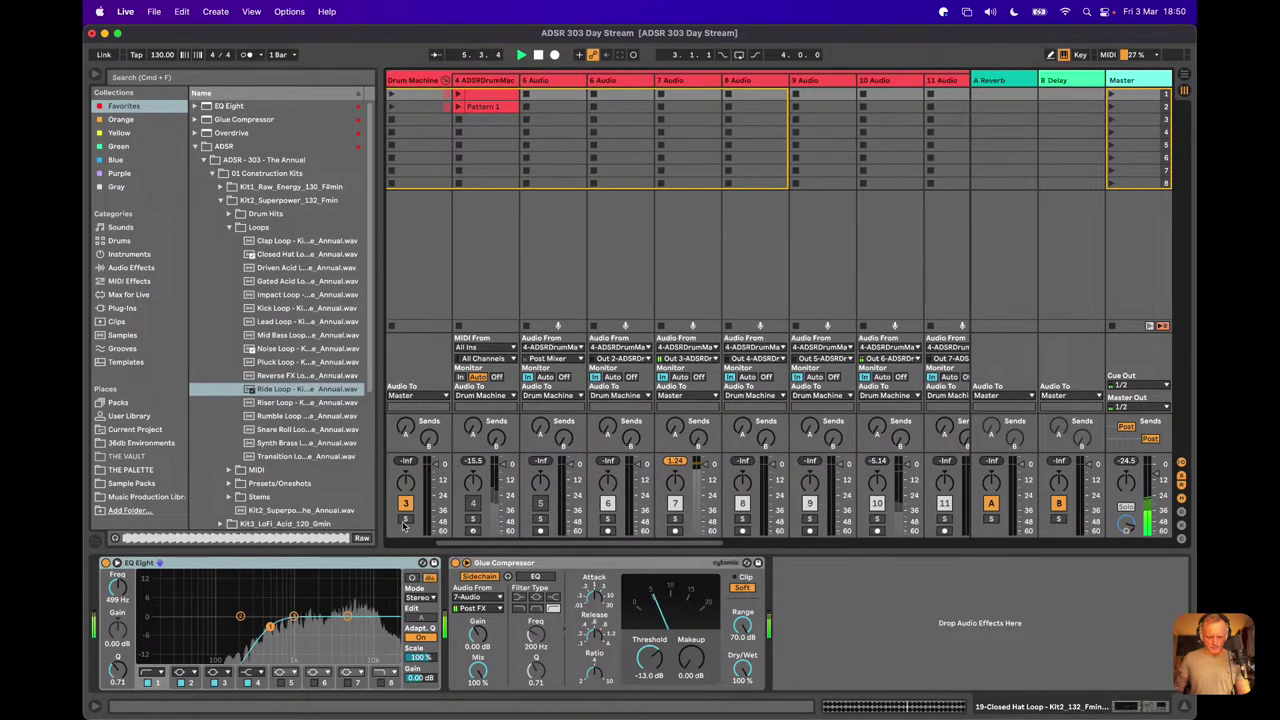
click(405, 518)
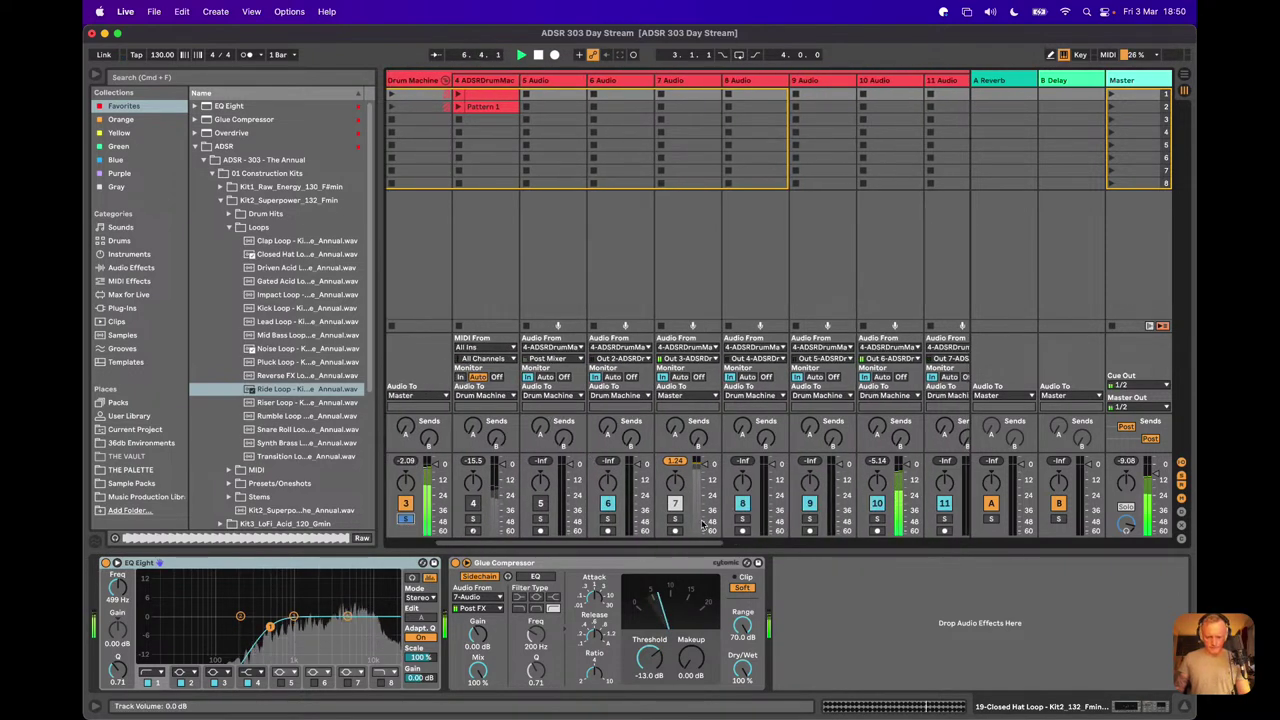
click(676, 395)
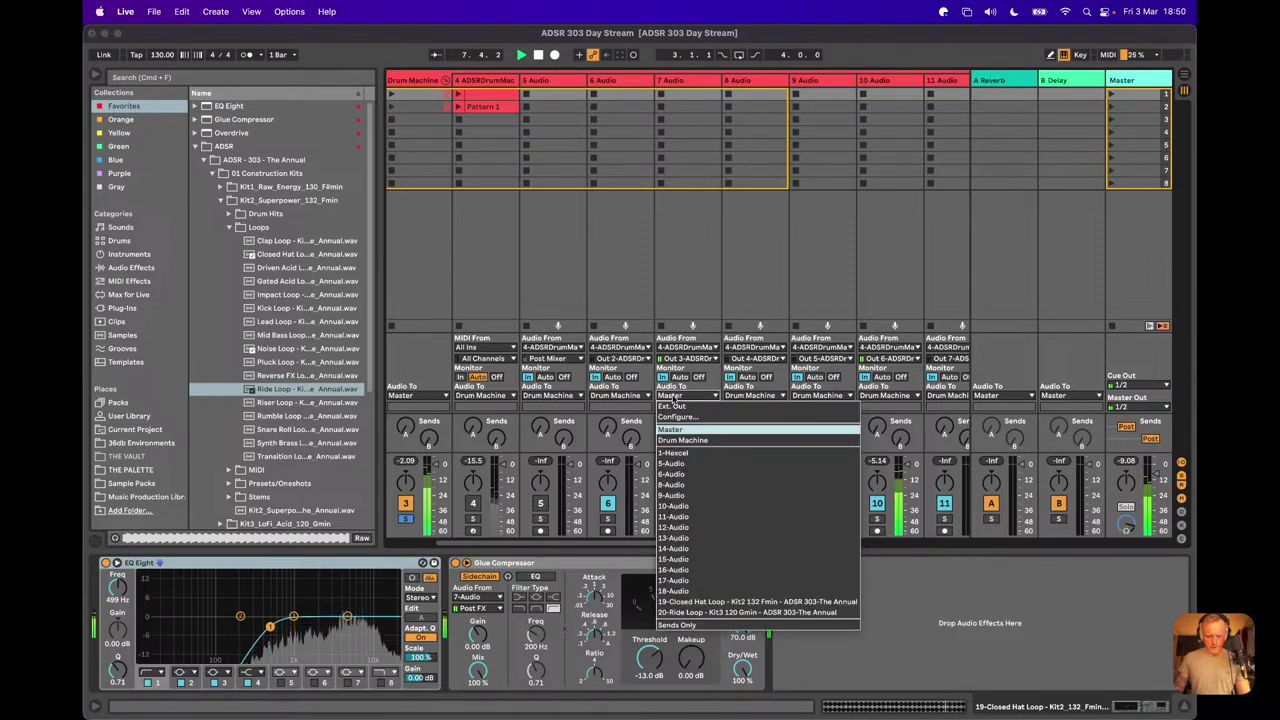
click(688, 443)
Step: Raise the 19 Closed Hat Loop track's volume to -11.3 dB
scroll(688, 443, right, 10)
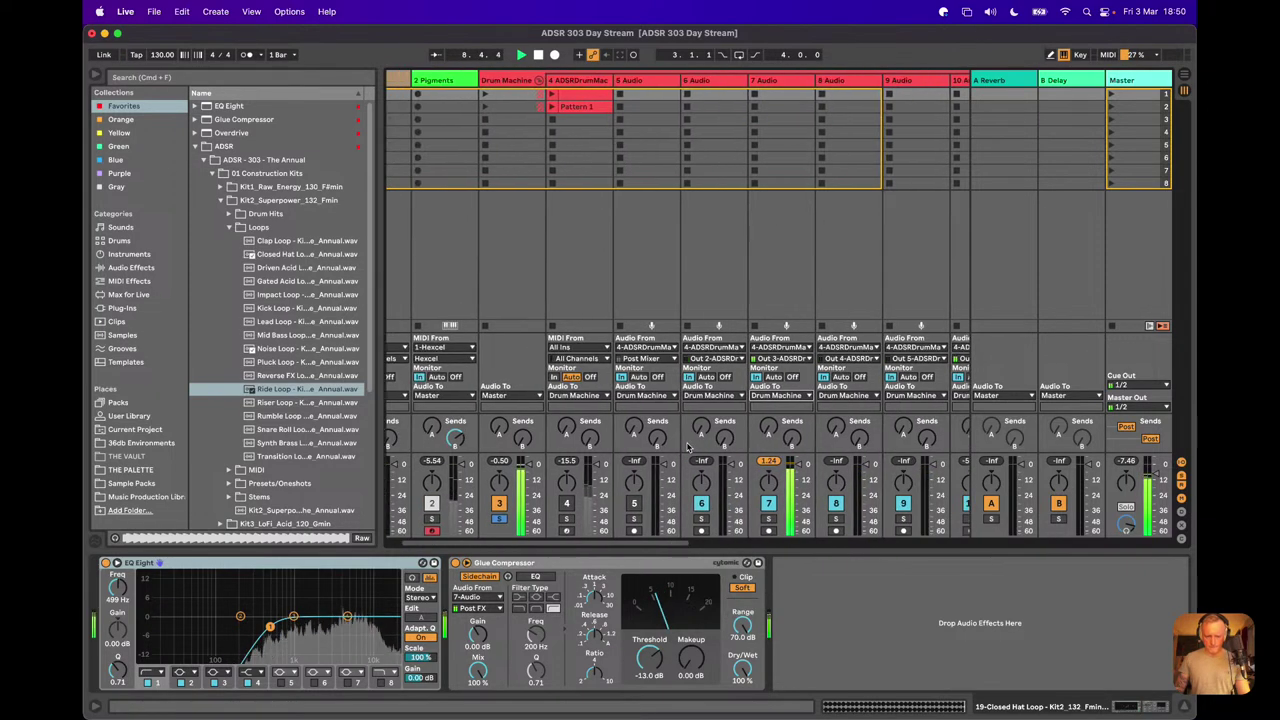
scroll(688, 447, right, 3)
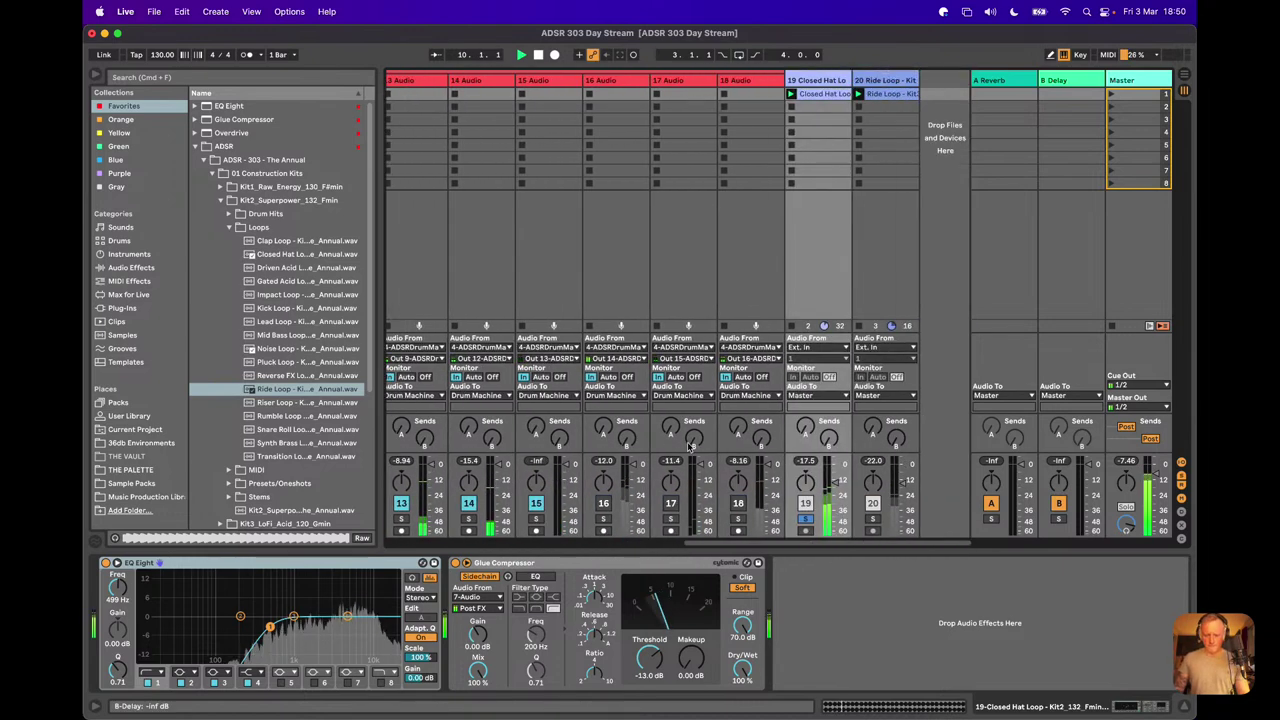
click(806, 519)
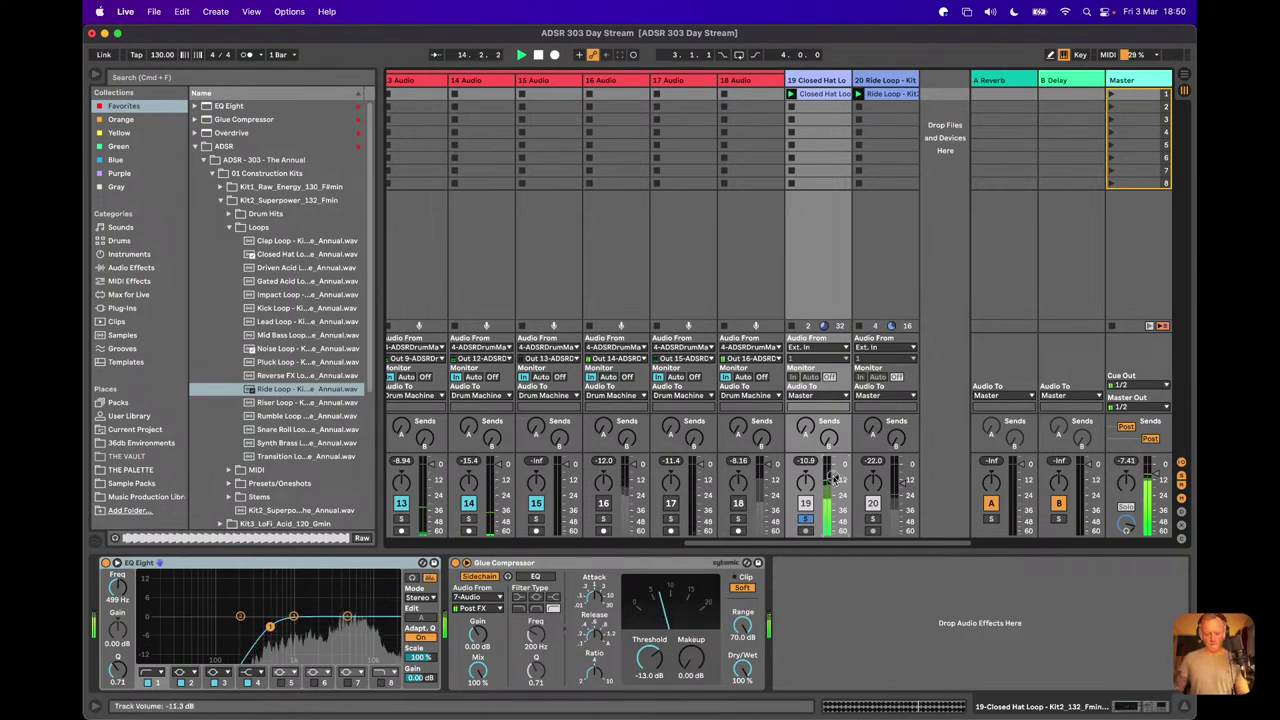
Step: Solo the 20 Ride Loop track, examine its clip and compare its EQ Eight and Glue Compressor settings with the closed hat track's
click(869, 520)
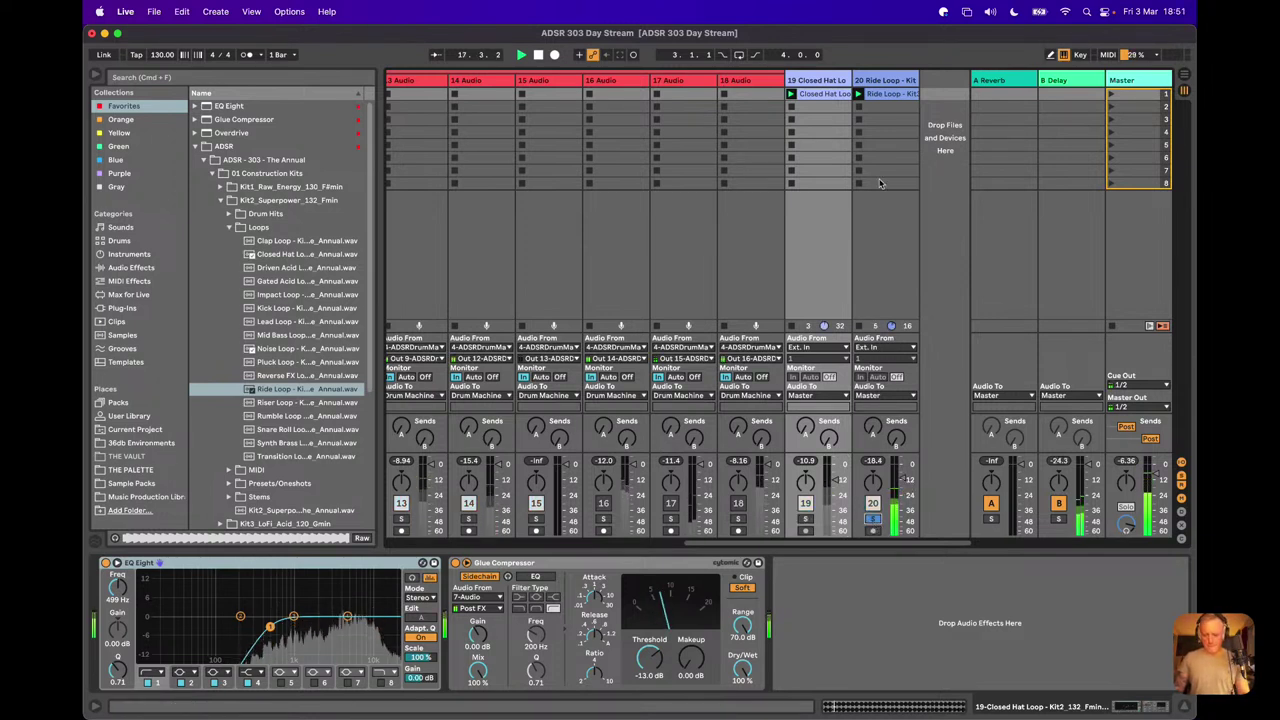
click(885, 95)
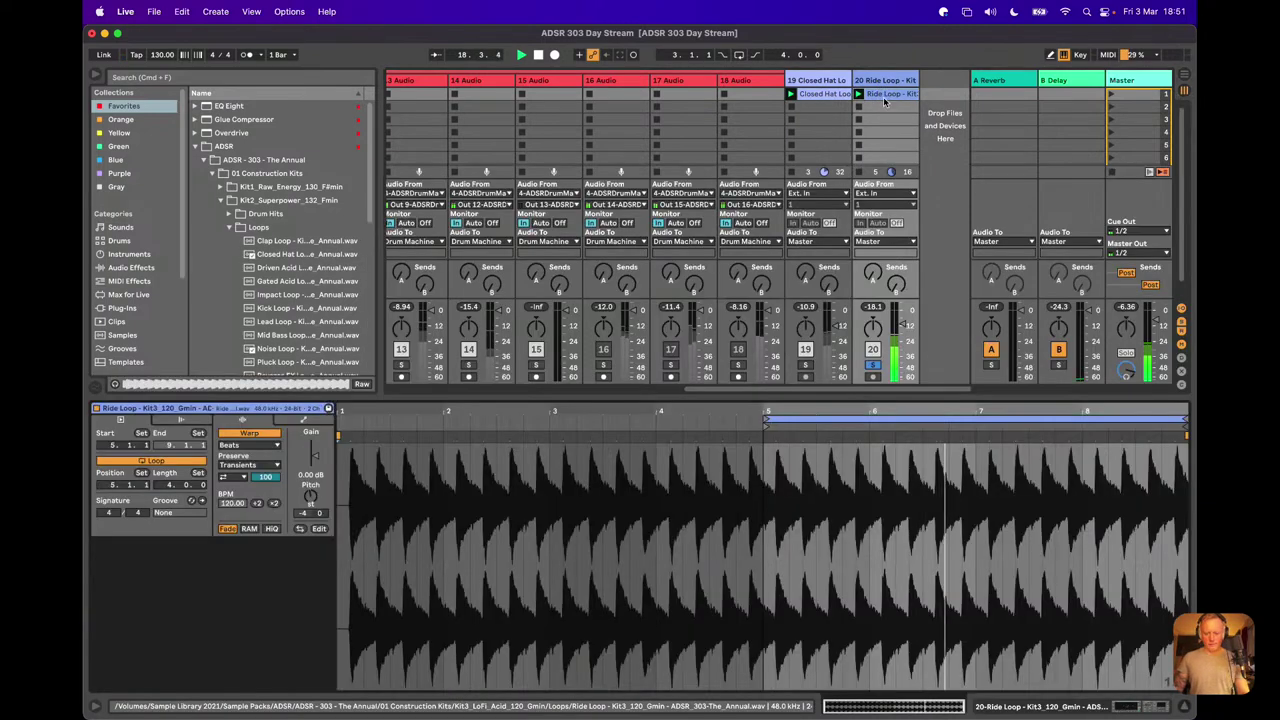
click(900, 85)
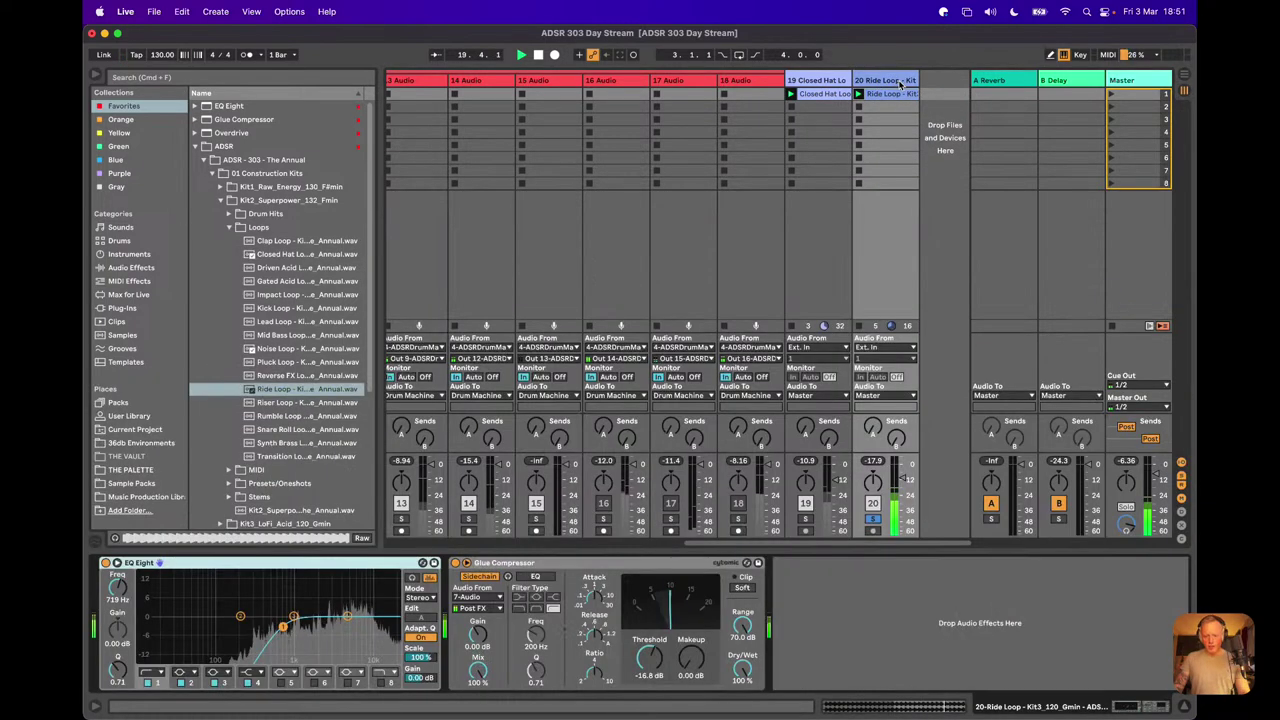
click(822, 80)
click(862, 86)
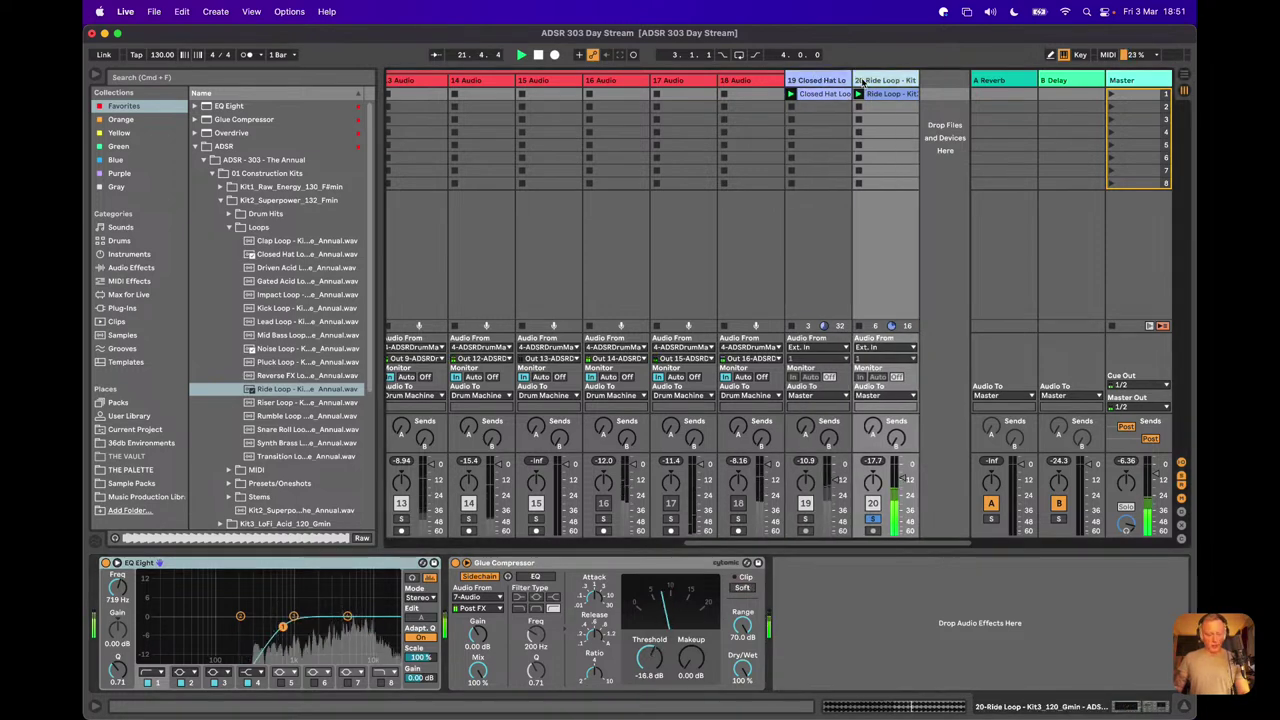
click(840, 84)
click(885, 82)
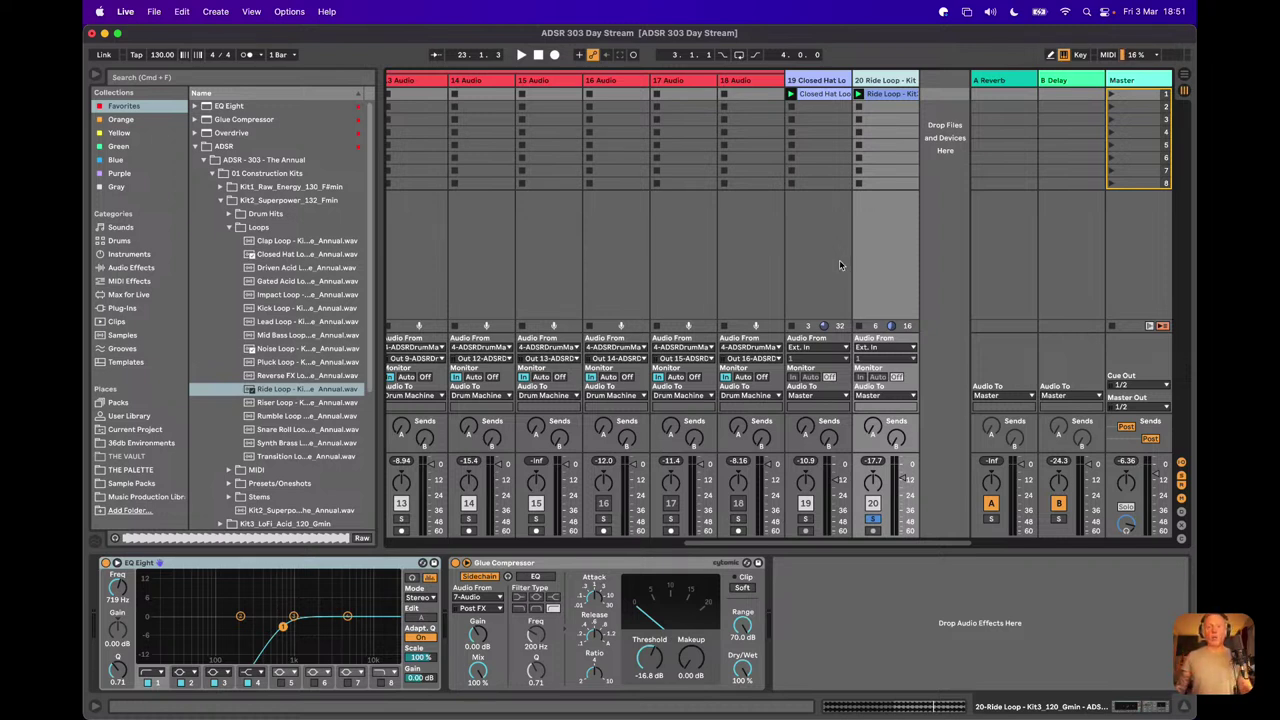
Step: Clear the solo on the 20 Ride Loop track
click(872, 520)
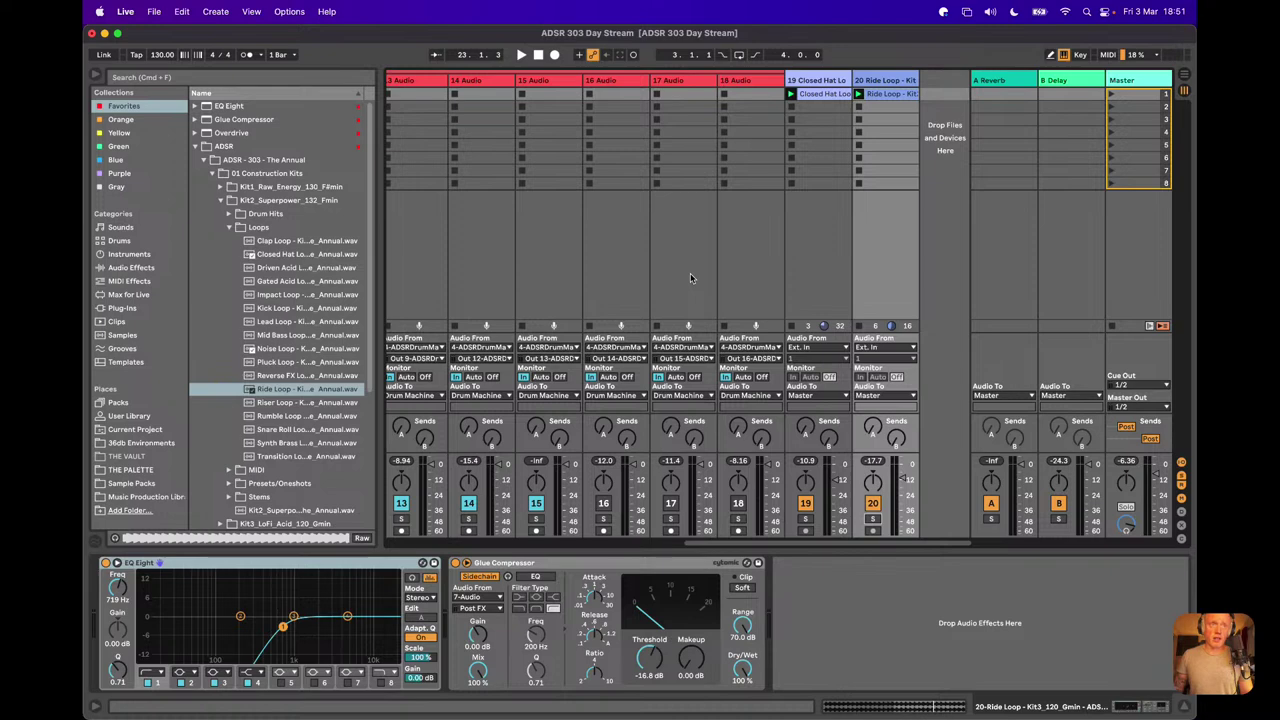
scroll(685, 251, left, 10)
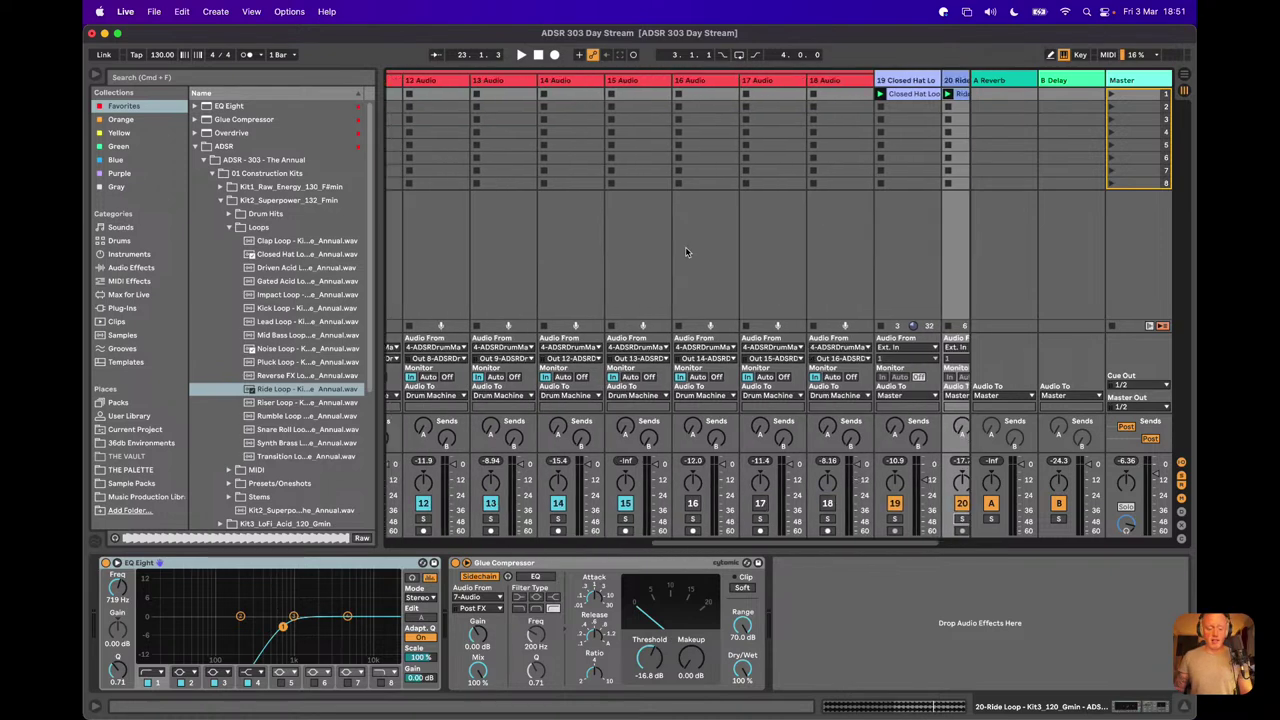
scroll(703, 259, left, 2)
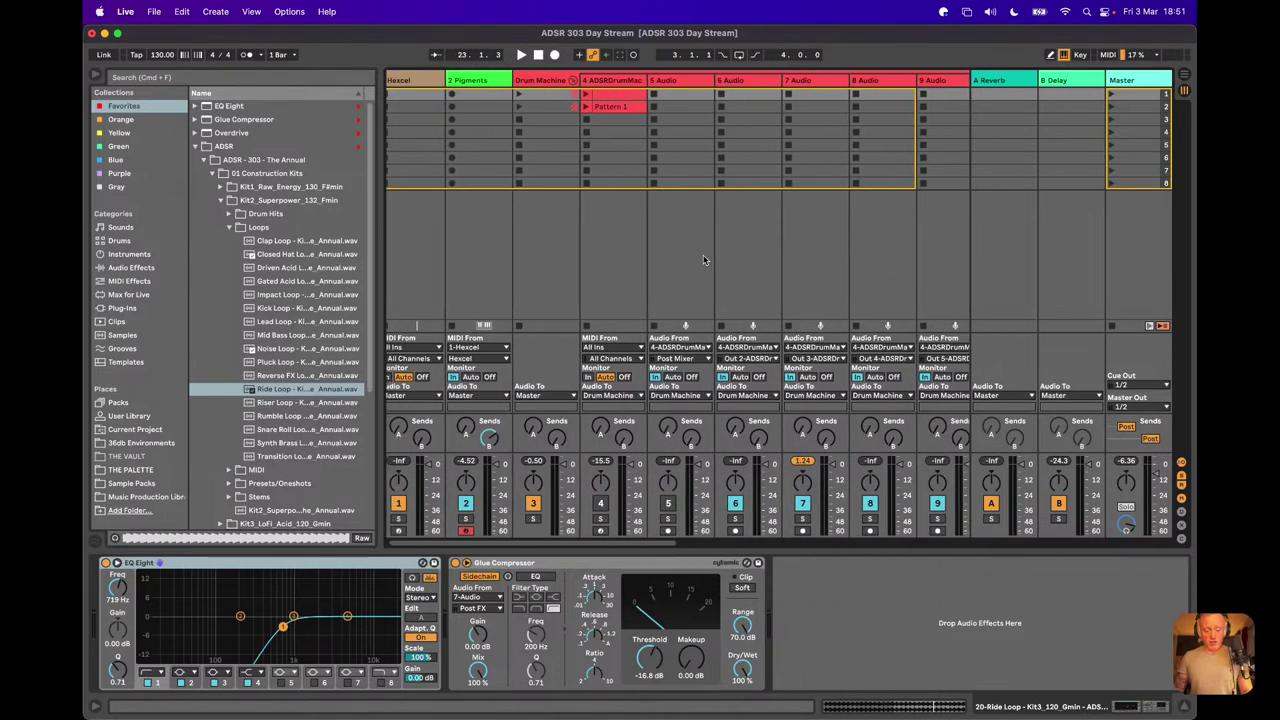